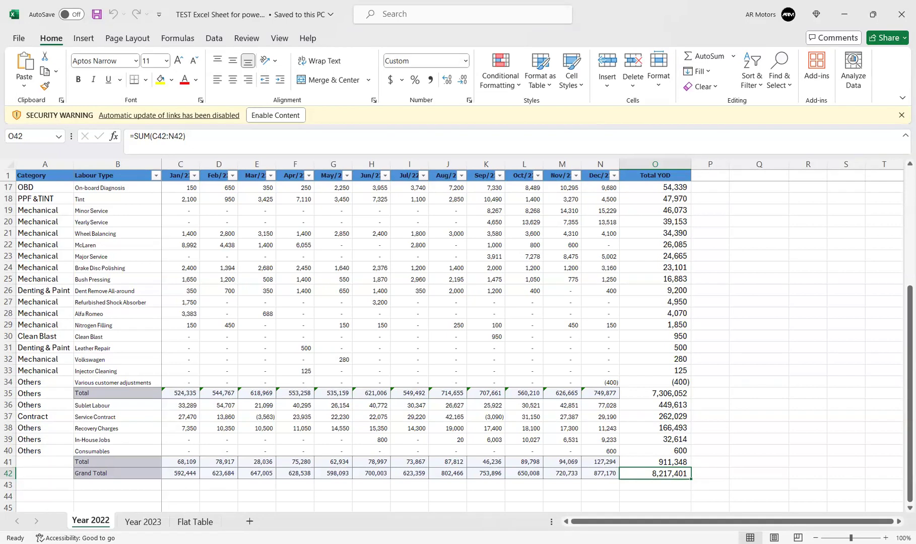
Examine the June 2022 column in the Excel workbook's Year 2022 sheet, including its In-House Jobs value
{"action": "key", "text": "alt+Tab"}
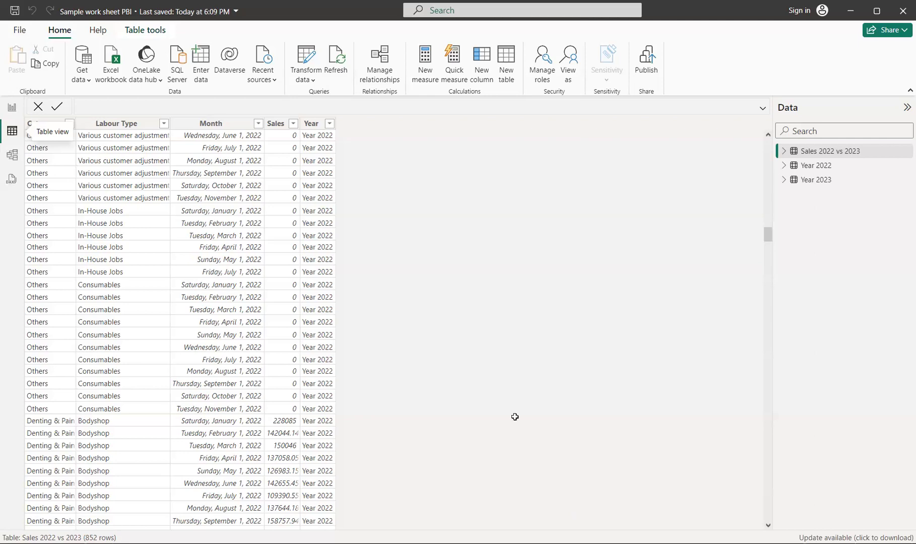
{"action": "key", "text": "alt+Tab"}
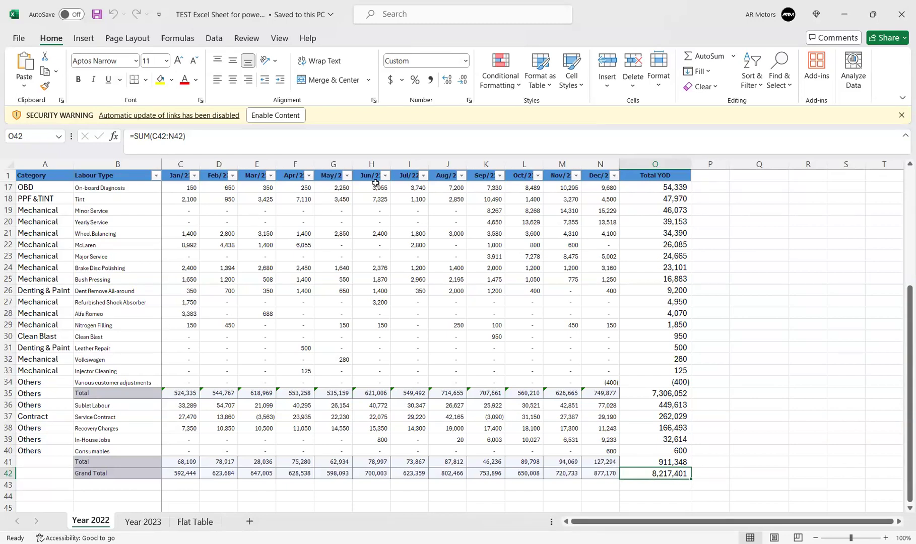
{"action": "left_click", "coordinate": [372, 164]}
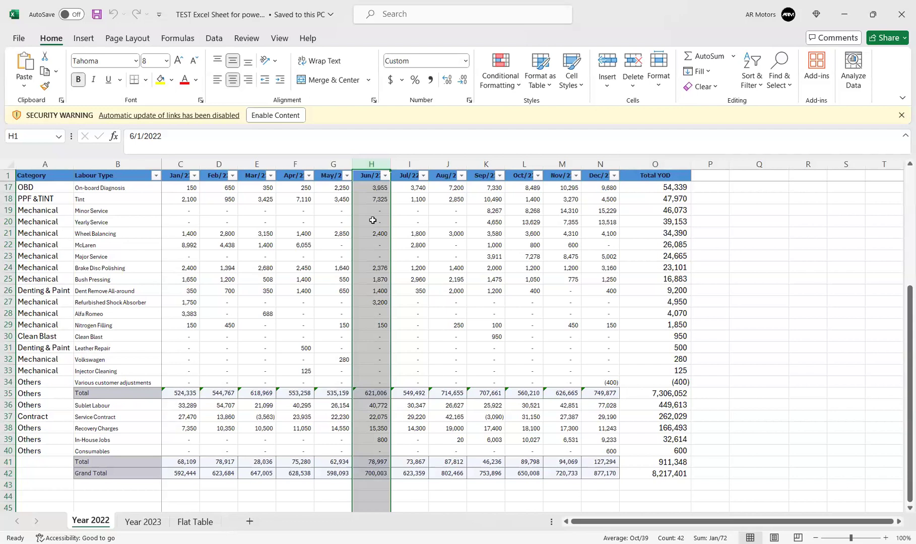
{"action": "scroll", "coordinate": [372, 220], "scroll_direction": "down", "scroll_amount": 3}
{"action": "scroll", "coordinate": [382, 352], "scroll_direction": "up", "scroll_amount": 2}
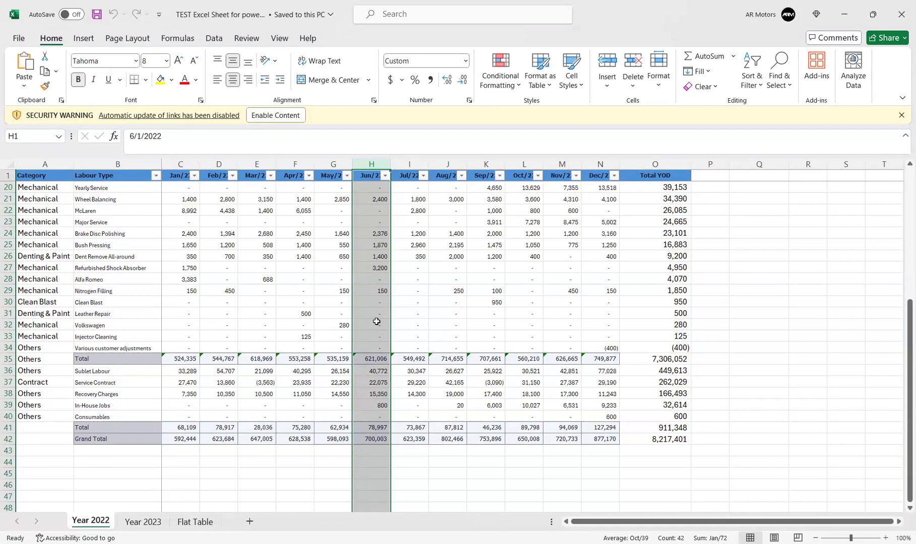
{"action": "scroll", "coordinate": [377, 322], "scroll_direction": "up", "scroll_amount": 2}
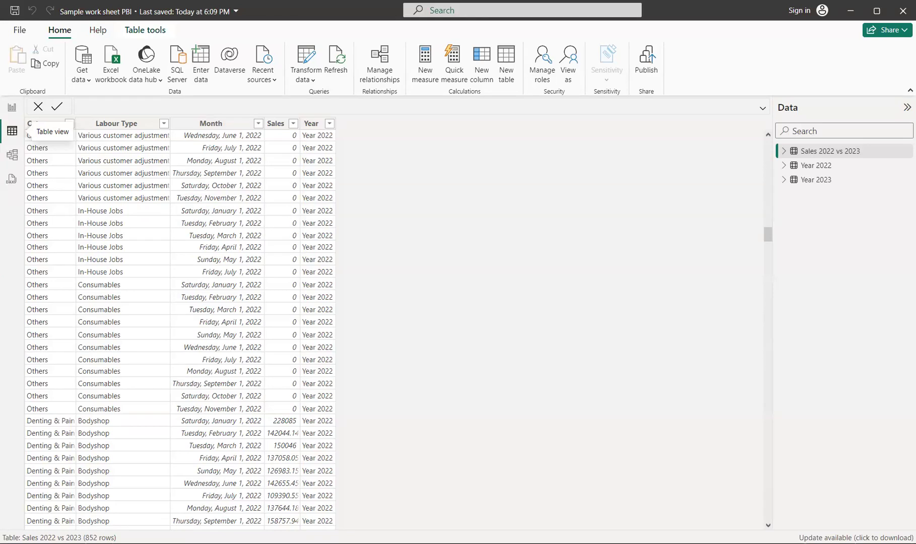
{"action": "key", "text": "alt+Tab"}
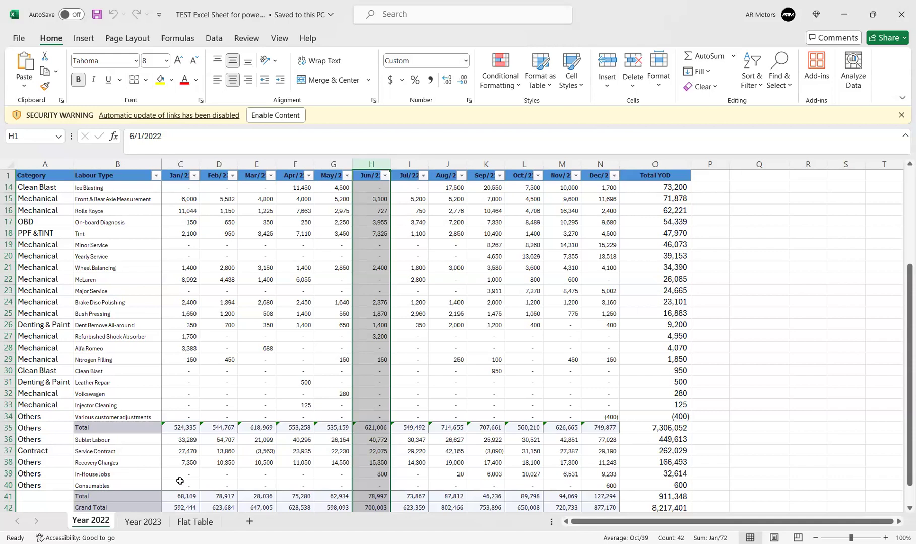
{"action": "left_click", "coordinate": [375, 476]}
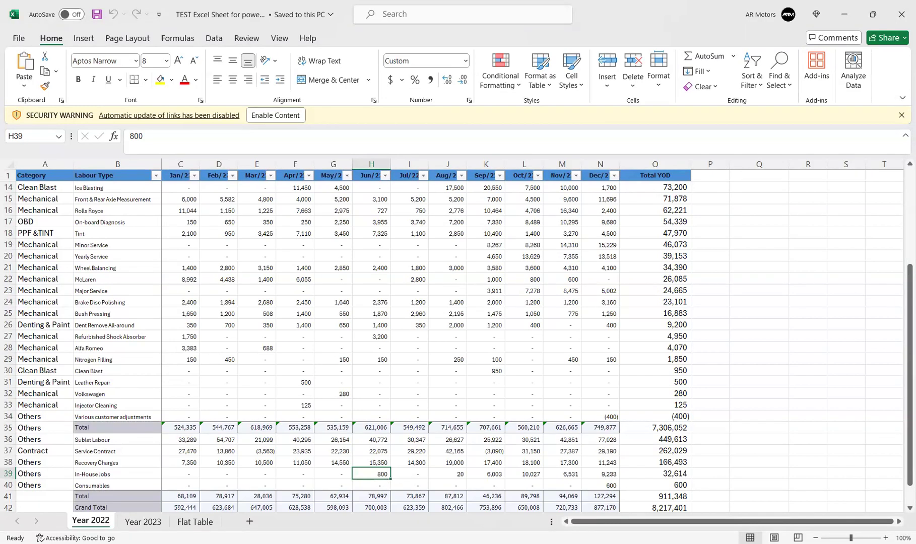
Switch to Power BI, filter the Labour Type column to In-House Jobs only, and check the June 2022 sales row
{"action": "key", "text": "alt+Tab"}
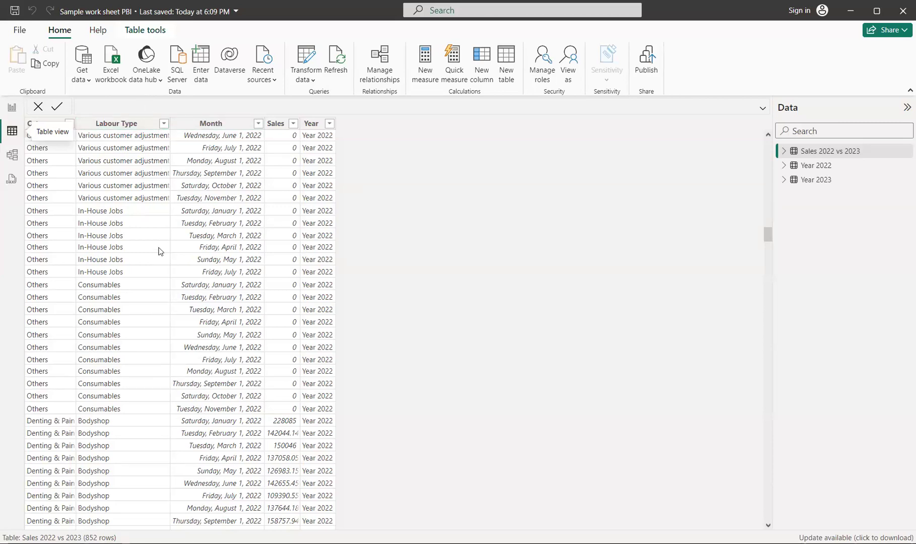
{"action": "left_click", "coordinate": [164, 125]}
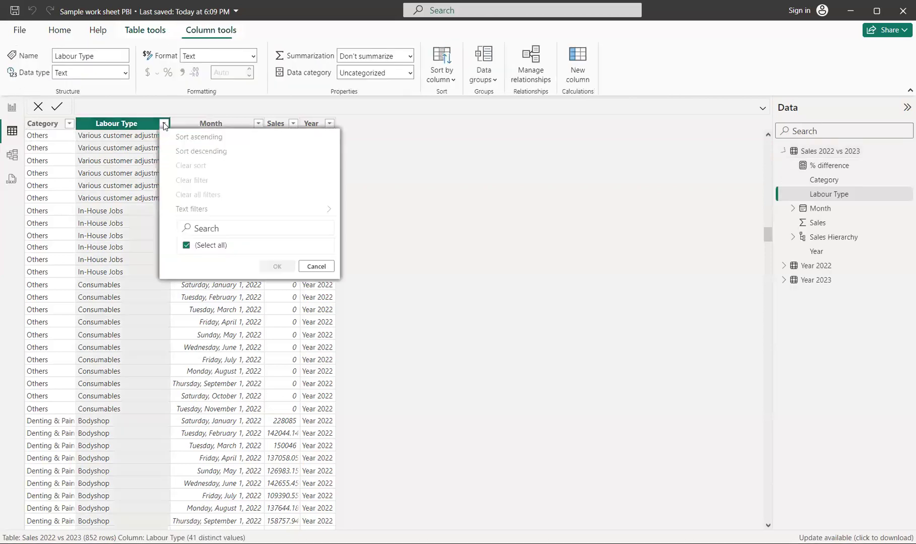
{"action": "left_click", "coordinate": [186, 245]}
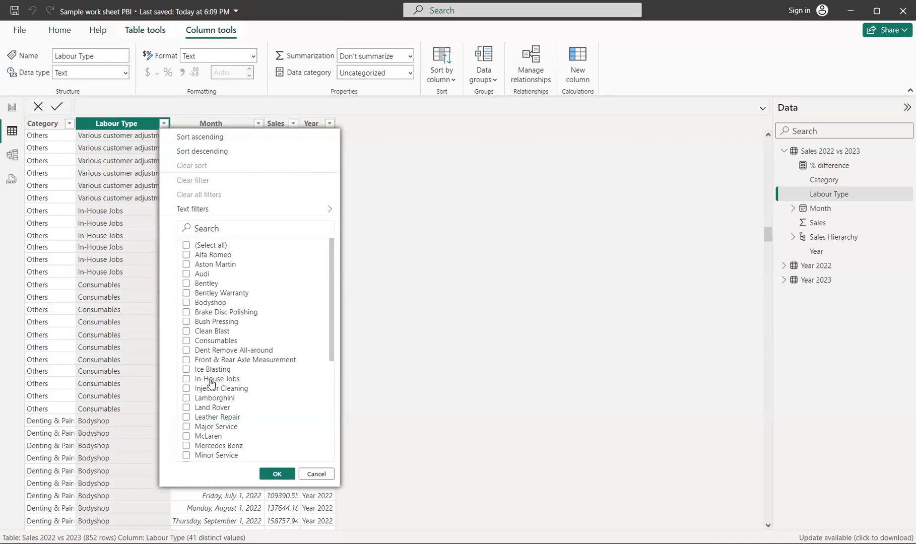
{"action": "left_click", "coordinate": [186, 379]}
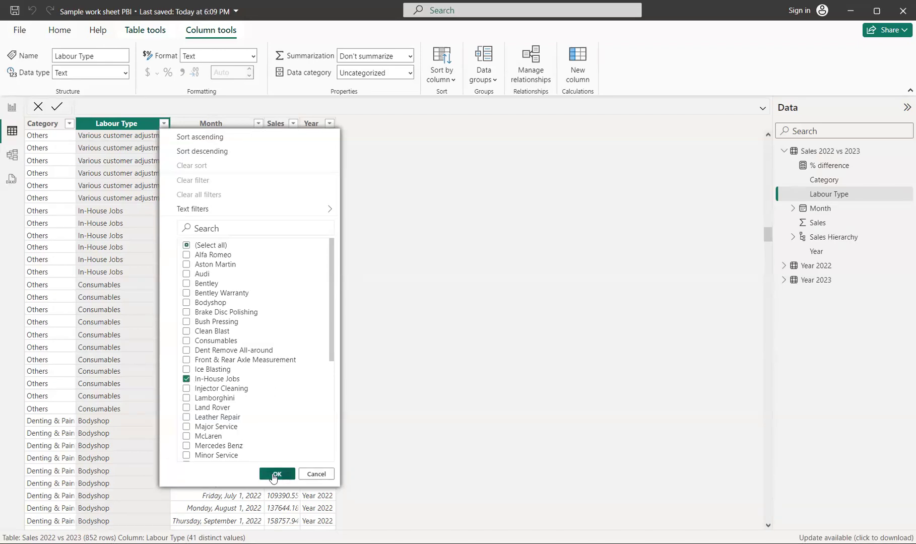
{"action": "left_click", "coordinate": [277, 474]}
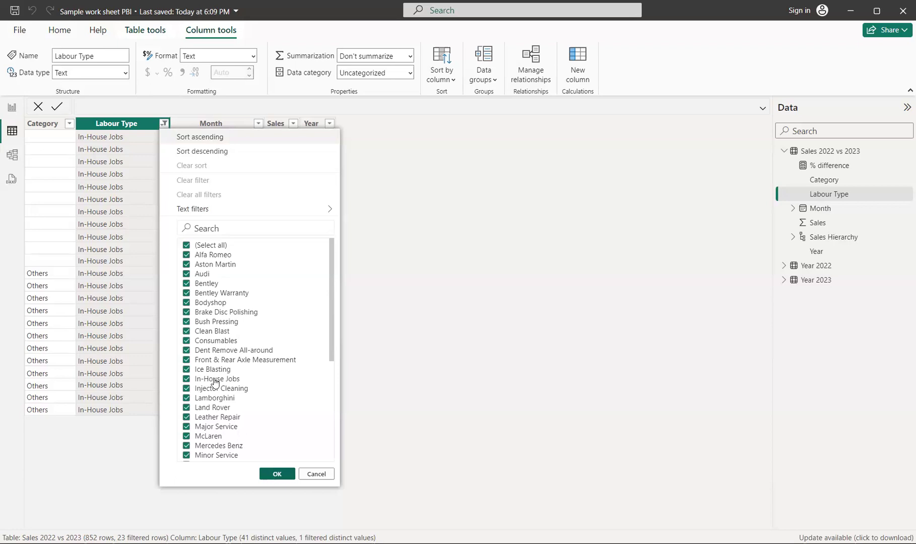
{"action": "left_click", "coordinate": [187, 245]}
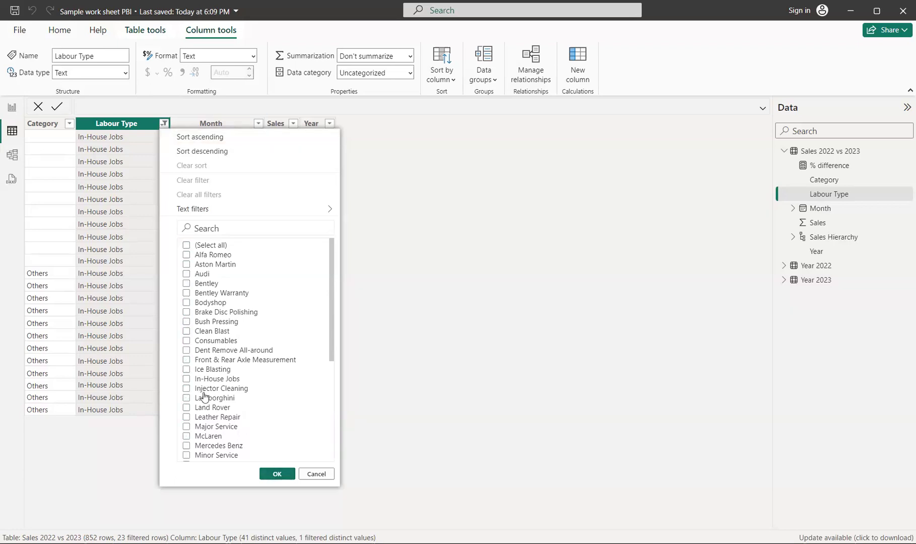
{"action": "left_click", "coordinate": [187, 380]}
{"action": "left_click", "coordinate": [276, 475]}
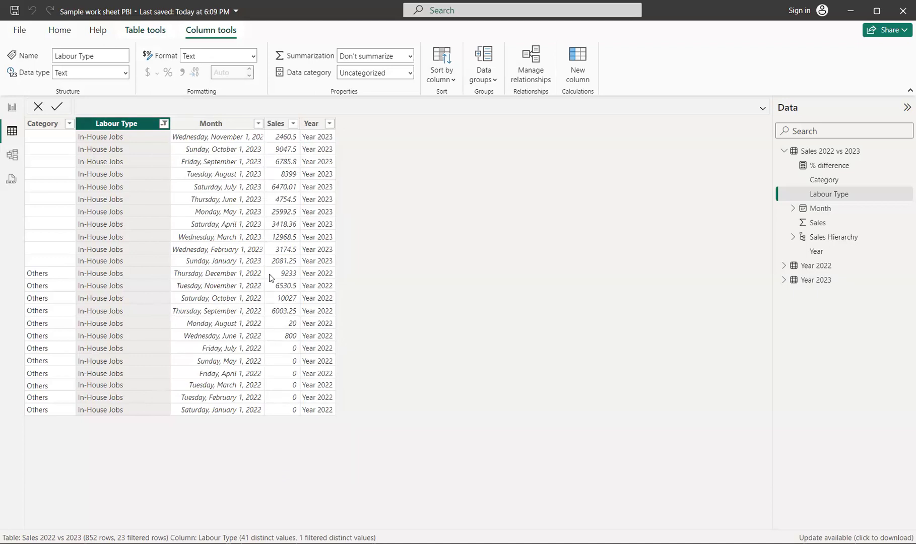
{"action": "left_click", "coordinate": [224, 335]}
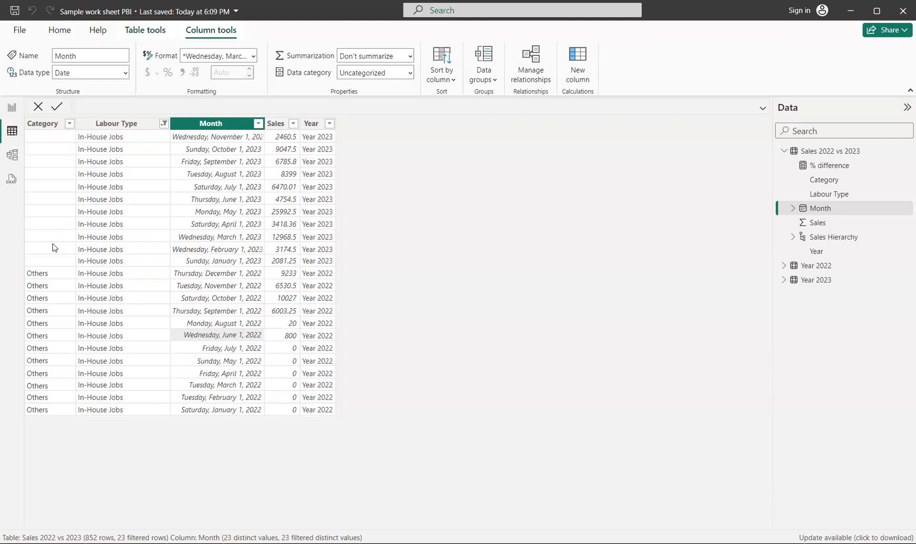
{"action": "left_click", "coordinate": [282, 337]}
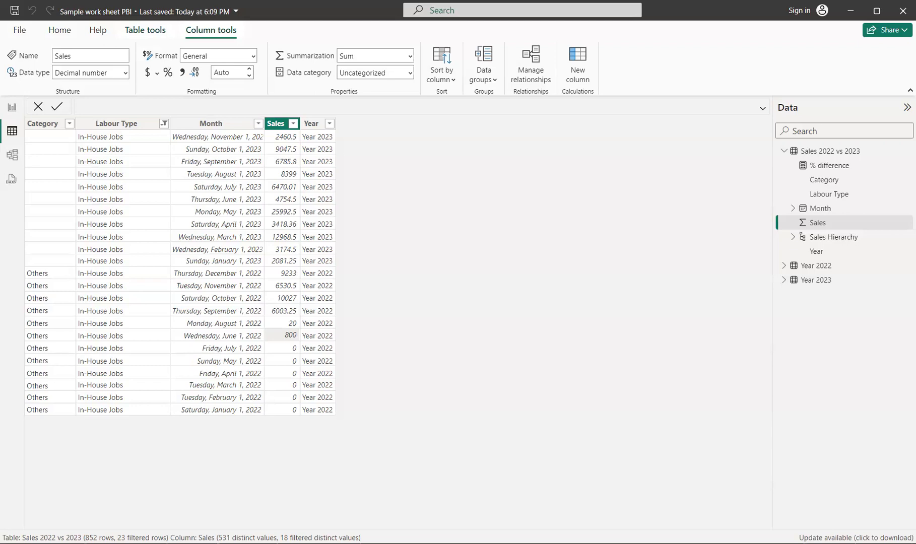
Switch to the Excel workbook and check the category assigned to In-House Jobs in the Year 2023 sheet
{"action": "key", "text": "alt+Tab"}
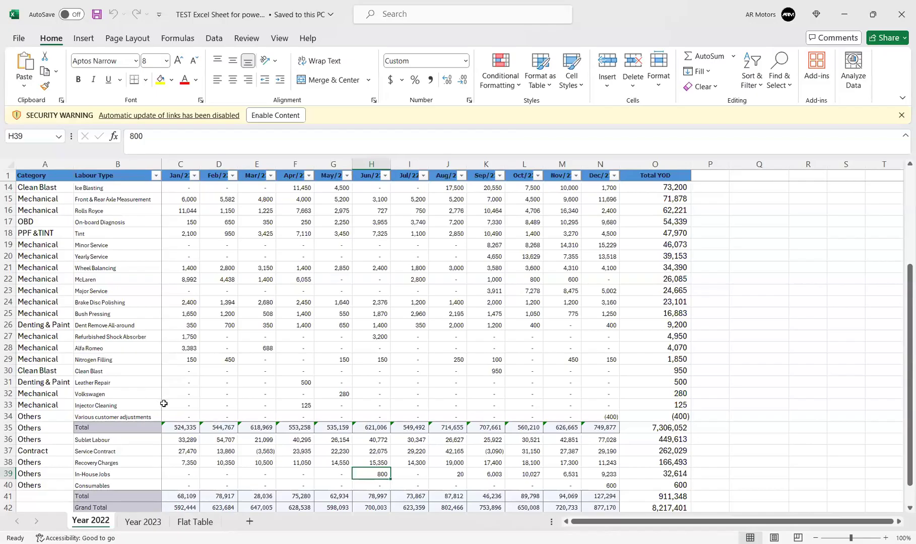
{"action": "key", "text": "ctrl+Page_Down"}
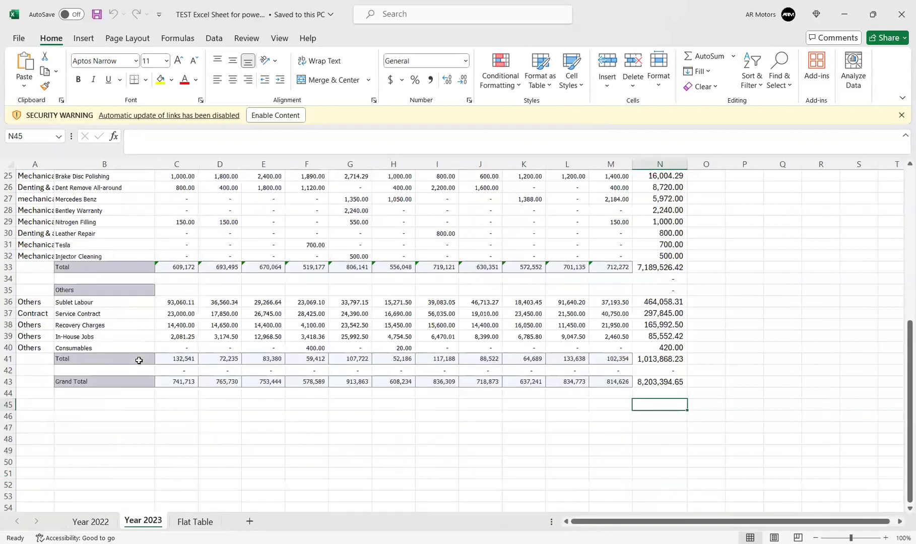
{"action": "scroll", "coordinate": [128, 345], "scroll_direction": "up", "scroll_amount": 4}
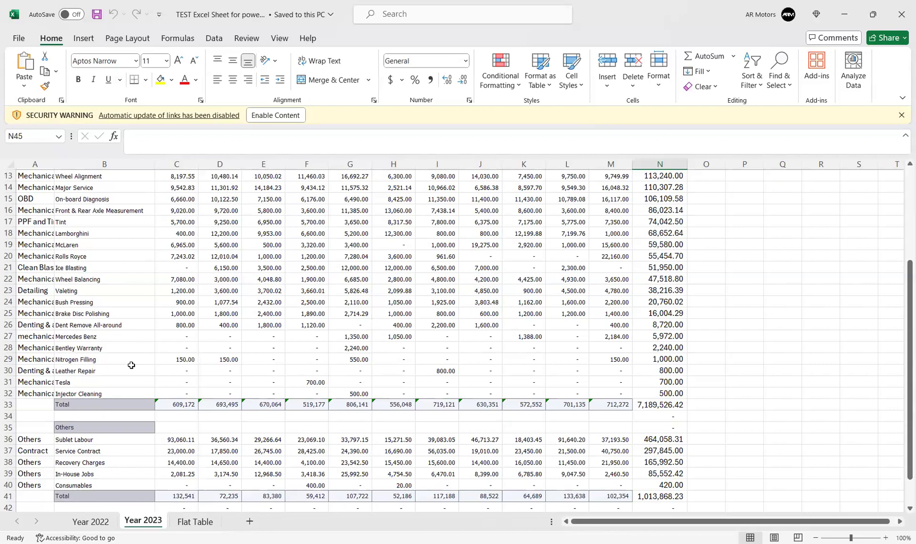
{"action": "scroll", "coordinate": [129, 371], "scroll_direction": "down", "scroll_amount": 2}
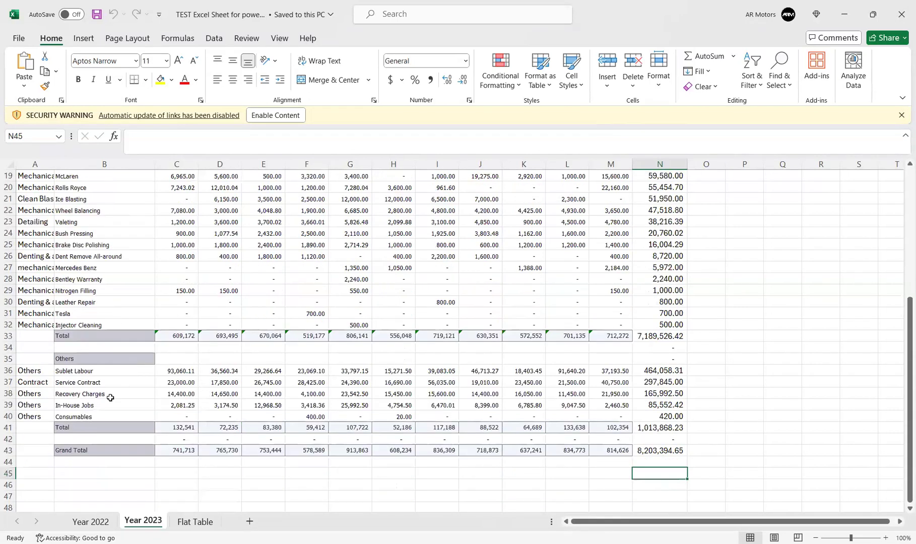
{"action": "left_click", "coordinate": [49, 407]}
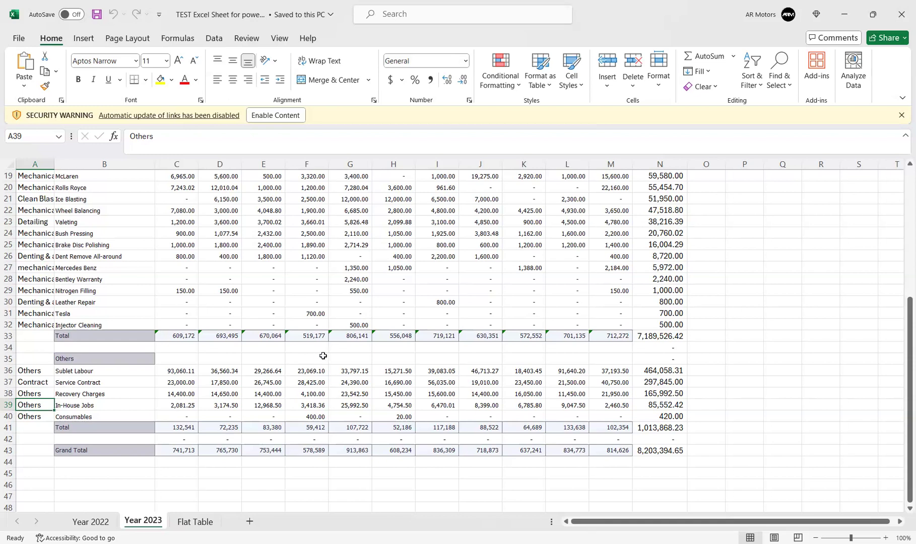
Check the September, October and November 2023 values for In-House Jobs against their month headers
{"action": "left_click", "coordinate": [532, 408]}
{"action": "scroll", "coordinate": [532, 407], "scroll_direction": "up", "scroll_amount": 6}
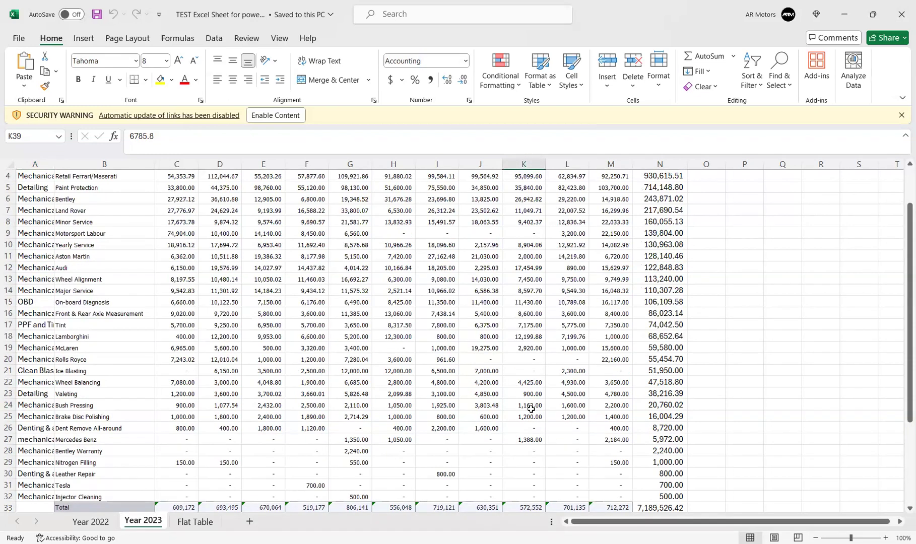
{"action": "scroll", "coordinate": [569, 425], "scroll_direction": "down", "scroll_amount": 6}
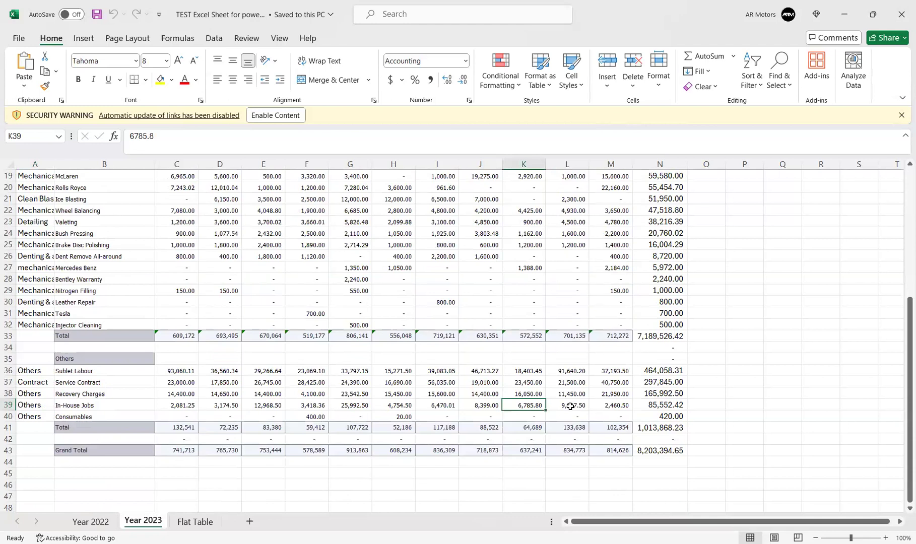
{"action": "left_click", "coordinate": [570, 404]}
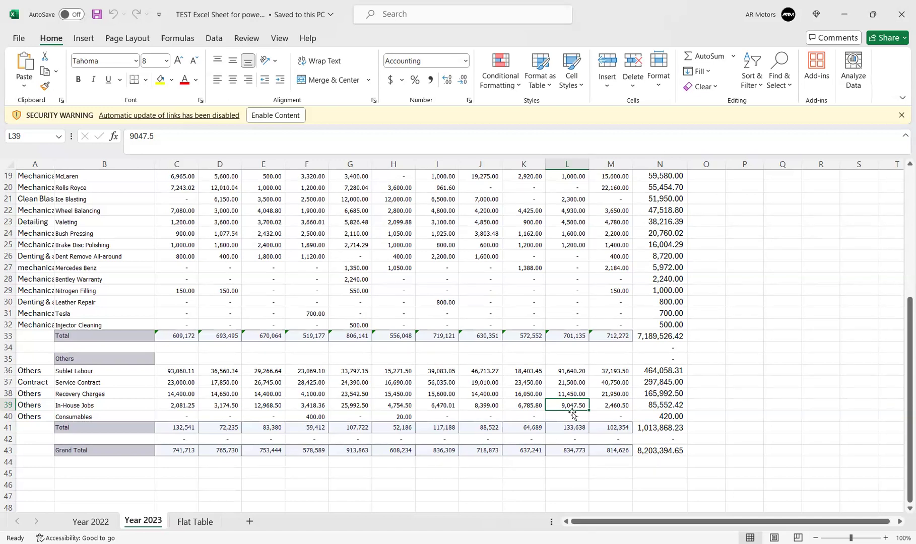
{"action": "scroll", "coordinate": [572, 413], "scroll_direction": "up", "scroll_amount": 5}
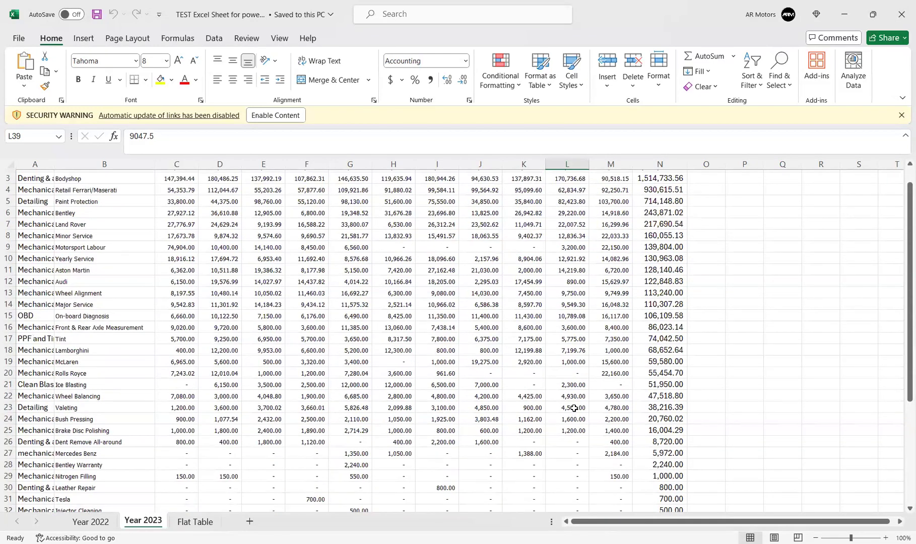
{"action": "scroll", "coordinate": [575, 421], "scroll_direction": "up", "scroll_amount": 1}
{"action": "scroll", "coordinate": [594, 440], "scroll_direction": "down", "scroll_amount": 5}
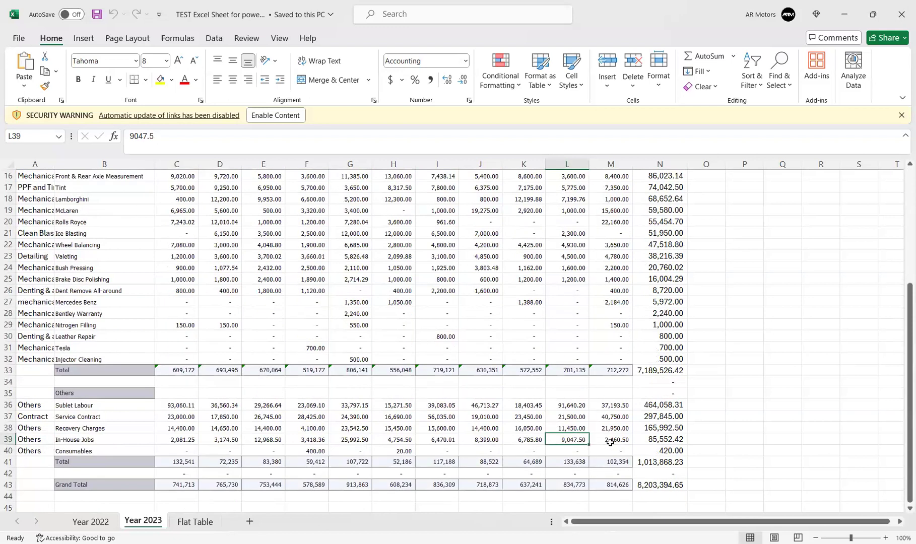
{"action": "left_click", "coordinate": [610, 441]}
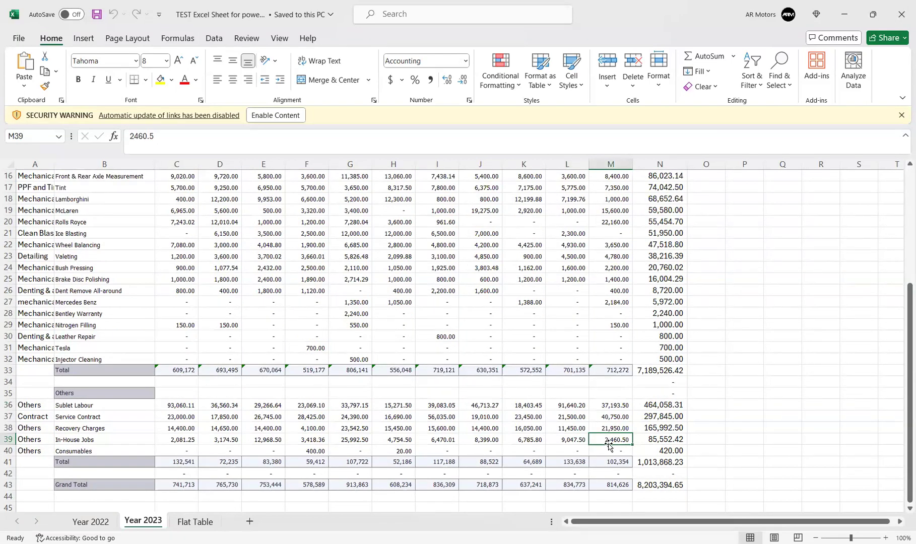
{"action": "scroll", "coordinate": [605, 442], "scroll_direction": "up", "scroll_amount": 5}
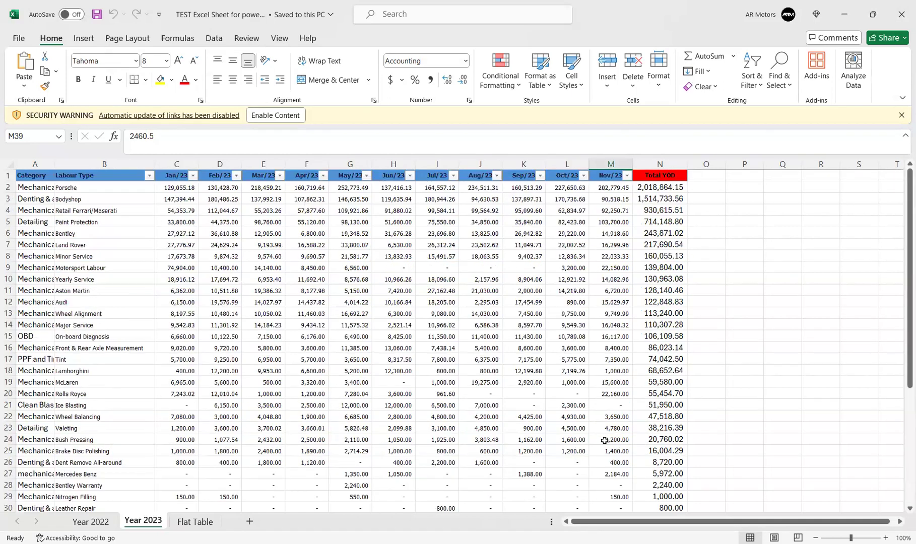
{"action": "scroll", "coordinate": [590, 478], "scroll_direction": "down", "scroll_amount": 4}
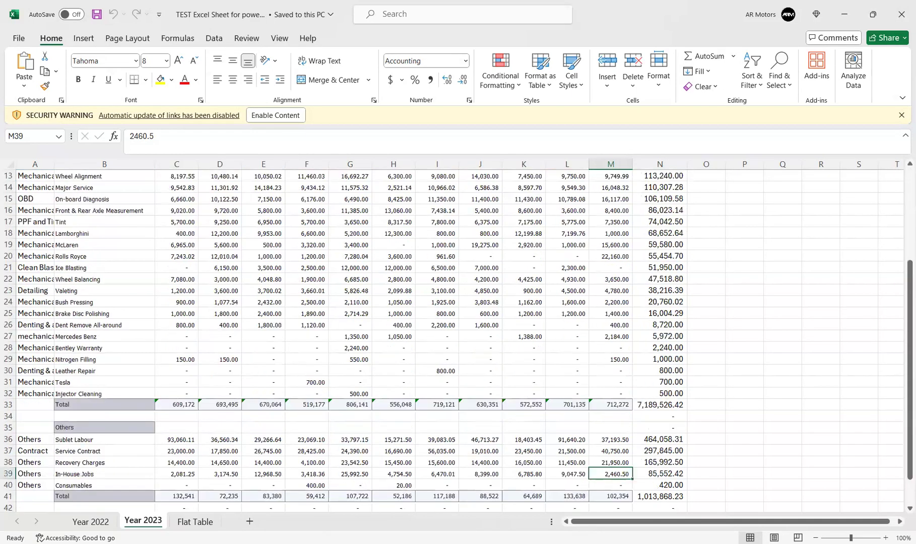
Switch to Power BI and open the Year 2023 table's query for editing
{"action": "key", "text": "alt+Tab"}
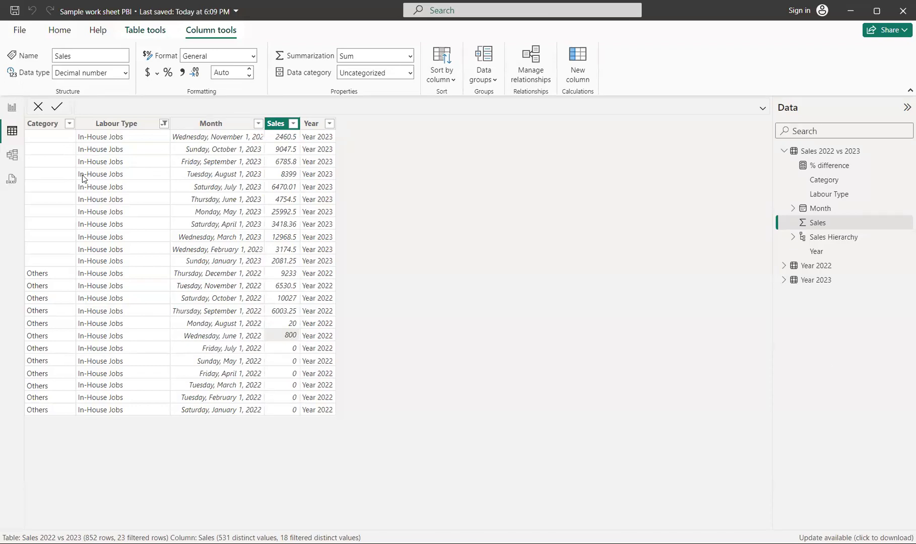
{"action": "left_click", "coordinate": [328, 125]}
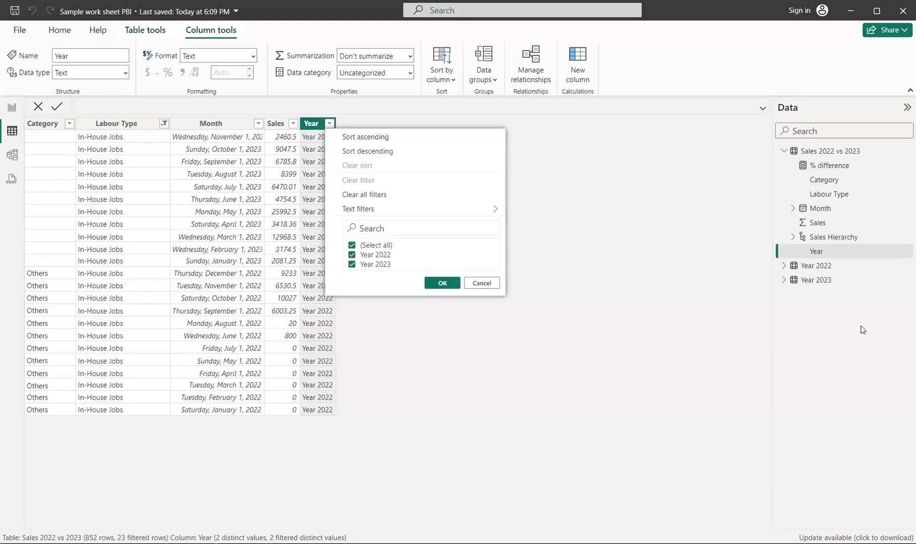
{"action": "left_click", "coordinate": [784, 283]}
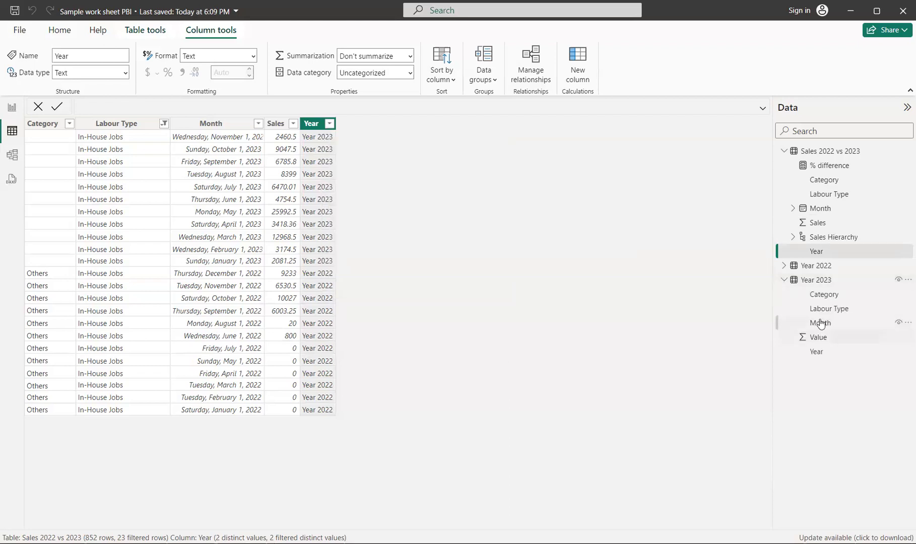
{"action": "right_click", "coordinate": [824, 280]}
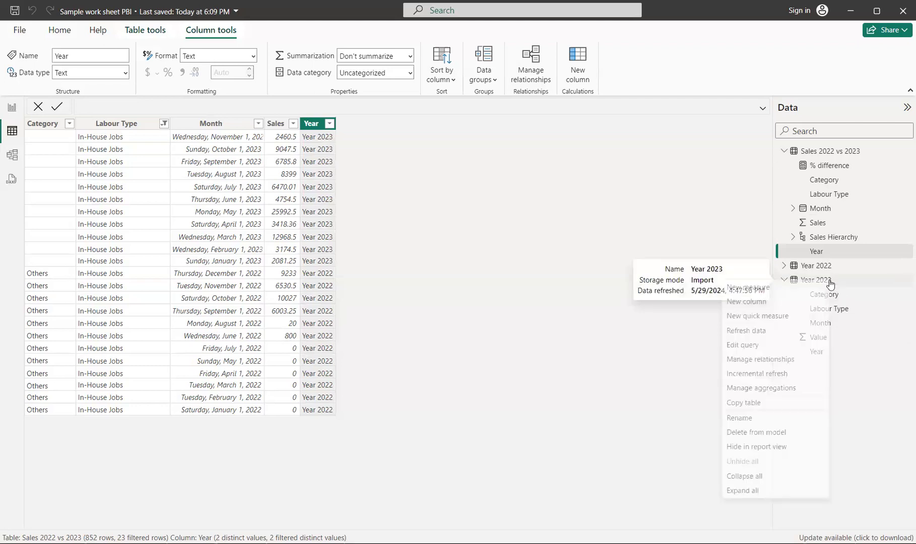
{"action": "left_click", "coordinate": [770, 348]}
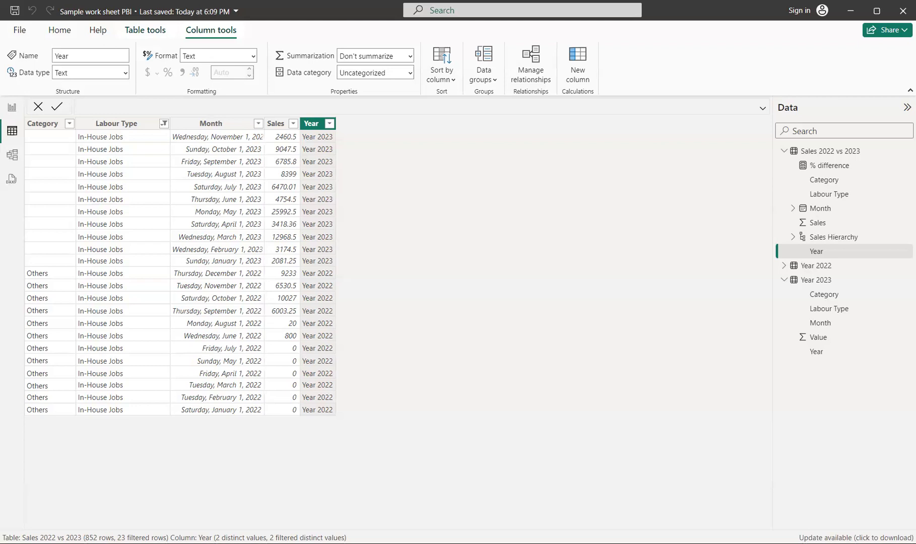
{"action": "mouse_move", "coordinate": [816, 279]}
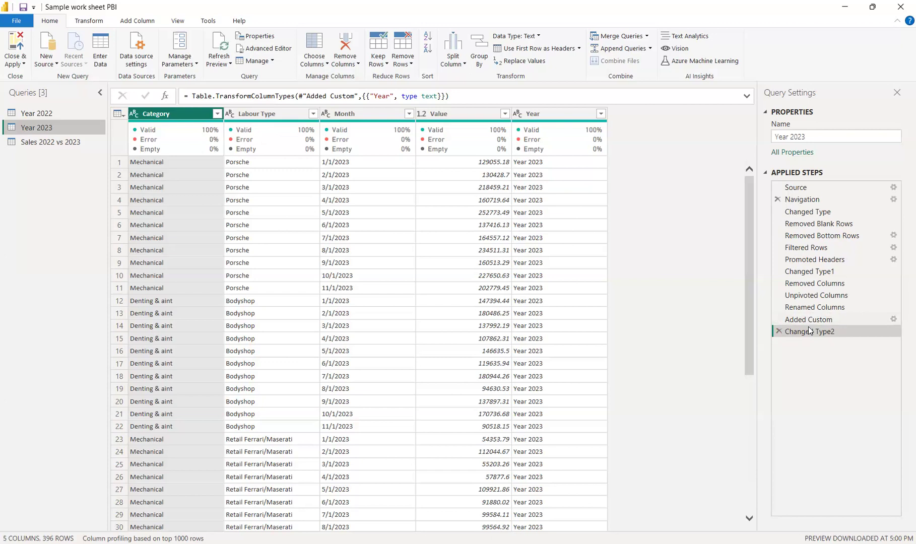
Compare the Year 2023 query before and after unpivoting by examining its Unpivoted Columns and Removed Columns steps
{"action": "left_click", "coordinate": [801, 297]}
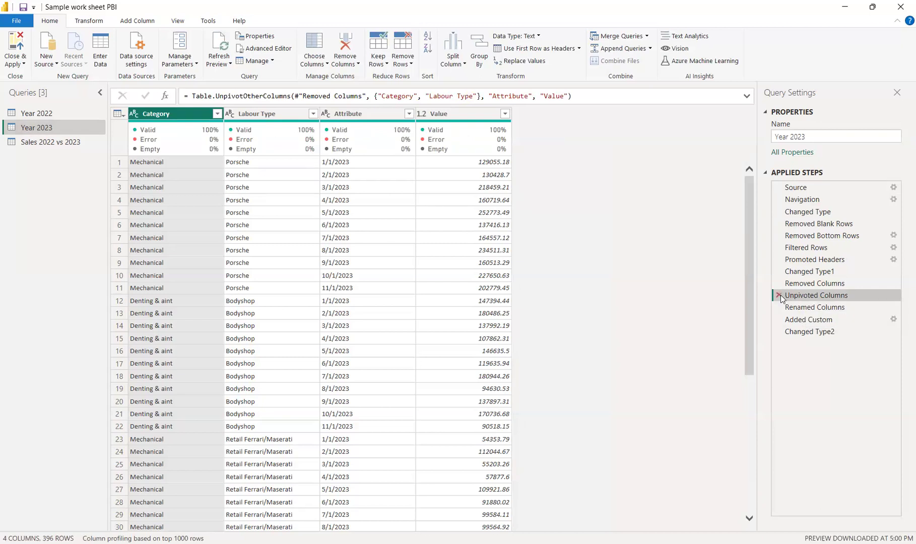
{"action": "left_click", "coordinate": [780, 287]}
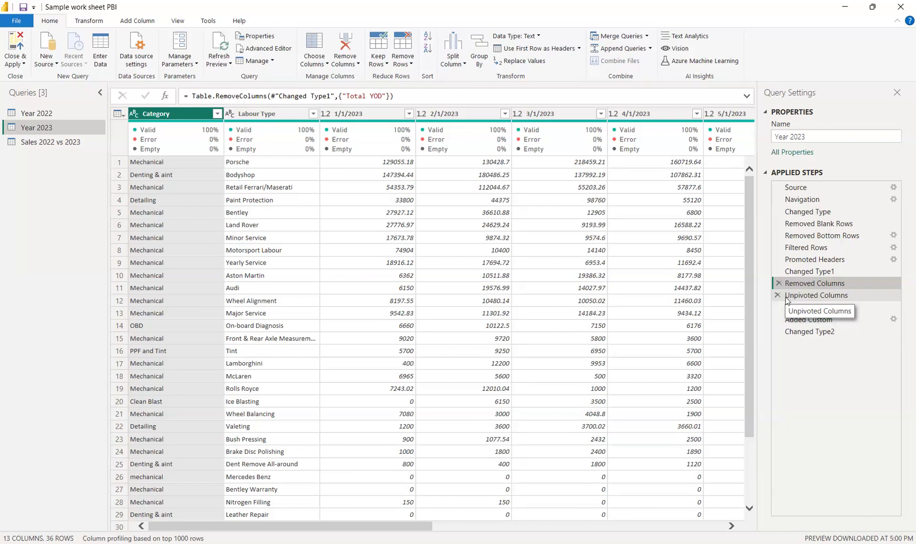
{"action": "scroll", "coordinate": [729, 317], "scroll_direction": "down", "scroll_amount": 3}
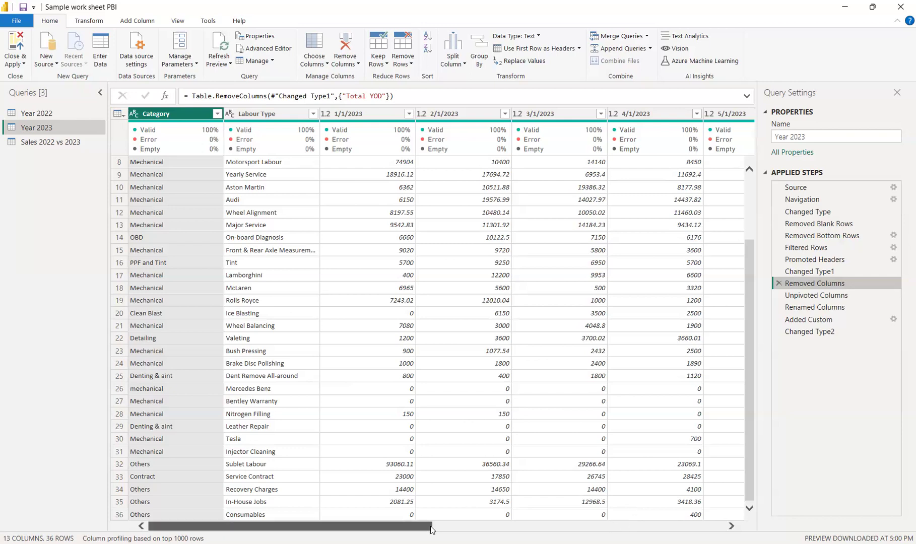
{"action": "left_click_drag", "start_coordinate": [428, 527], "coordinate": [433, 526]}
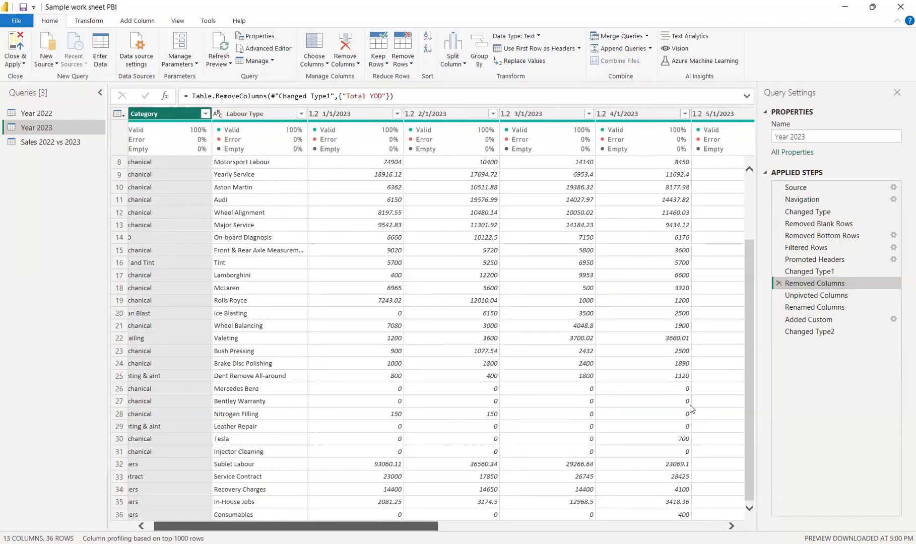
Review the unpivoted Year 2023 rows, checking the categories of every labour type down to In-House Jobs and Consumables
{"action": "left_click", "coordinate": [793, 300]}
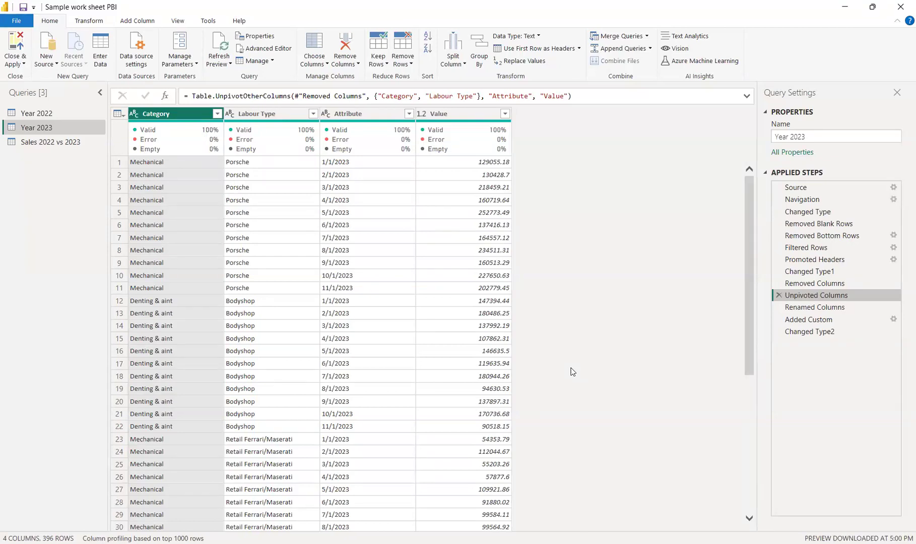
{"action": "scroll", "coordinate": [572, 372], "scroll_direction": "down", "scroll_amount": 14}
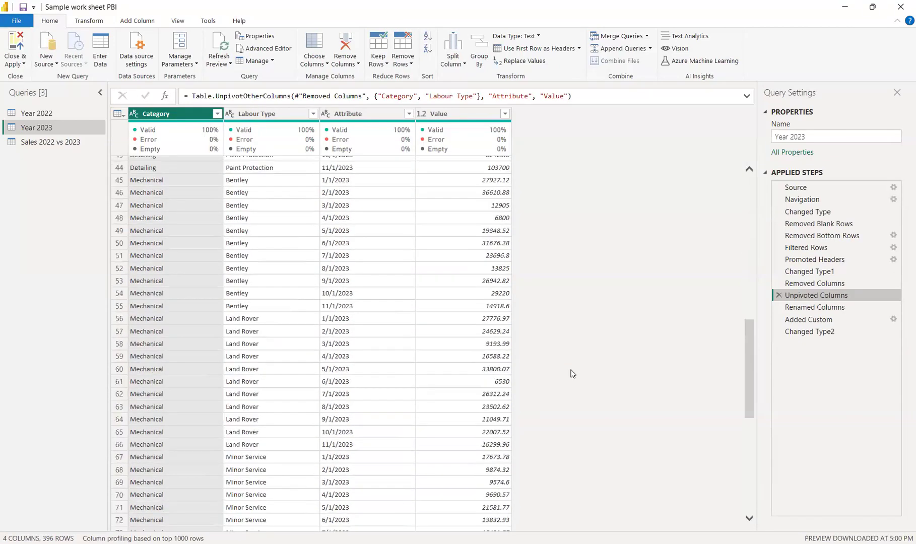
{"action": "scroll", "coordinate": [572, 374], "scroll_direction": "down", "scroll_amount": 20}
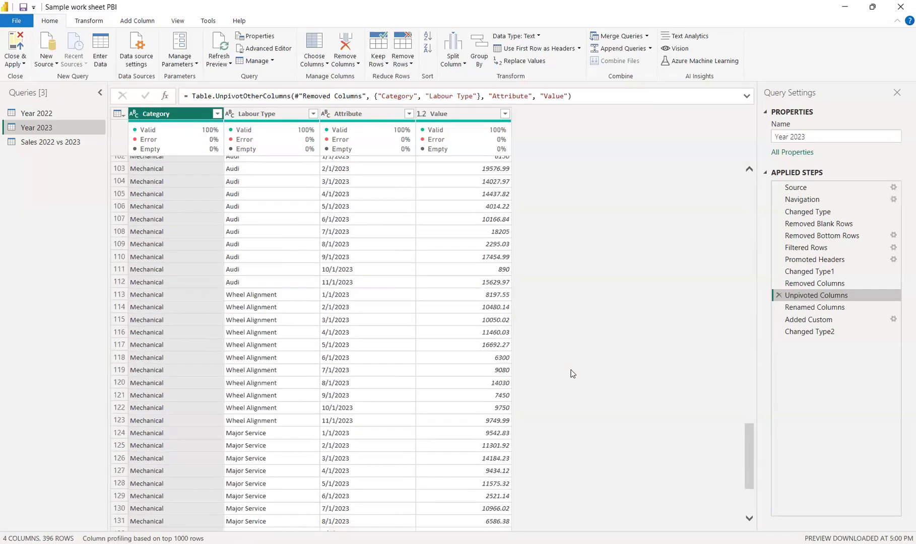
{"action": "scroll", "coordinate": [572, 369], "scroll_direction": "down", "scroll_amount": 20}
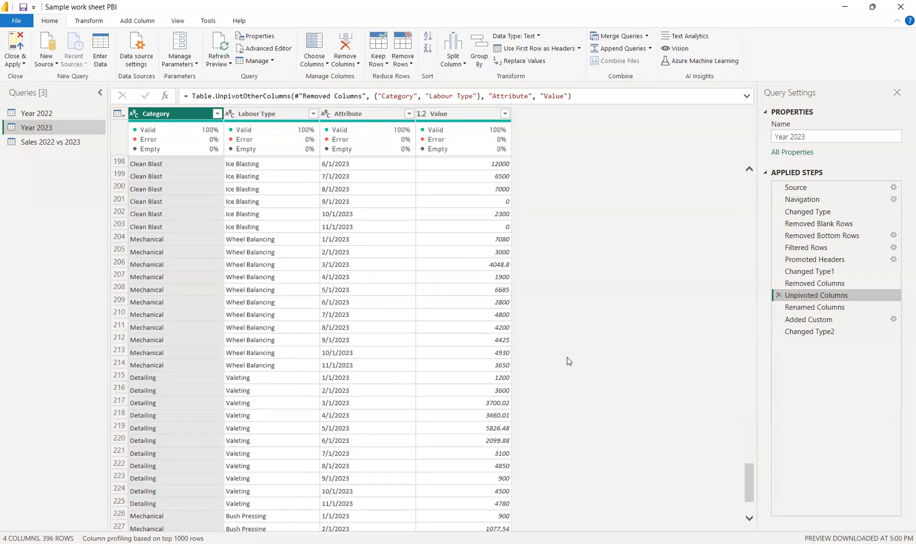
{"action": "scroll", "coordinate": [566, 362], "scroll_direction": "down", "scroll_amount": 9}
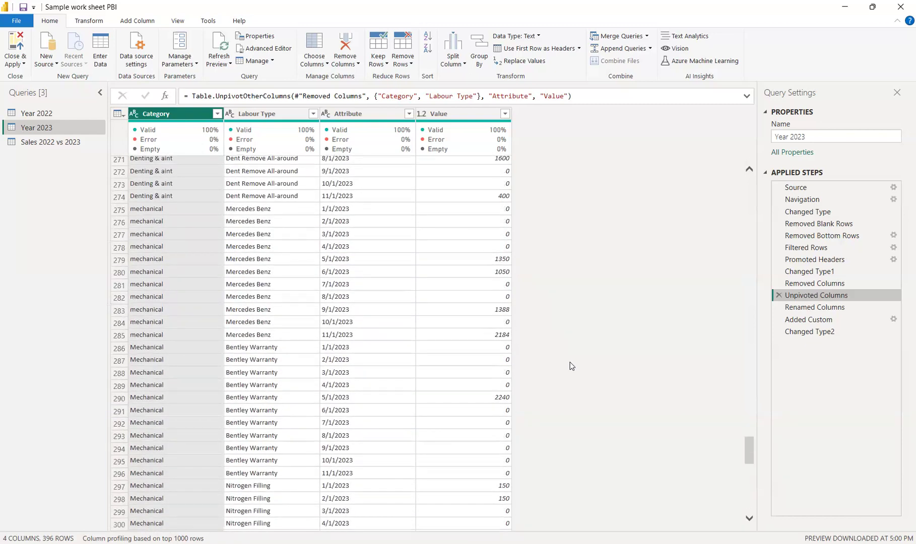
{"action": "scroll", "coordinate": [572, 367], "scroll_direction": "down", "scroll_amount": 20}
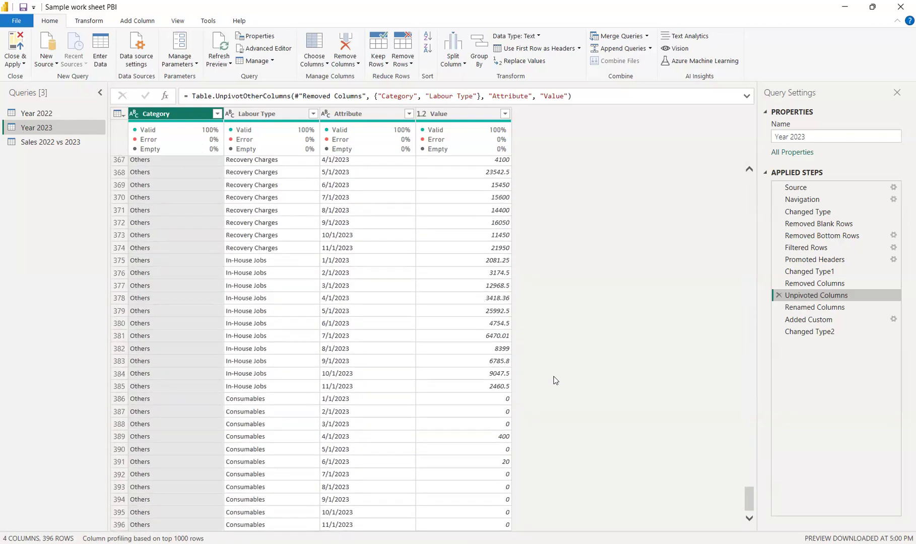
{"action": "scroll", "coordinate": [555, 380], "scroll_direction": "up", "scroll_amount": 7}
{"action": "scroll", "coordinate": [555, 380], "scroll_direction": "down", "scroll_amount": 6}
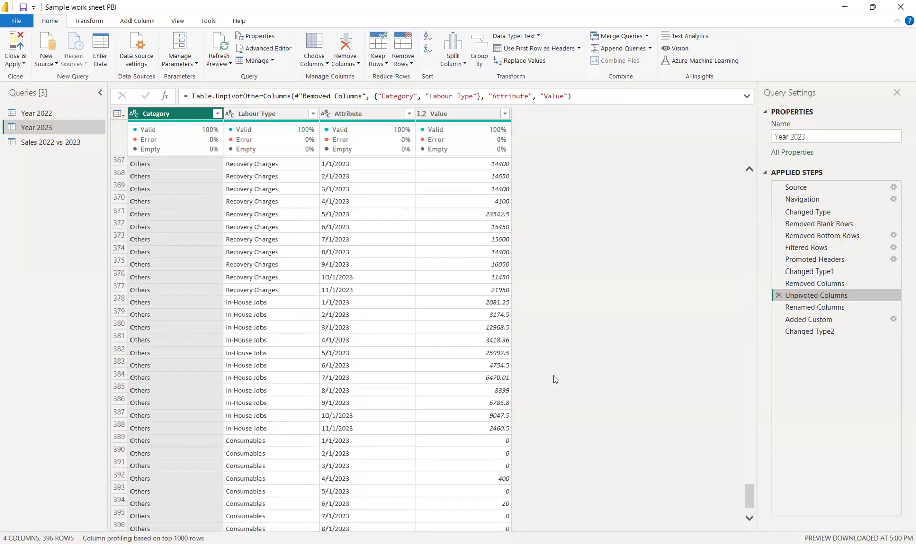
{"action": "scroll", "coordinate": [555, 380], "scroll_direction": "up", "scroll_amount": 9}
{"action": "scroll", "coordinate": [555, 380], "scroll_direction": "down", "scroll_amount": 8}
{"action": "scroll", "coordinate": [556, 381], "scroll_direction": "down", "scroll_amount": 2}
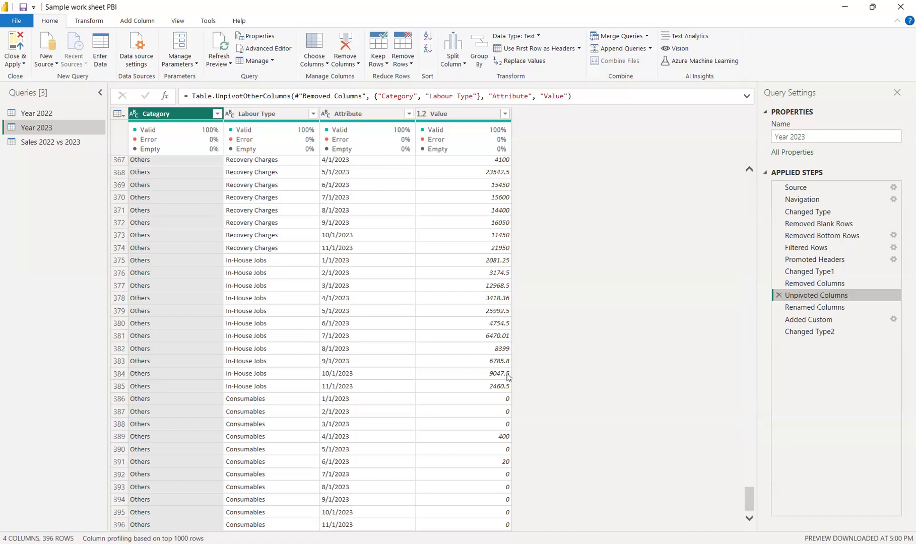
Check the categories at the Renamed Columns, Added Custom and Changed Type2 steps of the Year 2023 query
{"action": "left_click", "coordinate": [794, 311]}
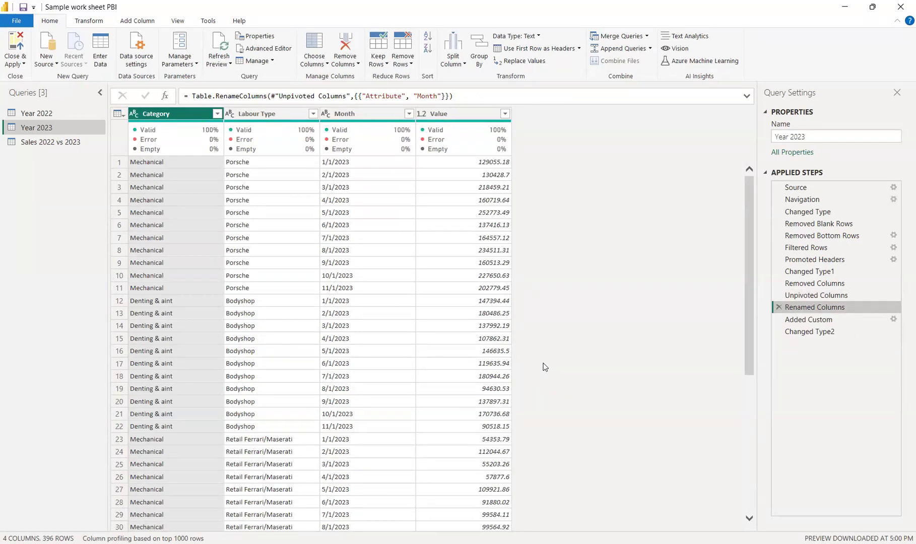
{"action": "left_click", "coordinate": [796, 332]}
{"action": "left_click", "coordinate": [797, 321]}
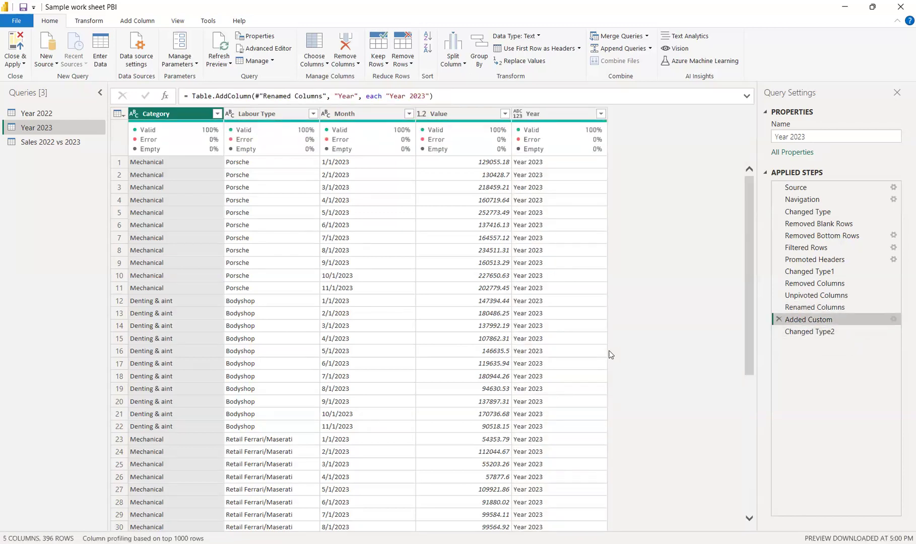
{"action": "scroll", "coordinate": [610, 355], "scroll_direction": "down", "scroll_amount": 2}
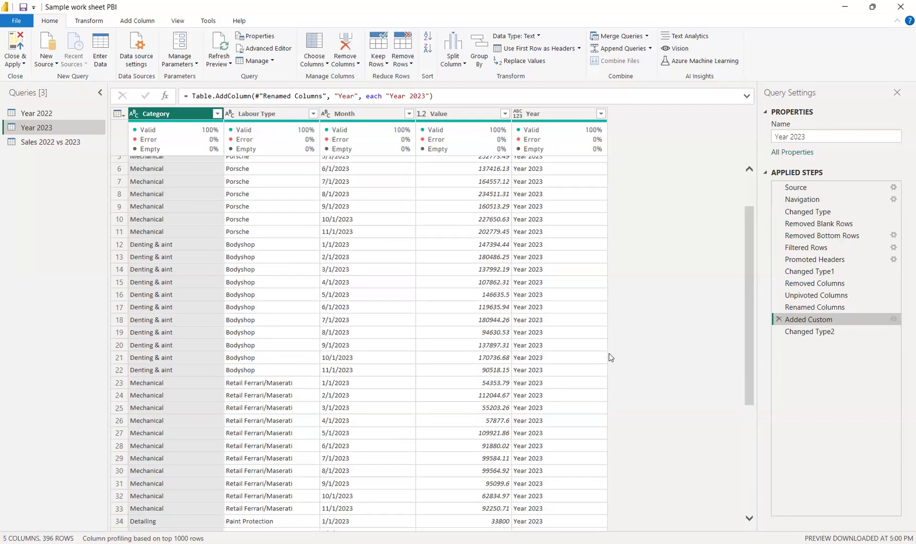
{"action": "scroll", "coordinate": [611, 358], "scroll_direction": "down", "scroll_amount": 5}
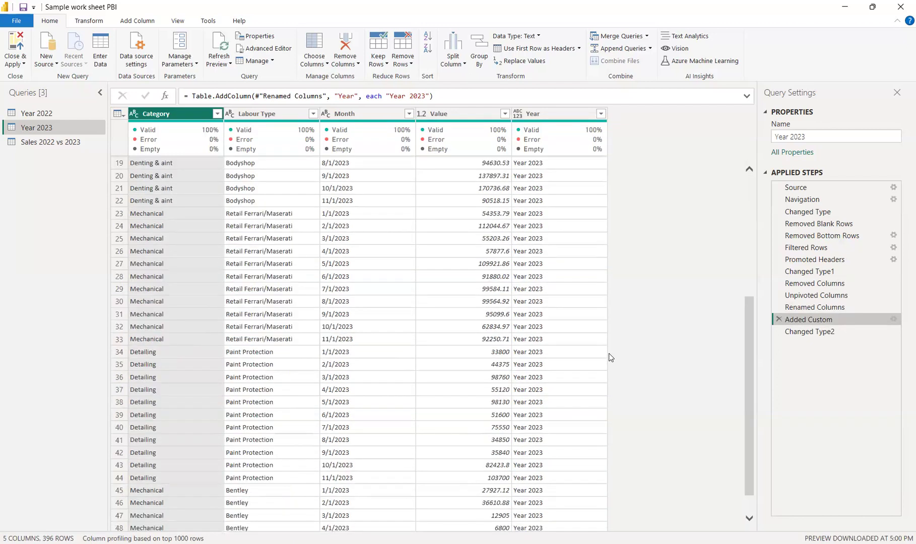
{"action": "scroll", "coordinate": [611, 357], "scroll_direction": "up", "scroll_amount": 6}
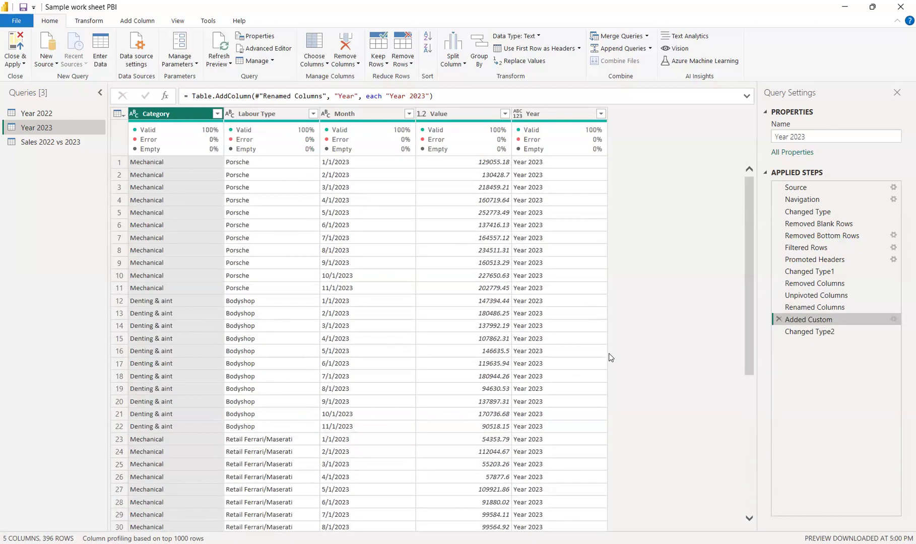
{"action": "left_click", "coordinate": [815, 332]}
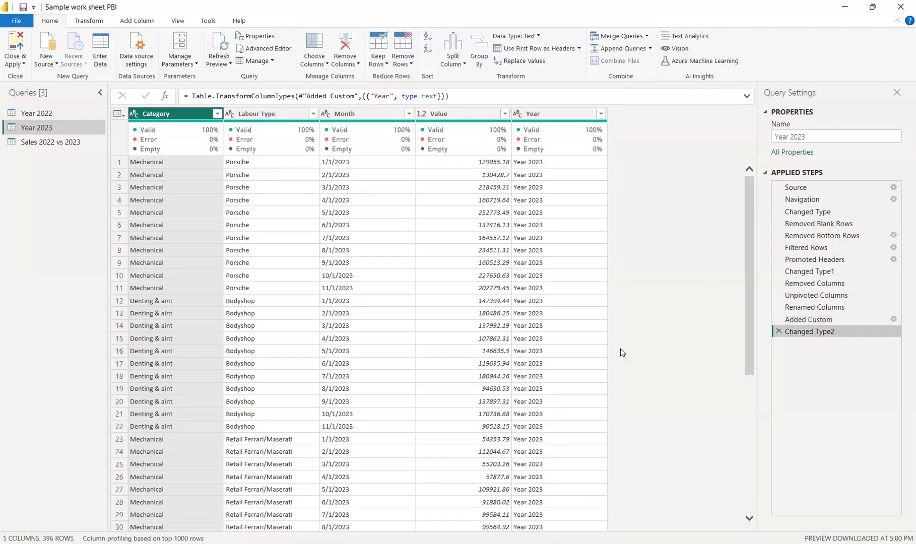
Set the Month column's data type to Date in the Changed Type2 step of the Year 2023 query
{"action": "left_click", "coordinate": [806, 321]}
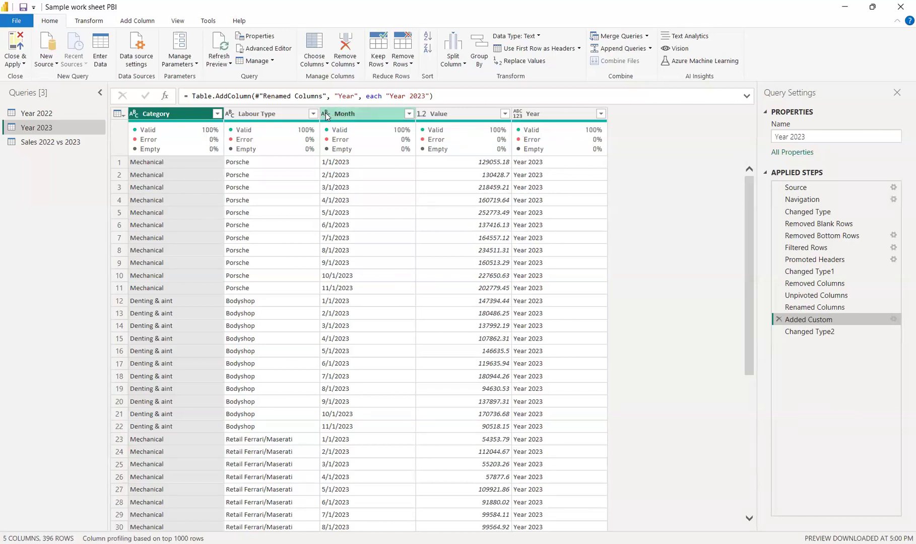
{"action": "left_click", "coordinate": [828, 335]}
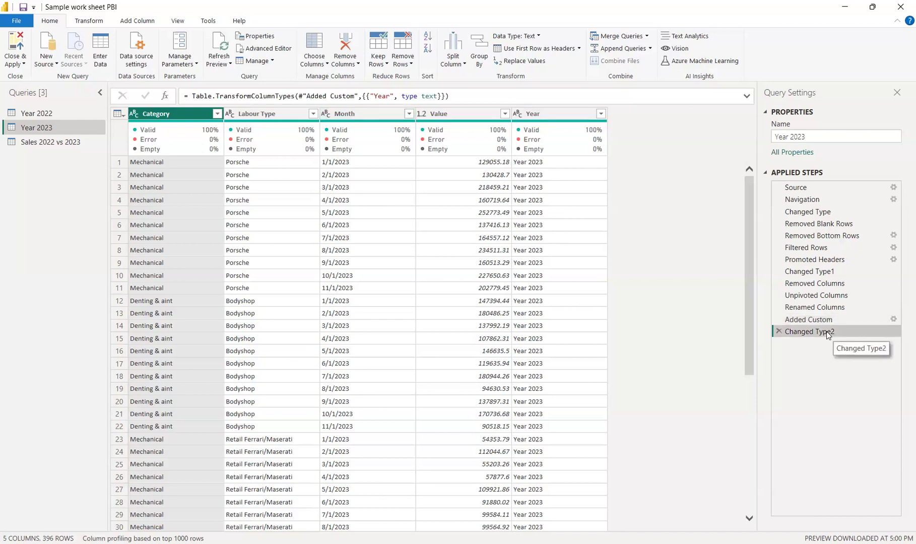
{"action": "left_click", "coordinate": [326, 114]}
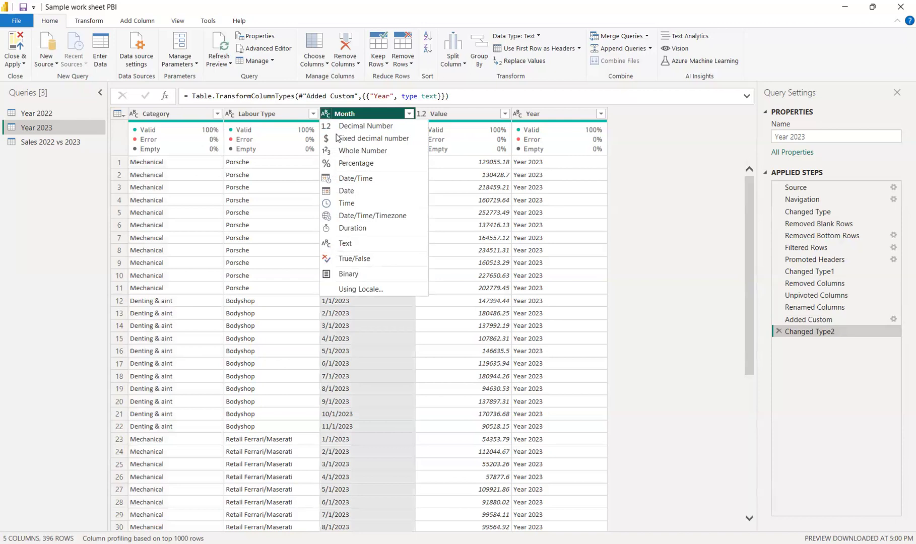
{"action": "left_click", "coordinate": [346, 191]}
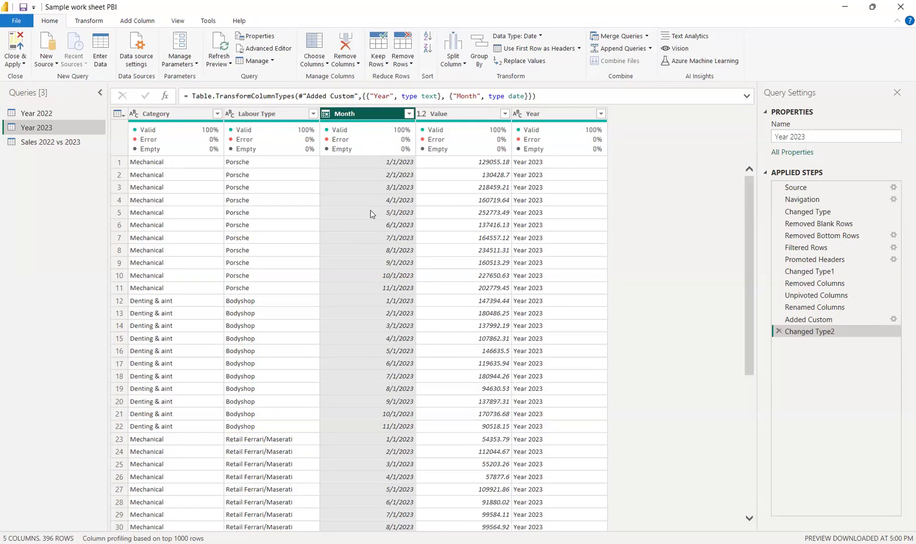
Try adding a column with the year extracted from the Month column, and remove the inserted step again
{"action": "left_click", "coordinate": [131, 23]}
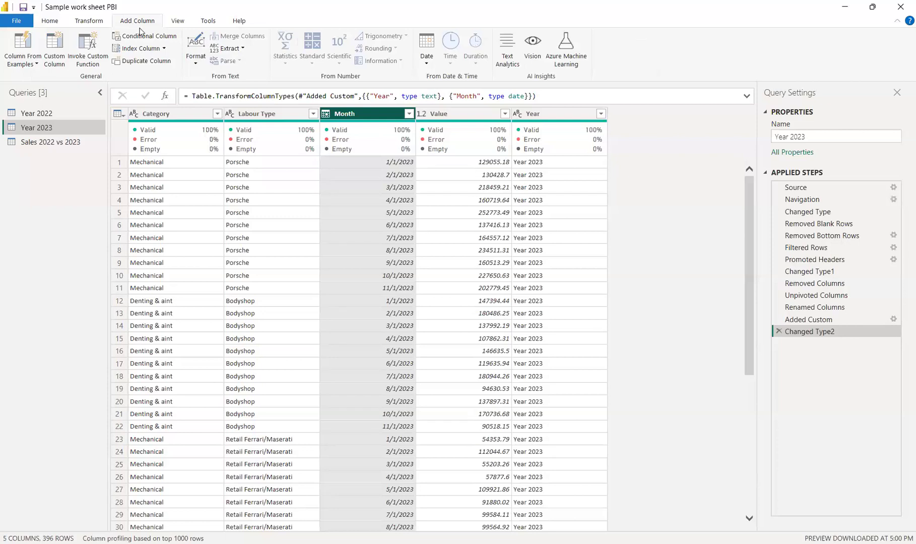
{"action": "left_click", "coordinate": [425, 55]}
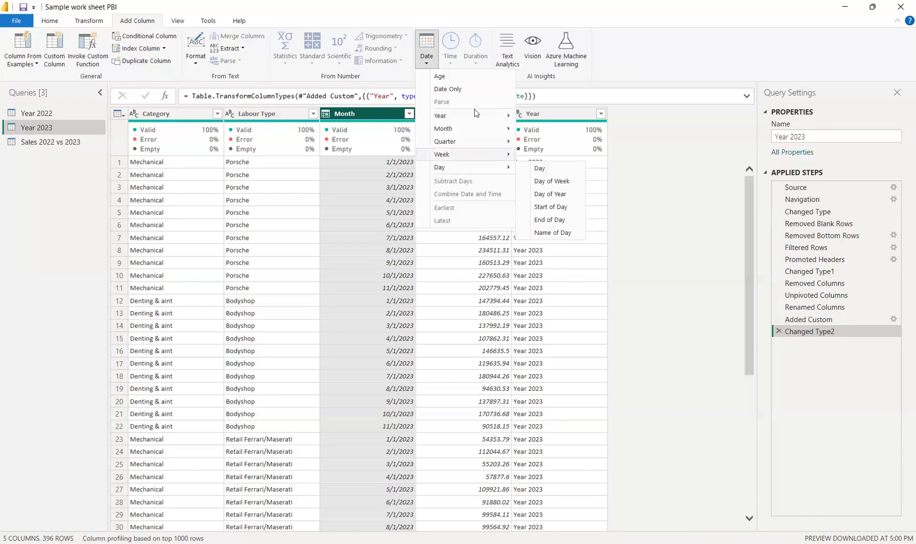
{"action": "mouse_move", "coordinate": [482, 118]}
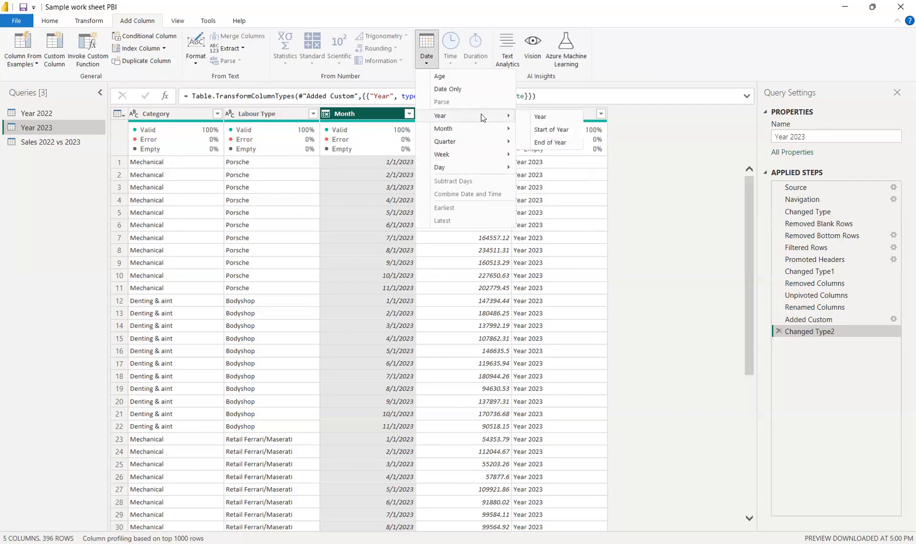
{"action": "left_click", "coordinate": [541, 120]}
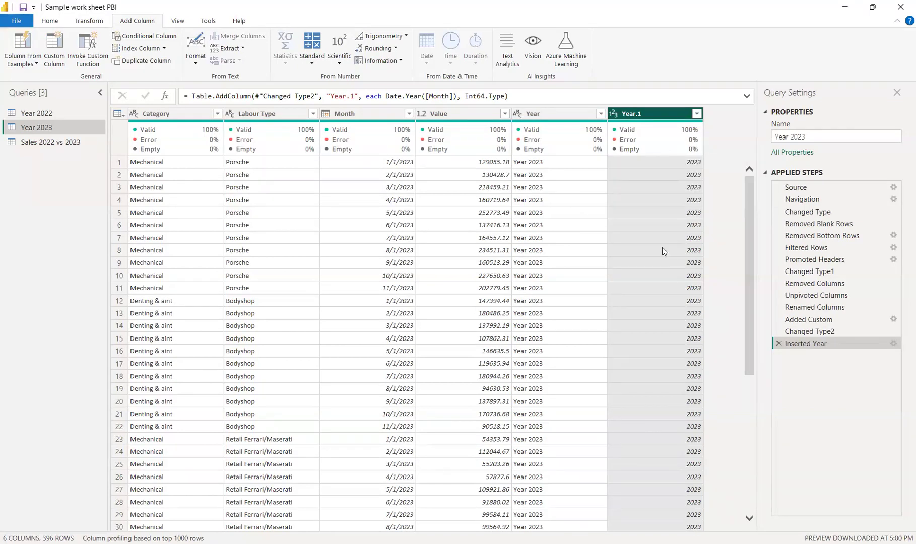
{"action": "left_click", "coordinate": [779, 343]}
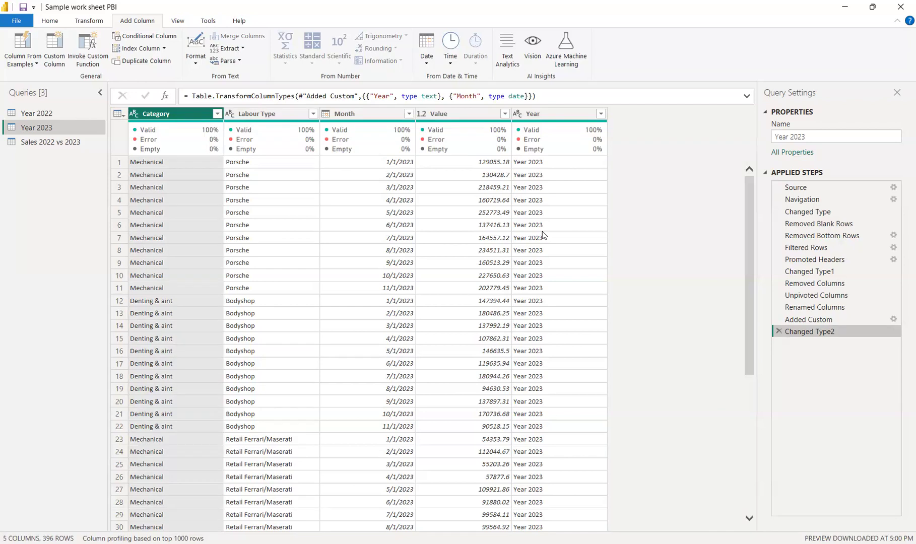
Inspect the Source step of the Sales 2022 vs 2023 query and delete the Filtered Rows step directly after it
{"action": "left_click", "coordinate": [49, 144]}
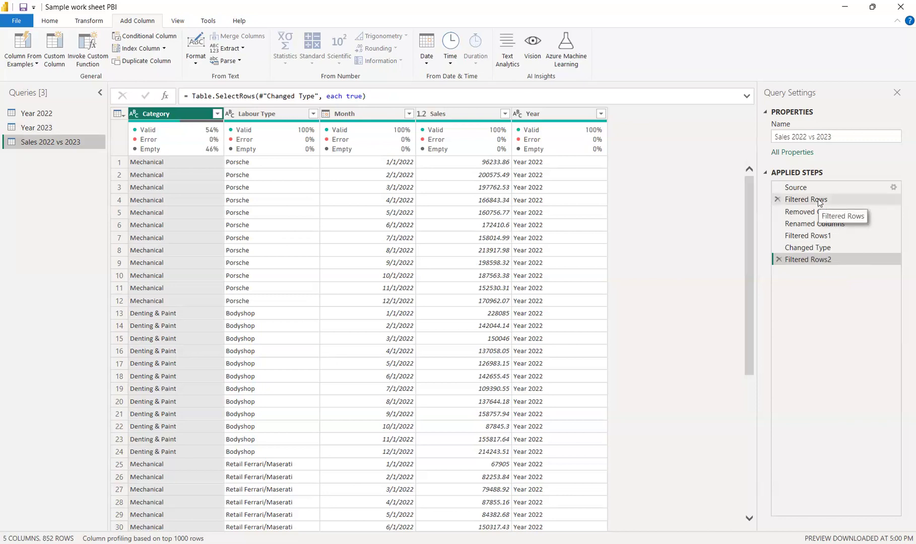
{"action": "left_click", "coordinate": [801, 189]}
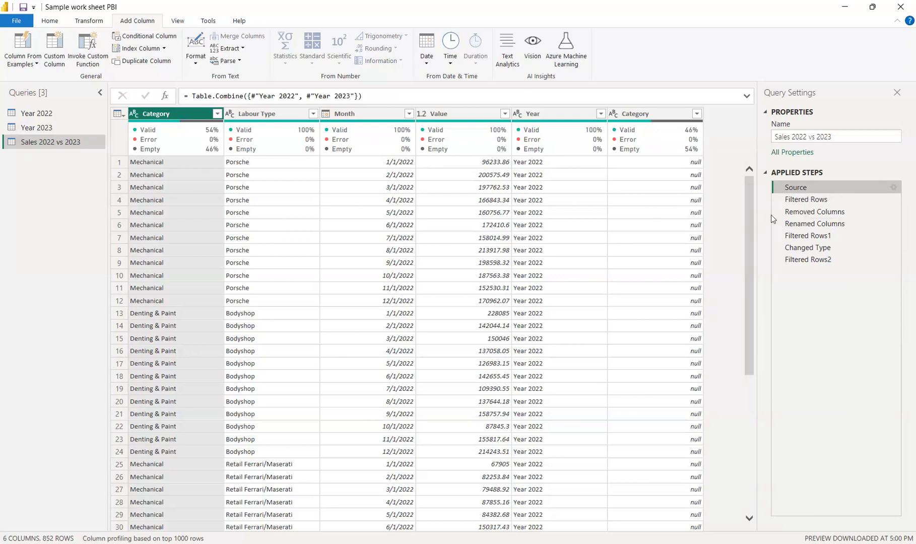
{"action": "left_click", "coordinate": [807, 198]}
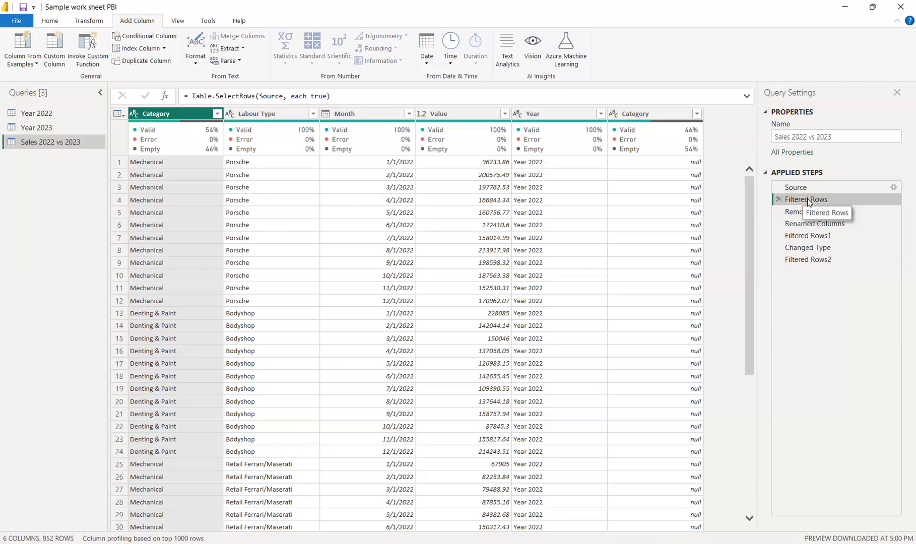
{"action": "left_click", "coordinate": [779, 199]}
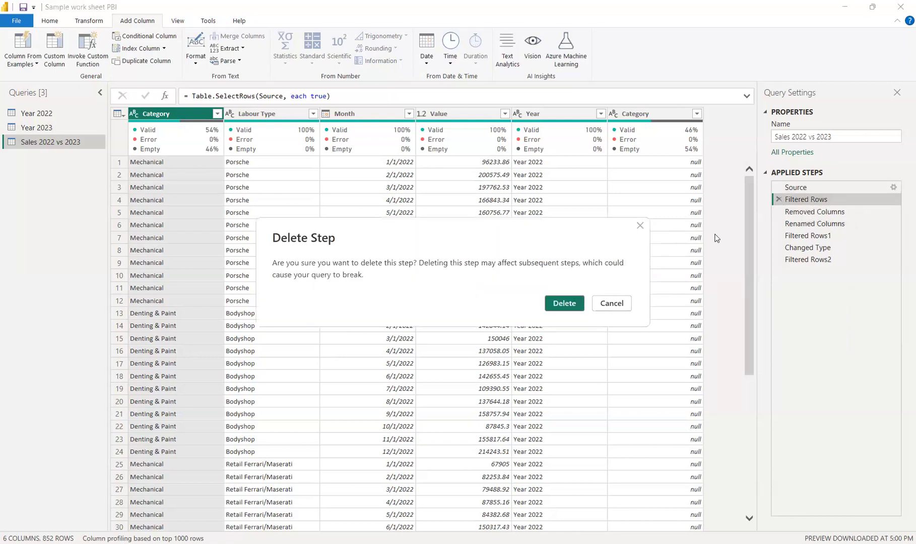
{"action": "left_click", "coordinate": [567, 306]}
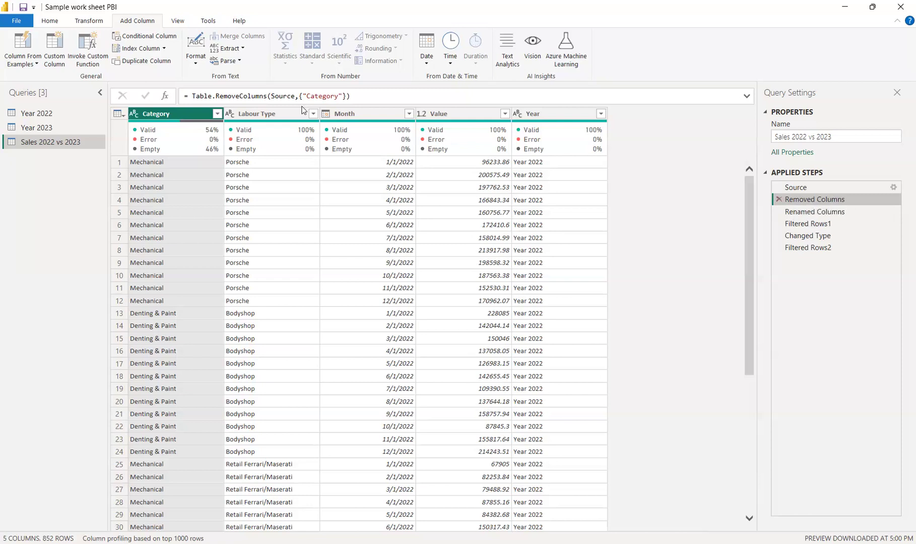
Compare the names of the two Category columns at the Source step of the Sales 2022 vs 2023 query
{"action": "left_click", "coordinate": [799, 187]}
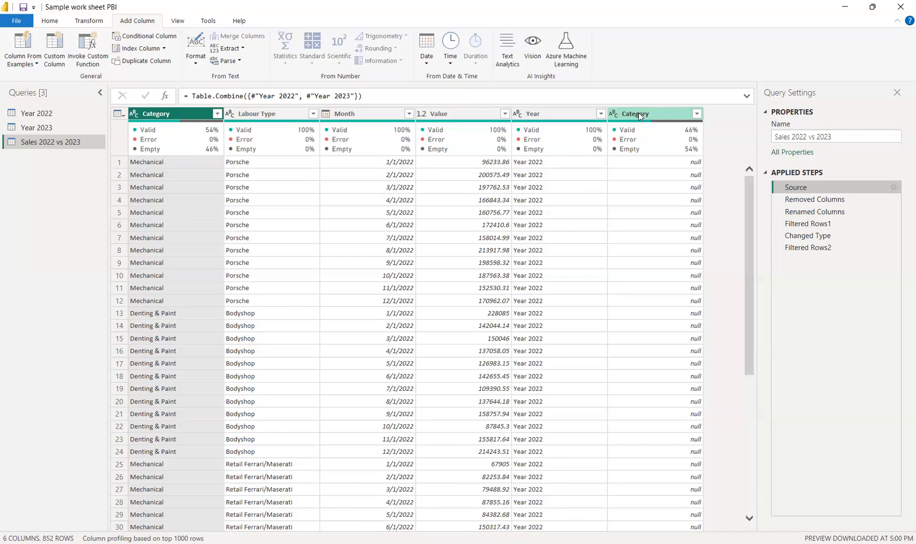
{"action": "mouse_move", "coordinate": [642, 138]}
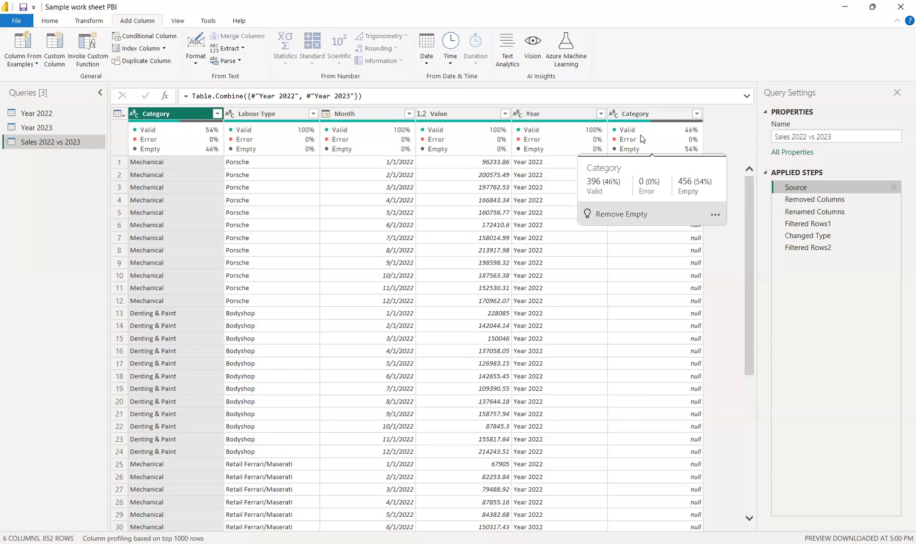
{"action": "double_click", "coordinate": [659, 113]}
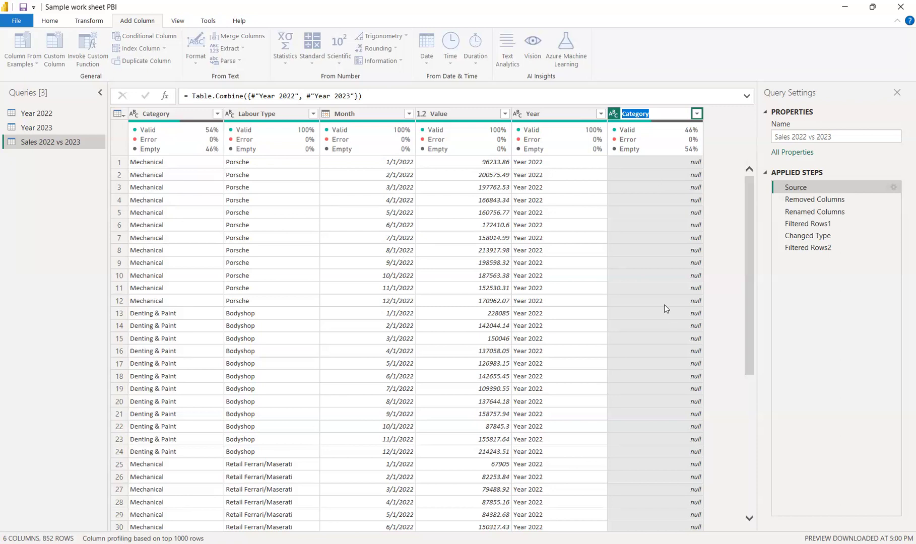
{"action": "double_click", "coordinate": [177, 112]}
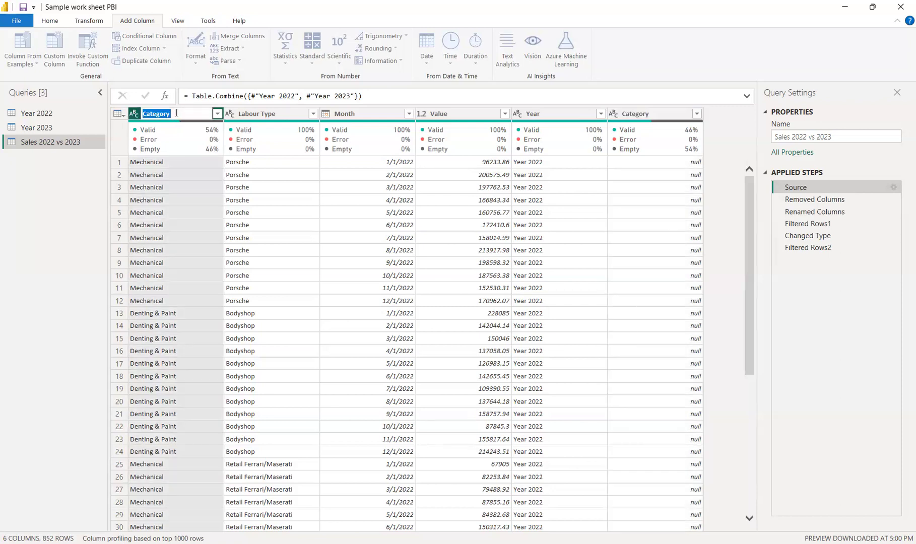
{"action": "left_click", "coordinate": [172, 112]}
{"action": "key", "text": "Return"}
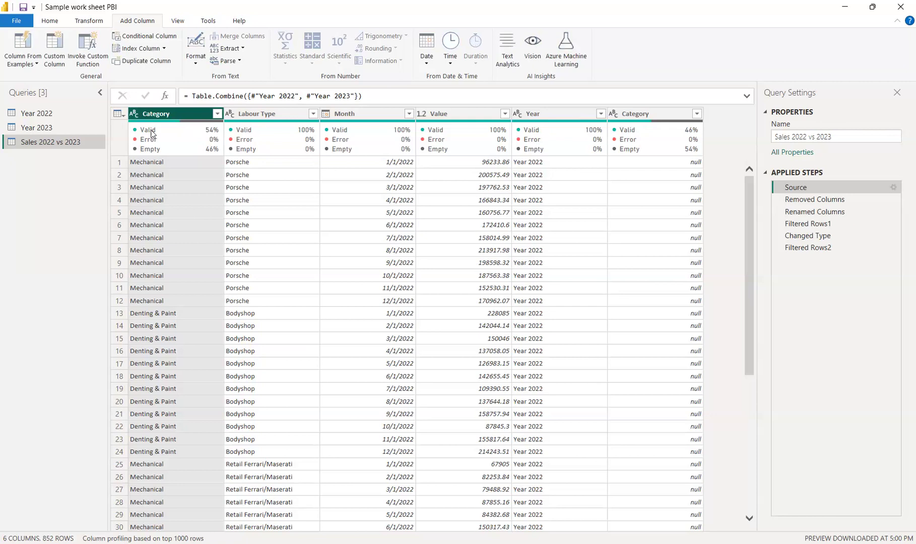
Remove the trailing space from the Category column's name in the Year 2022 query
{"action": "mouse_move", "coordinate": [40, 115]}
{"action": "left_mouse_down"}
{"action": "mouse_move", "coordinate": [45, 129]}
{"action": "mouse_move", "coordinate": [53, 115]}
{"action": "left_mouse_up"}
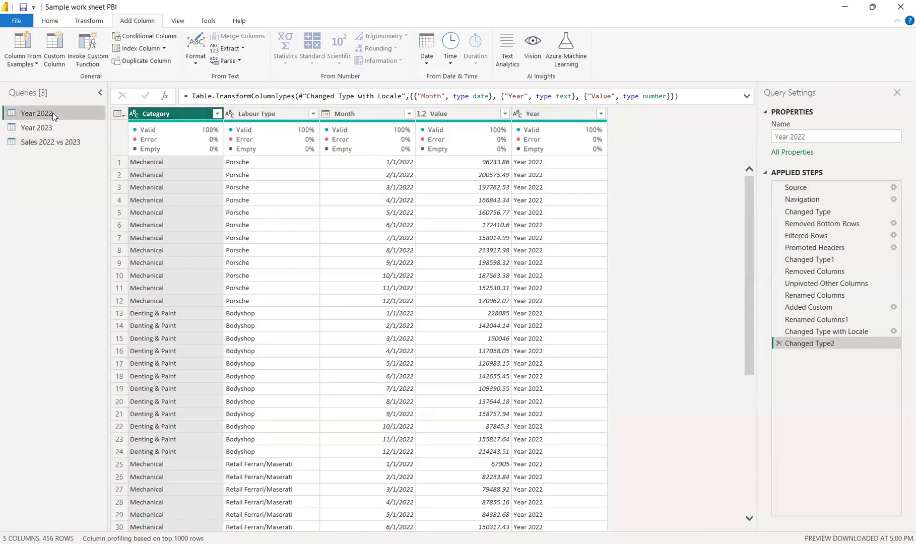
{"action": "double_click", "coordinate": [188, 110]}
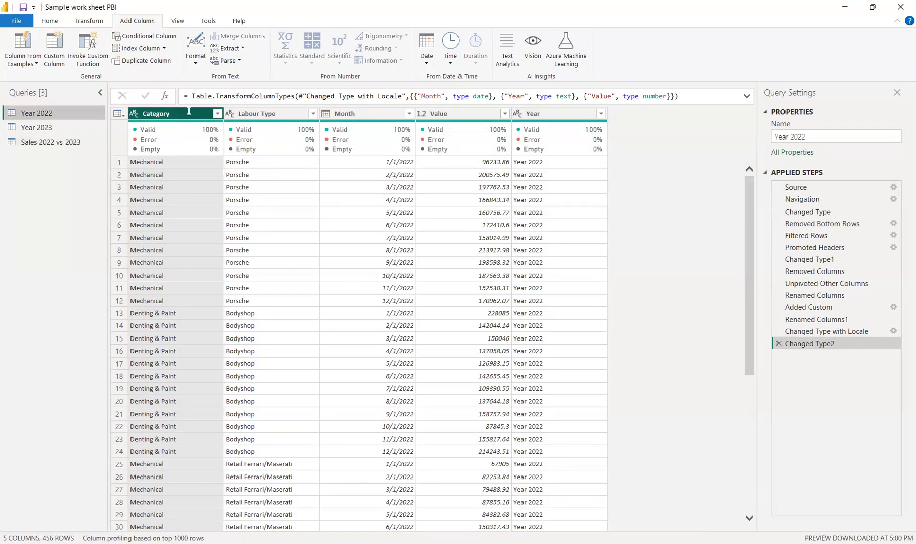
{"action": "left_click", "coordinate": [189, 112]}
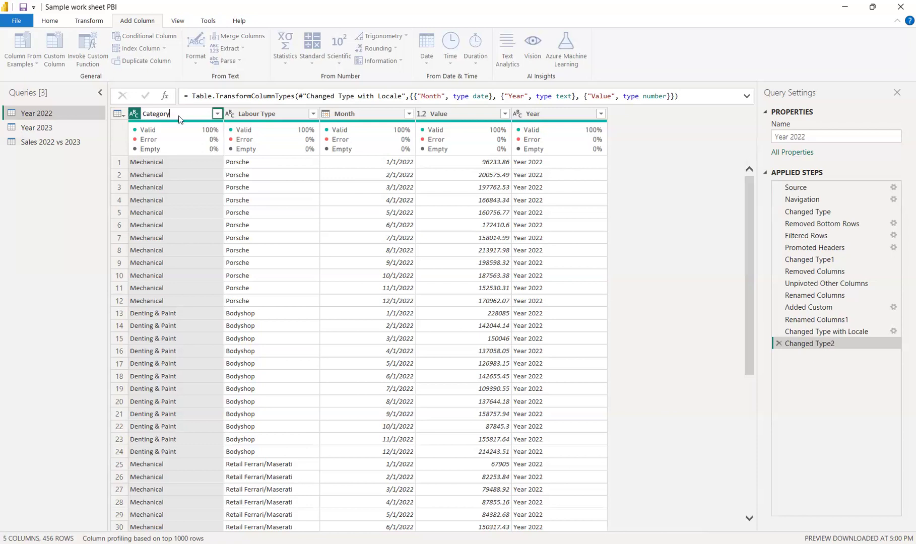
{"action": "key", "text": "Return"}
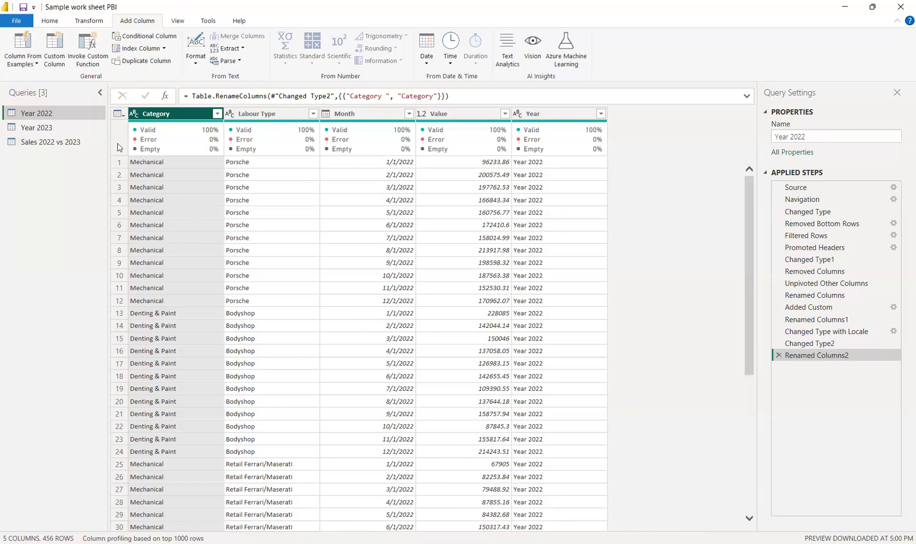
Delete the Removed Columns step from the Sales 2022 vs 2023 query
{"action": "left_click", "coordinate": [45, 142]}
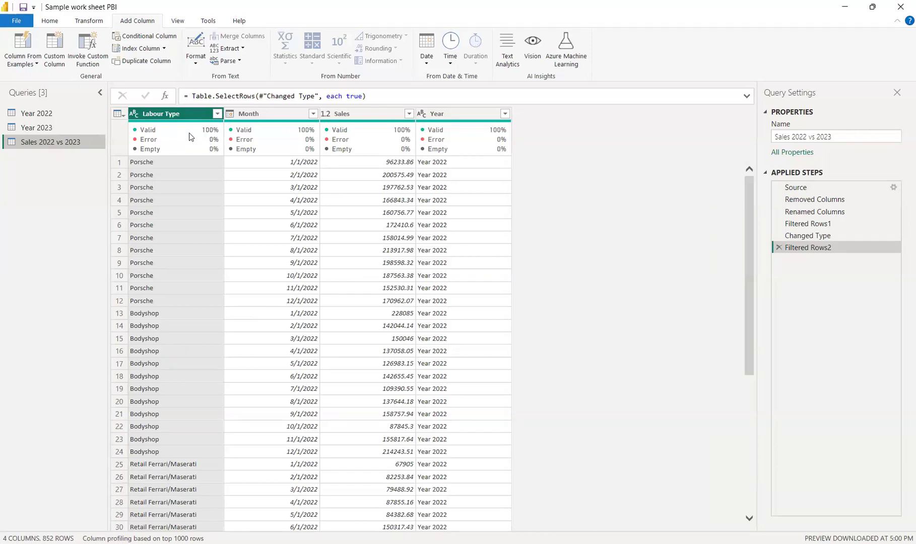
{"action": "left_click", "coordinate": [806, 201]}
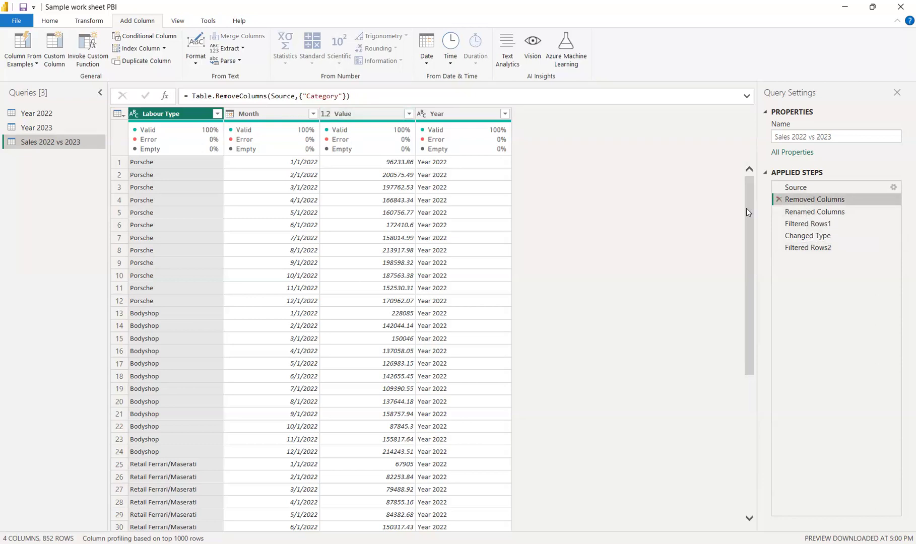
{"action": "left_click", "coordinate": [779, 199]}
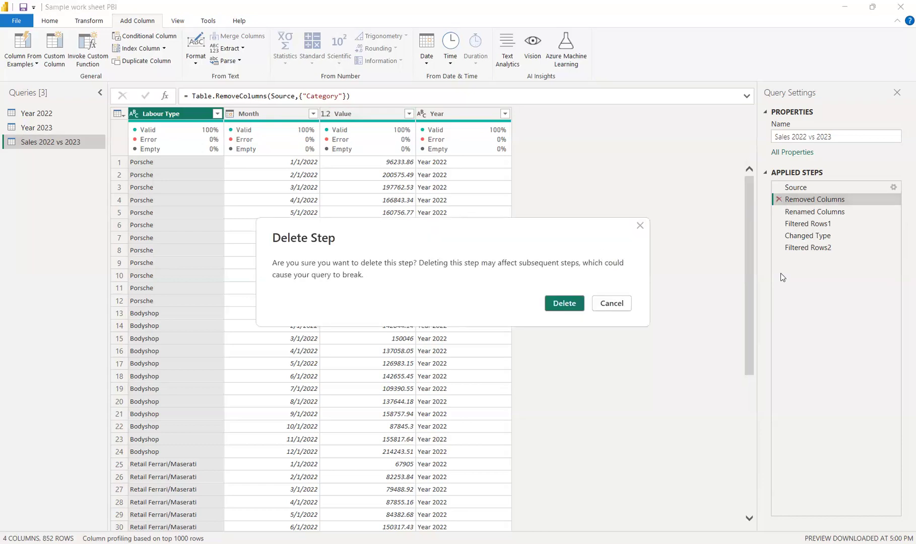
{"action": "key", "text": "Return"}
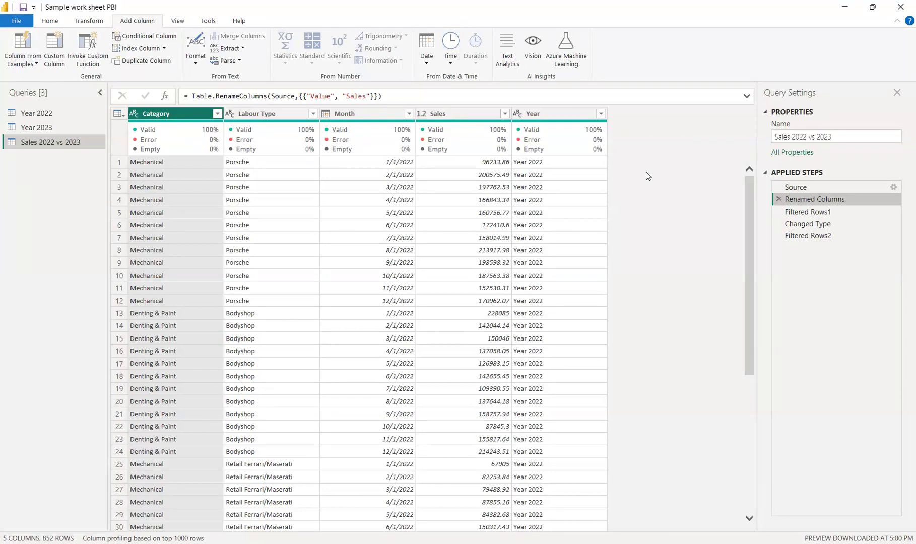
Delete the Filtered Rows1 and Filtered Rows2 steps from the Sales 2022 vs 2023 query and apply the query changes
{"action": "left_click", "coordinate": [814, 212]}
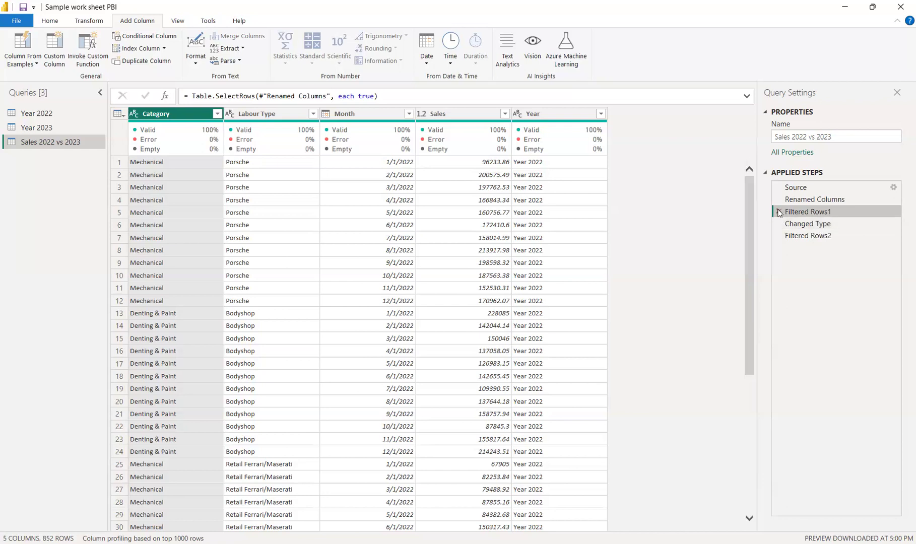
{"action": "key", "text": "Delete"}
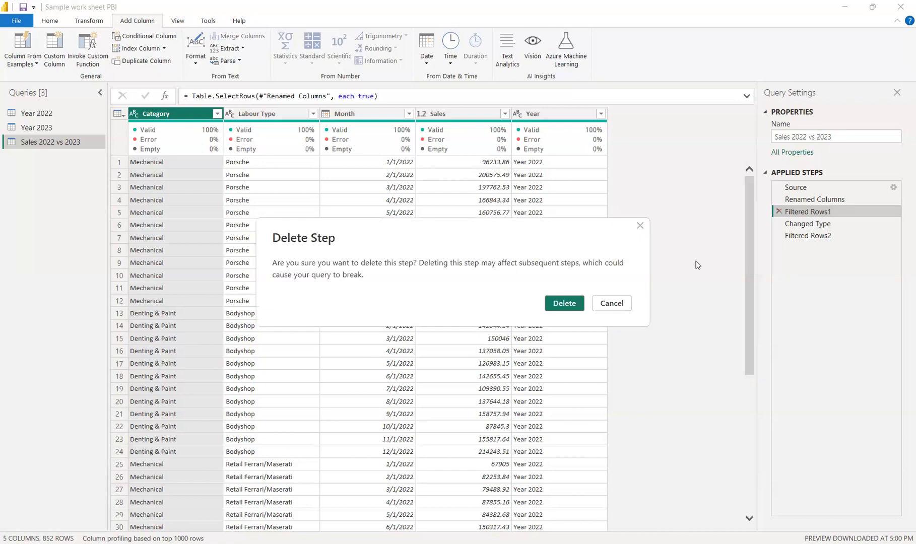
{"action": "left_click", "coordinate": [565, 304]}
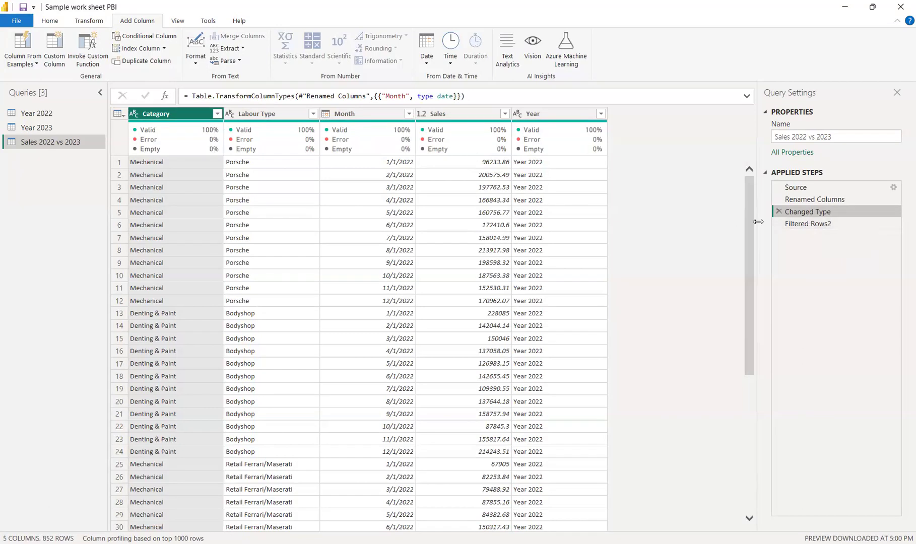
{"action": "left_click", "coordinate": [801, 227]}
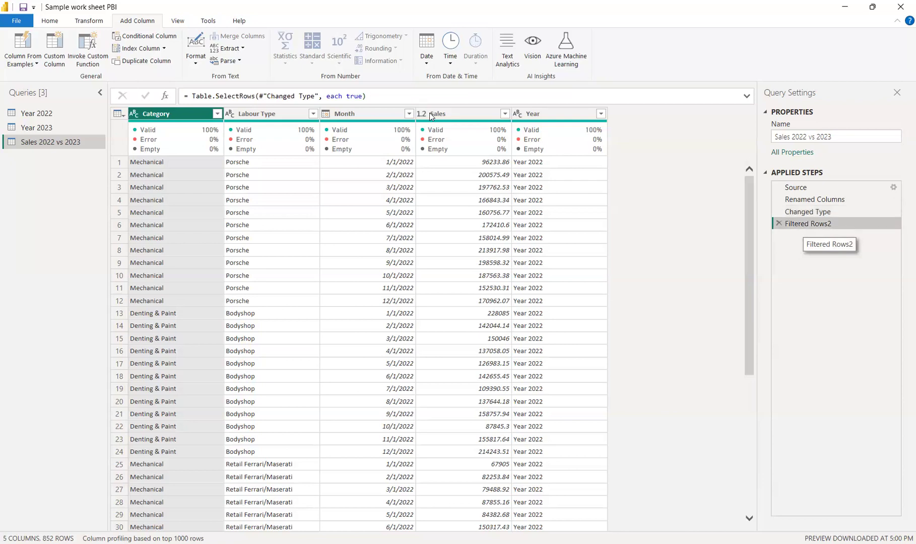
{"action": "left_click", "coordinate": [778, 223]}
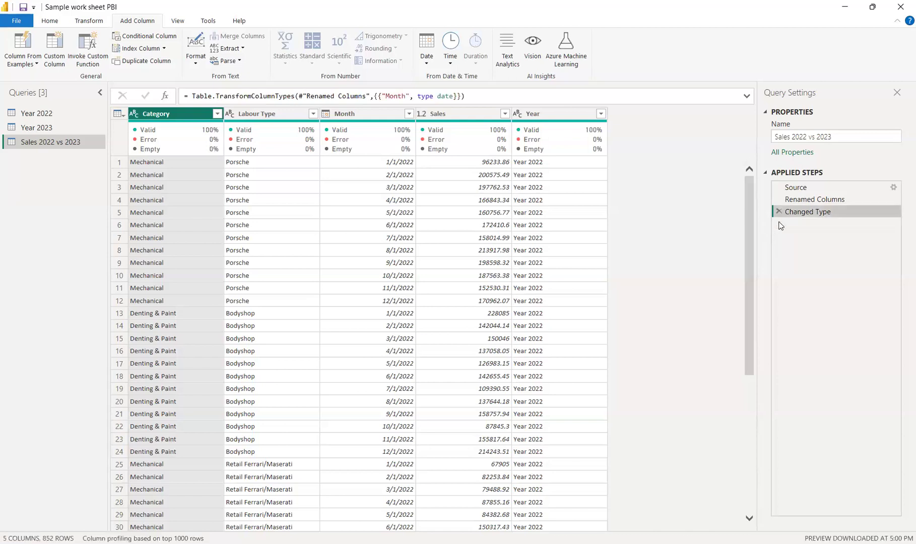
{"action": "left_click", "coordinate": [49, 21]}
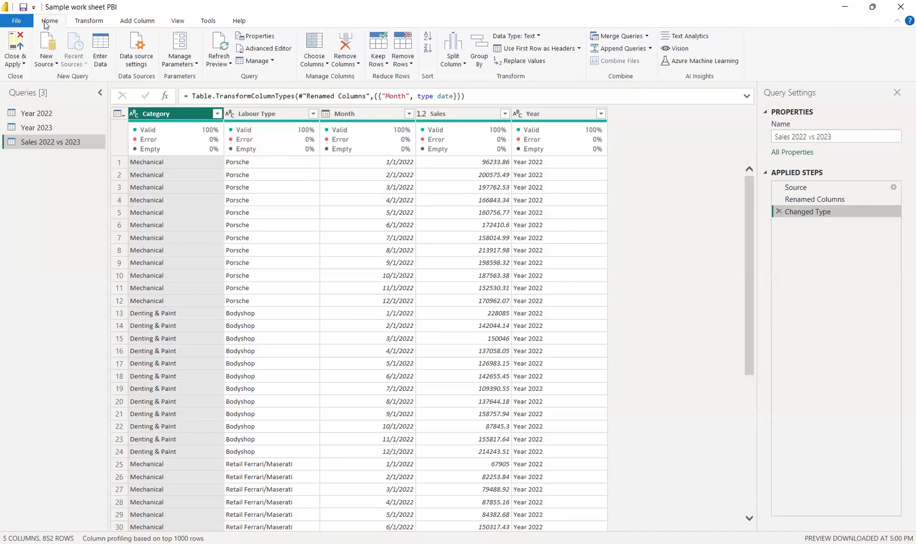
{"action": "left_click", "coordinate": [15, 45]}
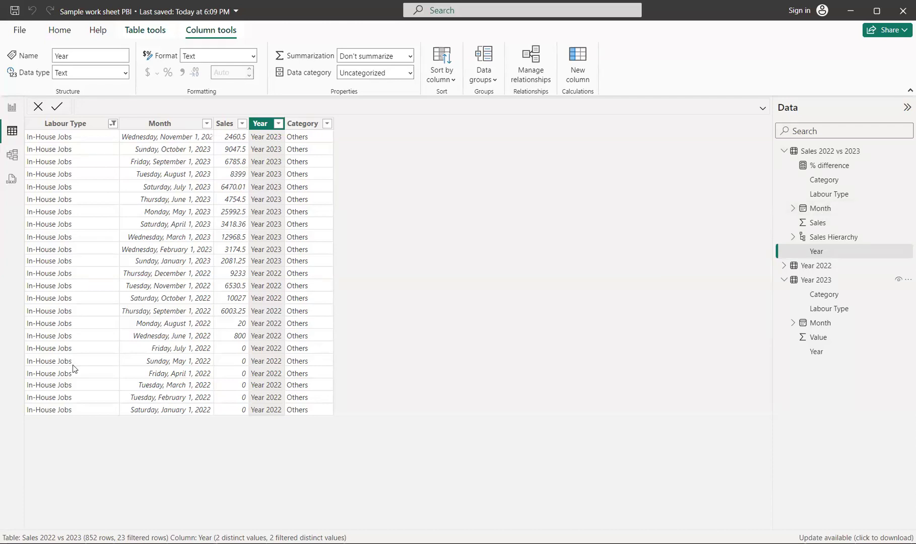
Go to the report view and expand the Month field's date hierarchy in the Sales 2022 vs 2023 table
{"action": "left_click", "coordinate": [12, 109]}
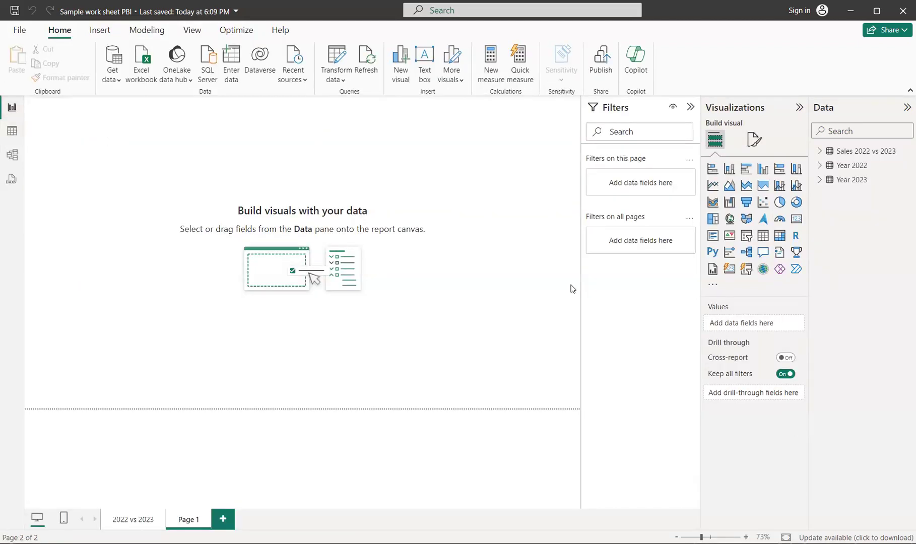
{"action": "left_click", "coordinate": [820, 151]}
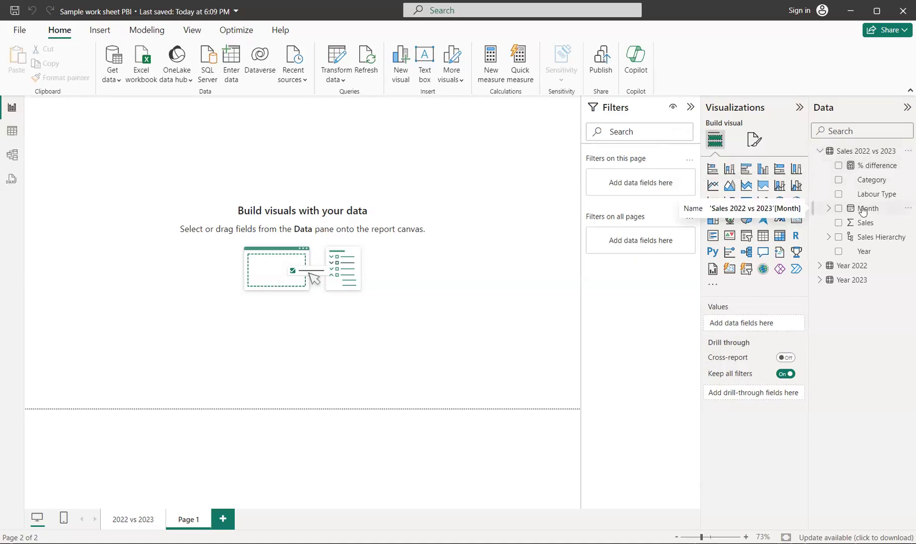
{"action": "left_click", "coordinate": [830, 209]}
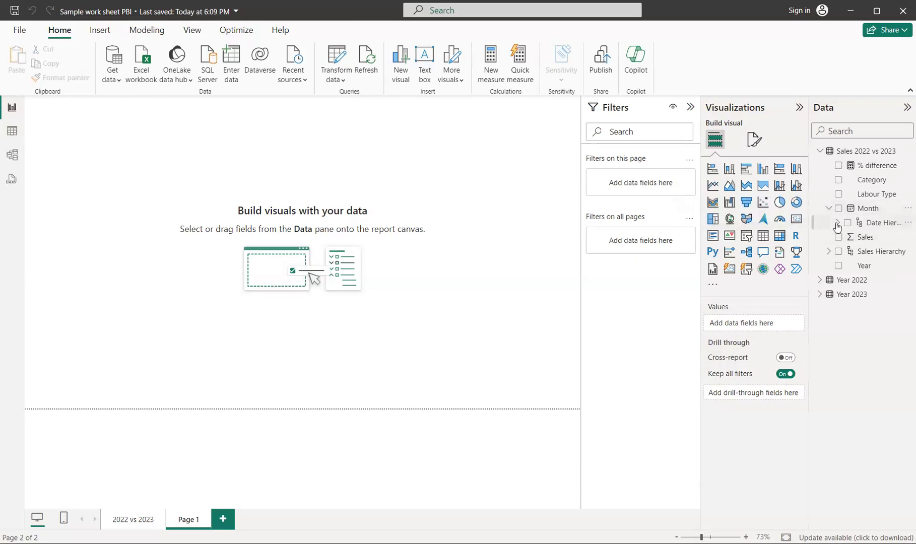
{"action": "left_click", "coordinate": [838, 223]}
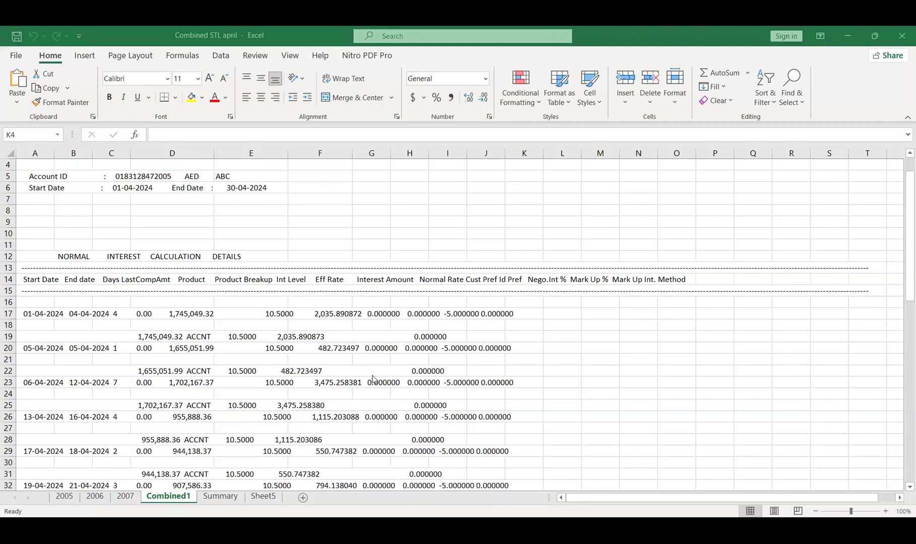
Switch to the Combined STL april workbook in Excel and examine the interest calculation rows on the Combined1 sheet
{"action": "scroll", "coordinate": [99, 359], "scroll_direction": "down", "scroll_amount": 2}
{"action": "scroll", "coordinate": [78, 327], "scroll_direction": "up", "scroll_amount": 2}
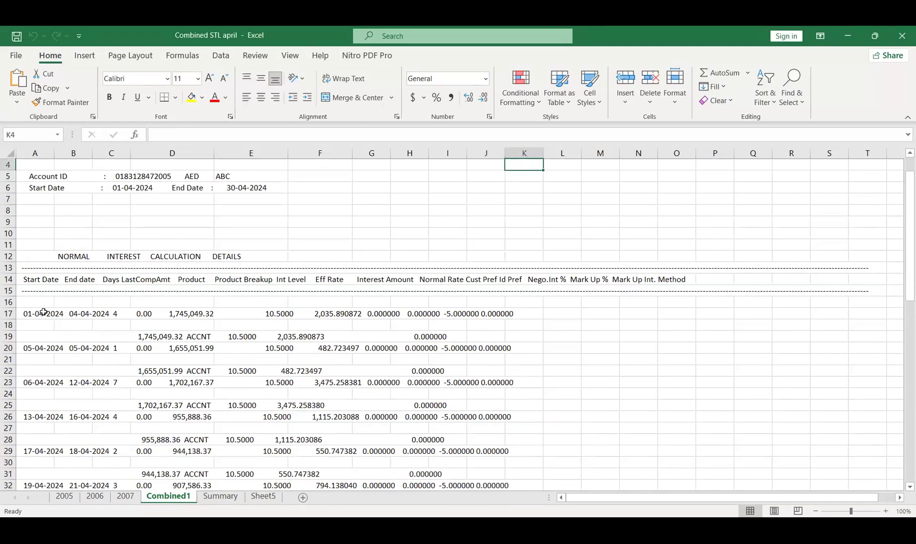
{"action": "left_click", "coordinate": [151, 325]}
{"action": "left_click", "coordinate": [153, 371]}
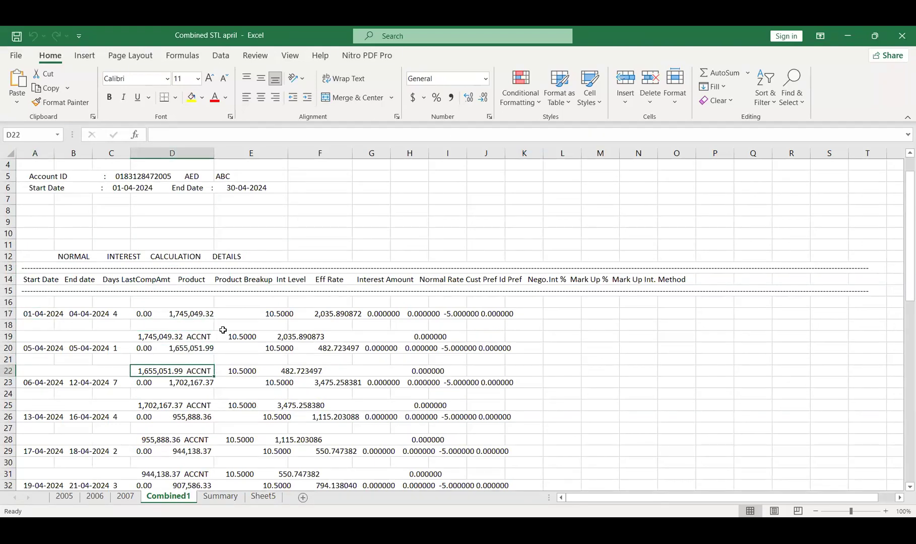
Review the interest table on the Summary sheet, including the LastCompAmt values in F13:F26
{"action": "left_click", "coordinate": [266, 498]}
{"action": "left_click", "coordinate": [220, 497]}
{"action": "scroll", "coordinate": [361, 373], "scroll_direction": "up", "scroll_amount": 3}
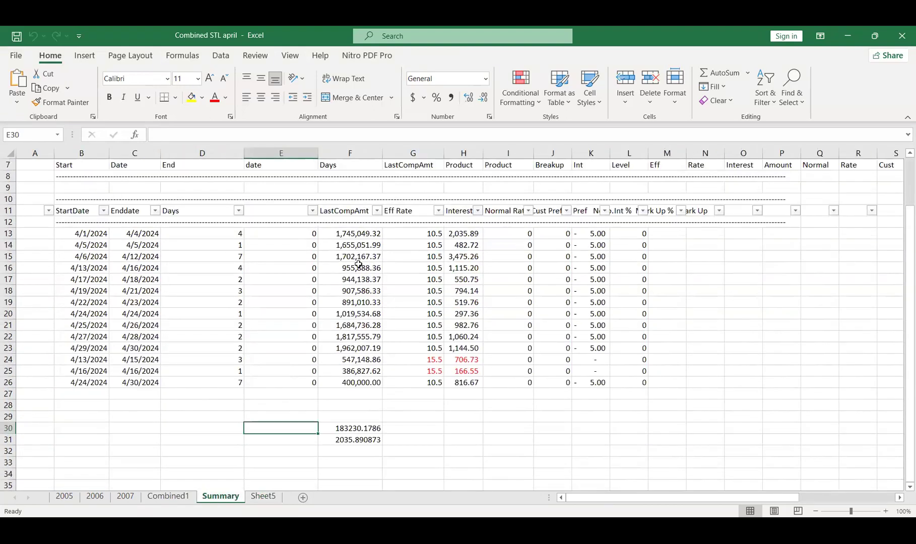
{"action": "left_click_drag", "start_coordinate": [353, 233], "coordinate": [352, 383]}
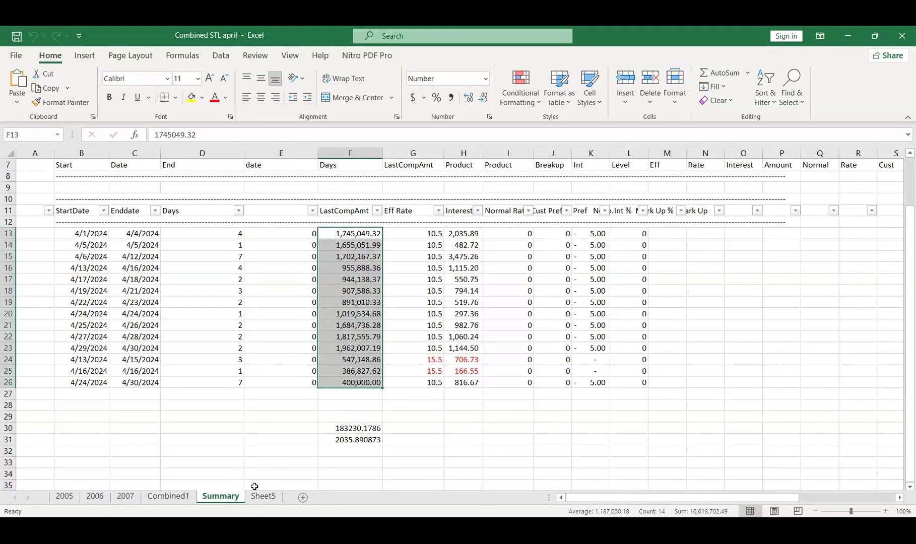
{"action": "left_click", "coordinate": [286, 428]}
{"action": "left_click", "coordinate": [290, 416]}
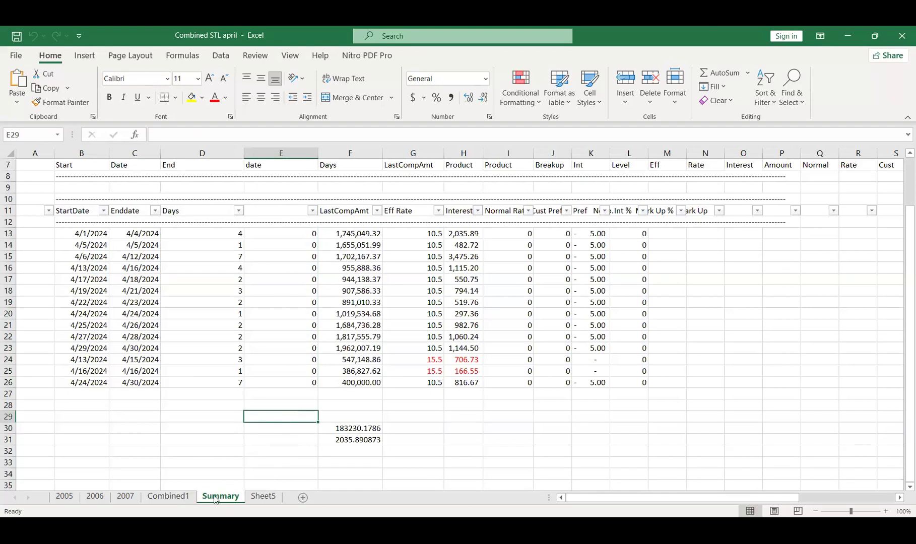
Revisit the Combined1 sheet, and examine row 17 on the 2005 sheet cell by cell to see which cells hold the data
{"action": "left_click", "coordinate": [173, 497]}
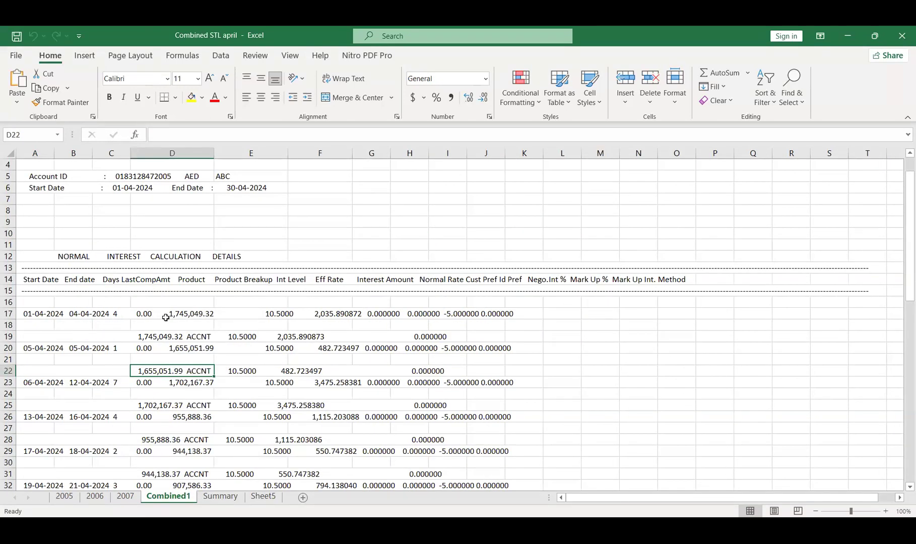
{"action": "left_click", "coordinate": [65, 497]}
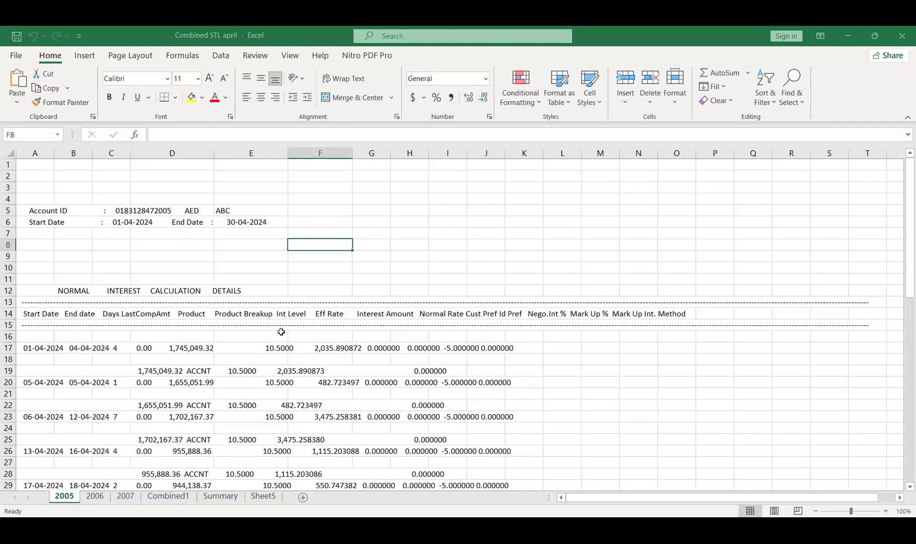
{"action": "left_click", "coordinate": [38, 349]}
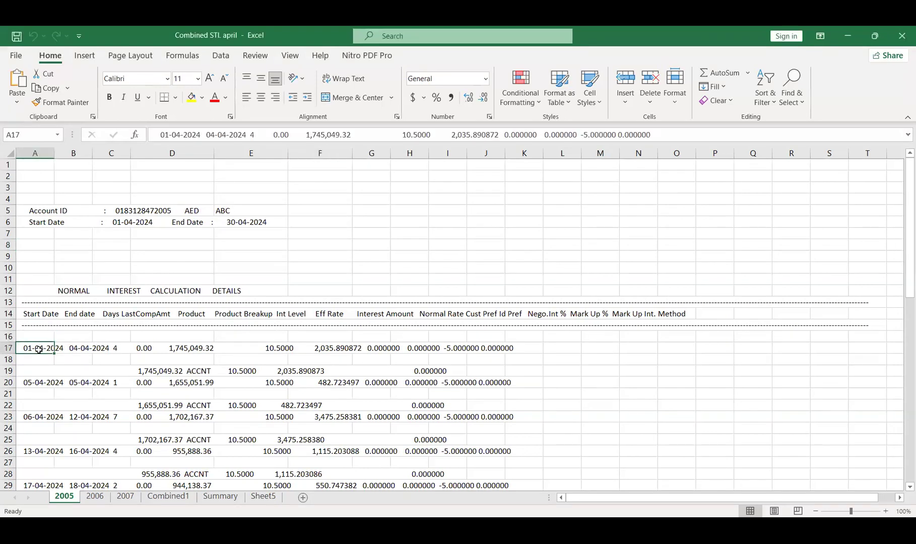
{"action": "key", "text": "Right"}
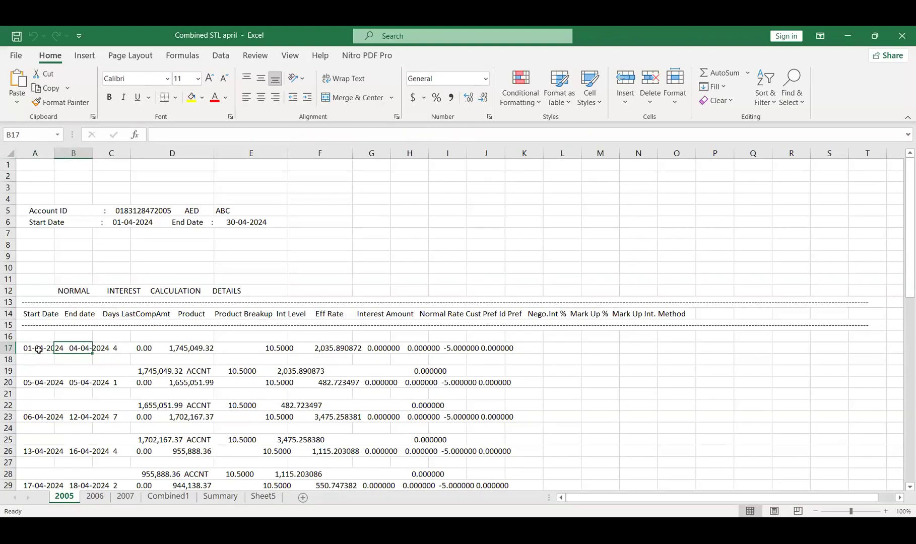
{"action": "key", "text": "Right"}
{"action": "key", "text": "Right"}
{"action": "key", "text": "Right"}
{"action": "key", "text": "Right"}
{"action": "key", "text": "Right"}
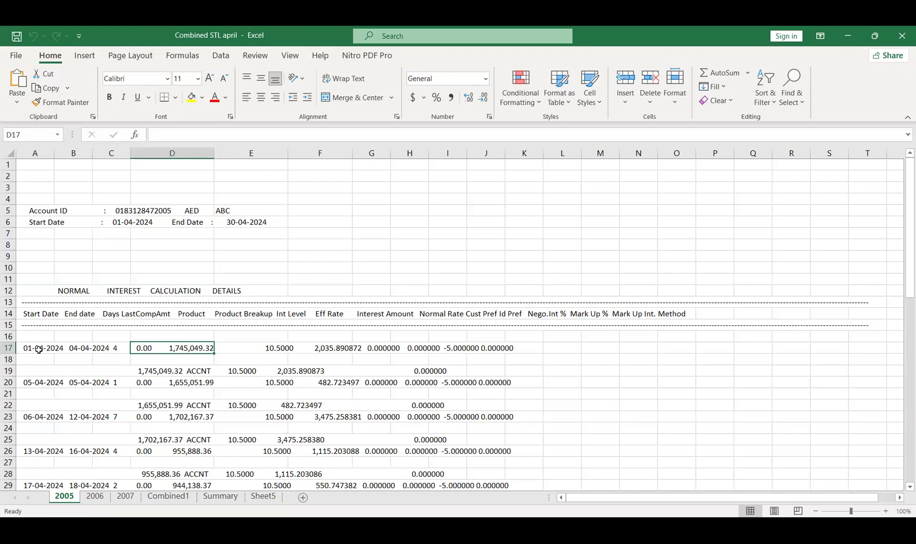
{"action": "key", "text": "Left"}
{"action": "key", "text": "Left"}
{"action": "key", "text": "Left"}
{"action": "key", "text": "Left"}
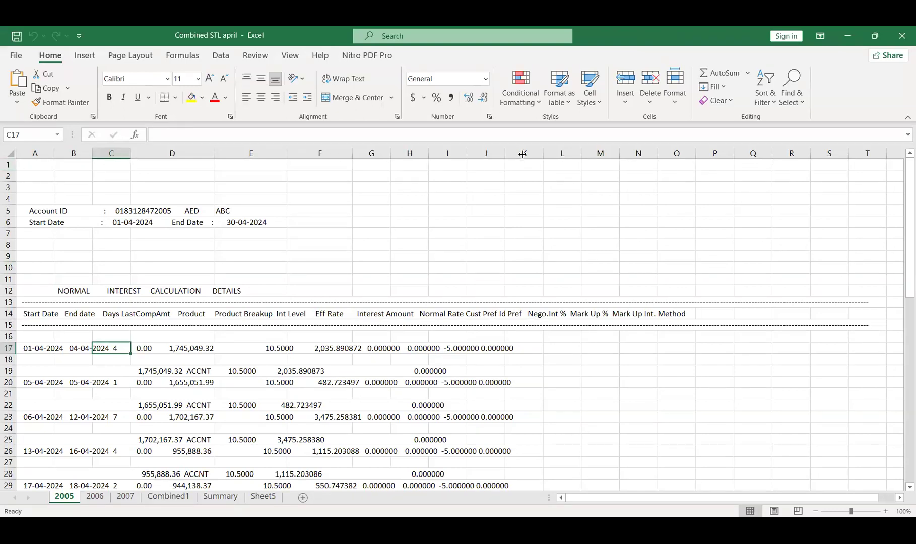
Widen column A on the 2005 sheet until row 17's text fits, and compare the record lines in A17 and A19
{"action": "left_click_drag", "start_coordinate": [54, 154], "coordinate": [523, 153]}
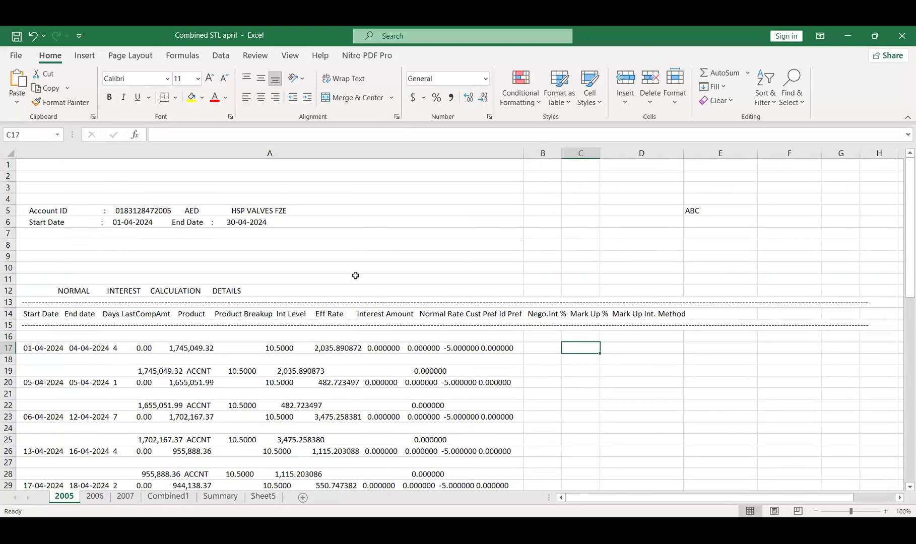
{"action": "left_click", "coordinate": [182, 348]}
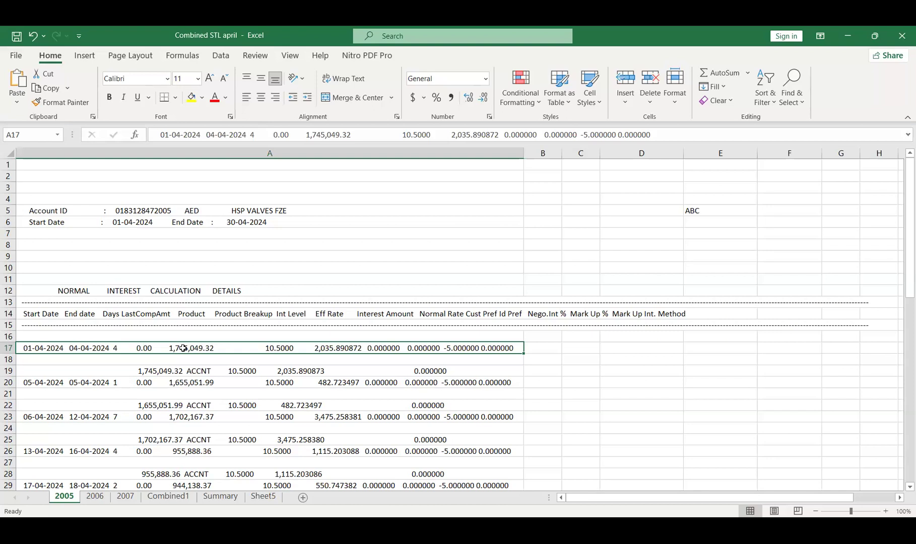
{"action": "left_click", "coordinate": [161, 371]}
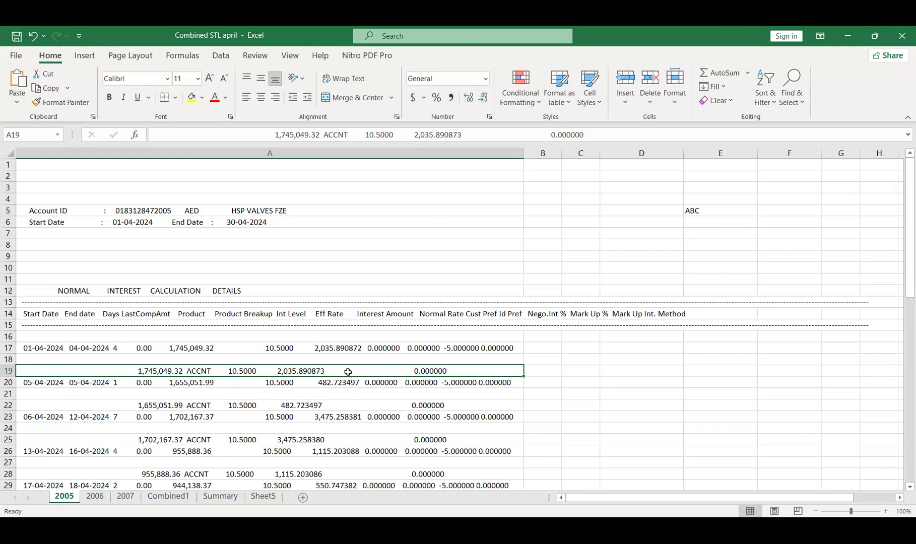
{"action": "left_click", "coordinate": [332, 349]}
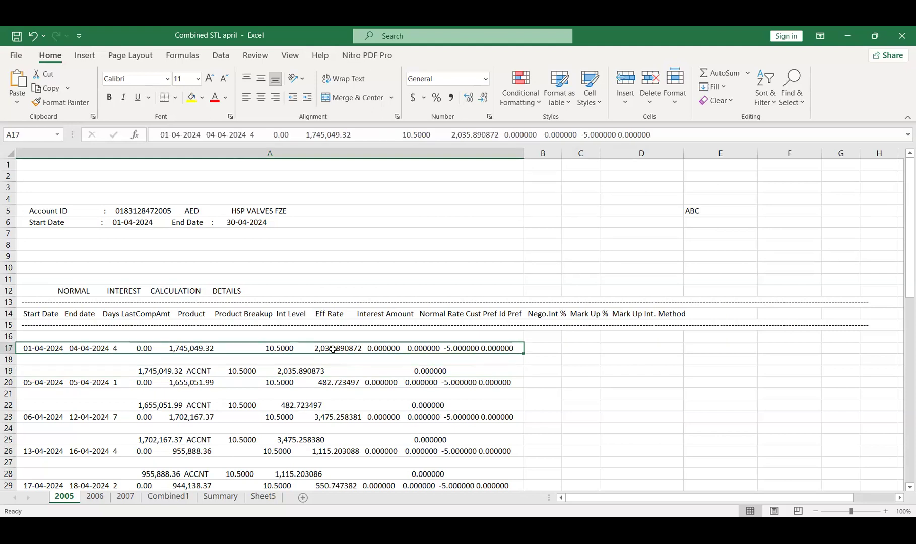
{"action": "left_click", "coordinate": [331, 371]}
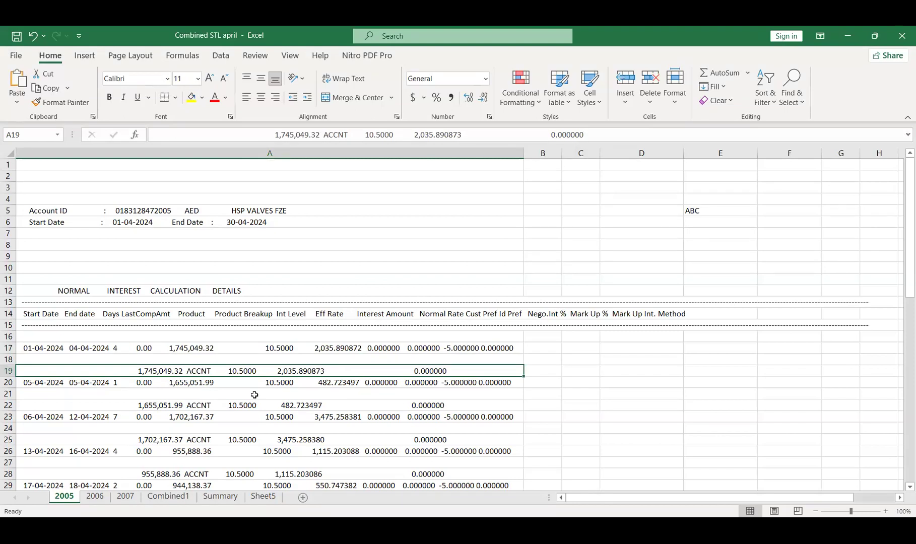
{"action": "left_click", "coordinate": [288, 358]}
{"action": "left_click", "coordinate": [285, 349]}
{"action": "left_click", "coordinate": [295, 363]}
{"action": "left_click_drag", "start_coordinate": [294, 364], "coordinate": [296, 377]}
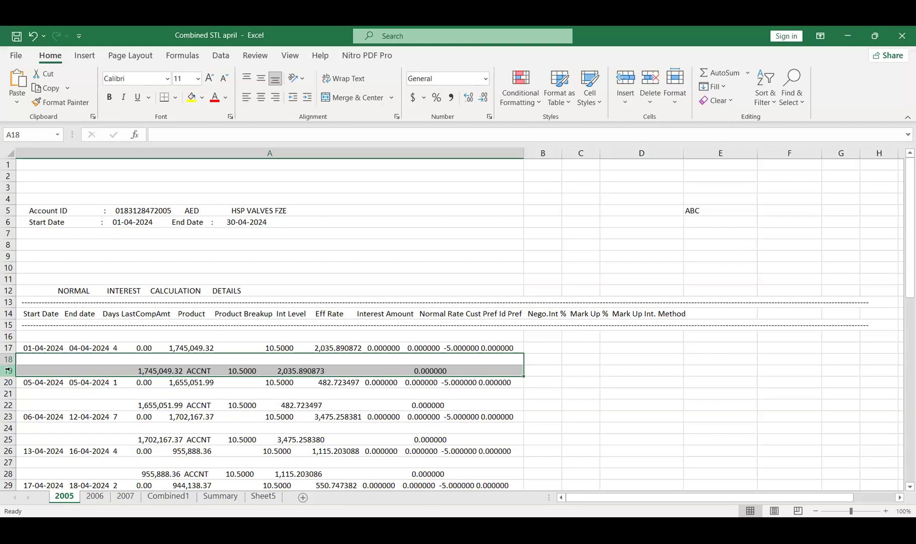
{"action": "left_click", "coordinate": [167, 373]}
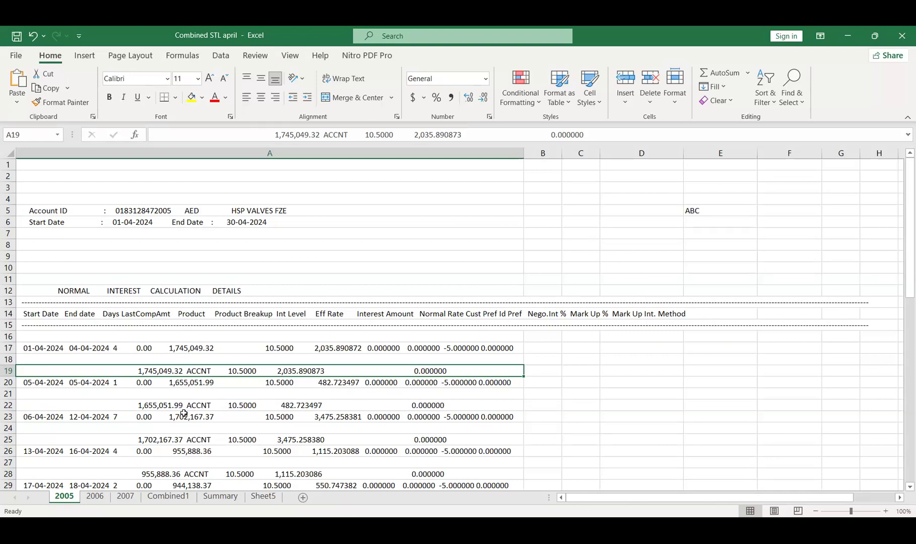
{"action": "left_click", "coordinate": [212, 350]}
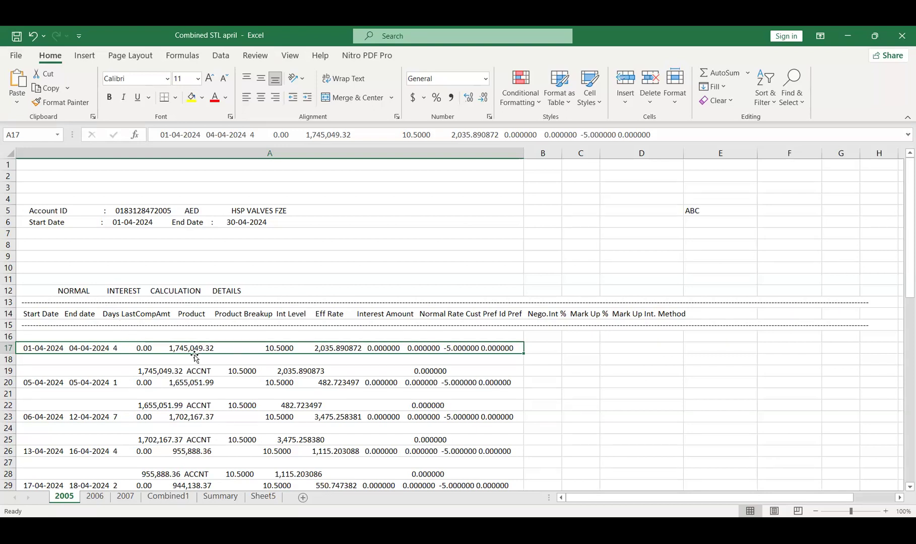
Check B17 against A17, and inspect the spaces between the values within A17's text
{"action": "left_click", "coordinate": [547, 348]}
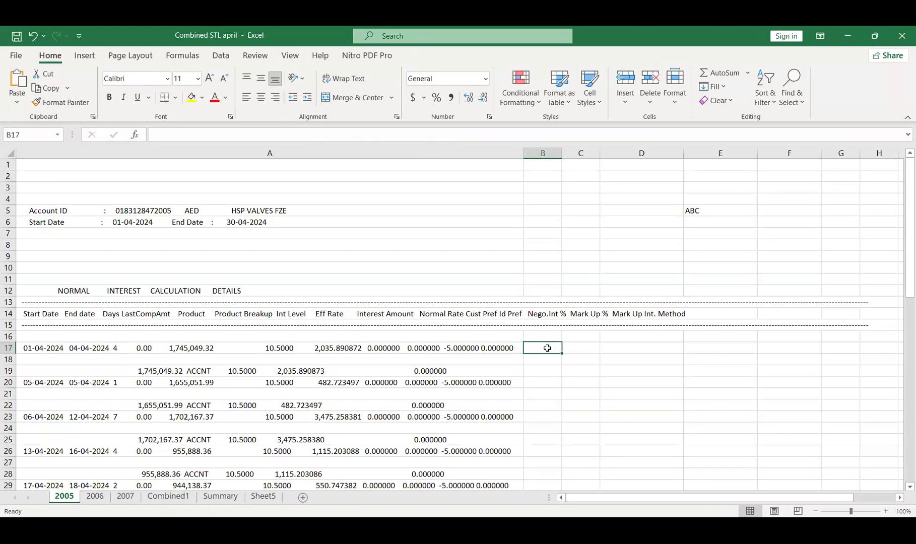
{"action": "left_click", "coordinate": [213, 350]}
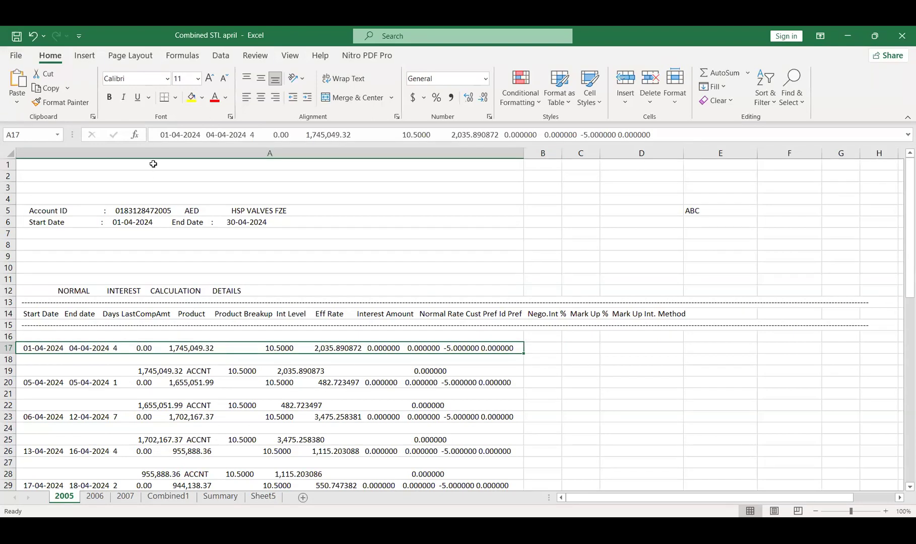
{"action": "left_click", "coordinate": [256, 134]}
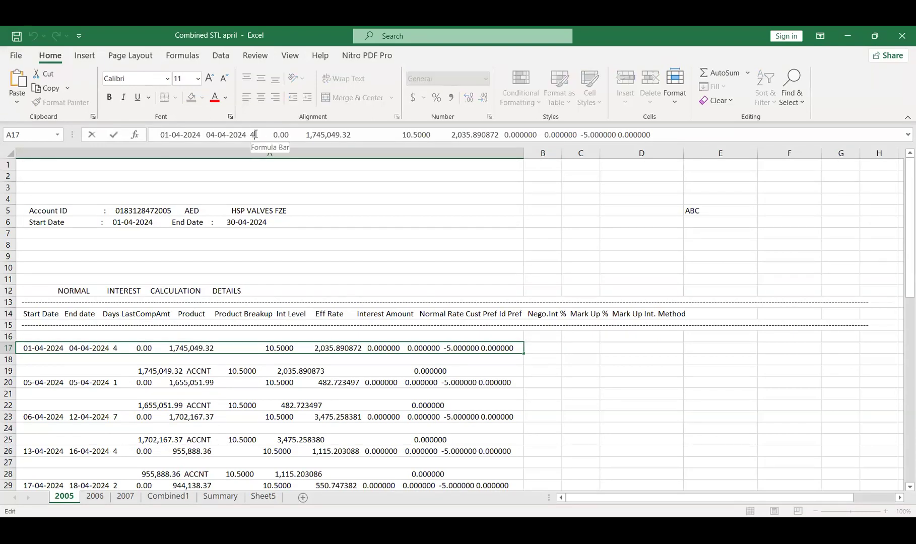
{"action": "left_click_drag", "start_coordinate": [256, 135], "coordinate": [431, 292]}
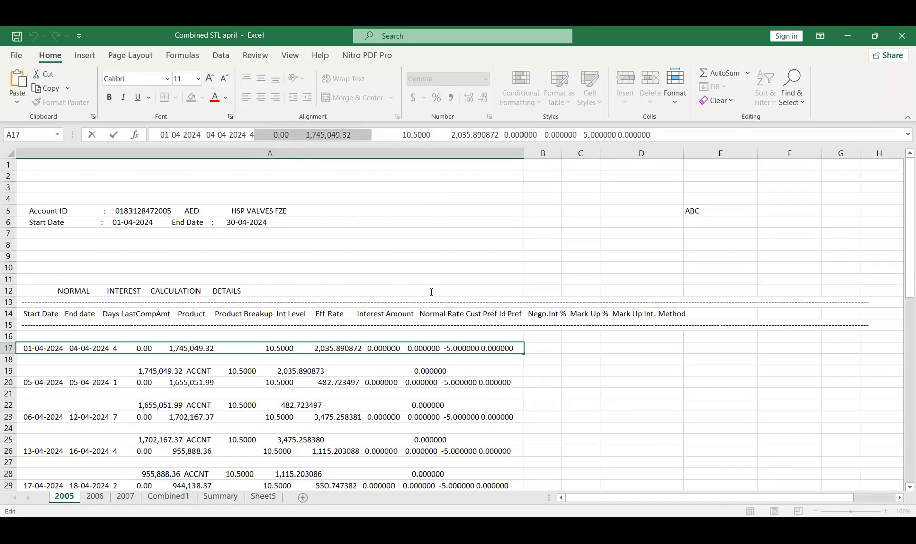
{"action": "key", "text": "Escape"}
{"action": "left_click", "coordinate": [338, 393]}
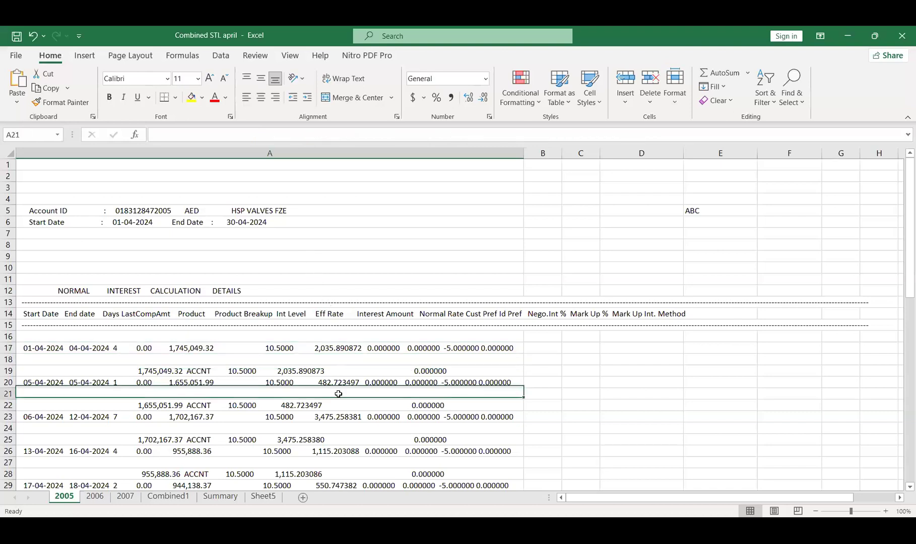
Enter =TRIM(A17) in B17, and widen column B to show more of the trimmed text
{"action": "left_click", "coordinate": [551, 349]}
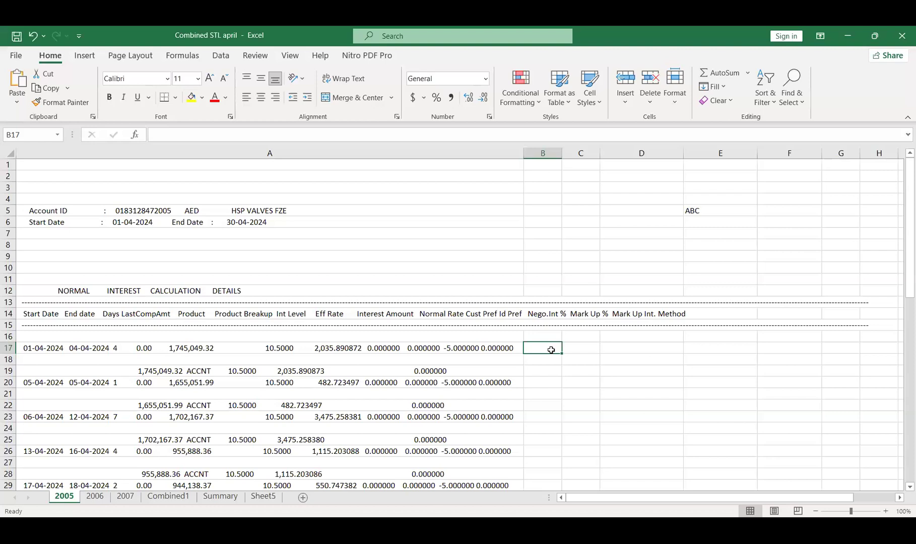
{"action": "type", "text": "="}
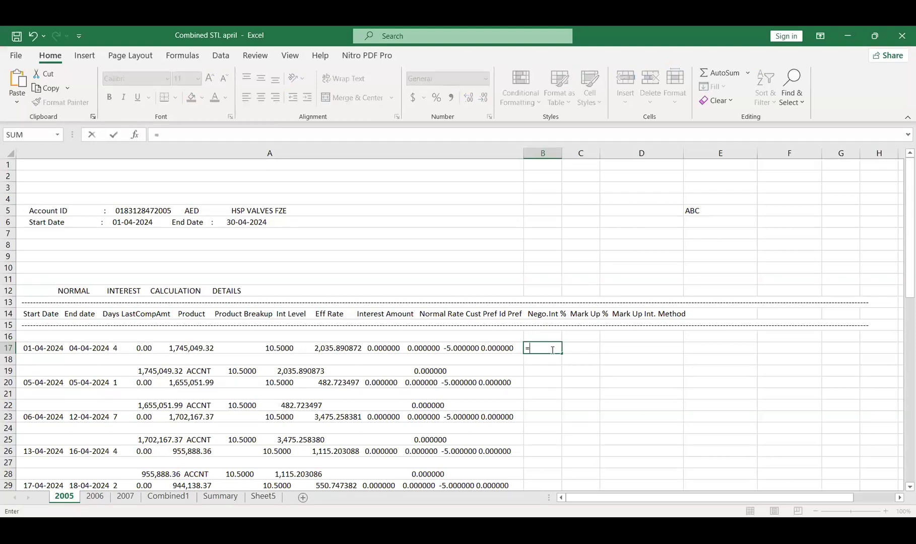
{"action": "type", "text": "TRIM("}
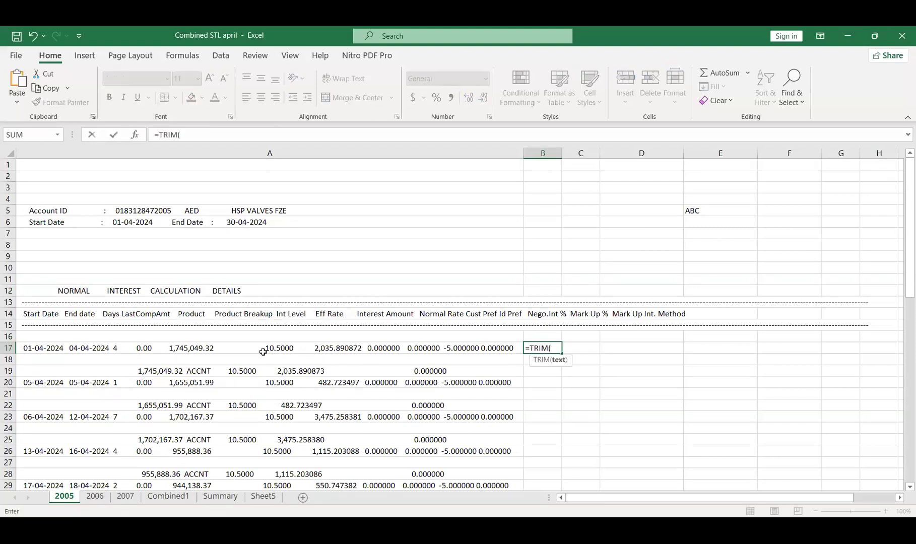
{"action": "left_click", "coordinate": [247, 349]}
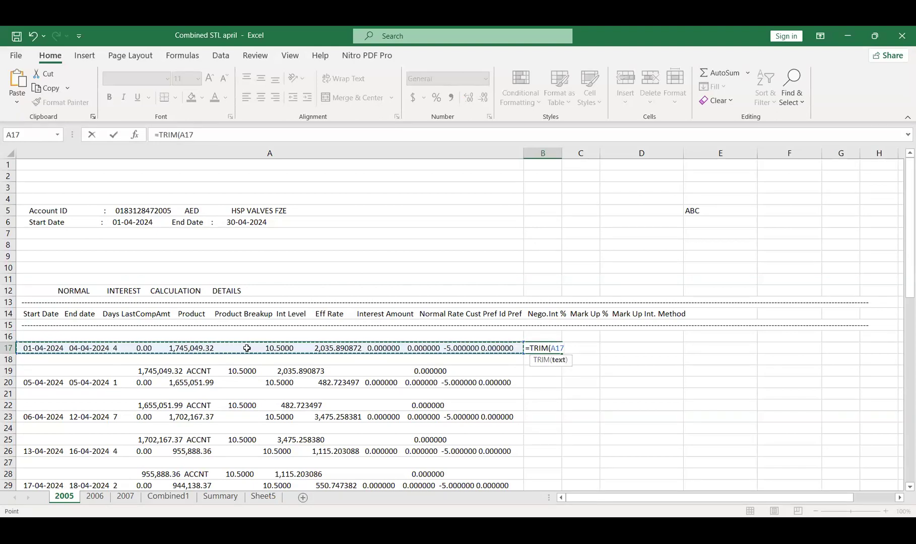
{"action": "key", "text": "Return"}
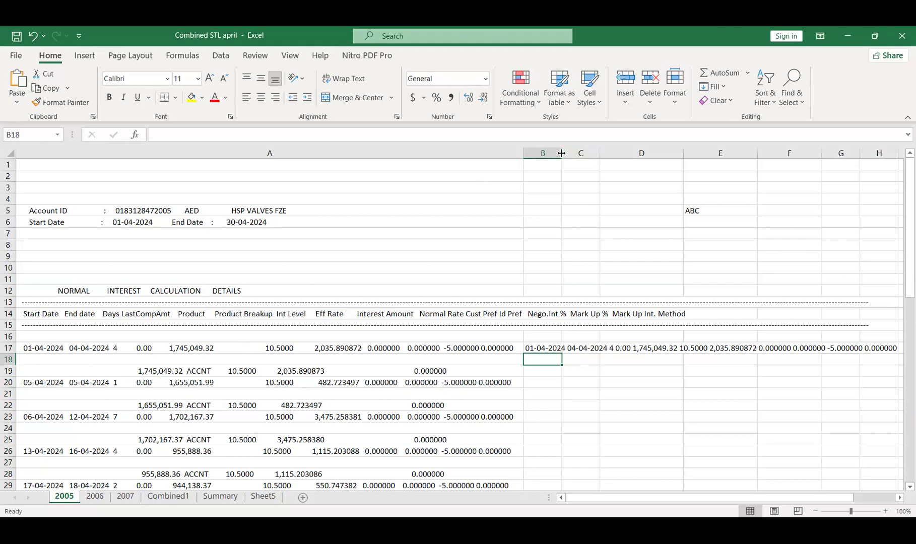
{"action": "left_click_drag", "start_coordinate": [562, 153], "coordinate": [681, 155]}
{"action": "left_click", "coordinate": [559, 346]}
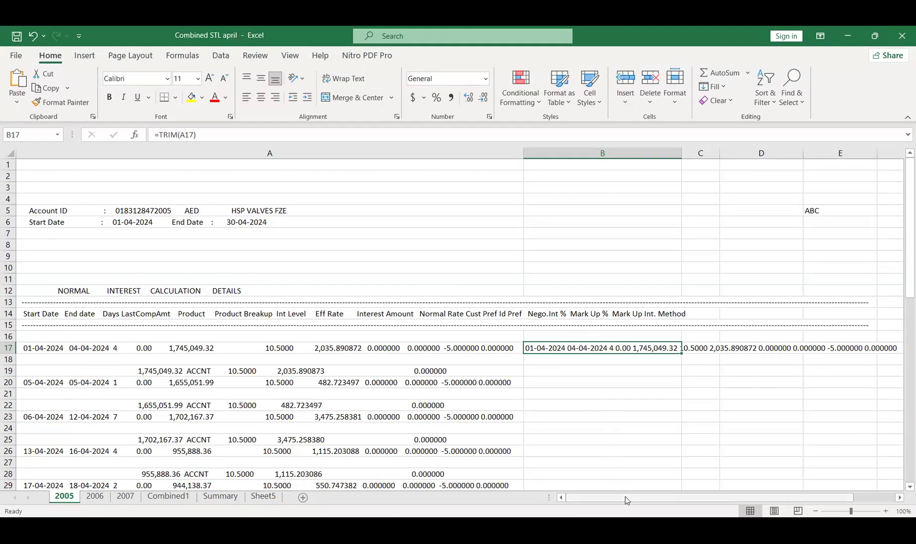
{"action": "left_click_drag", "start_coordinate": [626, 499], "coordinate": [771, 498]}
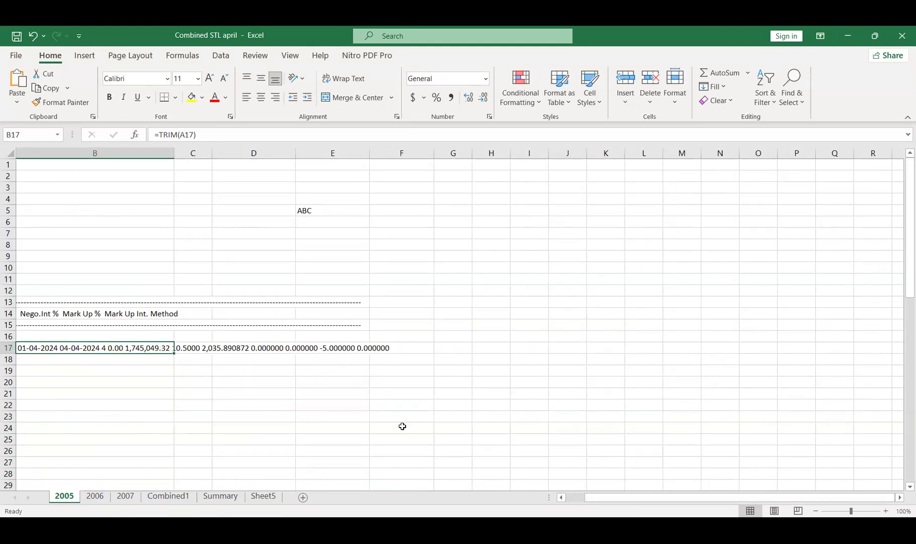
{"action": "left_click", "coordinate": [202, 350]}
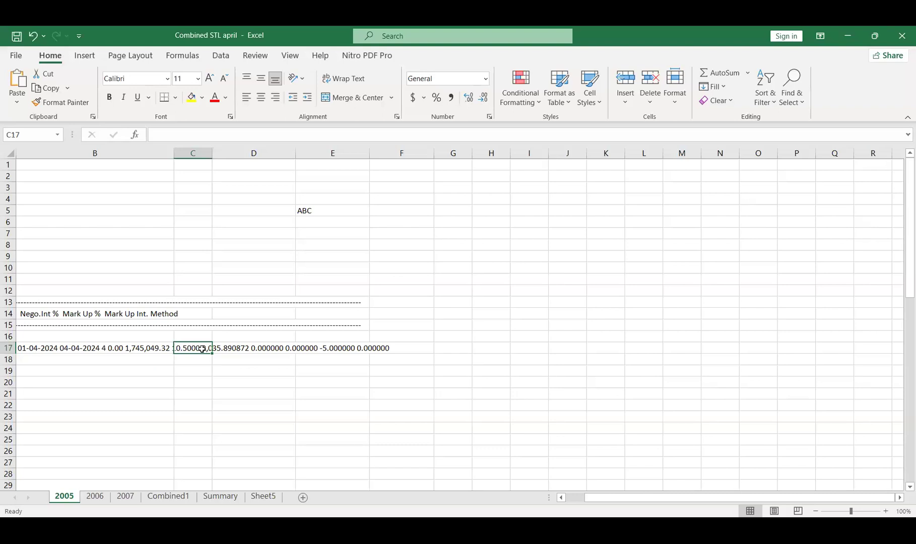
{"action": "type", "text": "="}
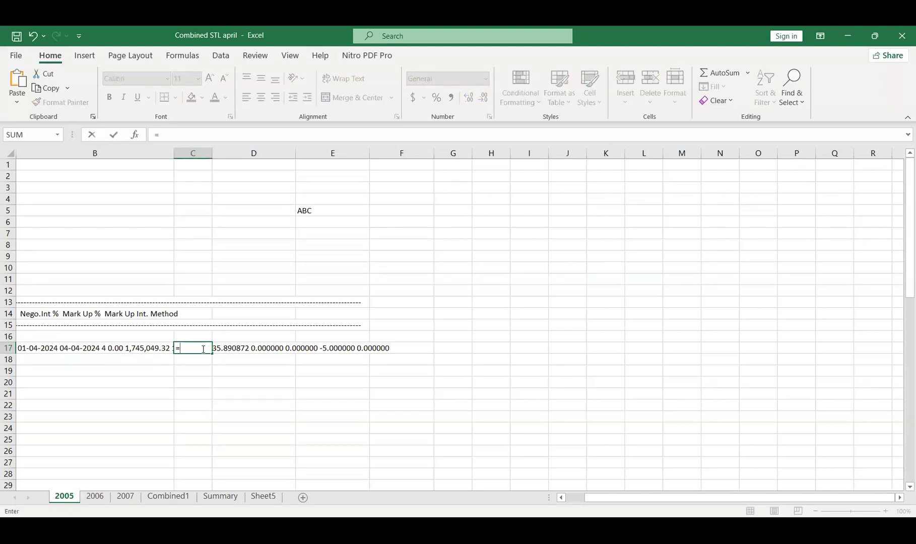
{"action": "type", "text": "text"}
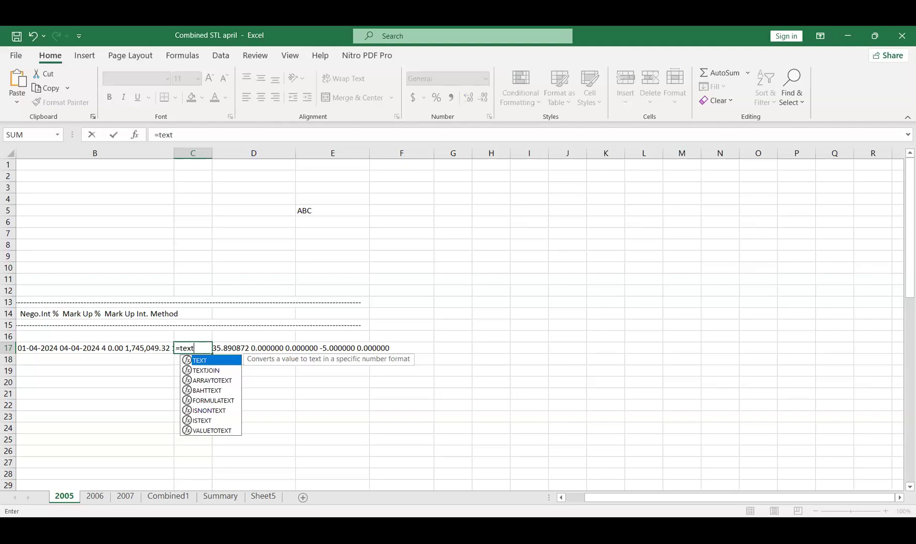
{"action": "key", "text": "Escape"}
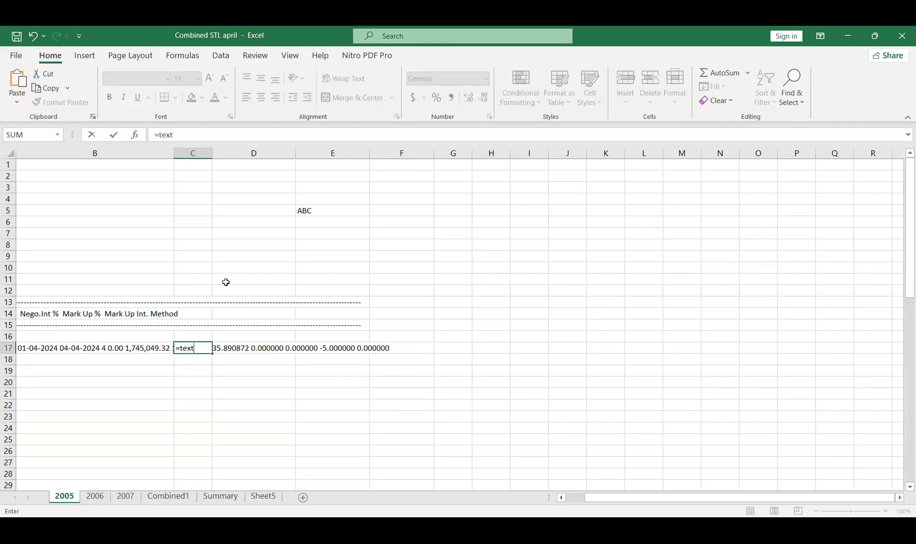
{"action": "key", "text": "Escape"}
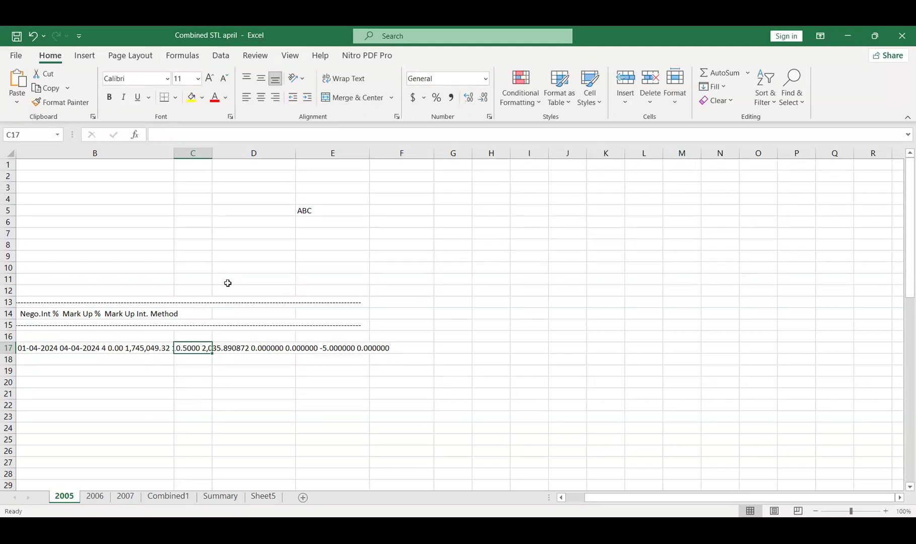
Compare the trimmed text in B17 with A17, and copy A17 and highlight its full text for inspection
{"action": "left_click", "coordinate": [129, 348]}
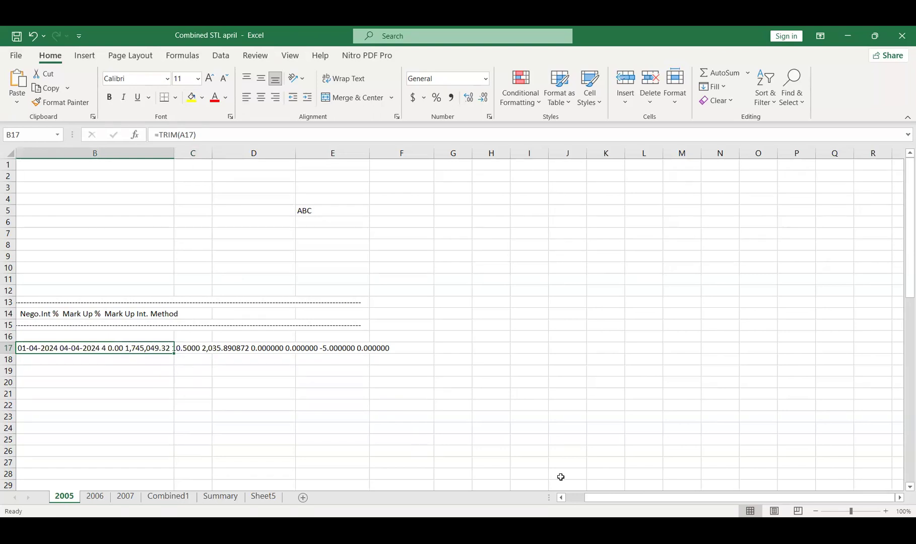
{"action": "left_click", "coordinate": [575, 499]}
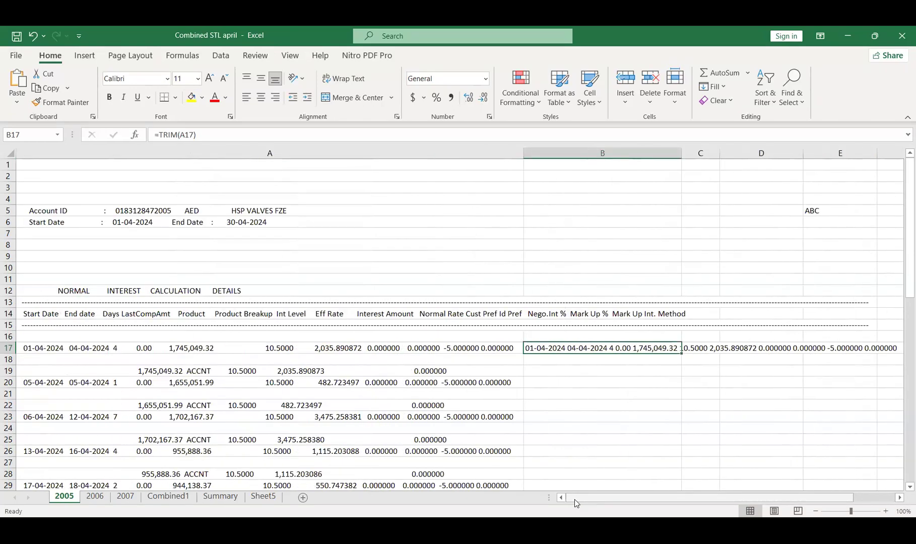
{"action": "left_click", "coordinate": [103, 347]}
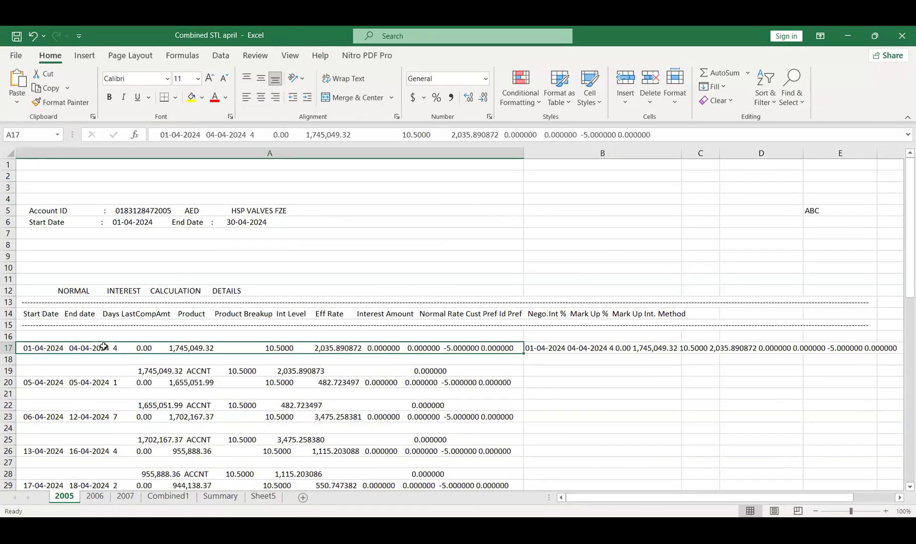
{"action": "key", "text": "ctrl+c"}
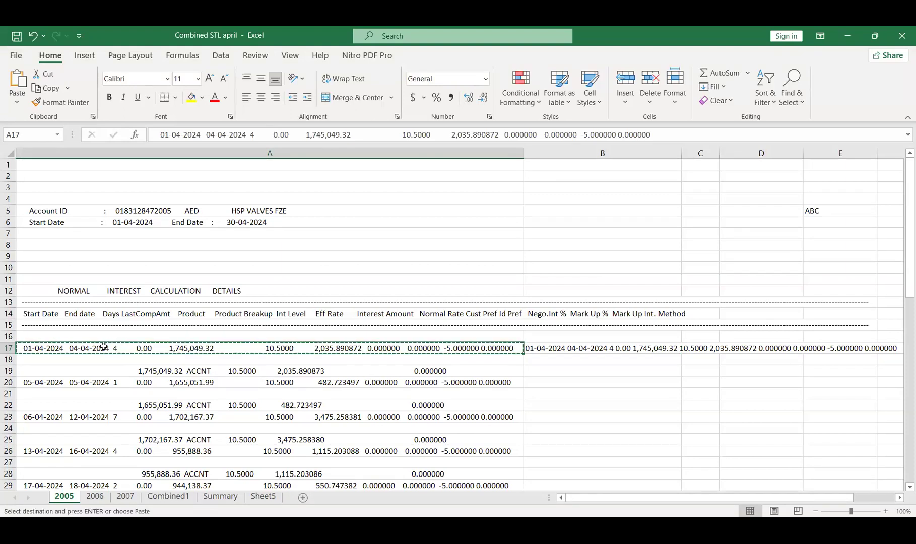
{"action": "left_click_drag", "start_coordinate": [901, 135], "coordinate": [148, 134]}
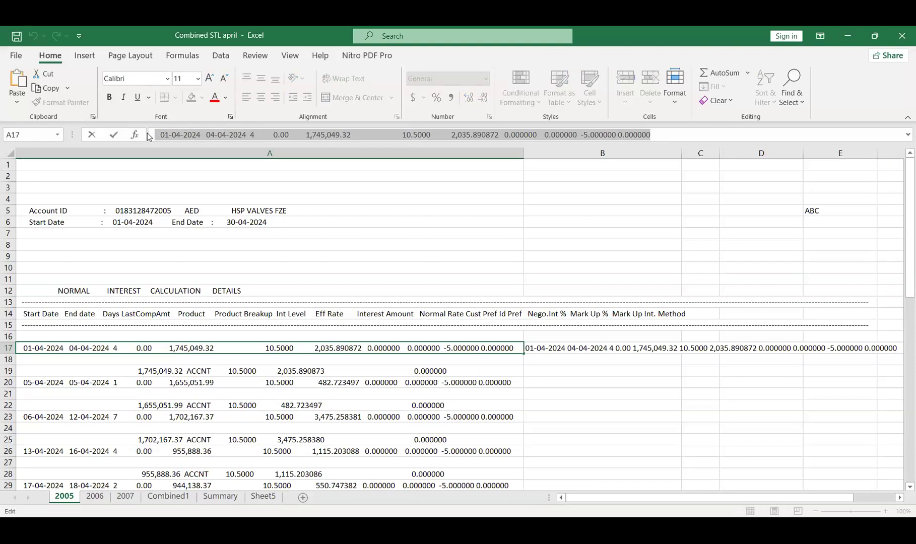
{"action": "key", "text": "Escape"}
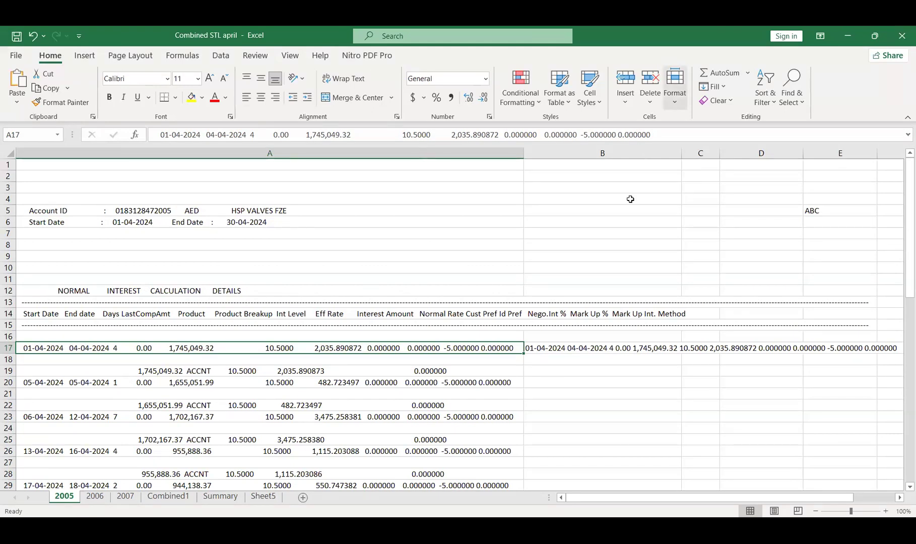
Look through the remaining interest records on the 2005 sheet and the account details in A5
{"action": "scroll", "coordinate": [192, 440], "scroll_direction": "down", "scroll_amount": 4}
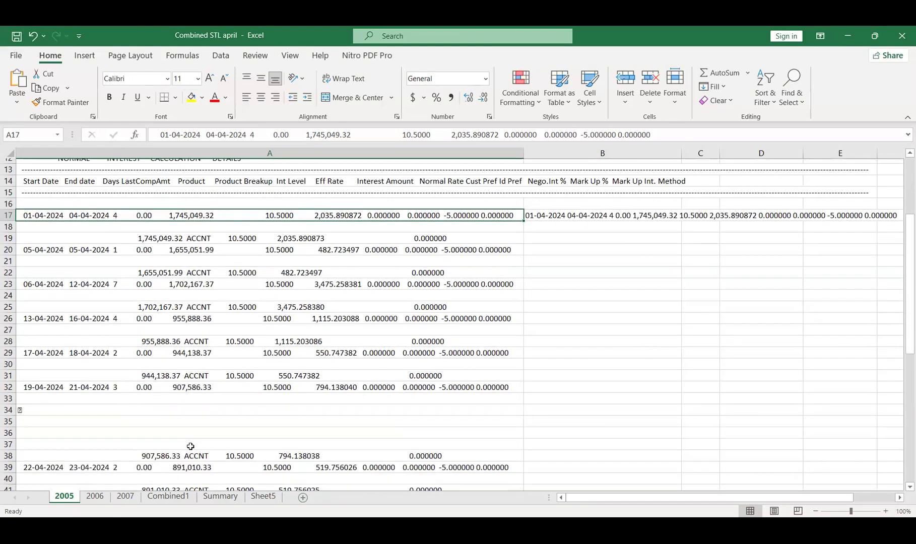
{"action": "left_click", "coordinate": [437, 413]}
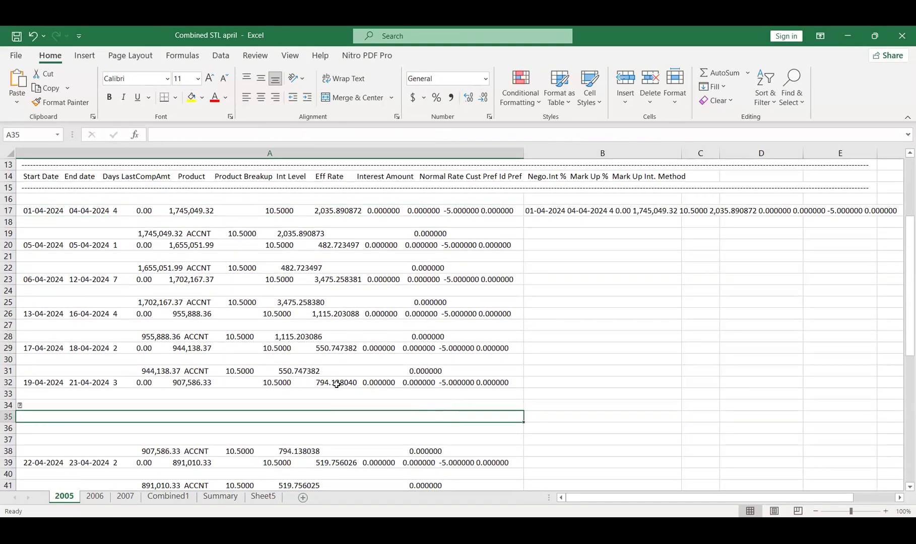
{"action": "scroll", "coordinate": [276, 335], "scroll_direction": "up", "scroll_amount": 3}
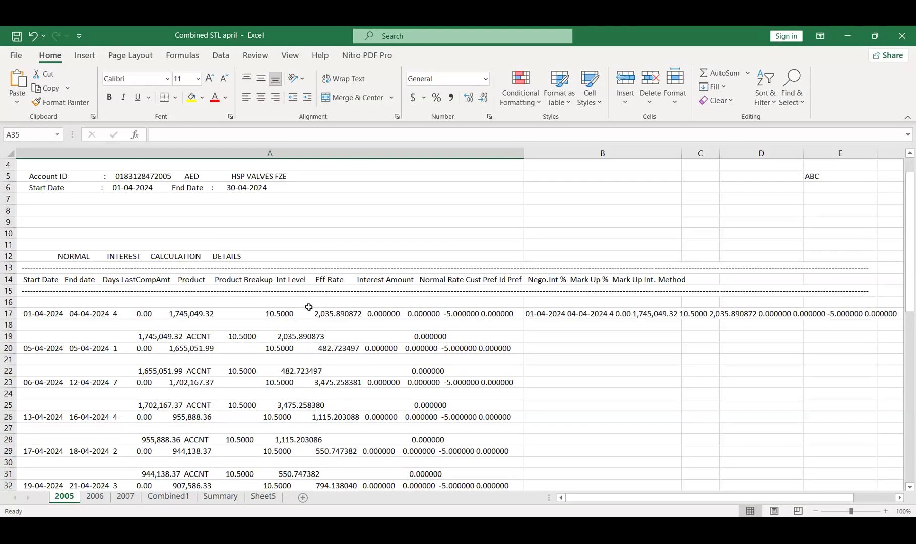
{"action": "left_click", "coordinate": [291, 176]}
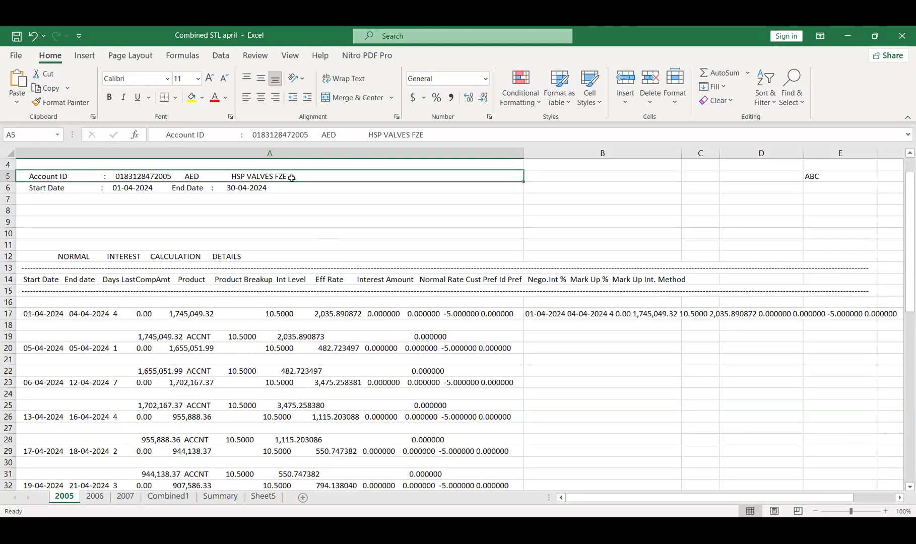
Delete the company name HSP VALVES FZE from the account details text in A5 on the 2005 sheet
{"action": "scroll", "coordinate": [293, 177], "scroll_direction": "up", "scroll_amount": 1}
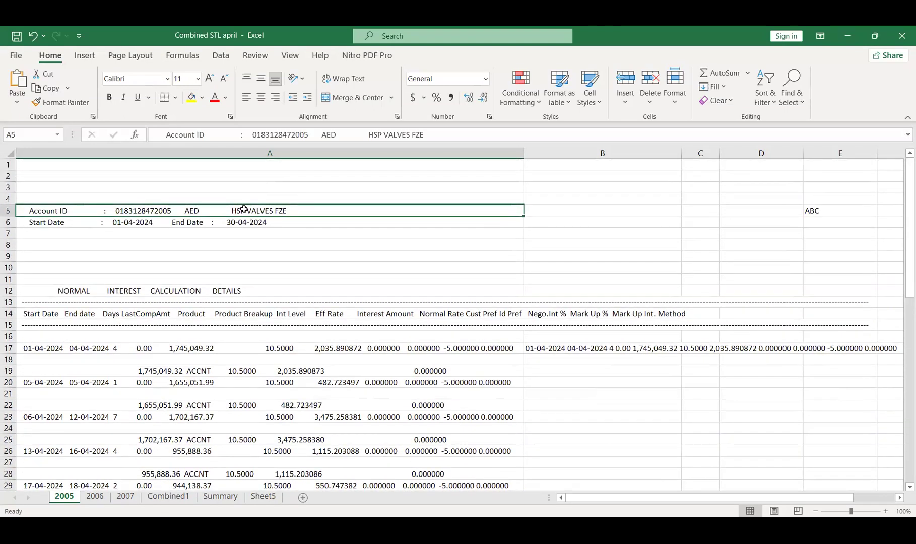
{"action": "double_click", "coordinate": [244, 211]}
{"action": "left_click_drag", "start_coordinate": [231, 211], "coordinate": [333, 215]}
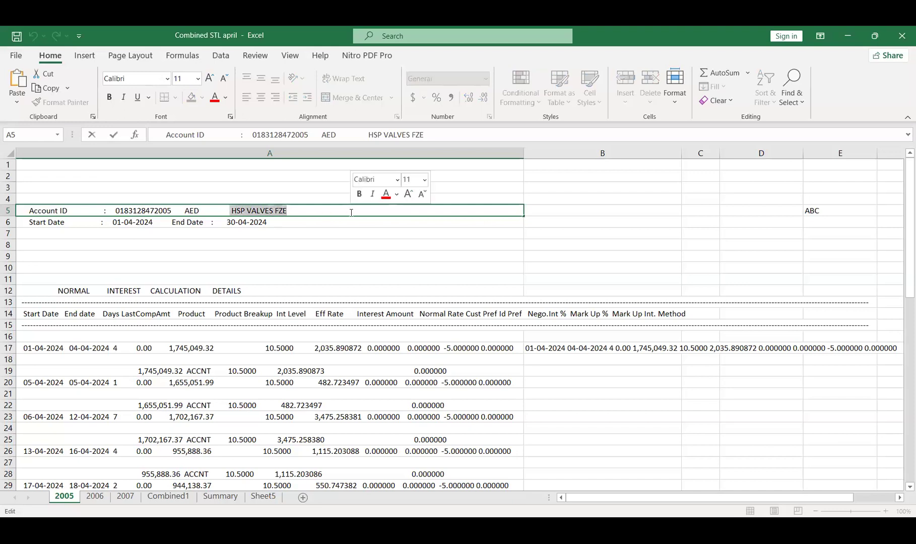
{"action": "key", "text": "Delete"}
{"action": "left_click", "coordinate": [378, 267]}
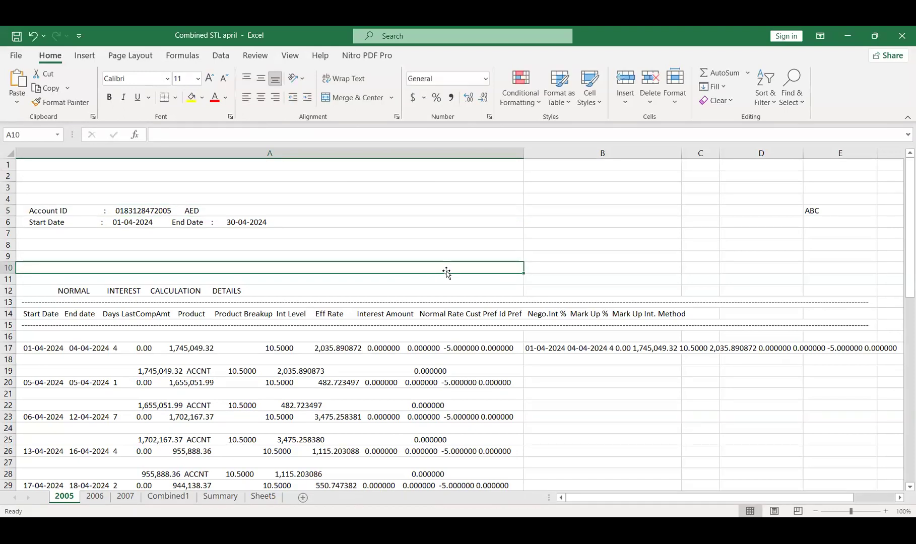
{"action": "left_click", "coordinate": [464, 303]}
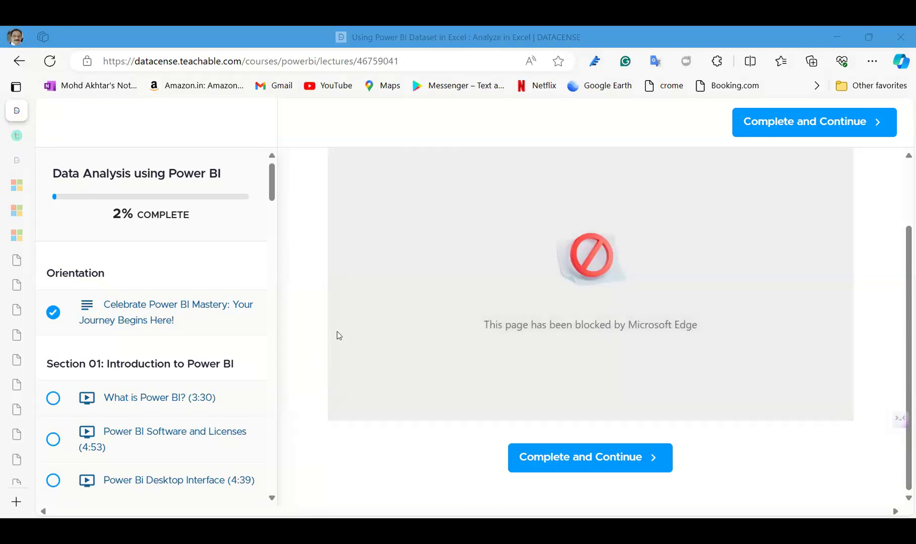
{"action": "scroll", "coordinate": [365, 383], "scroll_direction": "up", "scroll_amount": 2}
{"action": "scroll", "coordinate": [365, 383], "scroll_direction": "down", "scroll_amount": 2}
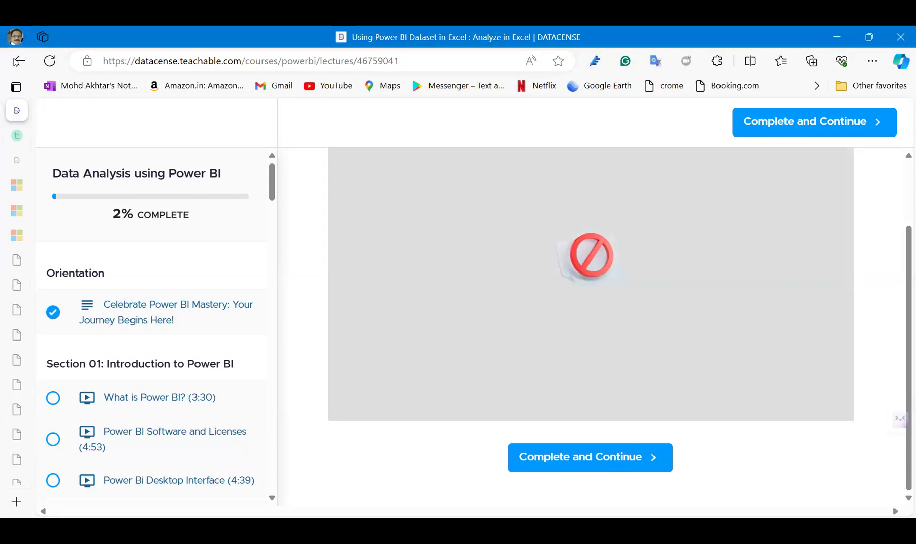
{"action": "left_click", "coordinate": [17, 61]}
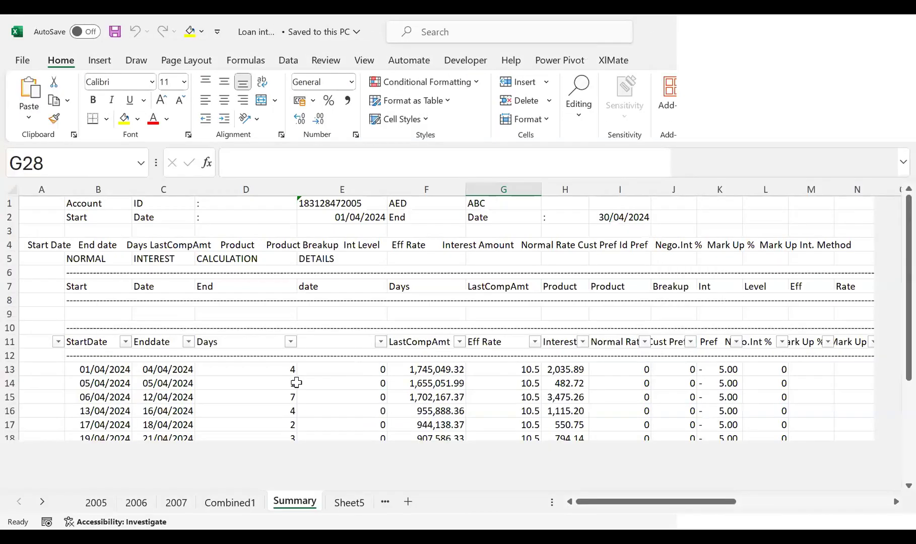
In the Loan interest workbook, duplicate the 2005 sheet and place the copy directly after the original
{"action": "left_click", "coordinate": [96, 503]}
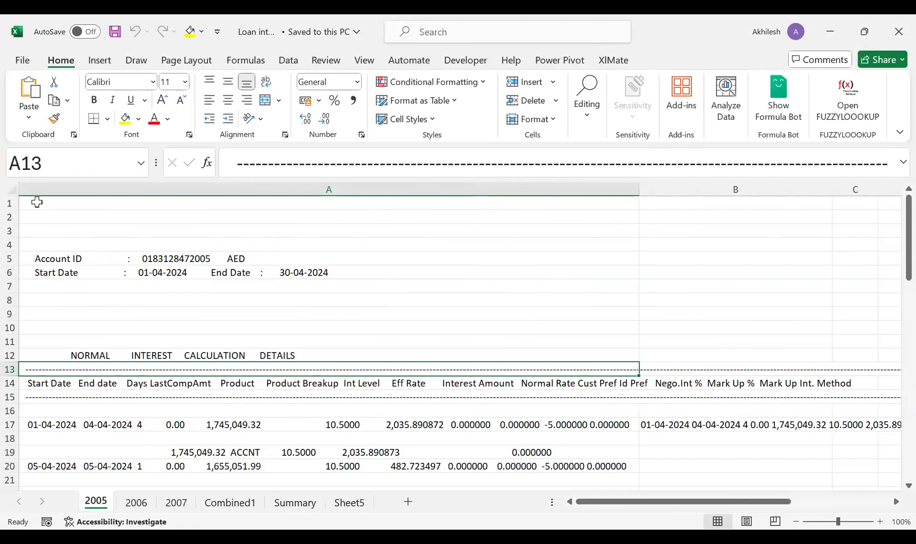
{"action": "left_click", "coordinate": [12, 187]}
{"action": "left_click_drag", "start_coordinate": [101, 506], "coordinate": [139, 511]}
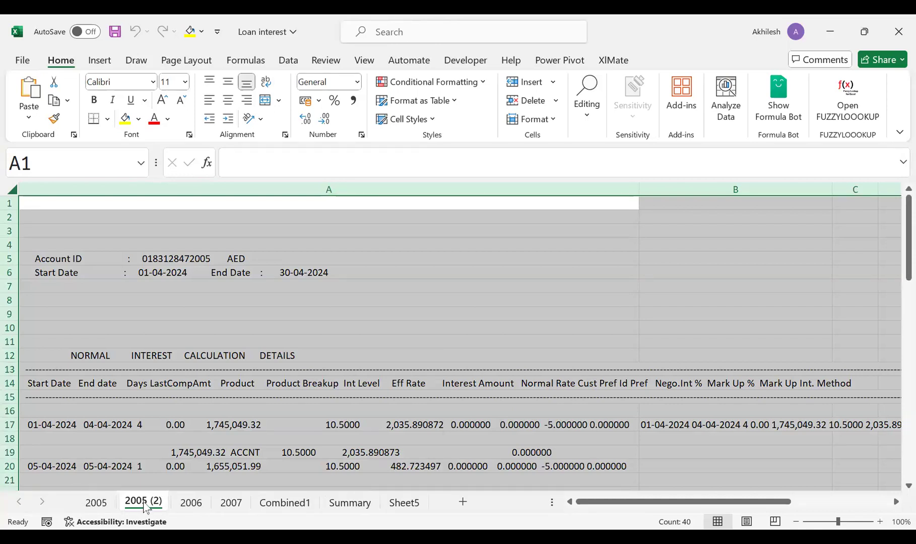
{"action": "left_click", "coordinate": [145, 370]}
Compare the TRIM formula and trimmed text in B17 with the spaces between the values in A17 on the copied sheet
{"action": "scroll", "coordinate": [195, 392], "scroll_direction": "down", "scroll_amount": 3}
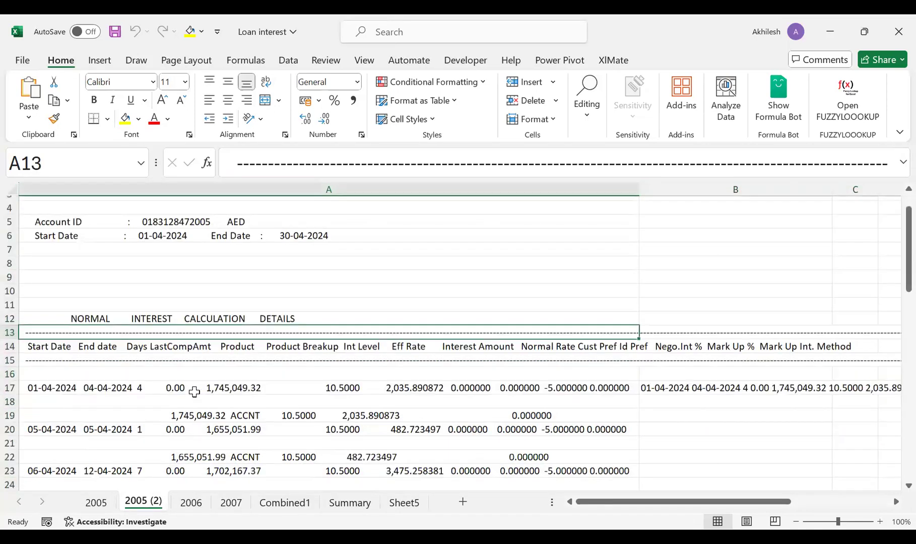
{"action": "left_click", "coordinate": [685, 302]}
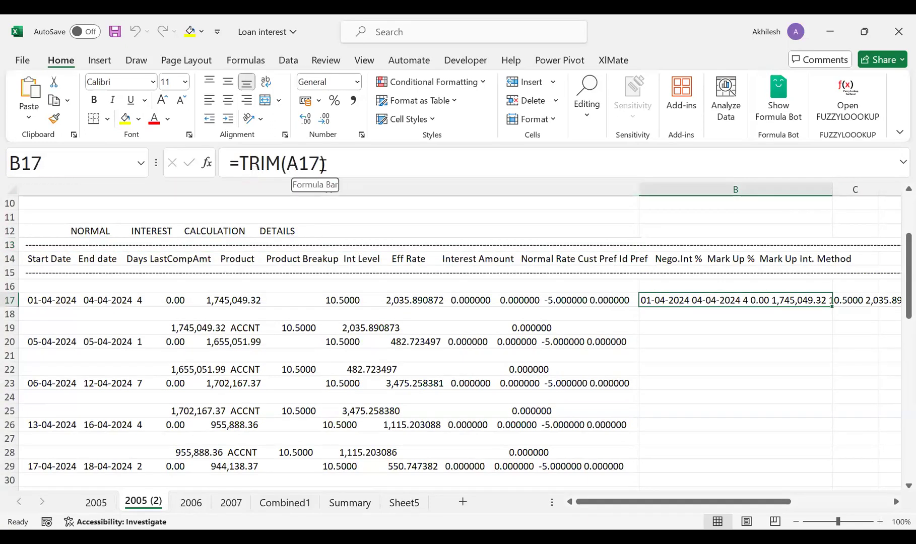
{"action": "left_click", "coordinate": [227, 300]}
{"action": "double_click", "coordinate": [284, 301]}
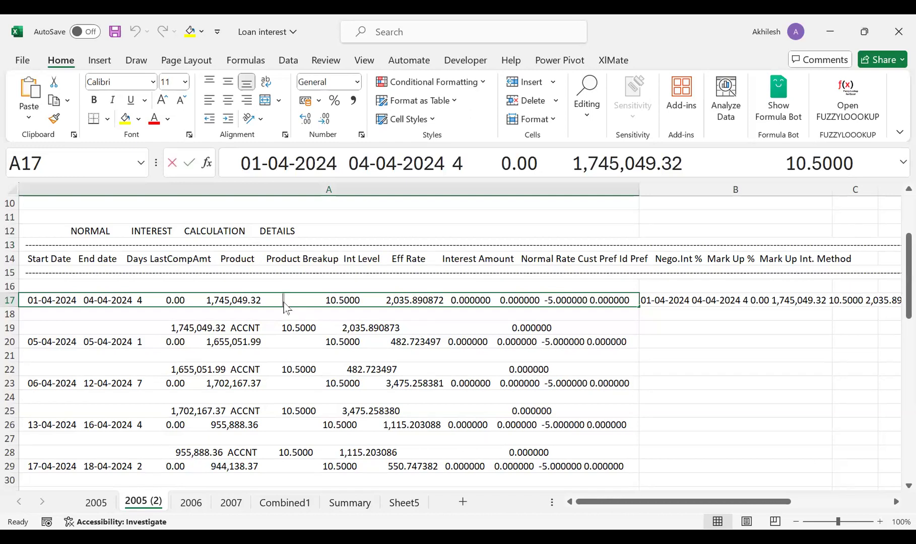
{"action": "double_click", "coordinate": [268, 301]}
{"action": "left_click_drag", "start_coordinate": [298, 301], "coordinate": [323, 301]}
{"action": "key", "text": "Escape"}
{"action": "left_click", "coordinate": [723, 301]}
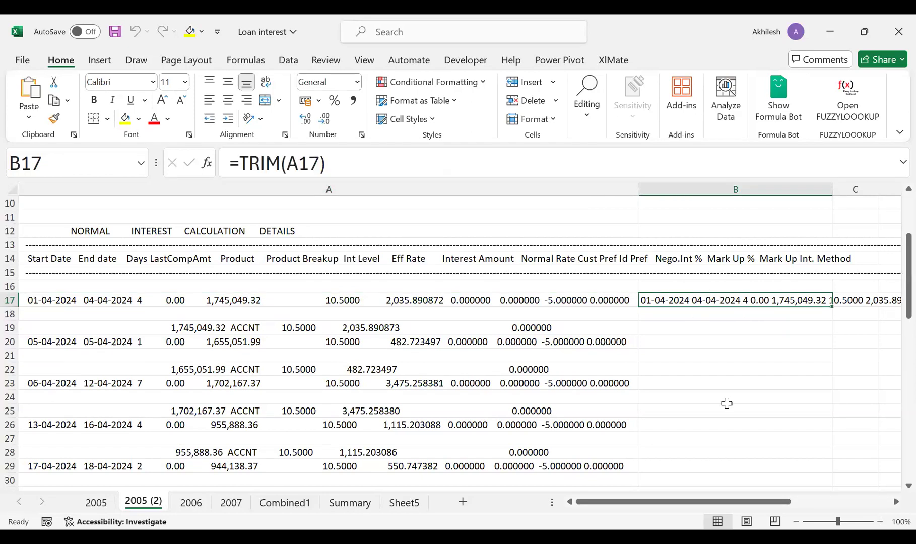
{"action": "left_click_drag", "start_coordinate": [741, 504], "coordinate": [871, 508]}
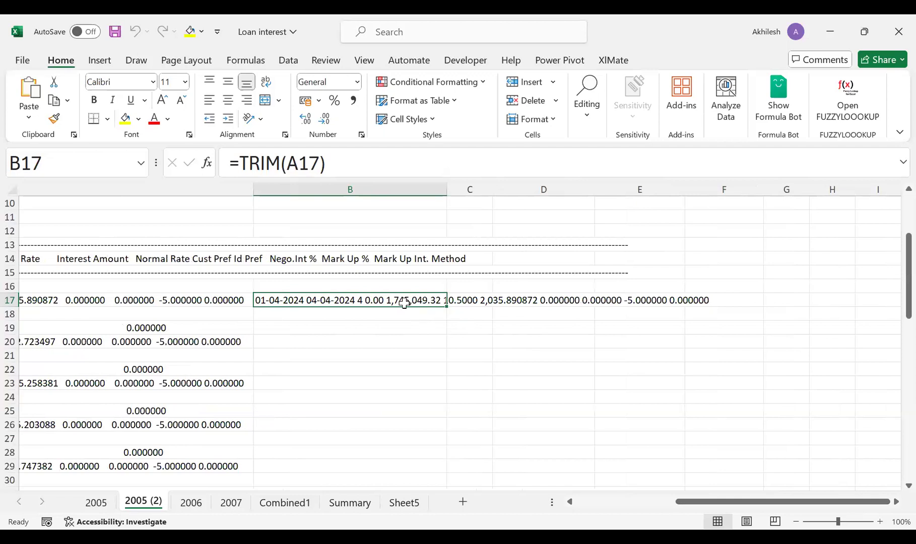
{"action": "left_click", "coordinate": [472, 298]}
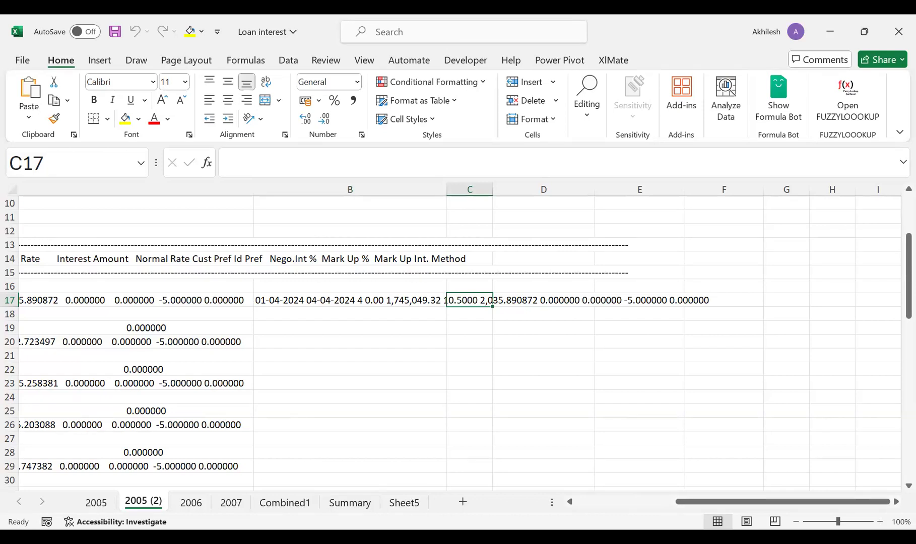
Look through the functions suggested for =text in C11 as far as TEXTSPLIT, and clear the unfinished formula from the cell
{"action": "left_click", "coordinate": [470, 217]}
{"action": "type", "text": "=text"}
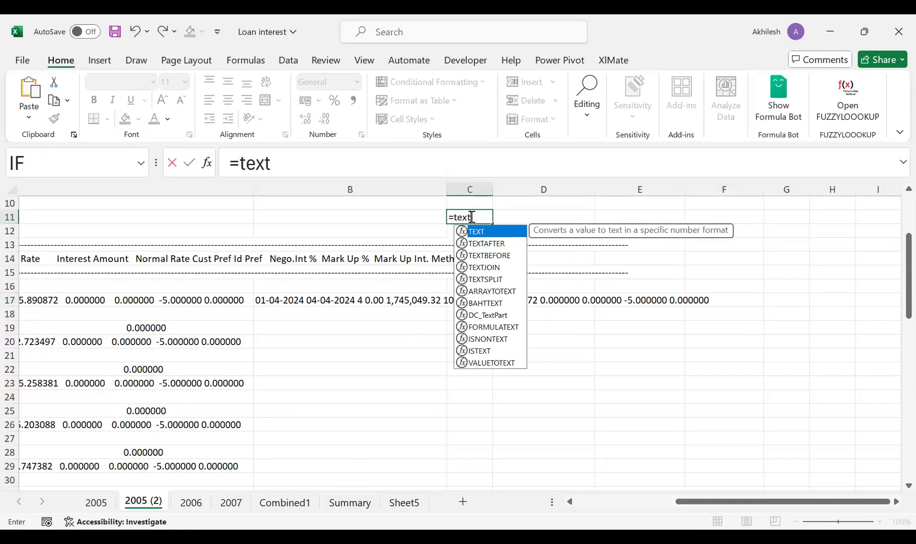
{"action": "key", "text": "Down"}
{"action": "key", "text": "Down"}
{"action": "key", "text": "Down"}
{"action": "key", "text": "Down"}
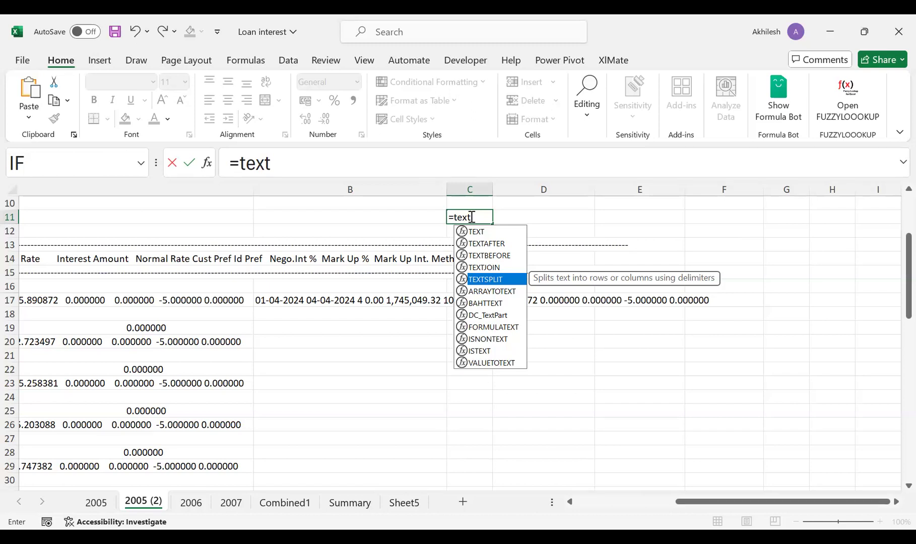
{"action": "key", "text": "Escape"}
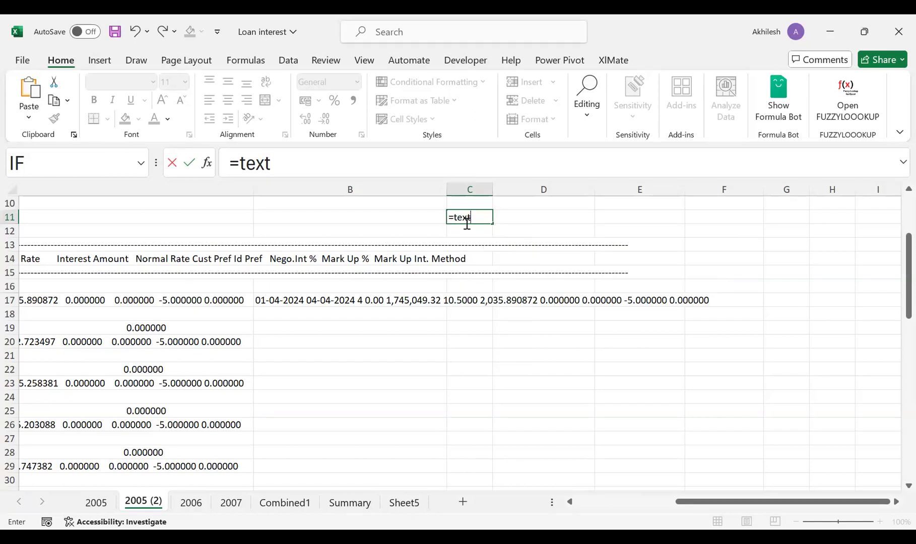
{"action": "left_click", "coordinate": [408, 301]}
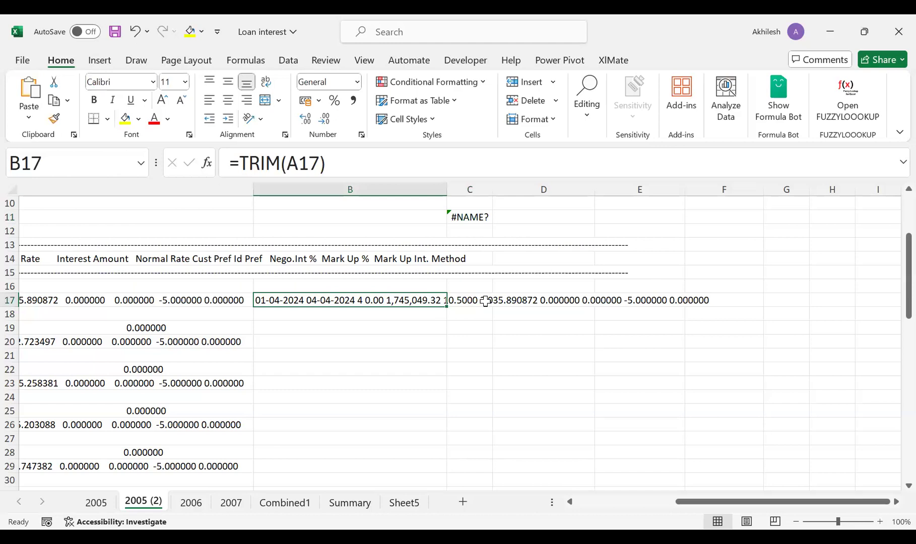
{"action": "left_click", "coordinate": [468, 214]}
{"action": "key", "text": "Delete"}
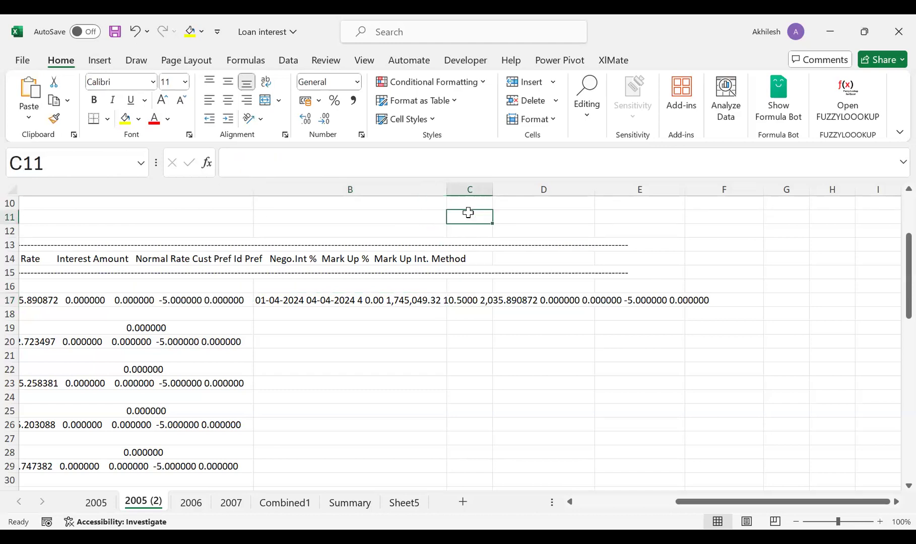
Search the application's commands for "office i" to locate the Microsoft 365 Insider entry, and clear the search
{"action": "left_click", "coordinate": [422, 299]}
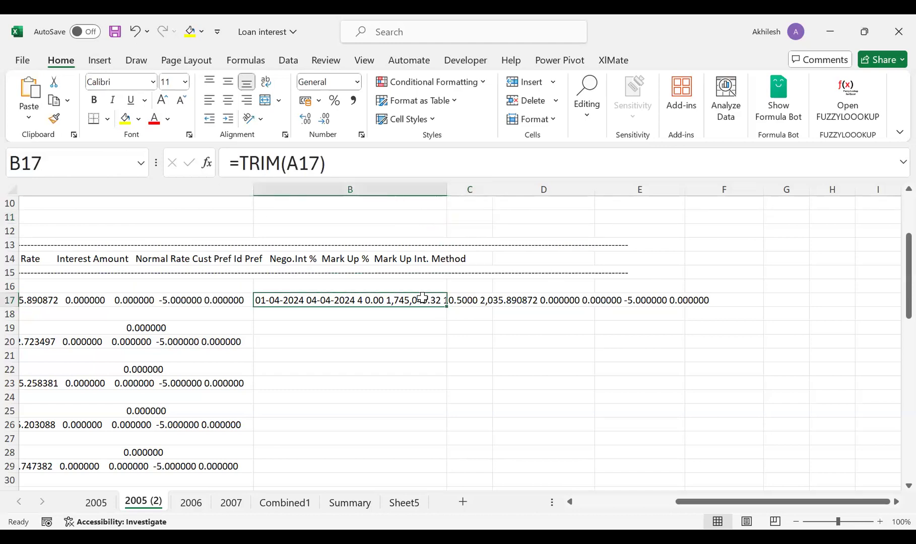
{"action": "left_click", "coordinate": [434, 32]}
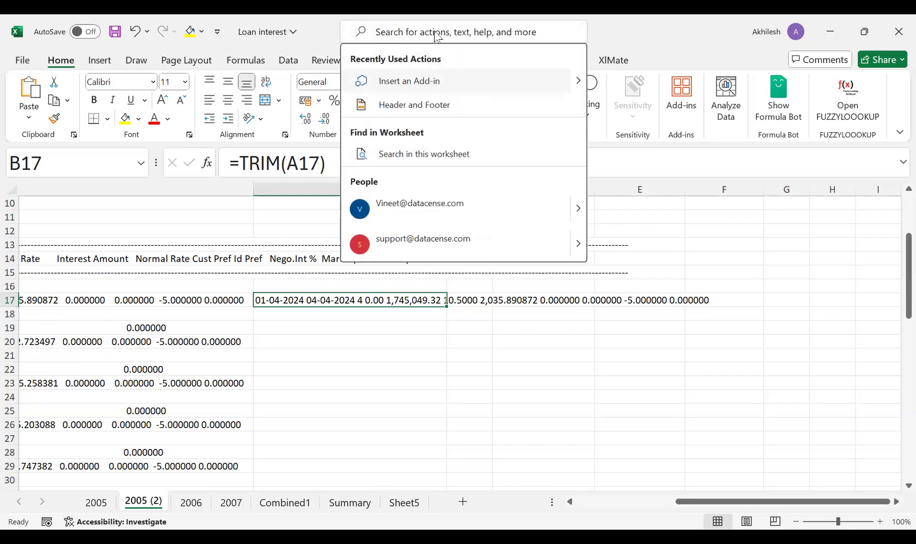
{"action": "type", "text": "office i"}
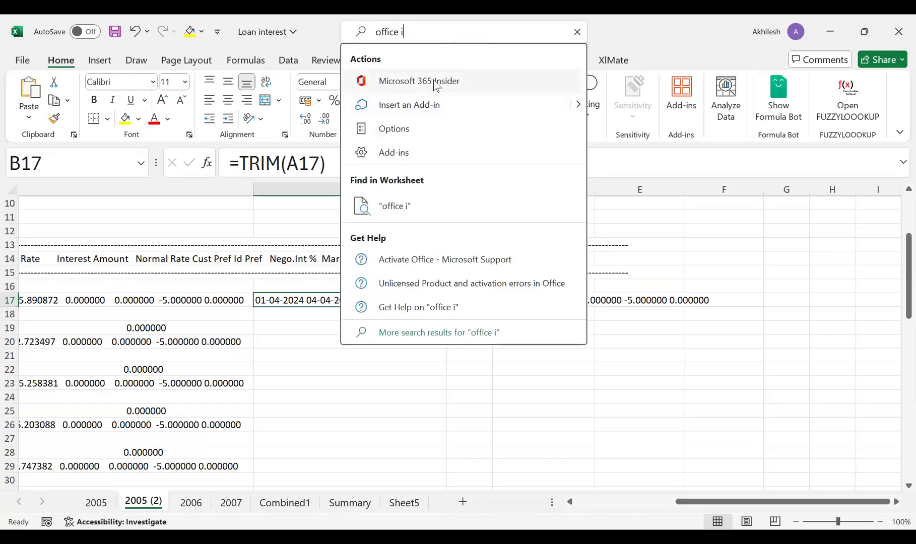
{"action": "left_click", "coordinate": [578, 32]}
{"action": "left_click", "coordinate": [464, 319]}
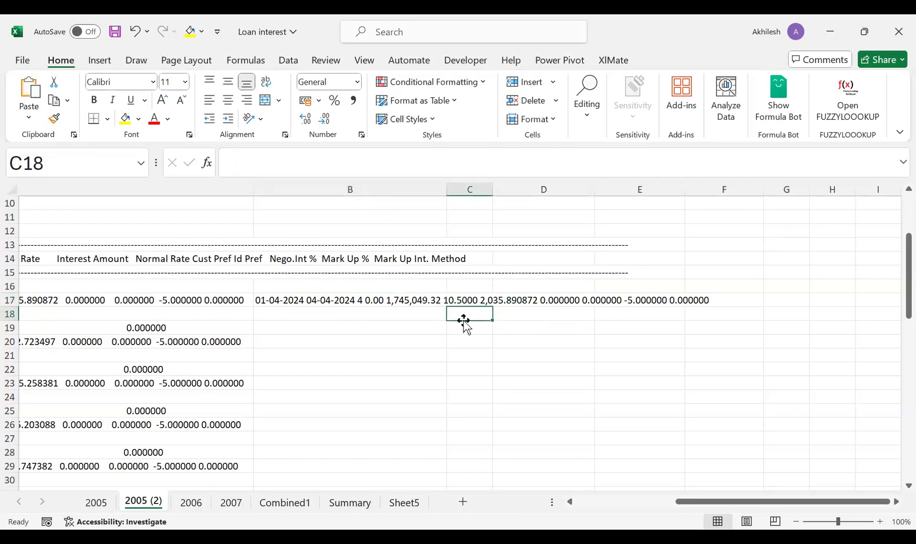
Enter =TEXTSPLIT(B17," ") in B19 to split the trimmed record into columns at each space
{"action": "left_click", "coordinate": [468, 299]}
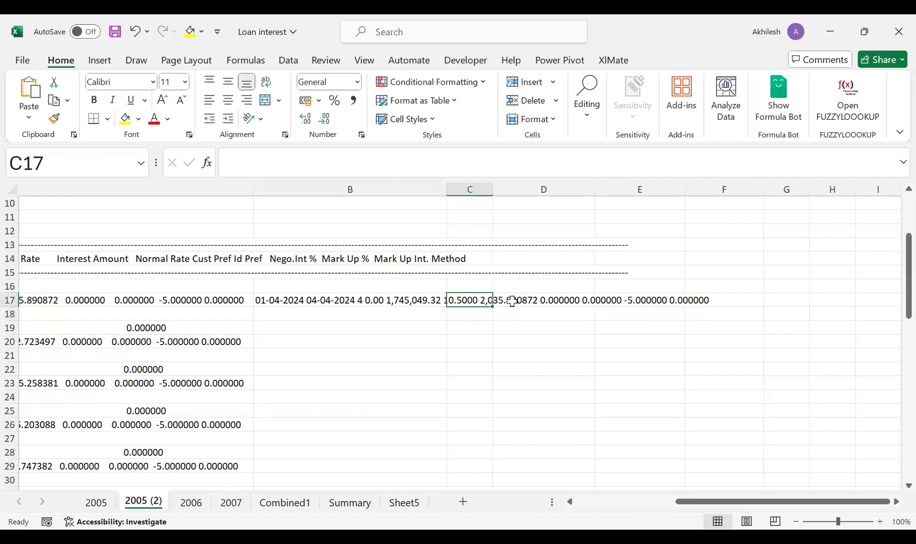
{"action": "left_click", "coordinate": [349, 329]}
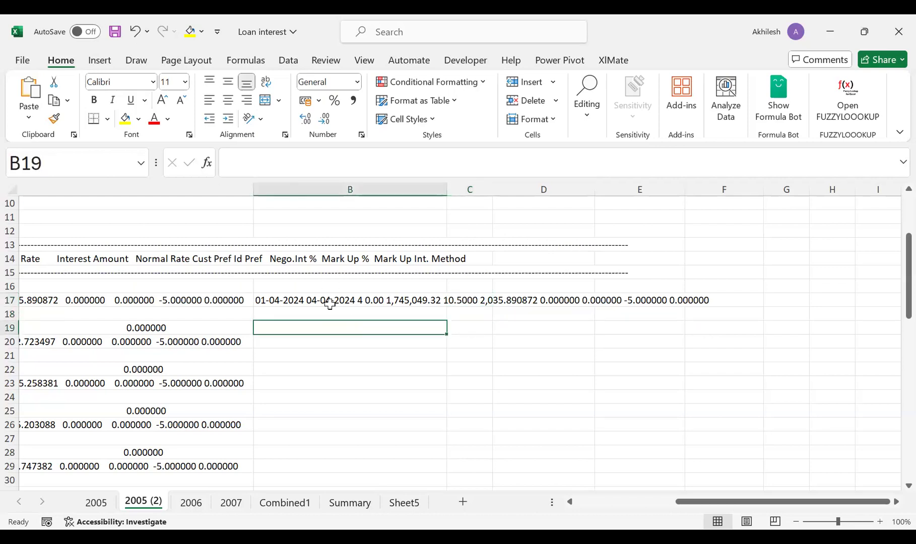
{"action": "type", "text": "=tex"}
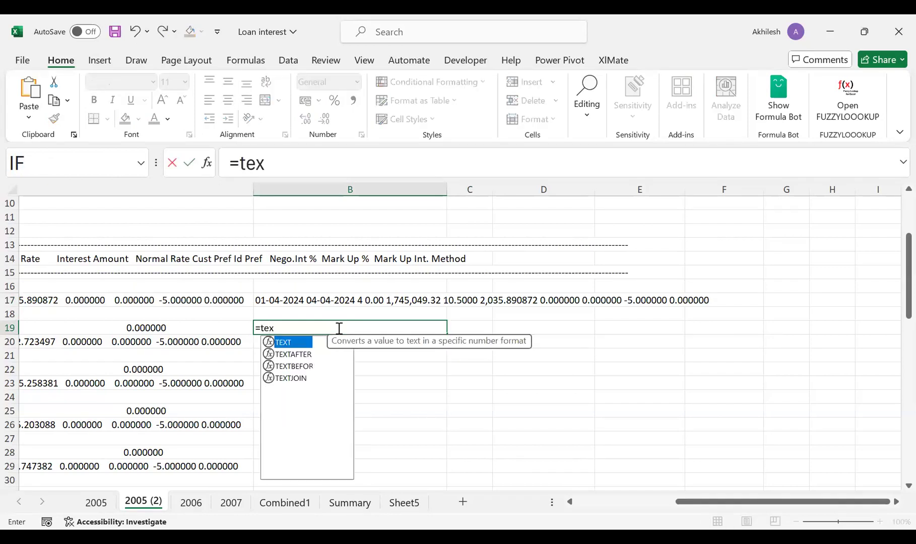
{"action": "type", "text": "ts"}
{"action": "key", "text": "Tab"}
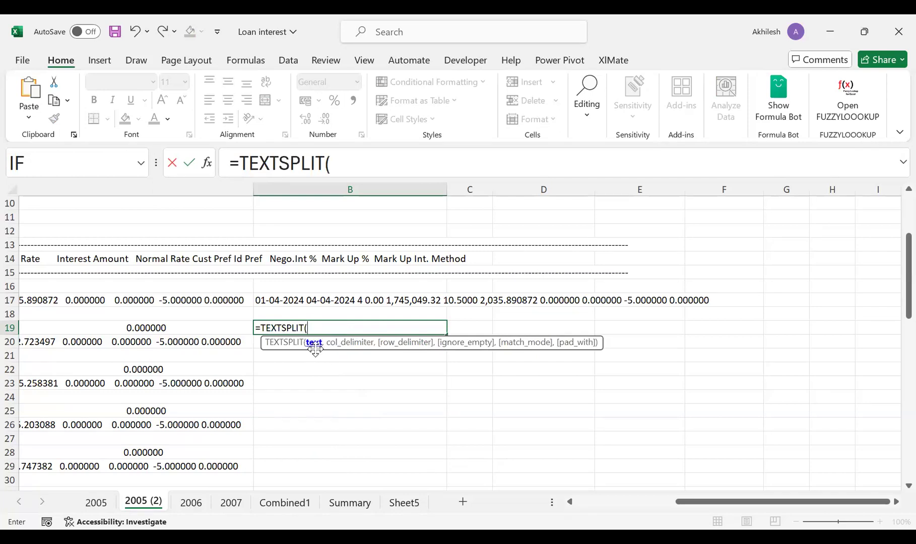
{"action": "left_click", "coordinate": [302, 300]}
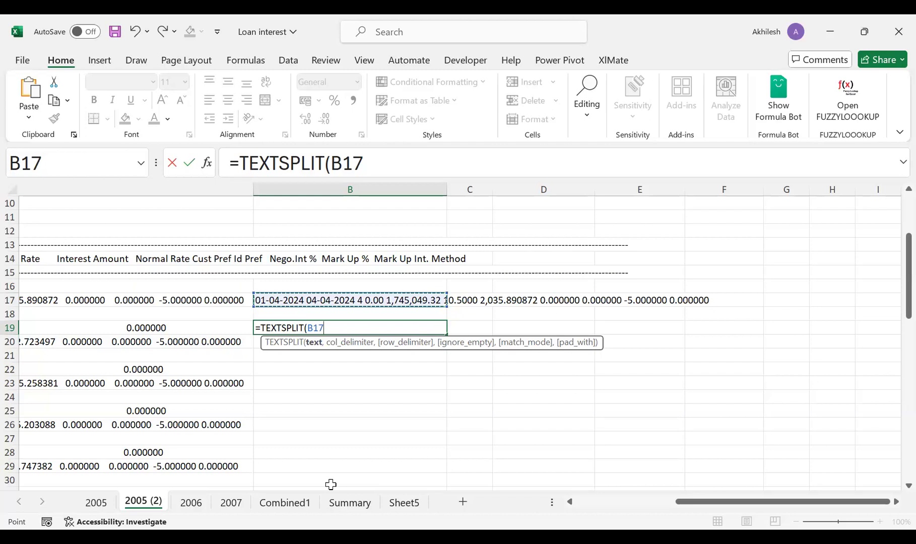
{"action": "type", "text": ","}
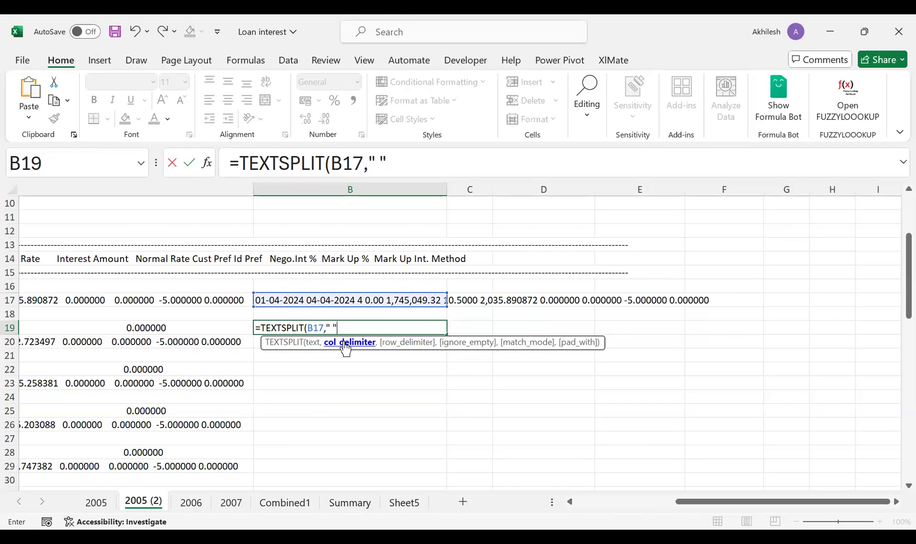
{"action": "type", "text": ")"}
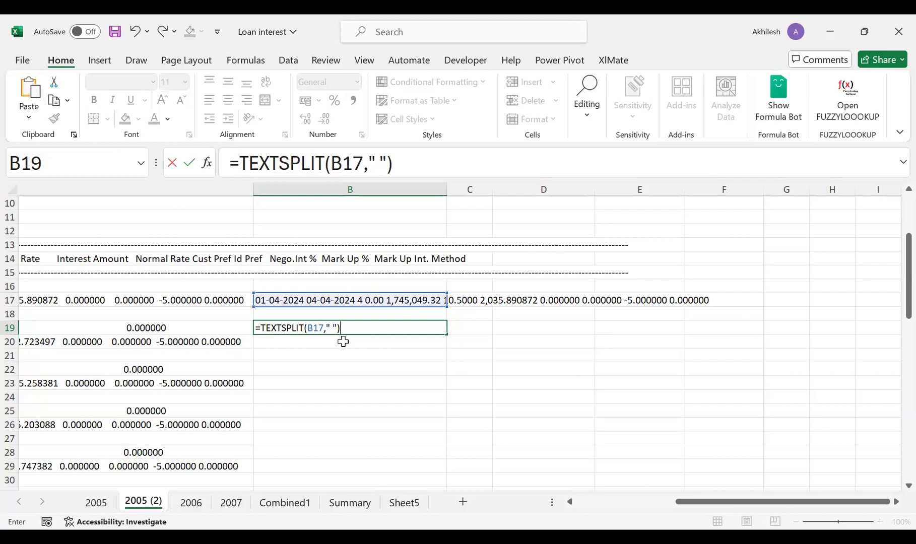
{"action": "key", "text": "Return"}
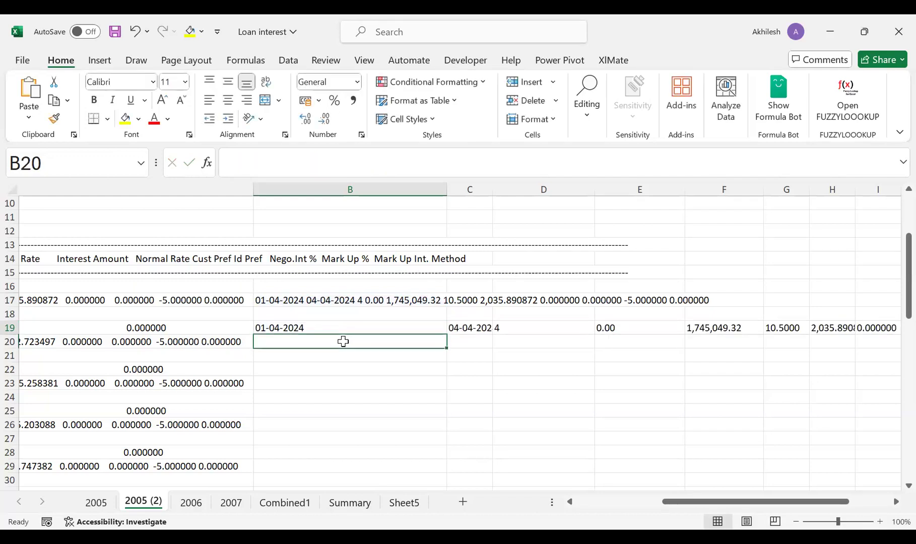
Inspect the split values across row 19 from B19 to F19 against the trimmed text in B17
{"action": "left_click", "coordinate": [344, 328]}
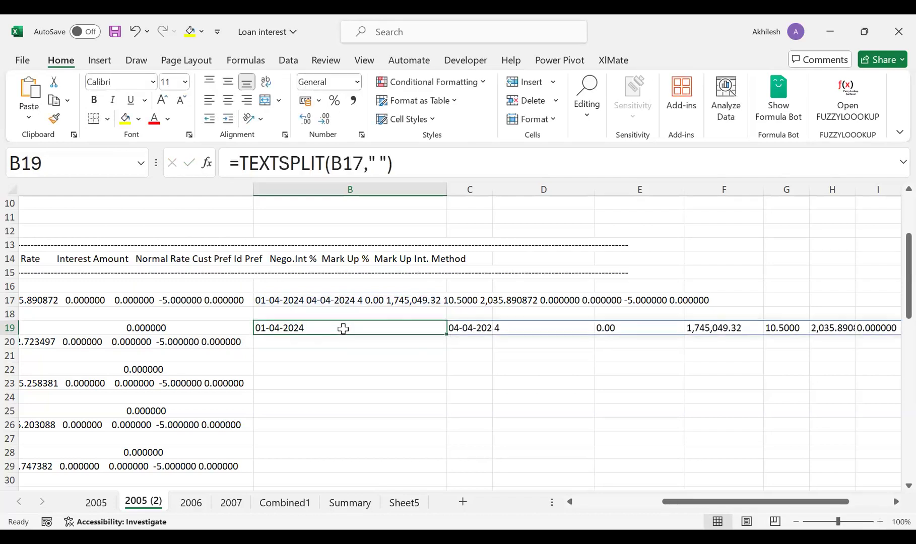
{"action": "left_click", "coordinate": [465, 327]}
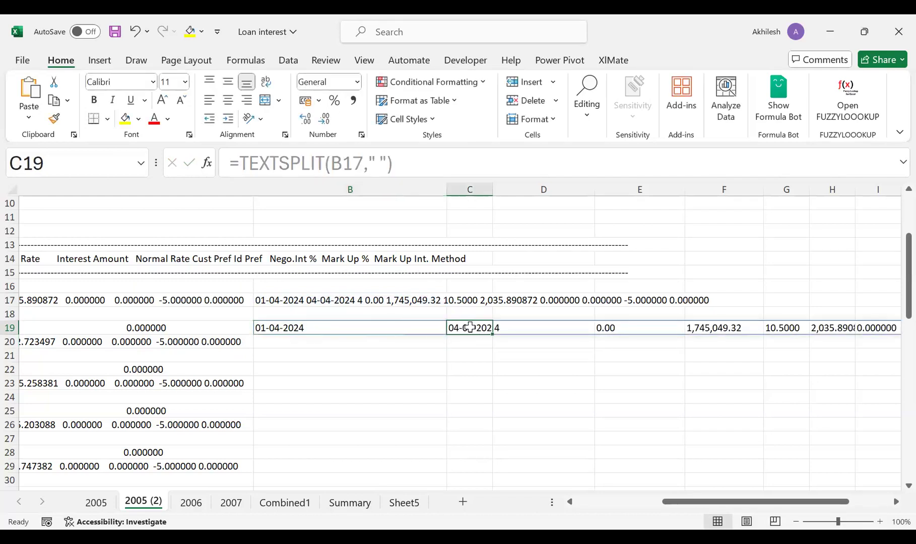
{"action": "left_click", "coordinate": [565, 328]}
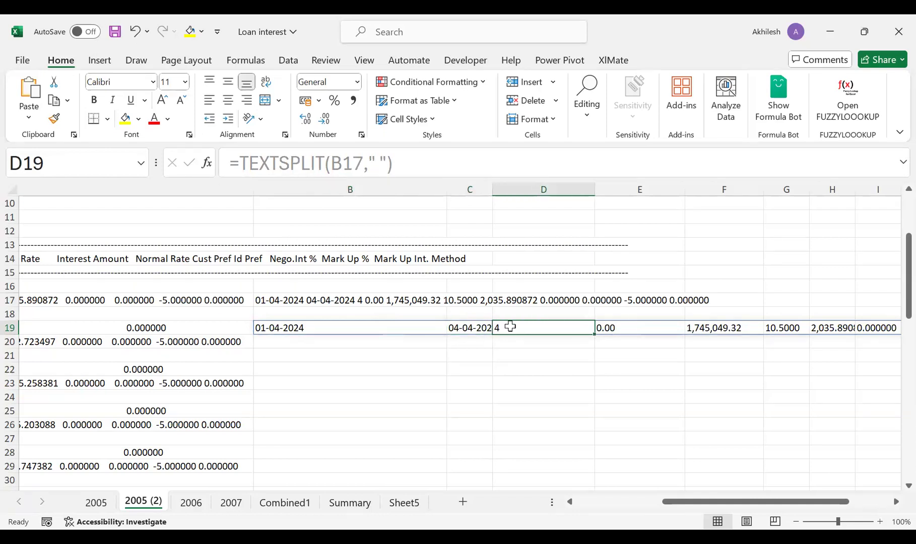
{"action": "left_click", "coordinate": [615, 329]}
{"action": "left_click", "coordinate": [732, 328]}
{"action": "mouse_move", "coordinate": [769, 504]}
{"action": "left_mouse_down"}
{"action": "mouse_move", "coordinate": [832, 504]}
{"action": "mouse_move", "coordinate": [771, 509]}
{"action": "left_mouse_up"}
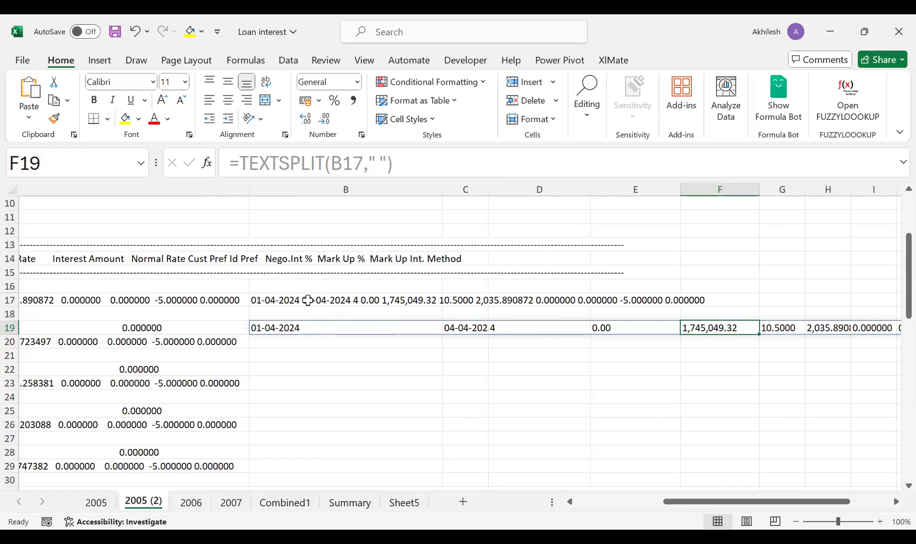
Clear the formula in B19 and change the one in B17 to =TEXTSPLIT(TRIM(A17)," ")
{"action": "left_click", "coordinate": [294, 327]}
{"action": "key", "text": "Delete"}
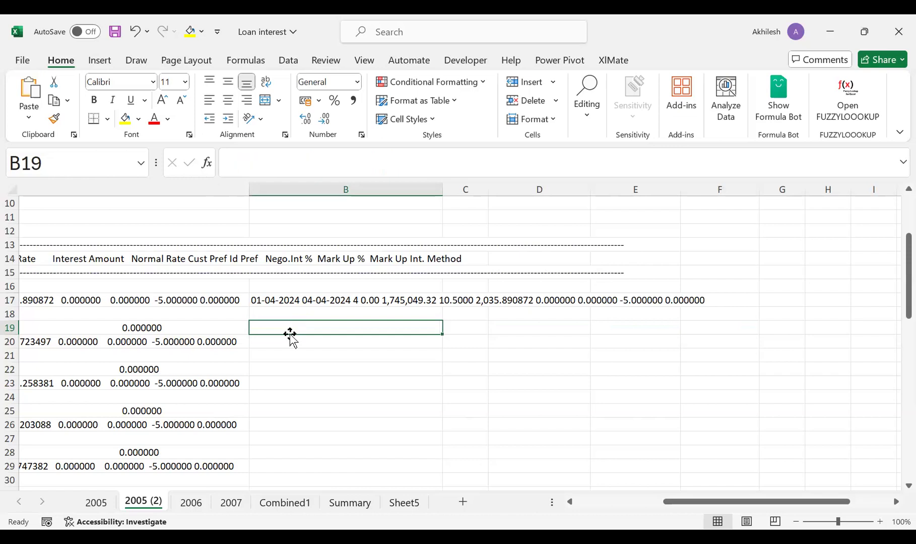
{"action": "left_click", "coordinate": [291, 300]}
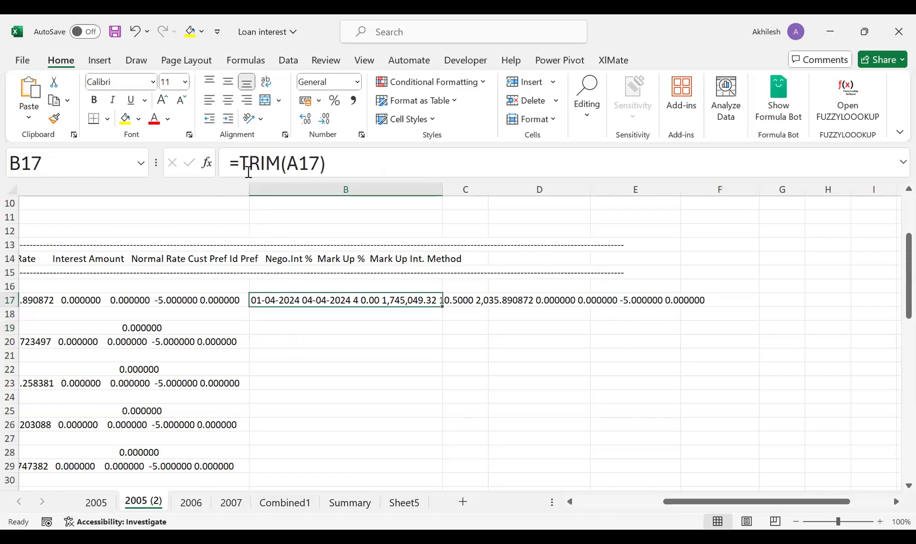
{"action": "left_click_drag", "start_coordinate": [240, 163], "coordinate": [325, 163]}
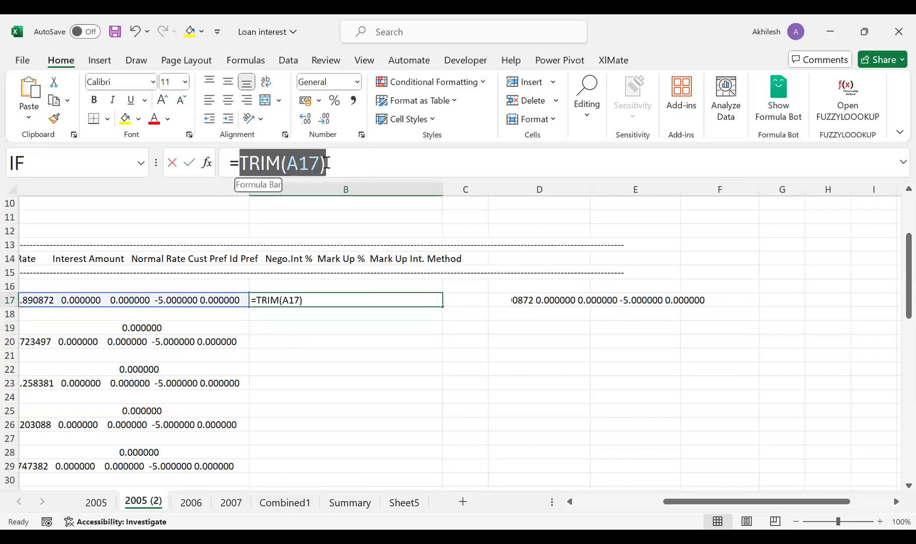
{"action": "left_click", "coordinate": [325, 162]}
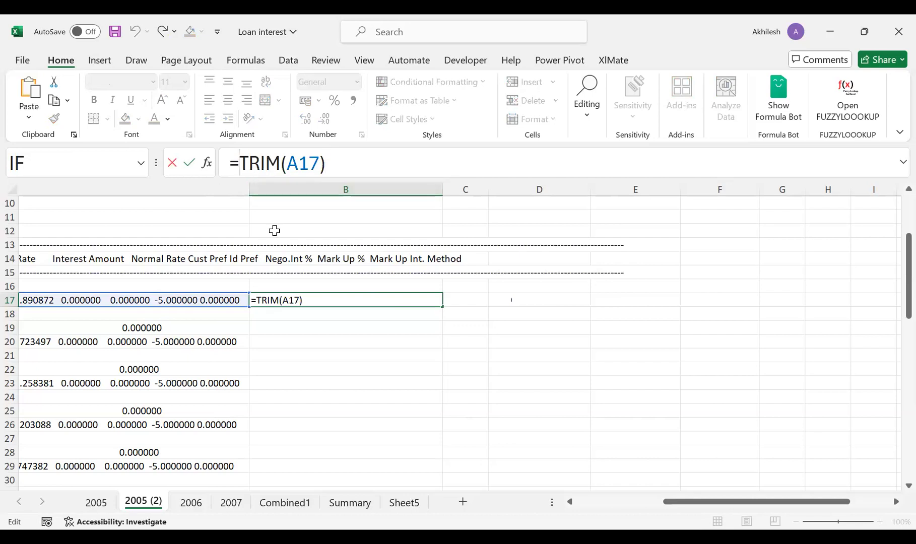
{"action": "type", "text": "texts"}
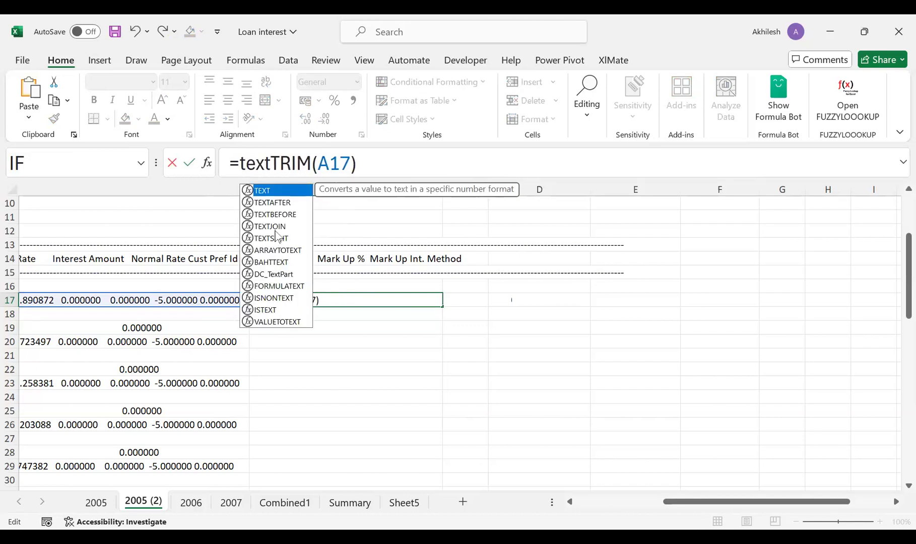
{"action": "key", "text": "Tab"}
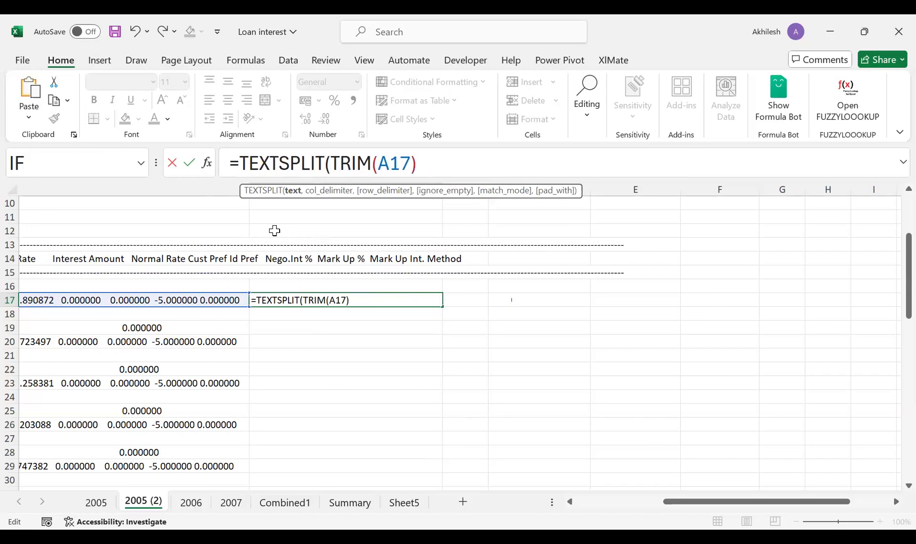
{"action": "left_click", "coordinate": [421, 164]}
{"action": "type", "text": ","}
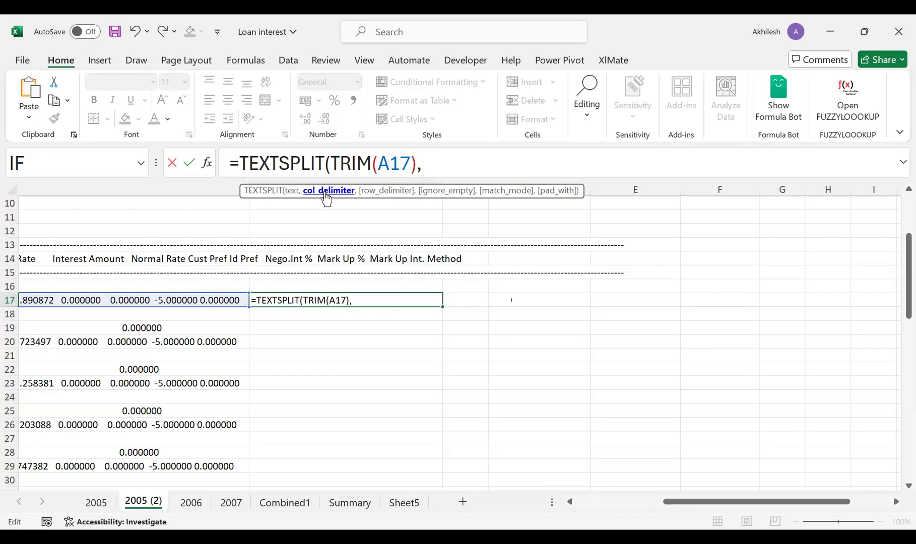
{"action": "type", "text": "\" \")"}
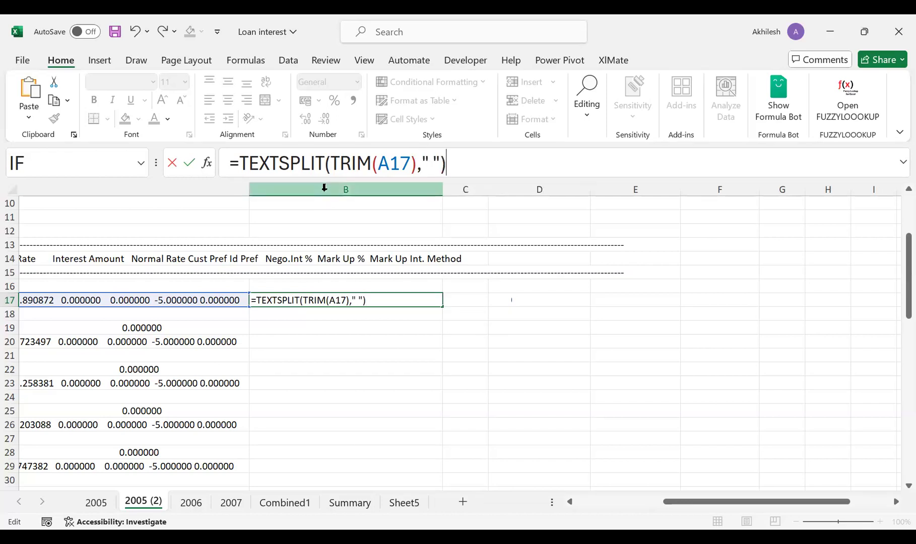
{"action": "key", "text": "Return"}
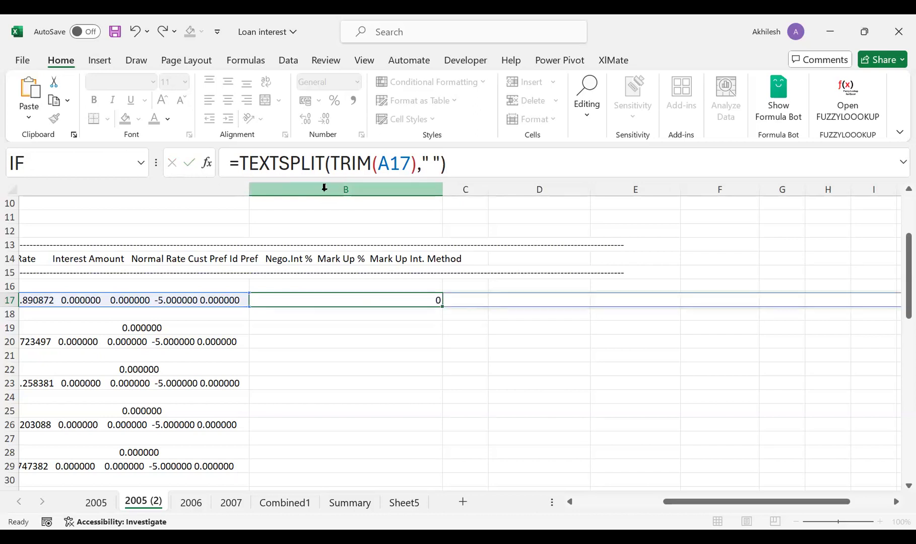
Fill the combined TEXTSPLIT and TRIM formula from B17 down column B to row 53
{"action": "left_click_drag", "start_coordinate": [342, 299], "coordinate": [899, 301]}
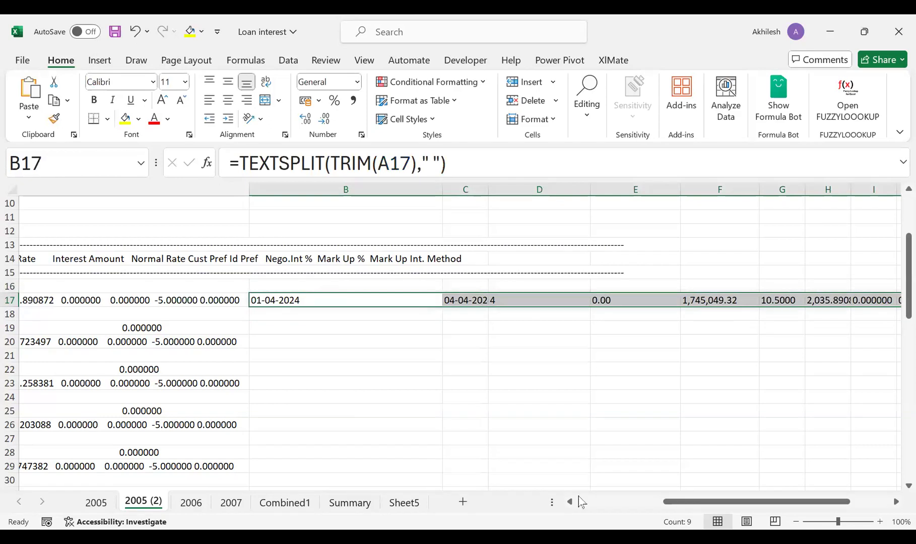
{"action": "left_click", "coordinate": [346, 342]}
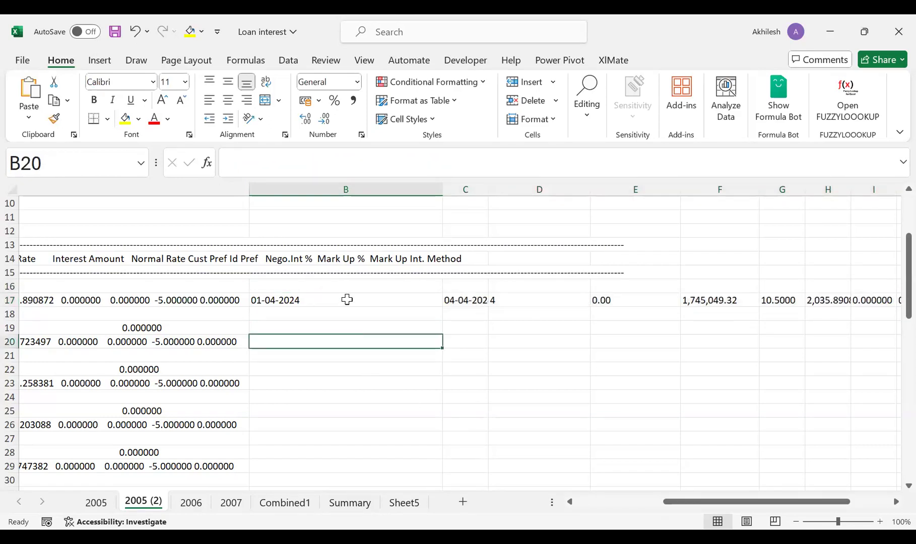
{"action": "left_click", "coordinate": [356, 299]}
{"action": "left_click_drag", "start_coordinate": [442, 309], "coordinate": [411, 293]}
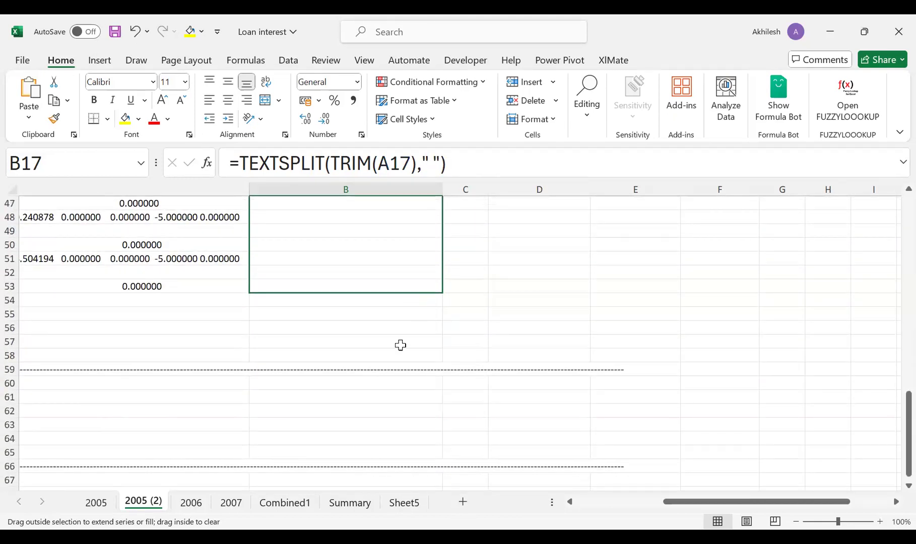
{"action": "scroll", "coordinate": [396, 382], "scroll_direction": "up", "scroll_amount": 8}
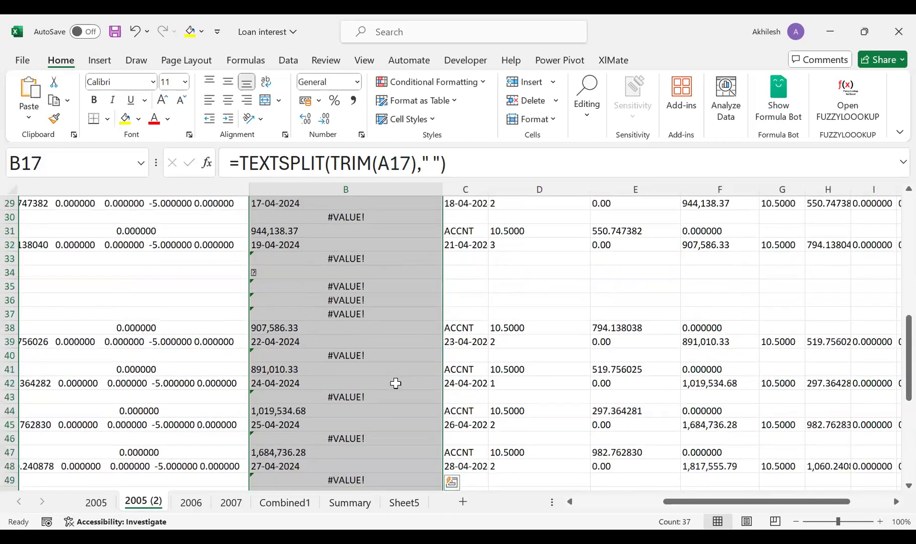
{"action": "scroll", "coordinate": [421, 425], "scroll_direction": "up", "scroll_amount": 4}
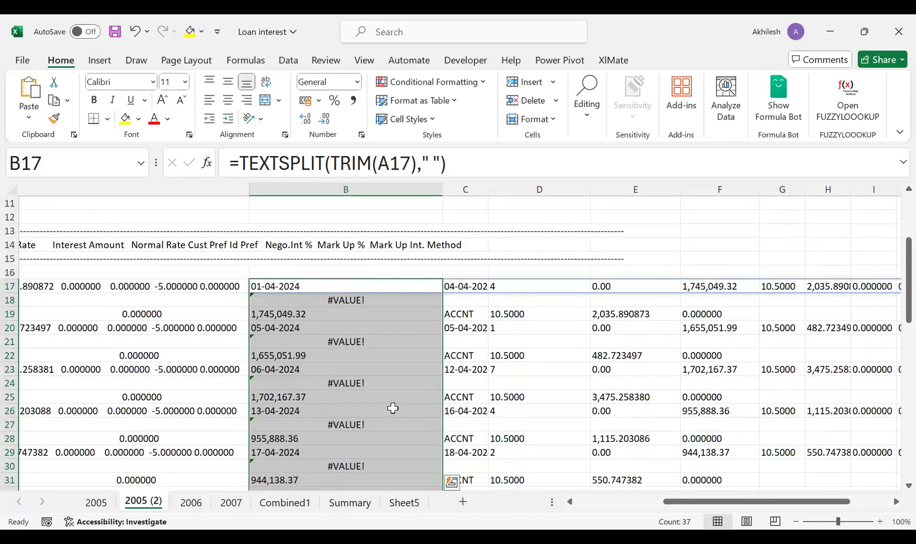
Examine the split values in columns B to L against the original records in column A
{"action": "left_click", "coordinate": [10, 315]}
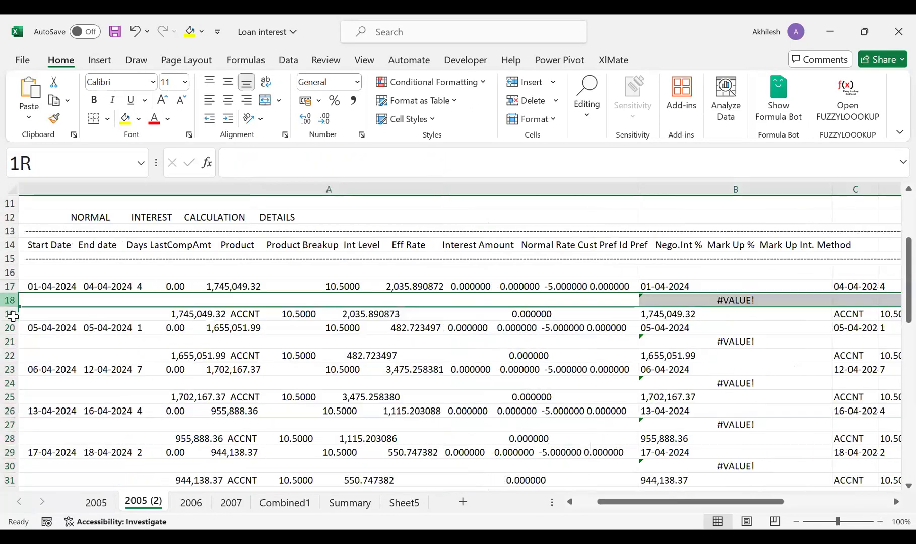
{"action": "left_click", "coordinate": [343, 383]}
{"action": "left_click_drag", "start_coordinate": [676, 503], "coordinate": [803, 504]}
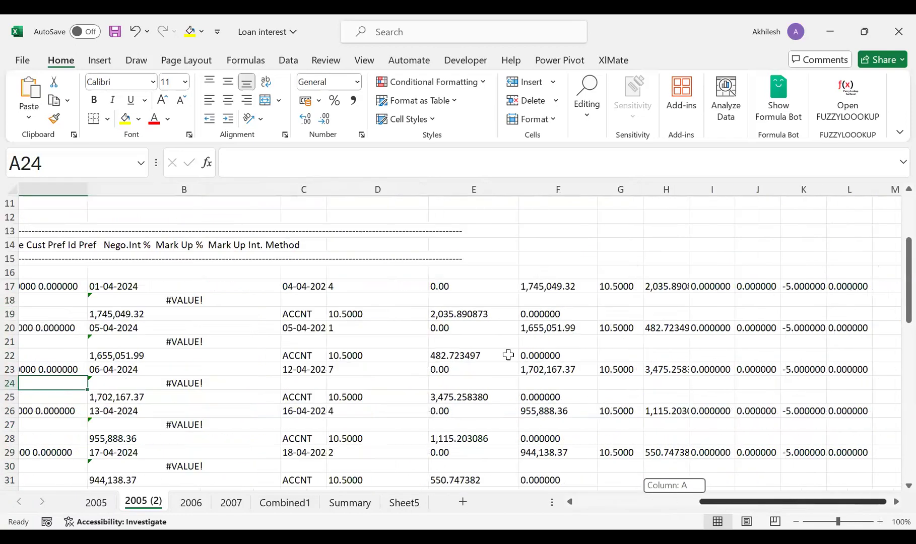
{"action": "left_click", "coordinate": [293, 288]}
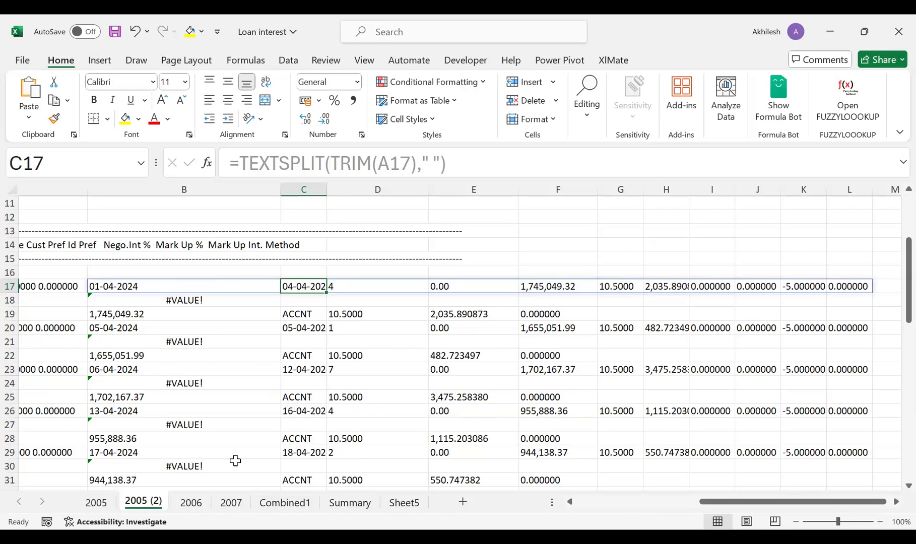
{"action": "right_click", "coordinate": [152, 506]}
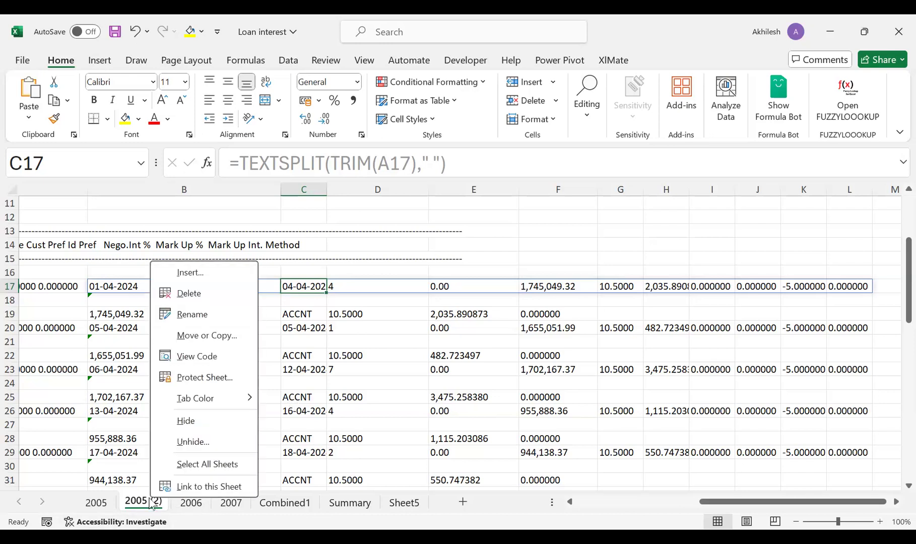
{"action": "left_click", "coordinate": [332, 309]}
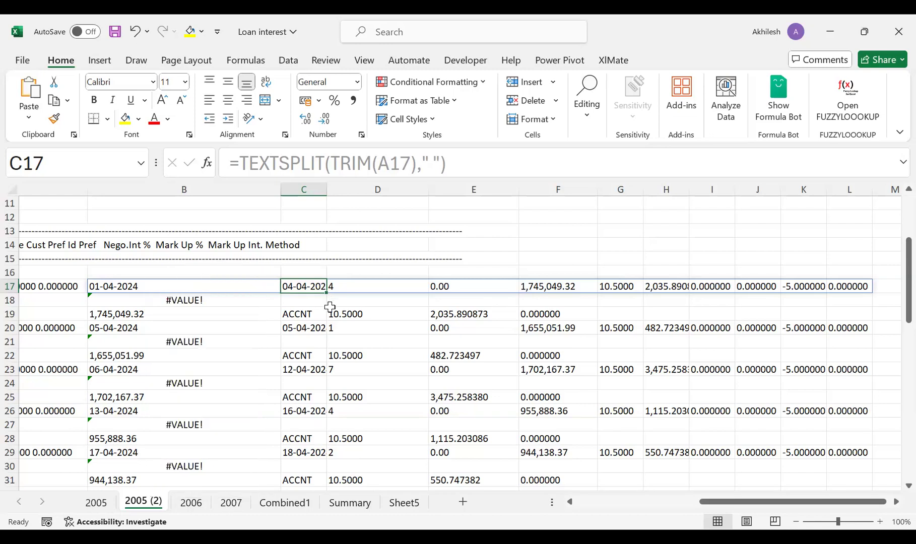
Set columns C to J to one uniform width and review the split record starting in B17
{"action": "key", "text": "ctrl+z"}
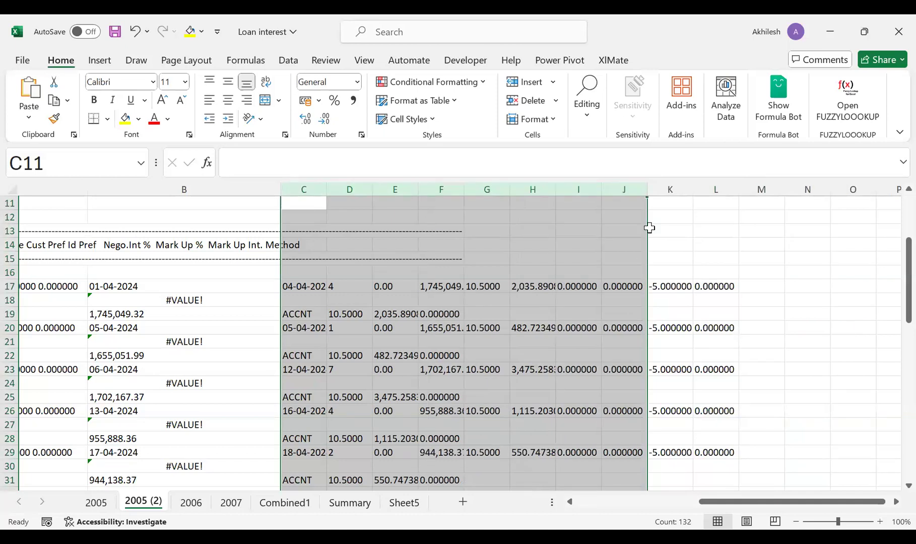
{"action": "left_click", "coordinate": [407, 356]}
{"action": "left_click", "coordinate": [242, 284]}
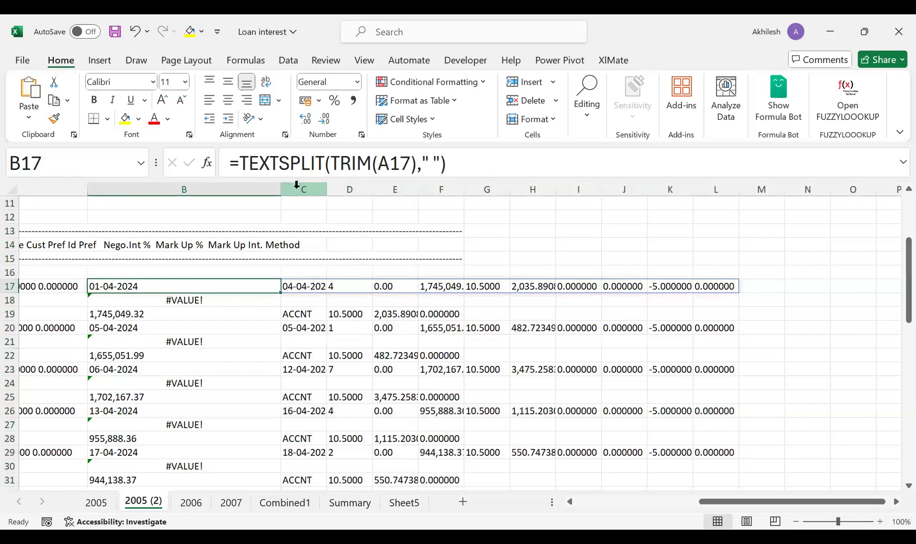
{"action": "left_click", "coordinate": [297, 186]}
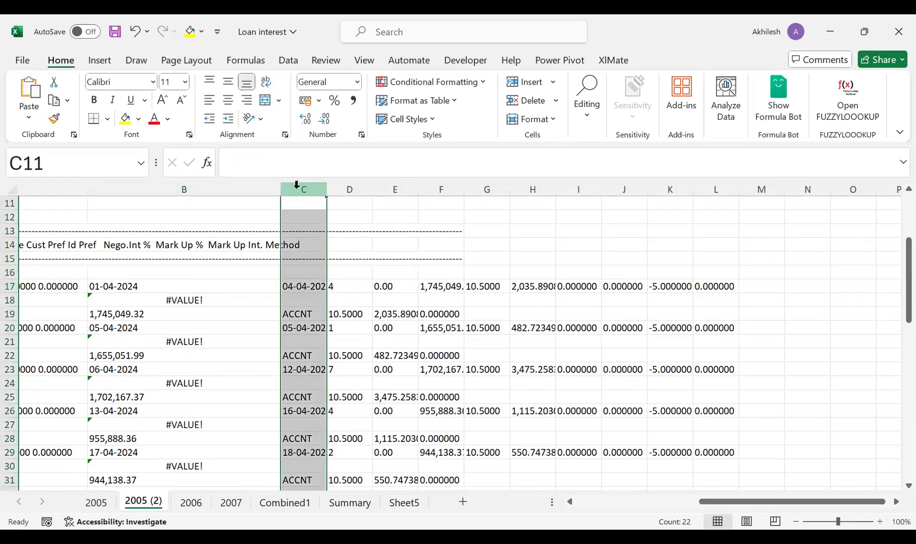
{"action": "left_click", "coordinate": [310, 287]}
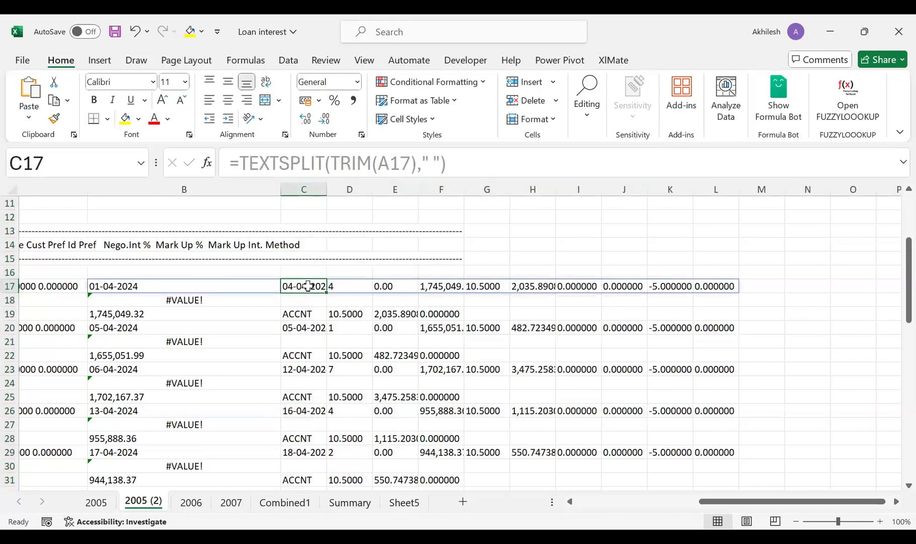
Delete column B so that only the original records in column A remain
{"action": "left_click", "coordinate": [122, 189]}
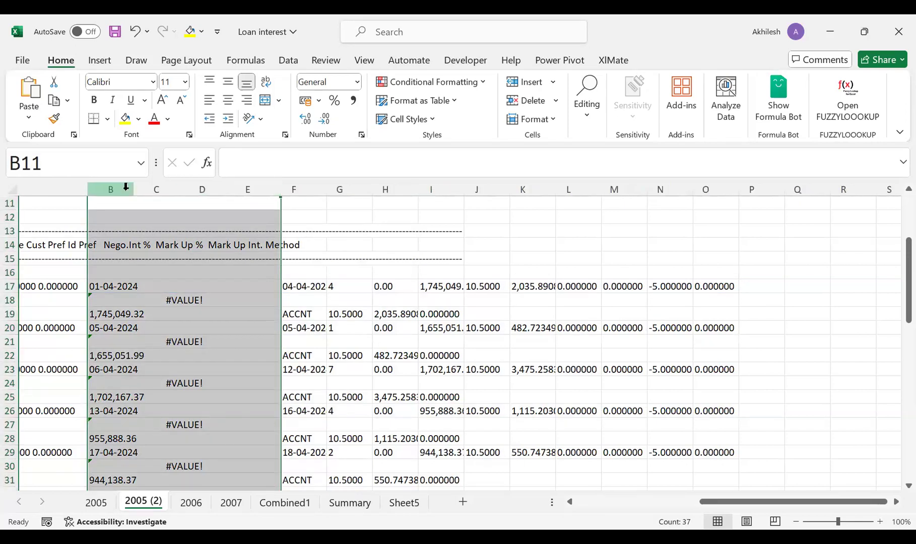
{"action": "key", "text": "ctrl+minus"}
{"action": "left_click", "coordinate": [693, 502]}
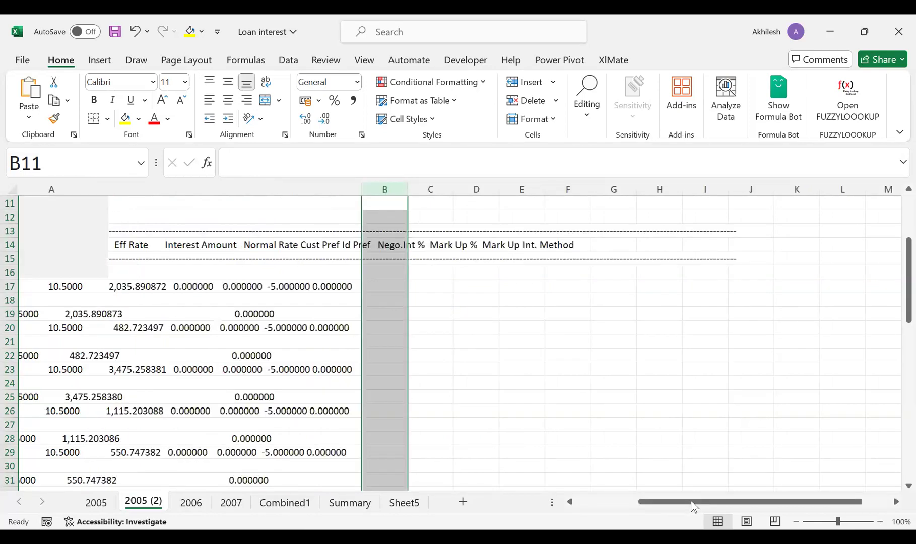
{"action": "left_click", "coordinate": [634, 504]}
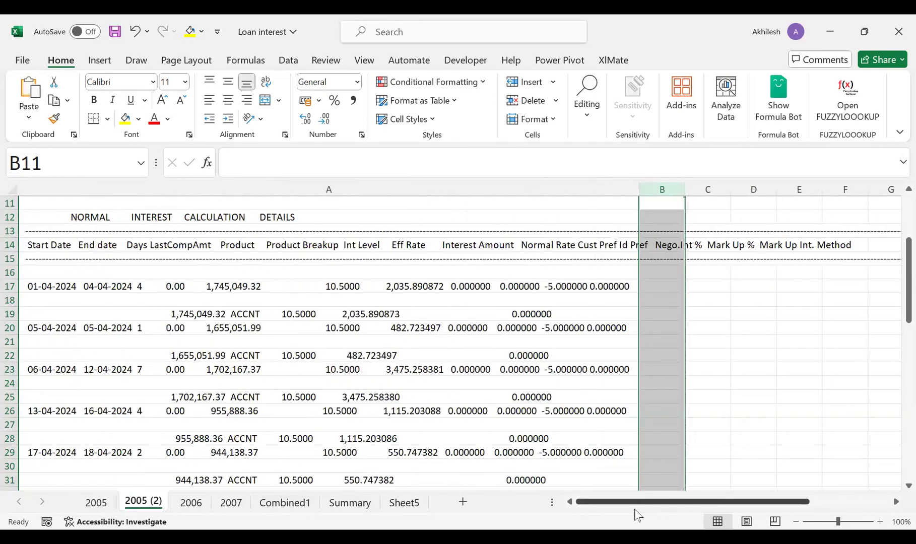
Save the Loan interest workbook and close it
{"action": "left_click", "coordinate": [48, 245]}
{"action": "key", "text": "ctrl+s"}
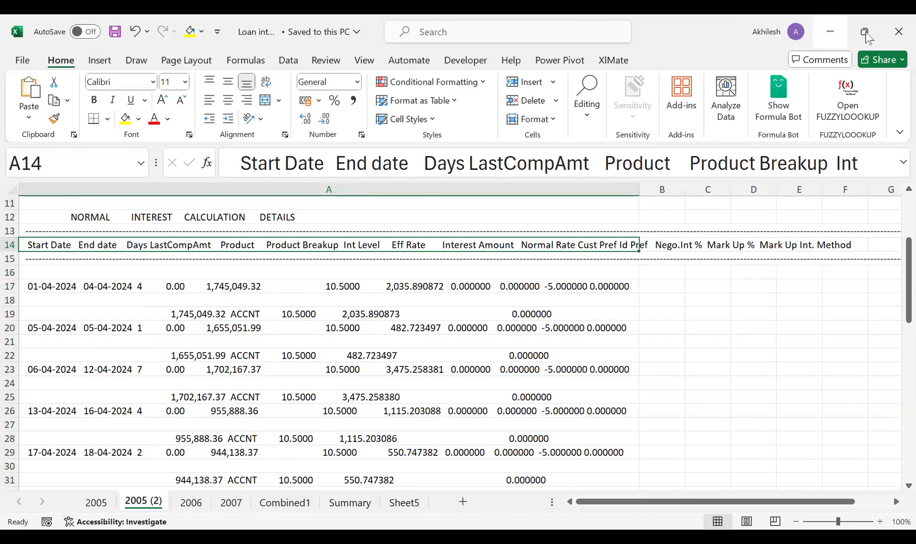
{"action": "left_click", "coordinate": [895, 34]}
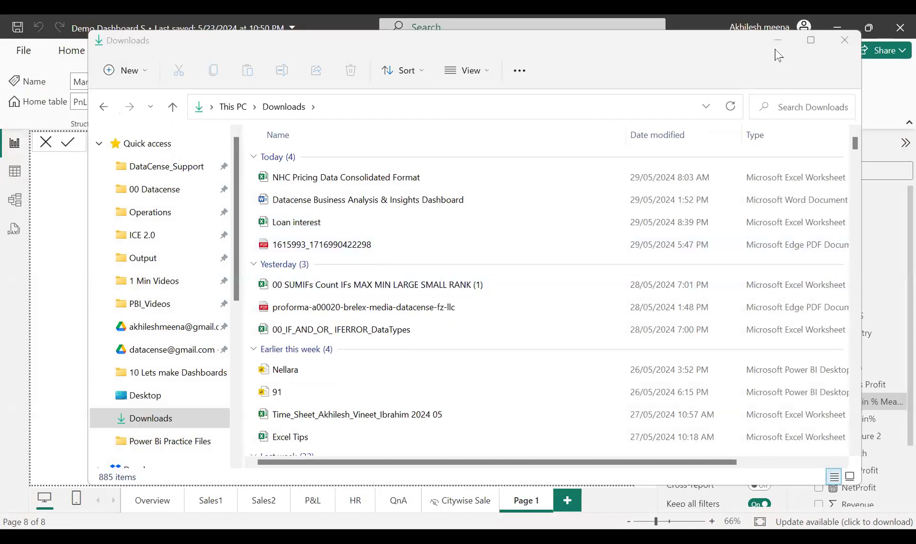
Create a new Microsoft Excel Worksheet on the desktop and open it in Excel
{"action": "left_click", "coordinate": [778, 40]}
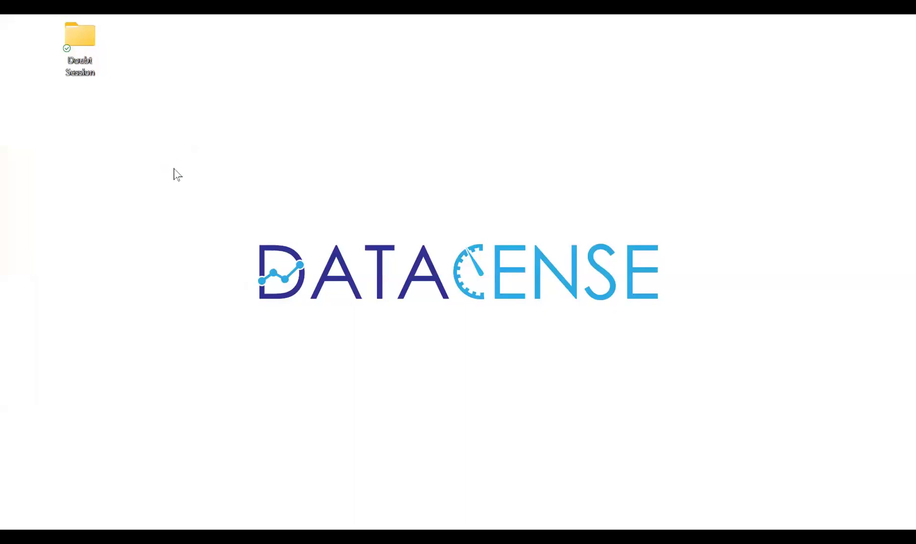
{"action": "right_click", "coordinate": [178, 190]}
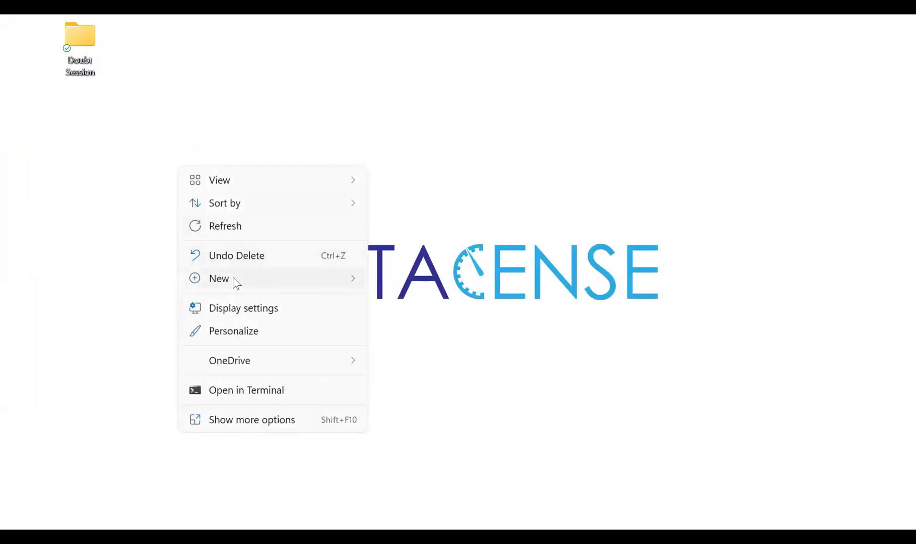
{"action": "mouse_move", "coordinate": [356, 280]}
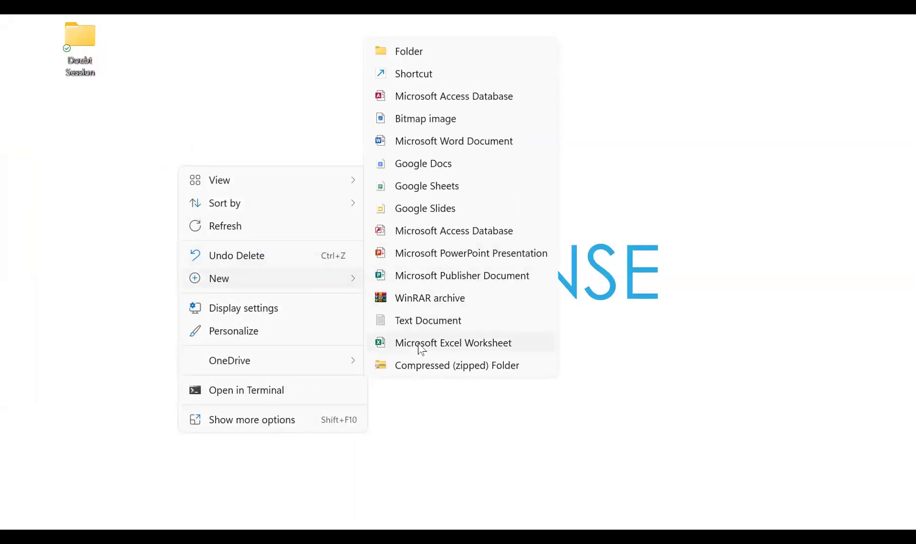
{"action": "key", "text": "Escape"}
{"action": "left_click", "coordinate": [206, 203]}
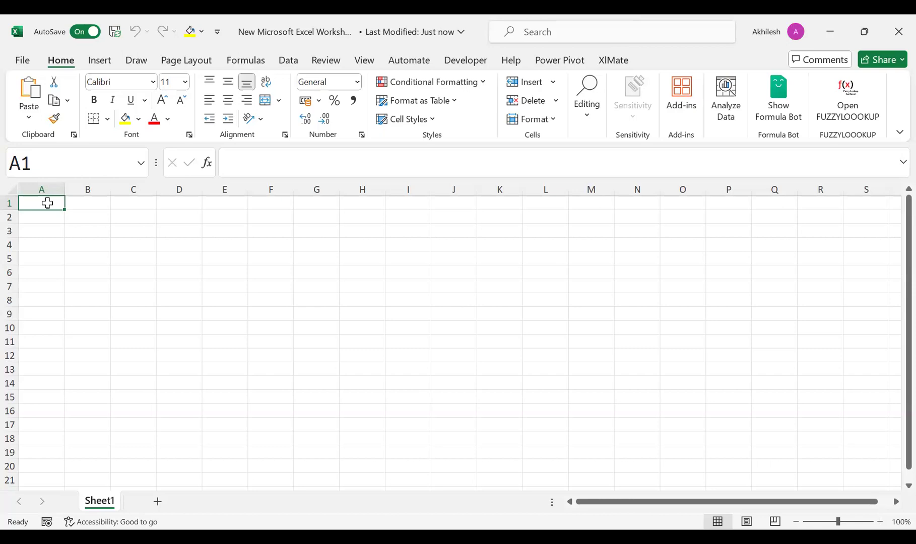
Select column A of the blank sheet and bring up the commands for getting and transforming data
{"action": "left_click", "coordinate": [48, 185]}
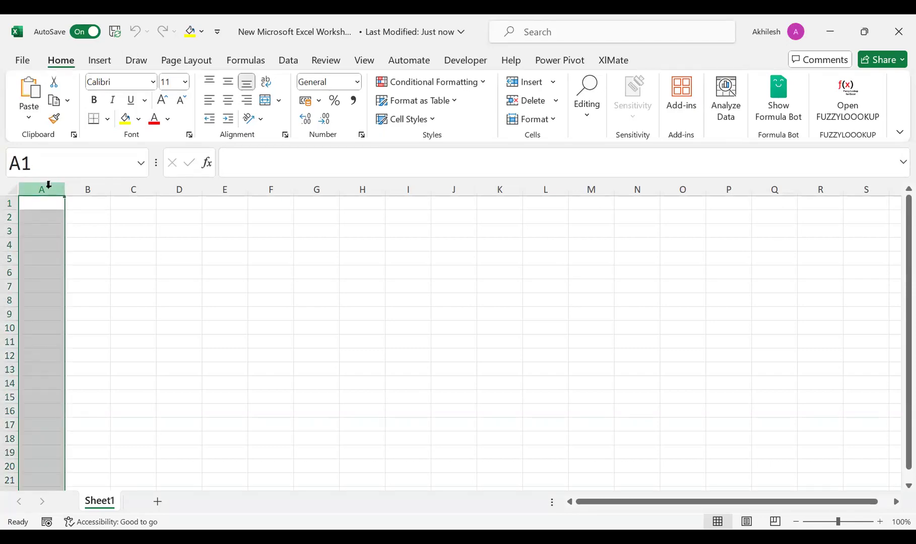
{"action": "left_click", "coordinate": [291, 61]}
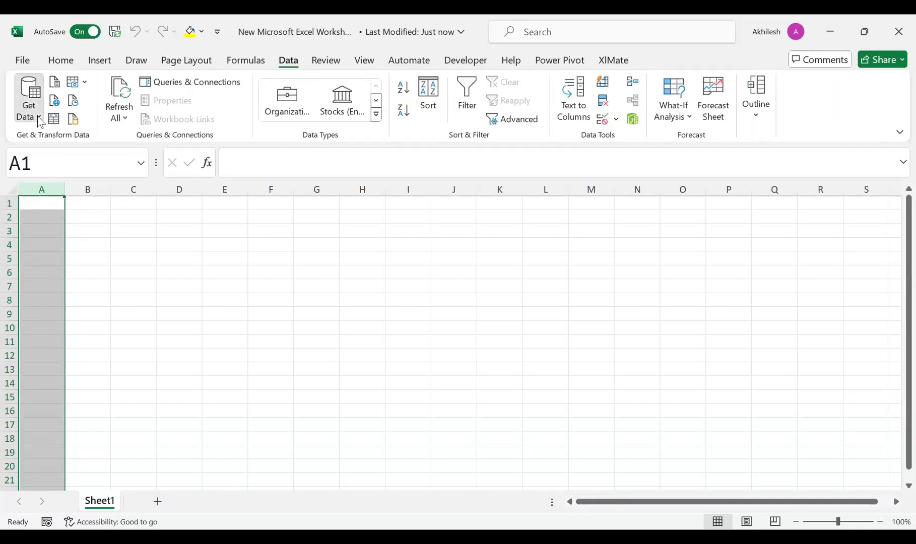
Switch to Power BI Desktop and create a new blank report
{"action": "left_click", "coordinate": [41, 121]}
{"action": "left_click", "coordinate": [241, 235]}
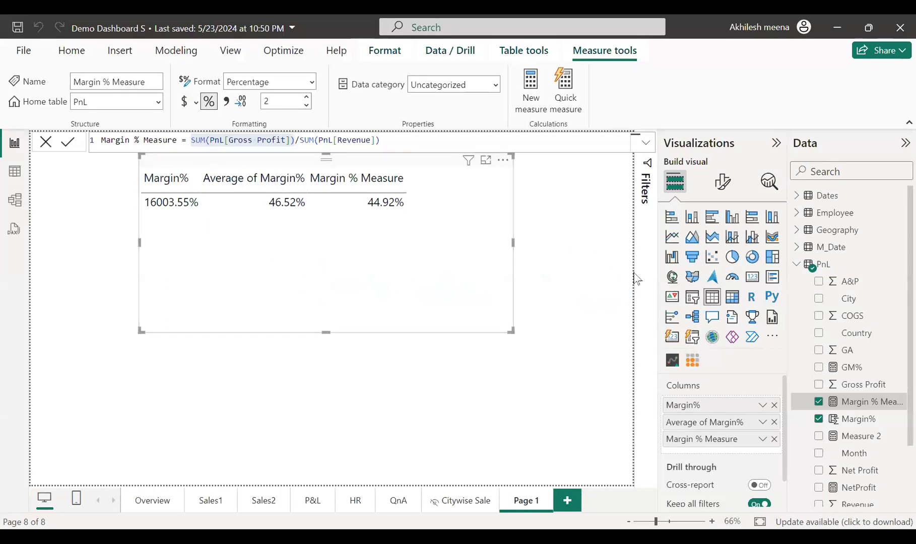
{"action": "left_click", "coordinate": [563, 265]}
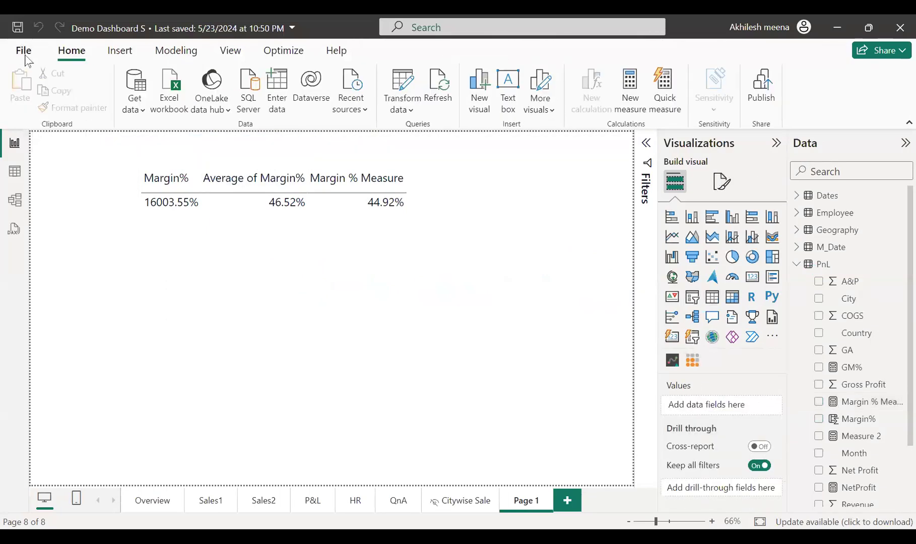
{"action": "left_click", "coordinate": [25, 56]}
{"action": "left_click", "coordinate": [237, 148]}
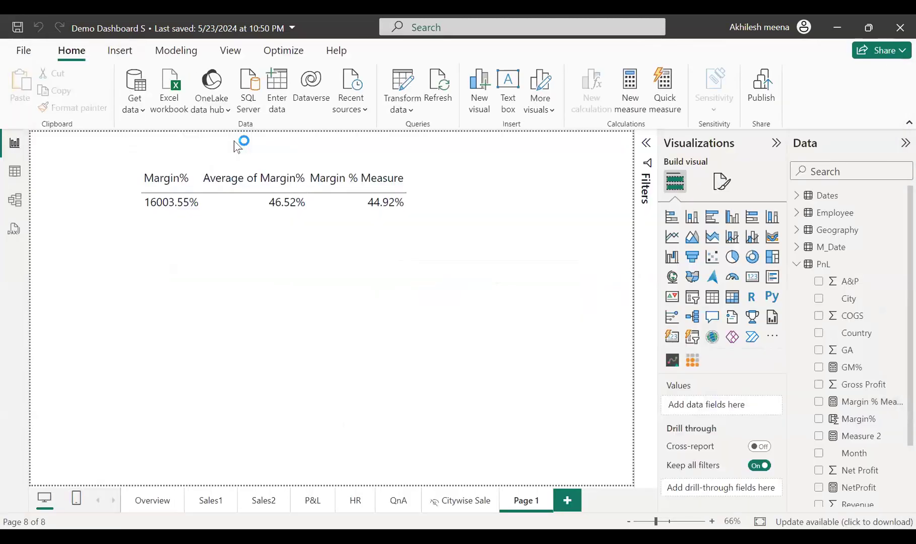
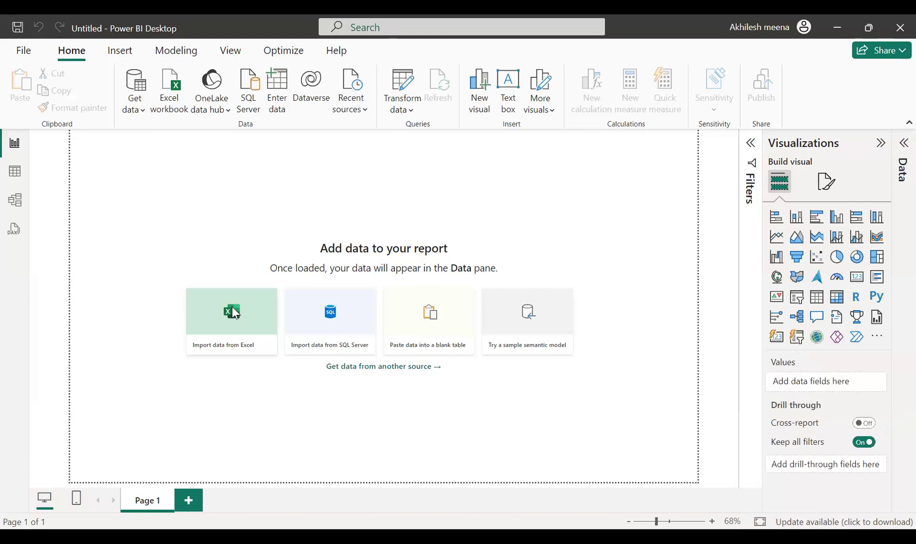
Import the 2005 sheet of the Loan interest workbook from Downloads and open it for transformation in Power Query Editor
{"action": "left_click", "coordinate": [233, 312]}
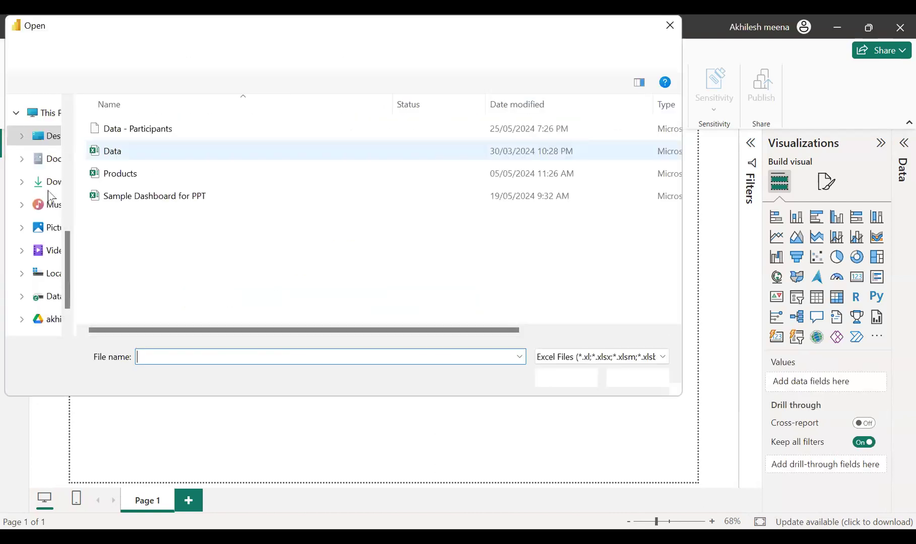
{"action": "left_click", "coordinate": [49, 187]}
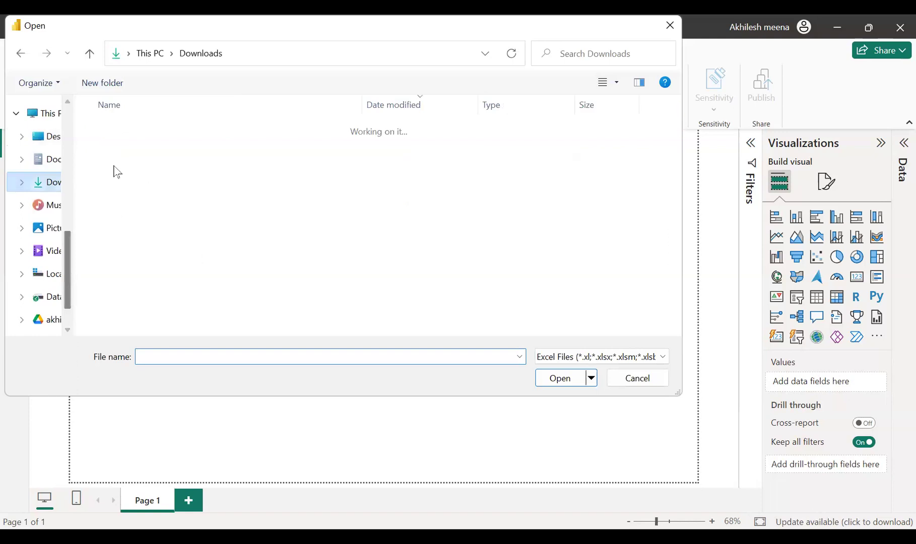
{"action": "left_click", "coordinate": [131, 148]}
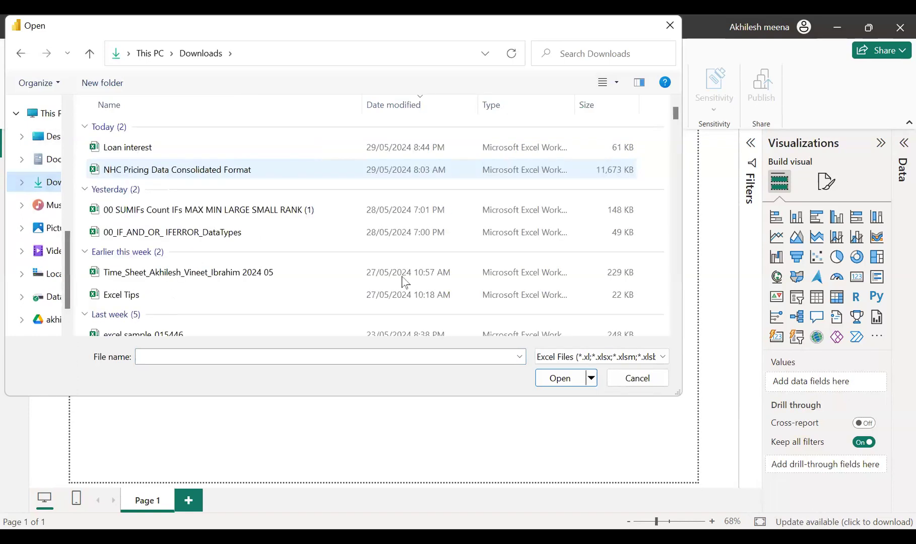
{"action": "left_click", "coordinate": [560, 379]}
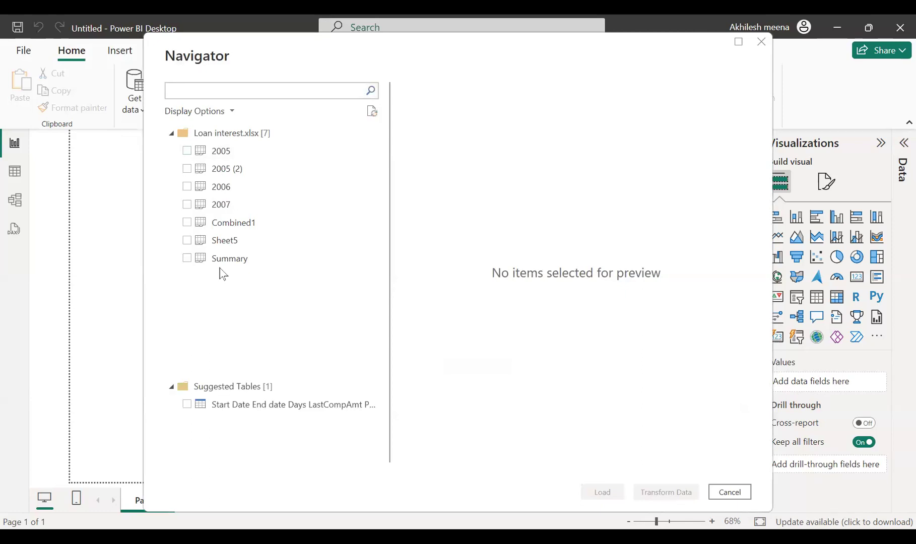
{"action": "left_click", "coordinate": [187, 151]}
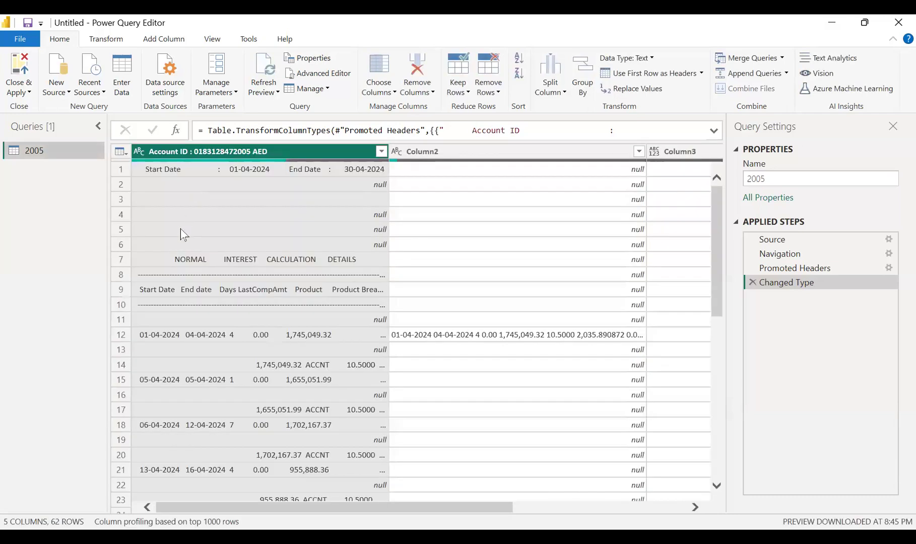
Collapse the queries list and delete the Changed Type, Promoted Headers and Navigation steps from the 2005 query, keeping only Source
{"action": "left_click", "coordinate": [99, 126]}
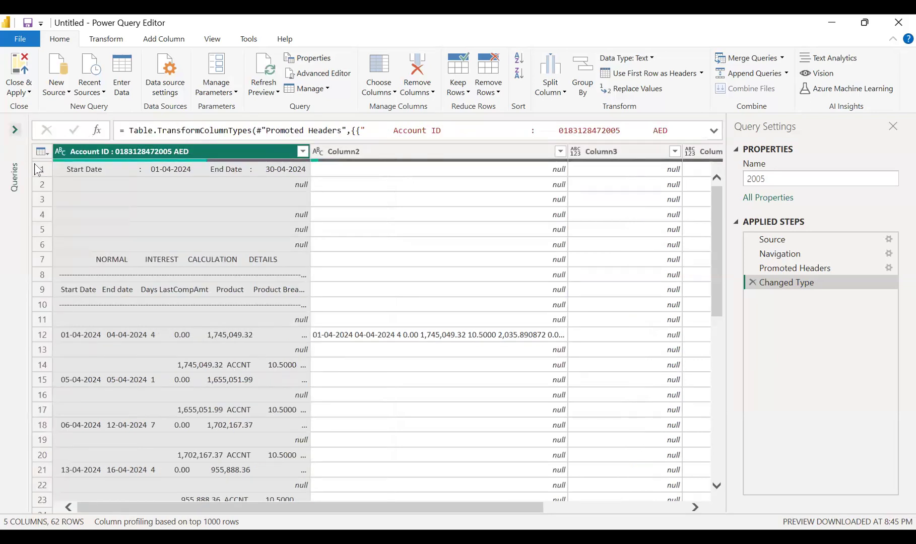
{"action": "left_click", "coordinate": [15, 169]}
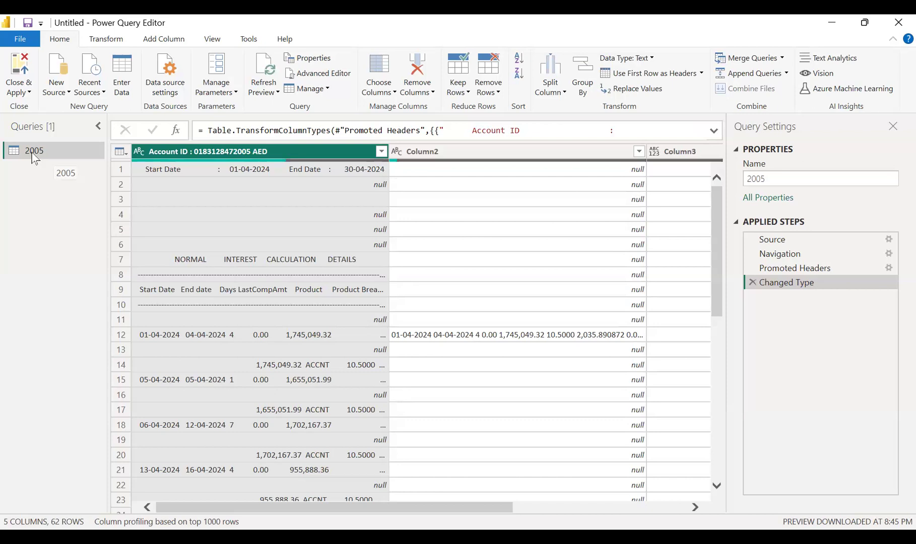
{"action": "left_click", "coordinate": [98, 126]}
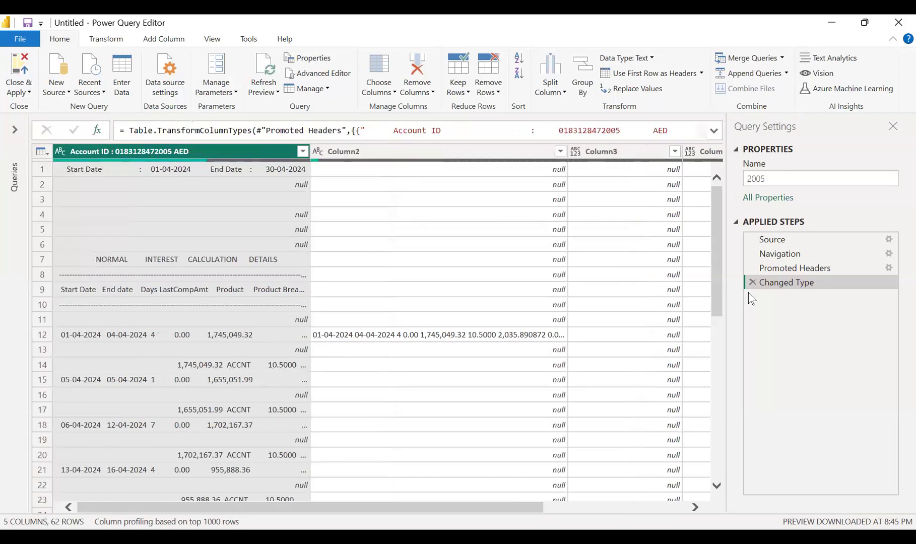
{"action": "left_click_drag", "start_coordinate": [772, 239], "coordinate": [776, 283]}
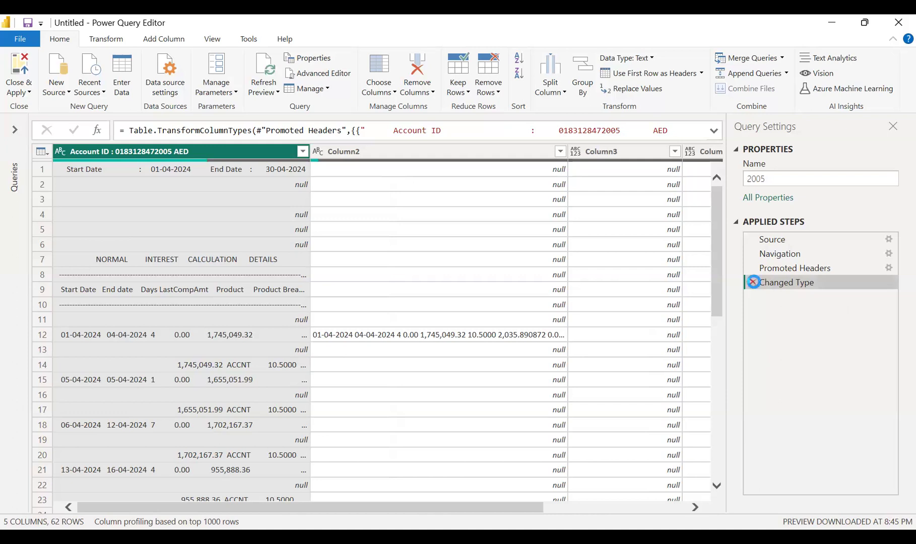
{"action": "left_click", "coordinate": [753, 283]}
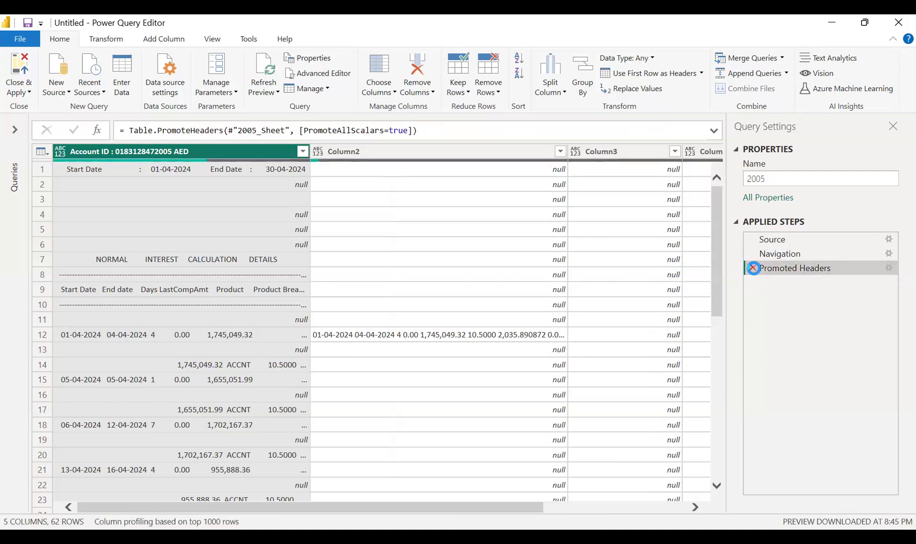
{"action": "left_click", "coordinate": [752, 268]}
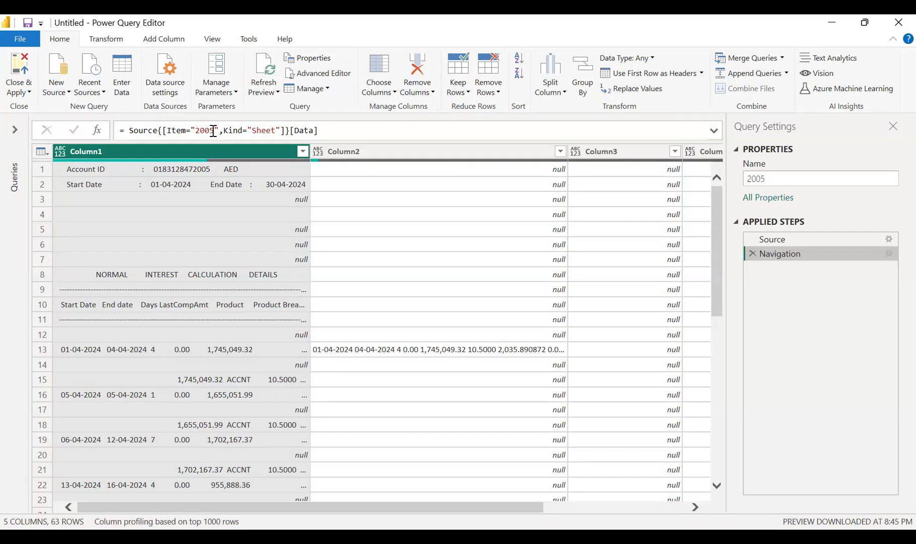
{"action": "left_click", "coordinate": [753, 254]}
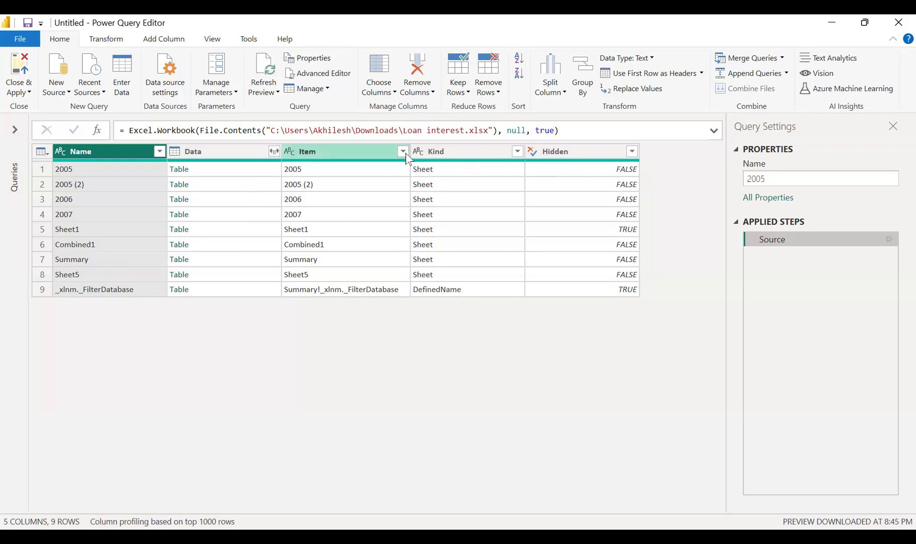
Filter the Kind column to exclude DefinedName, keeping only the Sheet rows
{"action": "left_click", "coordinate": [518, 151]}
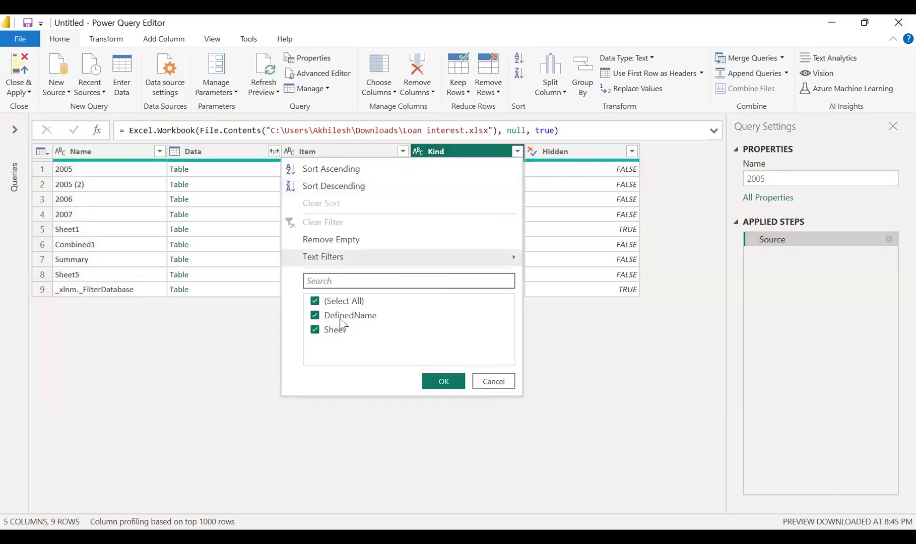
{"action": "left_click", "coordinate": [340, 321]}
{"action": "left_click", "coordinate": [446, 384]}
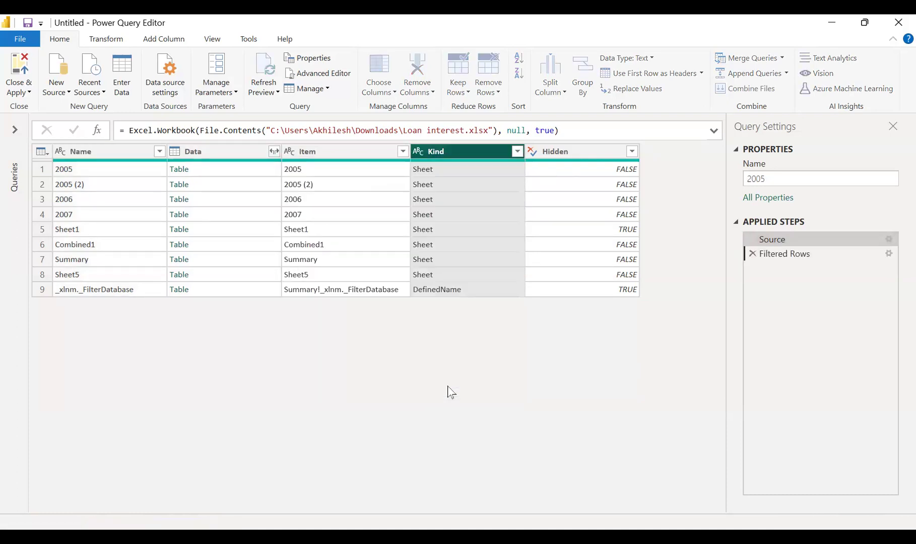
Filter the Name column to keep only the sheets 2005, 2006 and 2007
{"action": "left_click", "coordinate": [160, 151]}
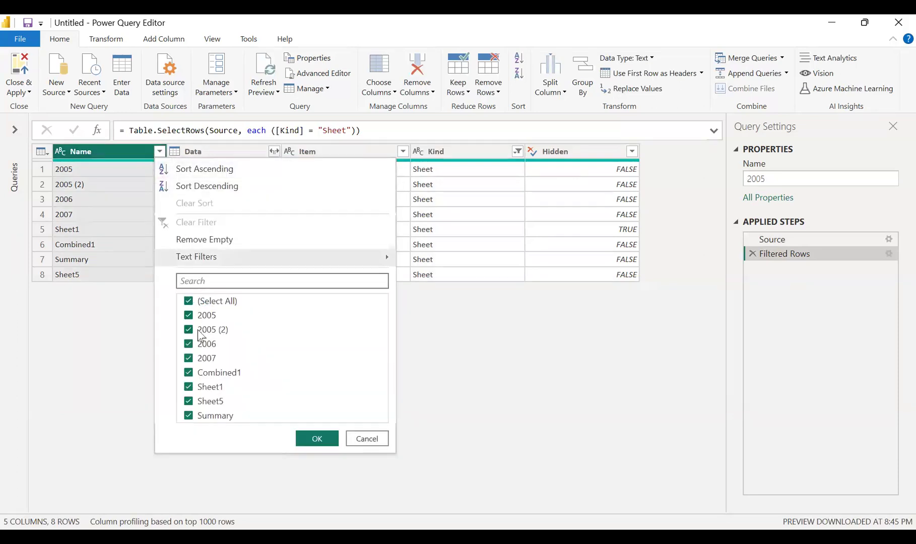
{"action": "left_click", "coordinate": [200, 331]}
{"action": "left_click", "coordinate": [217, 375]}
{"action": "left_click", "coordinate": [216, 388]}
{"action": "left_click", "coordinate": [216, 402]}
{"action": "left_click", "coordinate": [217, 416]}
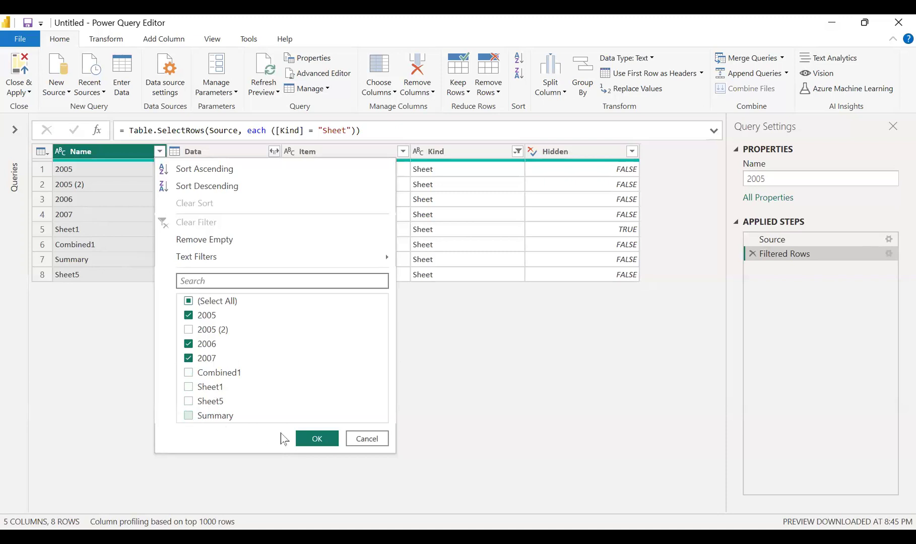
{"action": "left_click", "coordinate": [312, 442]}
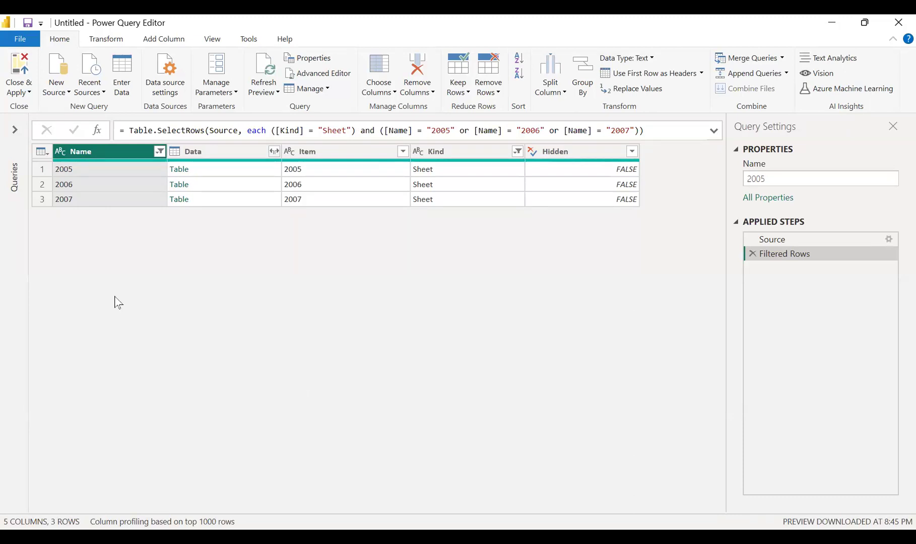
Remove all columns except Data from the filtered sheet list
{"action": "left_click", "coordinate": [228, 153]}
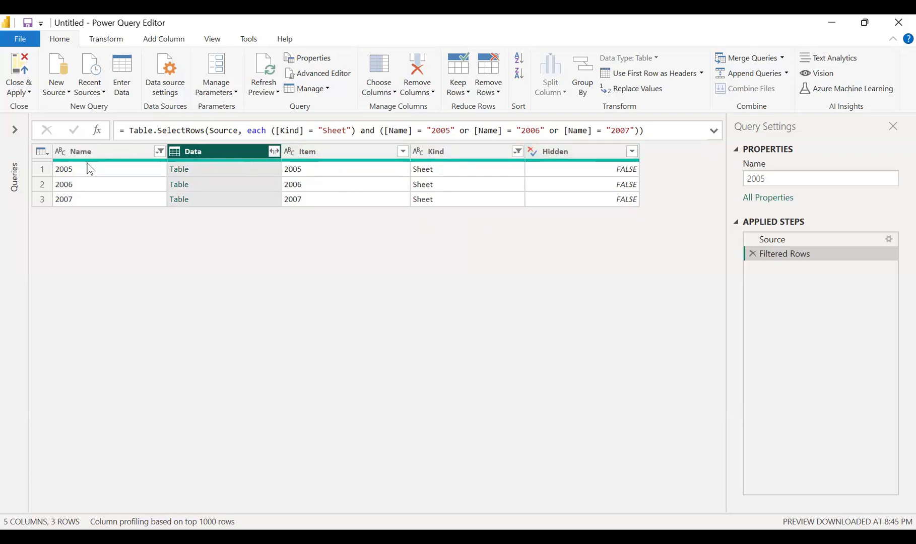
{"action": "right_click", "coordinate": [214, 157]}
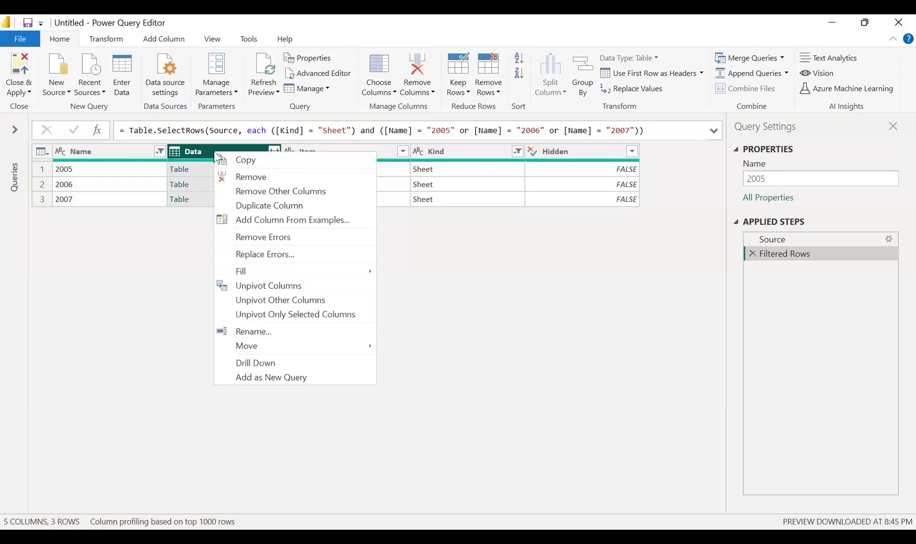
{"action": "left_click", "coordinate": [272, 193]}
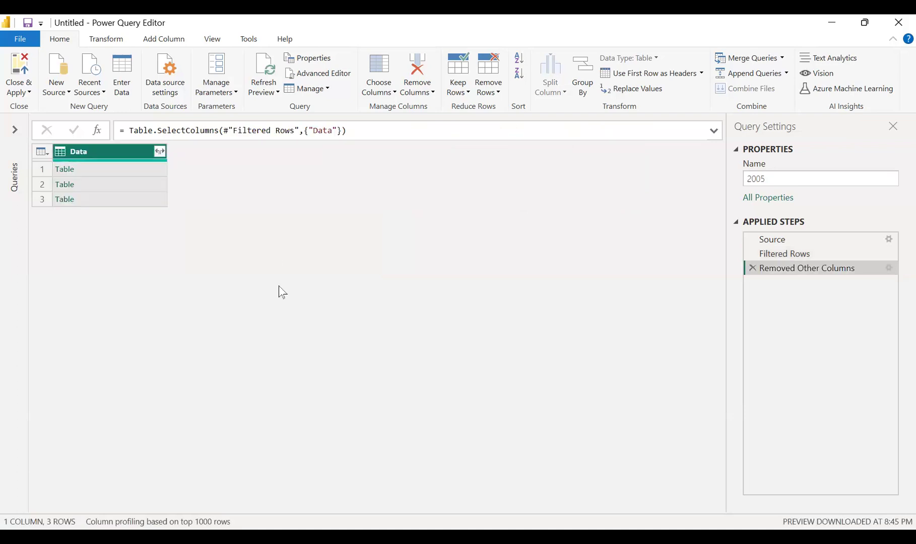
Expand Column1 through Column5 from the Data tables without the original column name prefix and review the combined rows
{"action": "left_click", "coordinate": [160, 151]}
{"action": "left_click", "coordinate": [205, 301]}
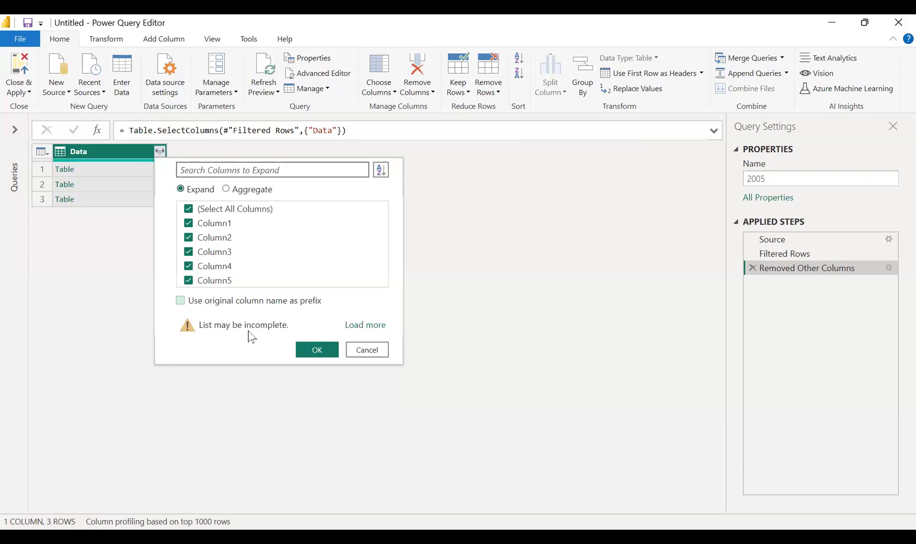
{"action": "left_click", "coordinate": [316, 355]}
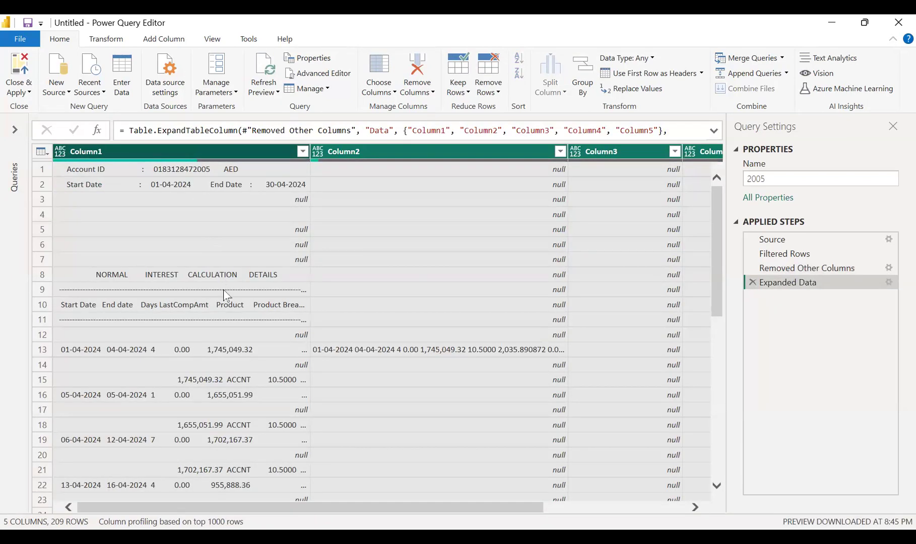
{"action": "scroll", "coordinate": [226, 308], "scroll_direction": "down", "scroll_amount": 9}
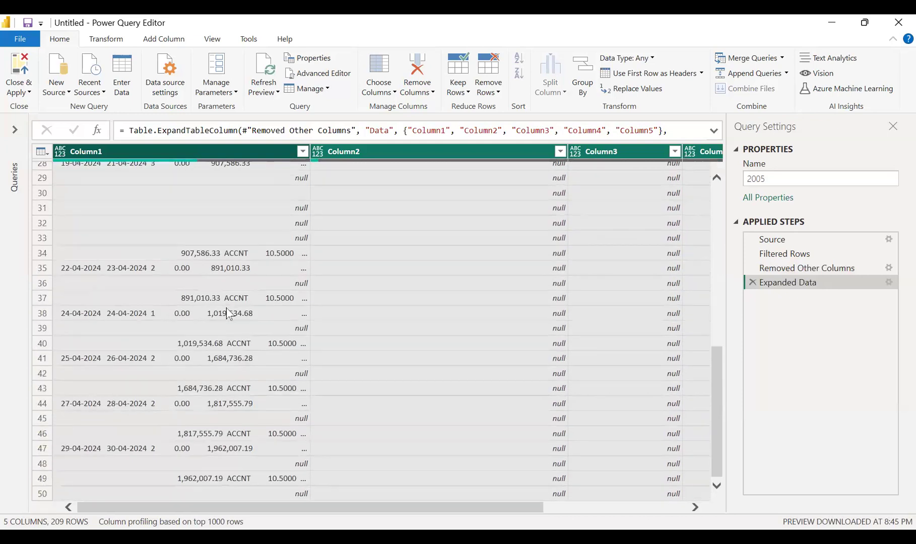
{"action": "scroll", "coordinate": [252, 381], "scroll_direction": "down", "scroll_amount": 17}
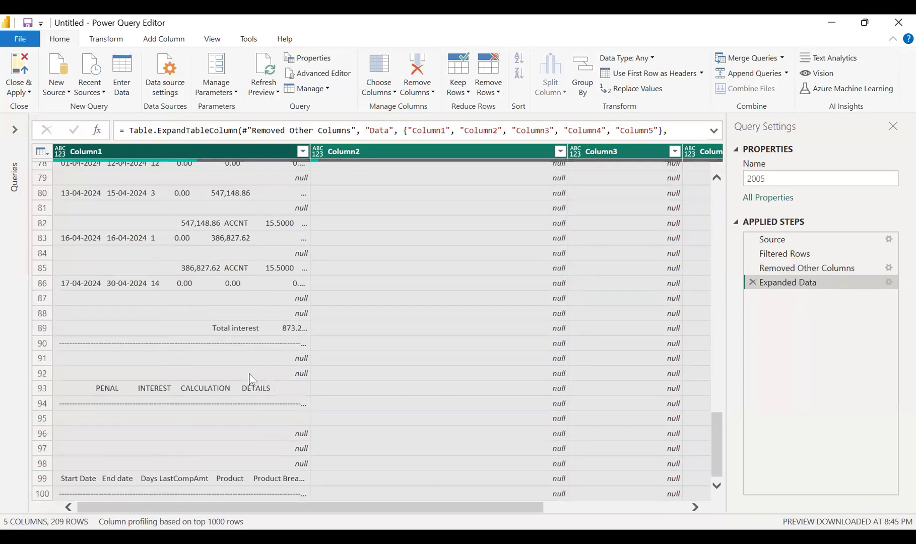
{"action": "scroll", "coordinate": [249, 373], "scroll_direction": "down", "scroll_amount": 17}
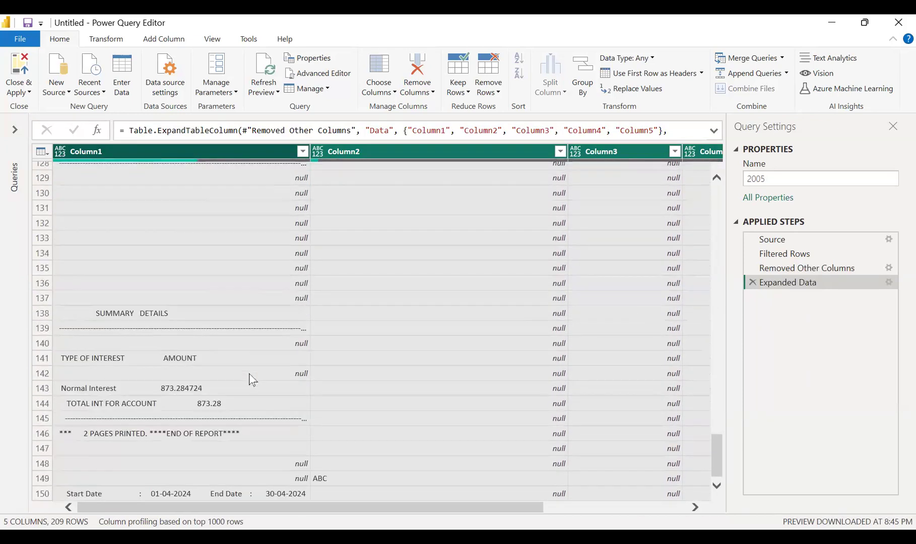
{"action": "scroll", "coordinate": [253, 381], "scroll_direction": "down", "scroll_amount": 20}
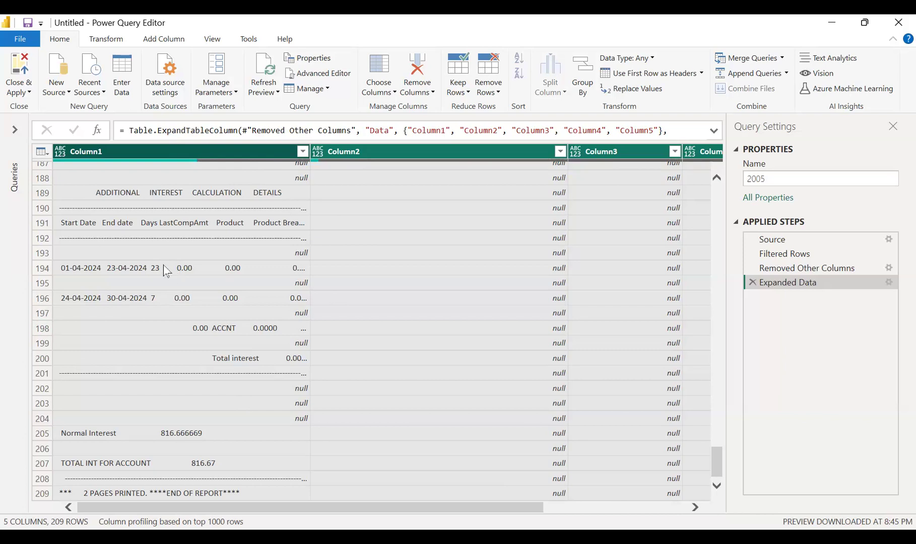
Delete the Expanded Data, Removed Other Columns and Filtered Rows steps to return the query to Source
{"action": "left_click", "coordinate": [752, 282]}
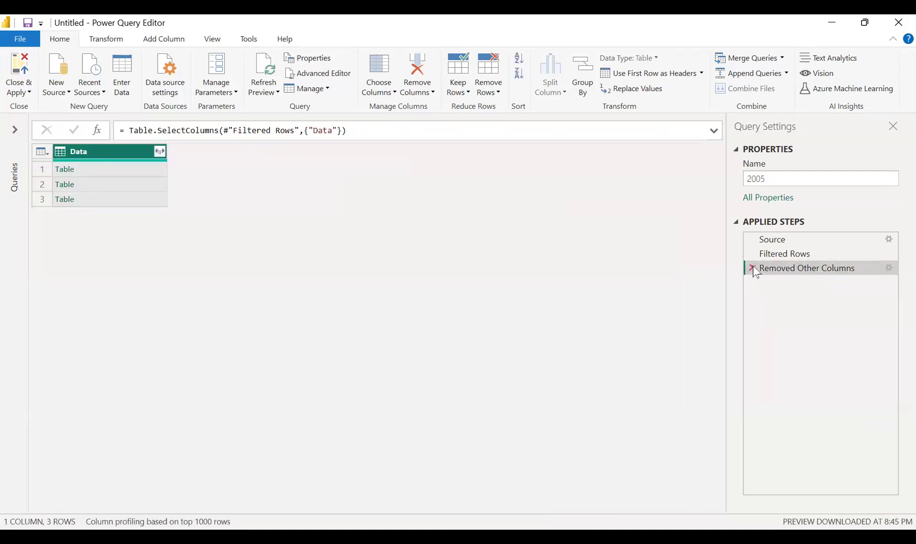
{"action": "left_click", "coordinate": [752, 269]}
{"action": "left_click", "coordinate": [752, 254]}
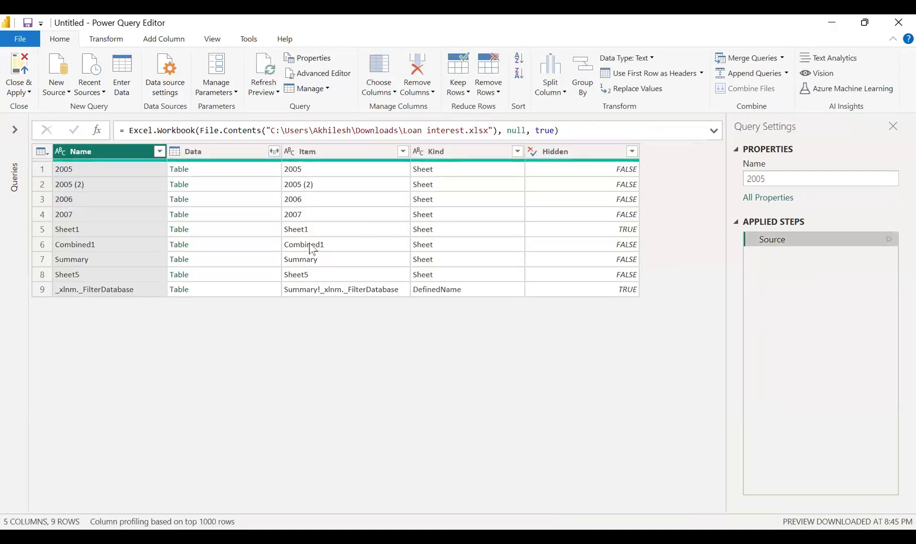
Open the table of the 2005 sheet and remove its top 8 rows
{"action": "left_click", "coordinate": [180, 173]}
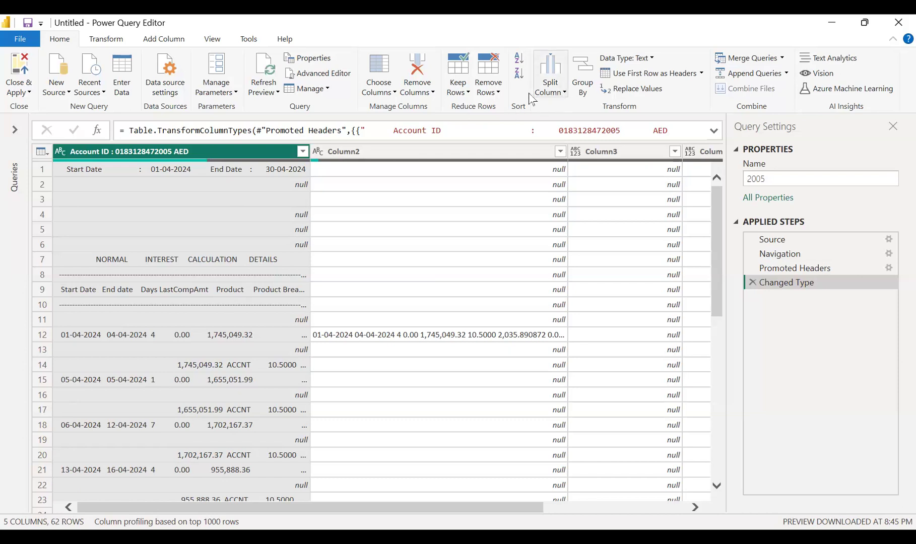
{"action": "left_click", "coordinate": [486, 91]}
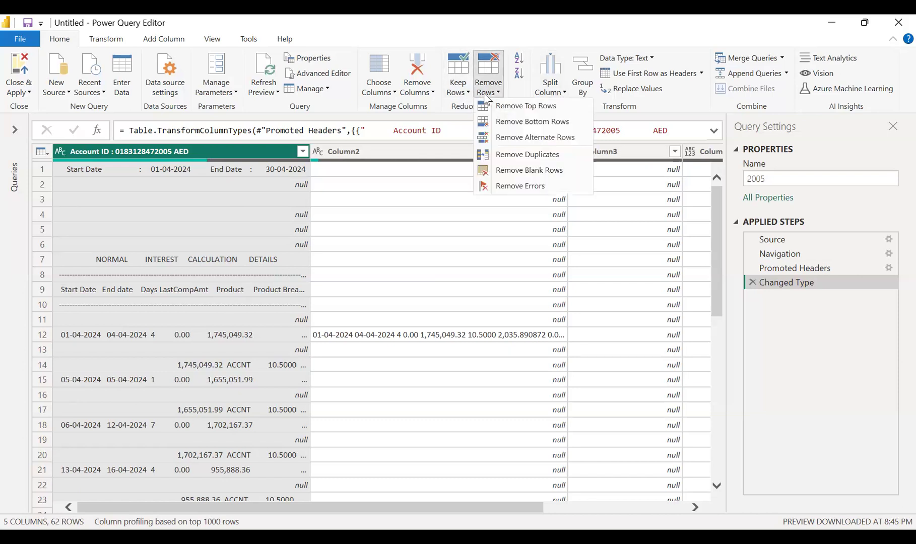
{"action": "left_click", "coordinate": [519, 106]}
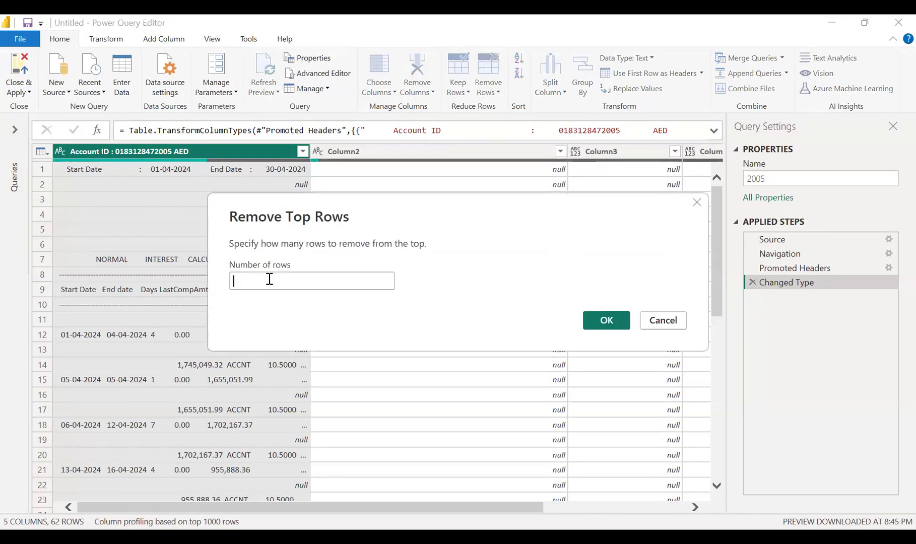
{"action": "type", "text": "8"}
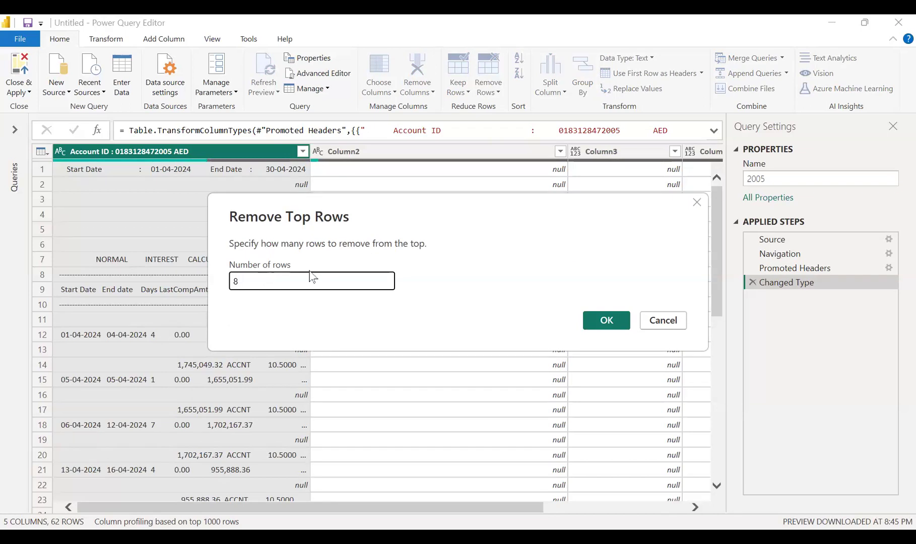
{"action": "left_click", "coordinate": [607, 321]}
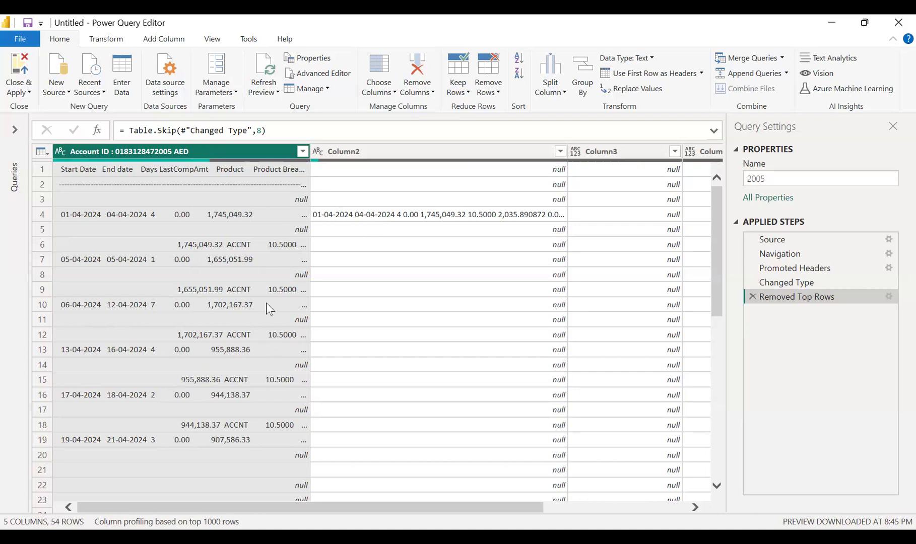
Remove all columns except the Account ID column and delete the blank rows
{"action": "right_click", "coordinate": [214, 158]}
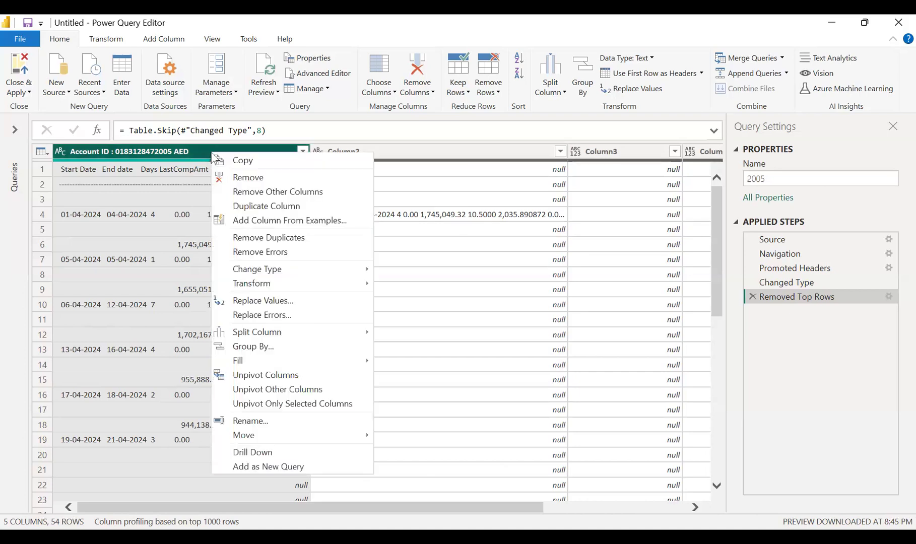
{"action": "left_click", "coordinate": [261, 192]}
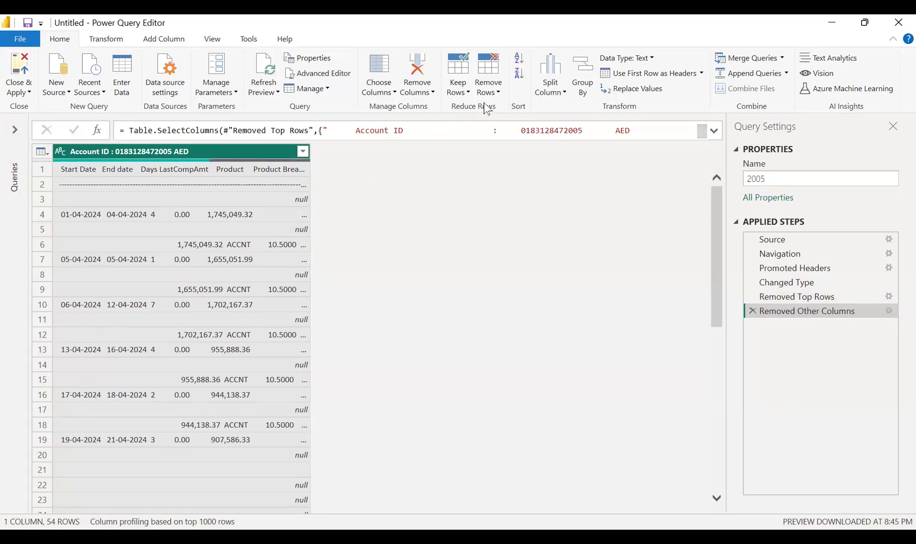
{"action": "left_click", "coordinate": [489, 88]}
{"action": "left_click", "coordinate": [523, 172]}
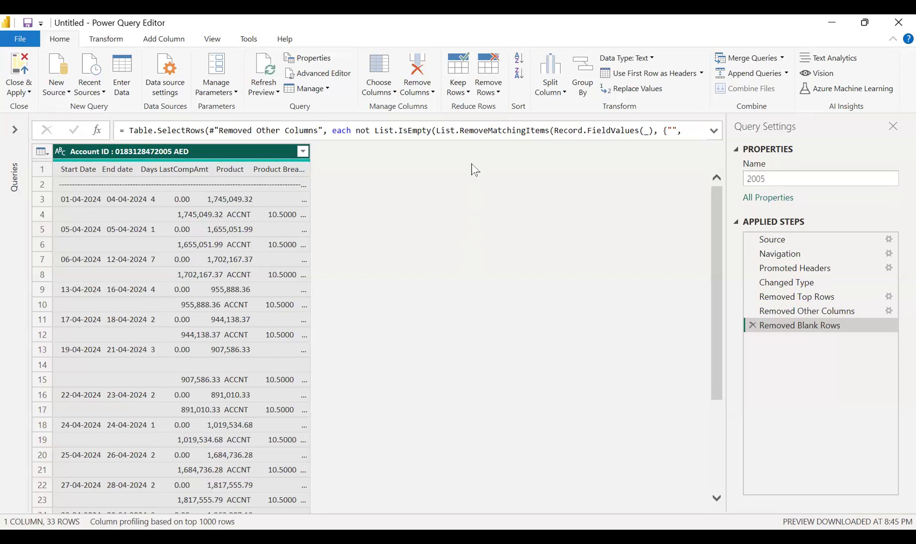
Try removing alternate rows with first row to remove 2, 1 row to remove and 1 row to keep
{"action": "left_click", "coordinate": [497, 96]}
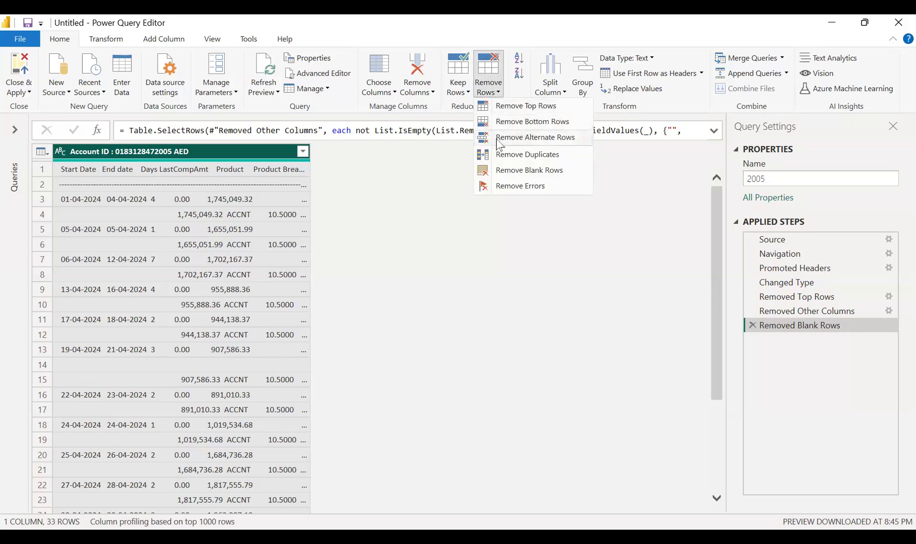
{"action": "left_click", "coordinate": [534, 143]}
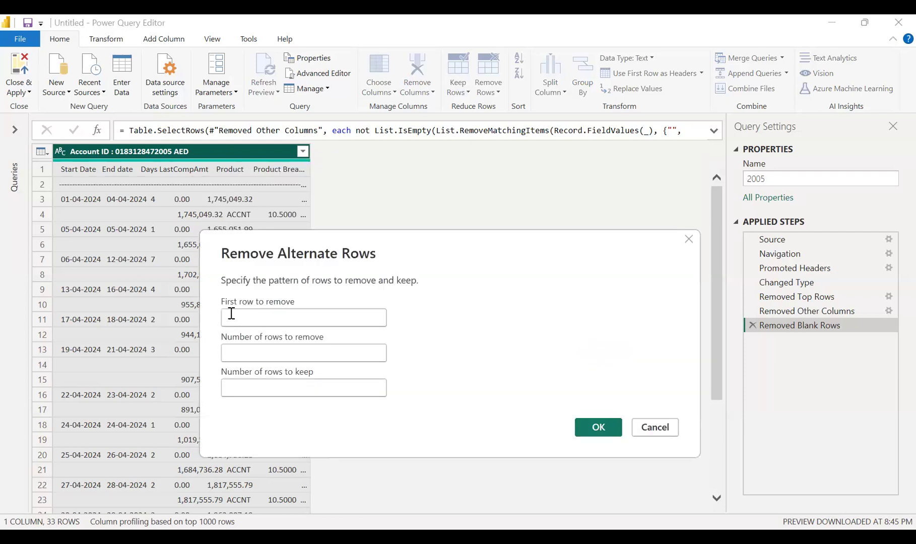
{"action": "left_click", "coordinate": [262, 317]}
{"action": "type", "text": "2"}
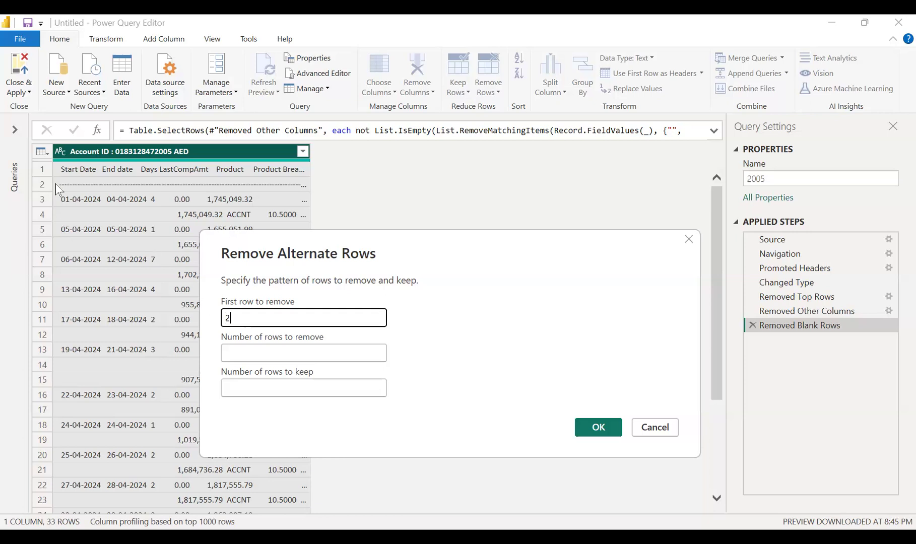
{"action": "left_click", "coordinate": [264, 350]}
{"action": "type", "text": "1"}
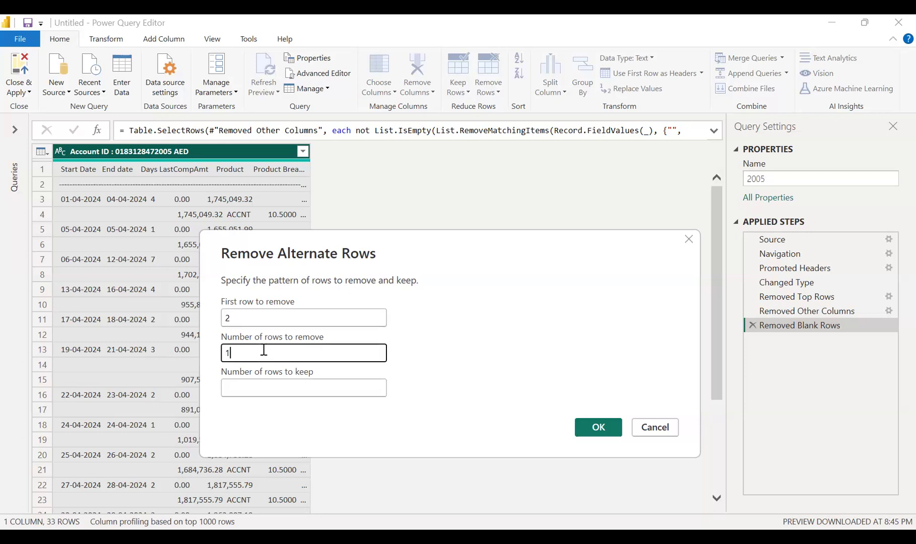
{"action": "left_click", "coordinate": [284, 387]}
{"action": "type", "text": "1"}
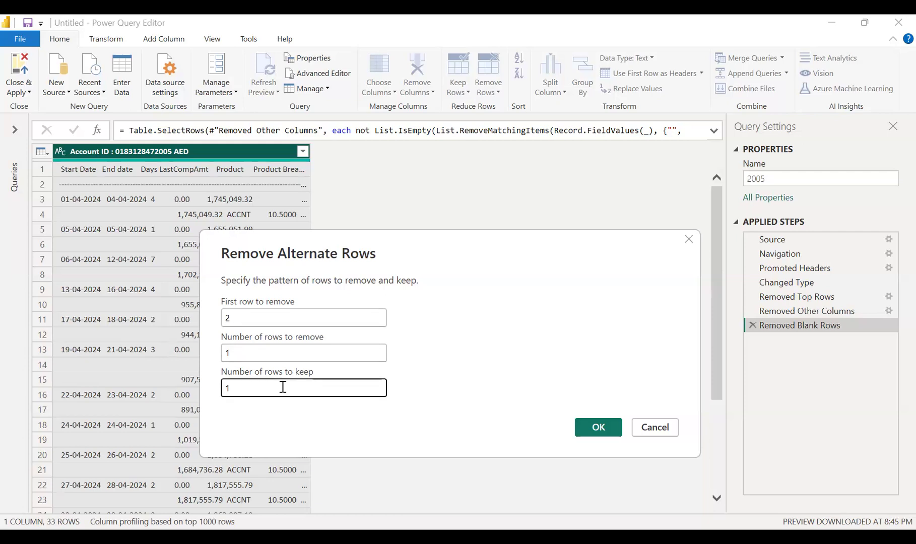
{"action": "left_click", "coordinate": [598, 429]}
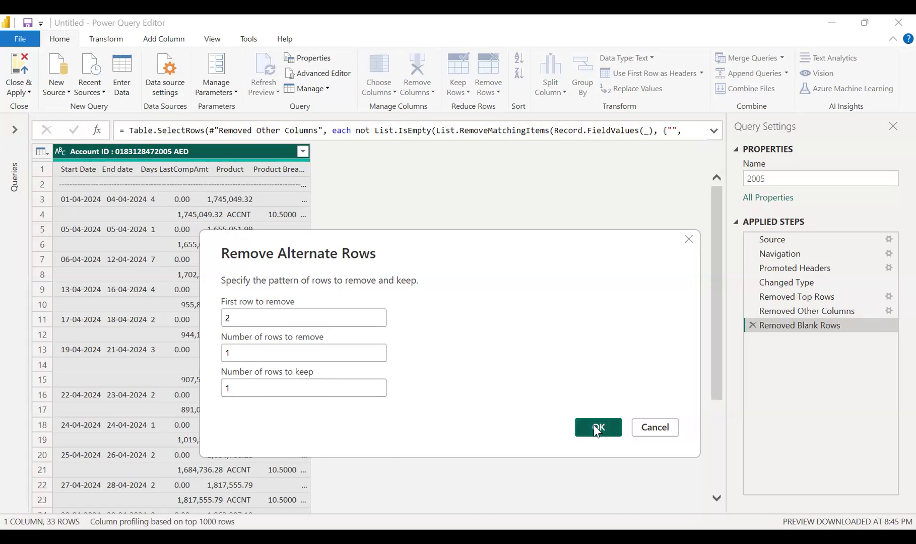
{"action": "left_click", "coordinate": [597, 429]}
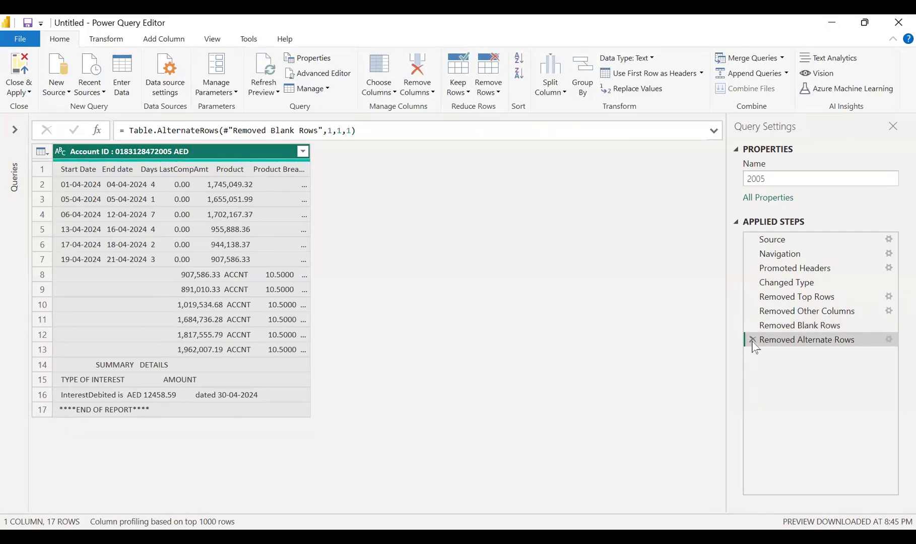
Try setting the number of rows to keep to 0 in the Removed Alternate Rows step
{"action": "left_click", "coordinate": [890, 339]}
{"action": "left_click_drag", "start_coordinate": [267, 312], "coordinate": [220, 324]}
{"action": "key", "text": "BackSpace"}
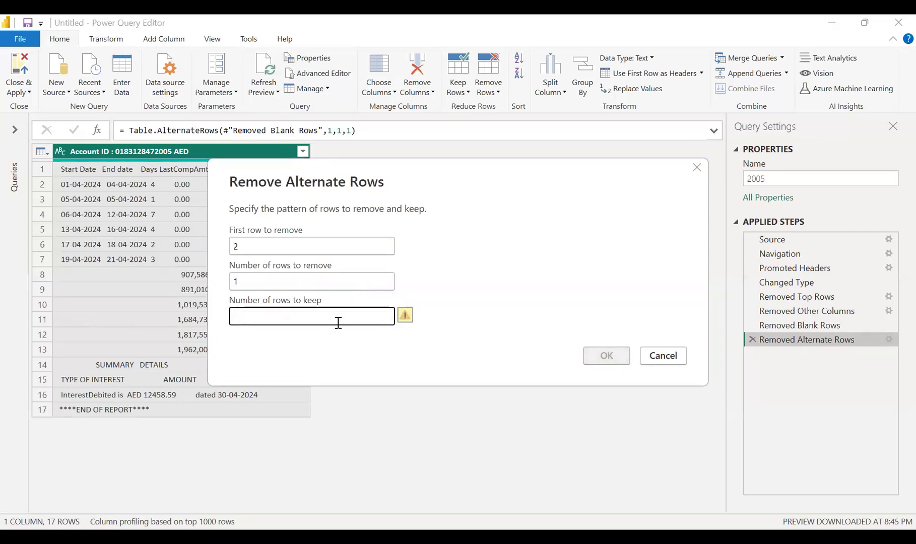
{"action": "type", "text": "0"}
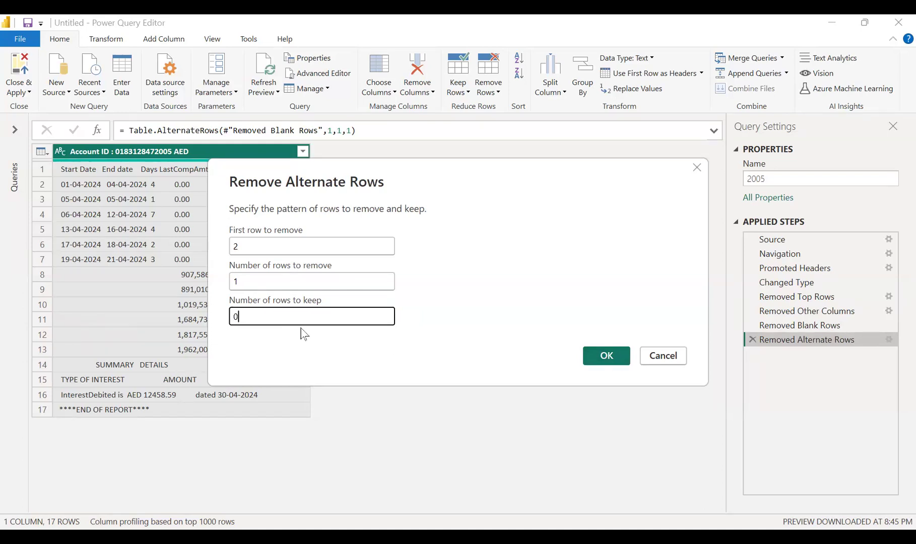
{"action": "left_click", "coordinate": [607, 356]}
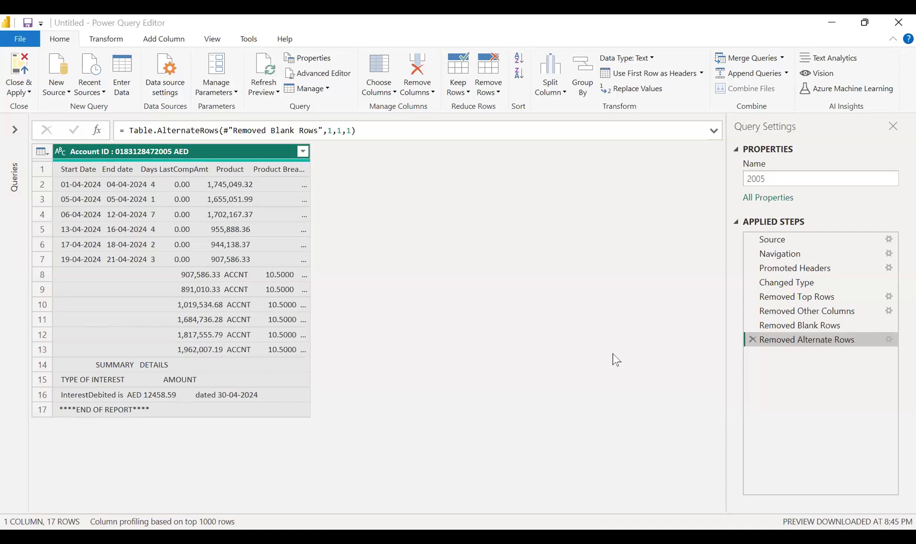
Try setting the number of rows to keep to 10 in the Removed Alternate Rows step
{"action": "left_click", "coordinate": [889, 339]}
{"action": "type", "text": "2"}
{"action": "key", "text": "Tab"}
{"action": "key", "text": "Tab"}
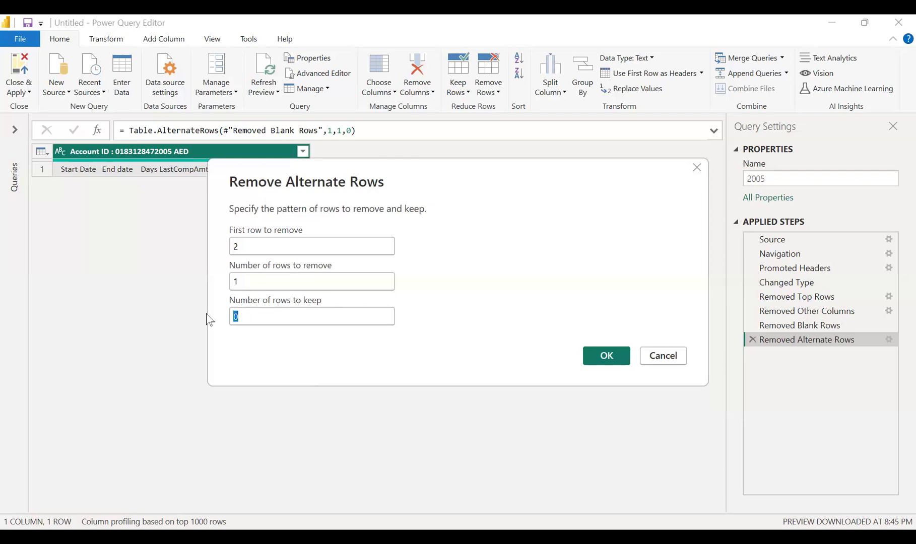
{"action": "type", "text": "10"}
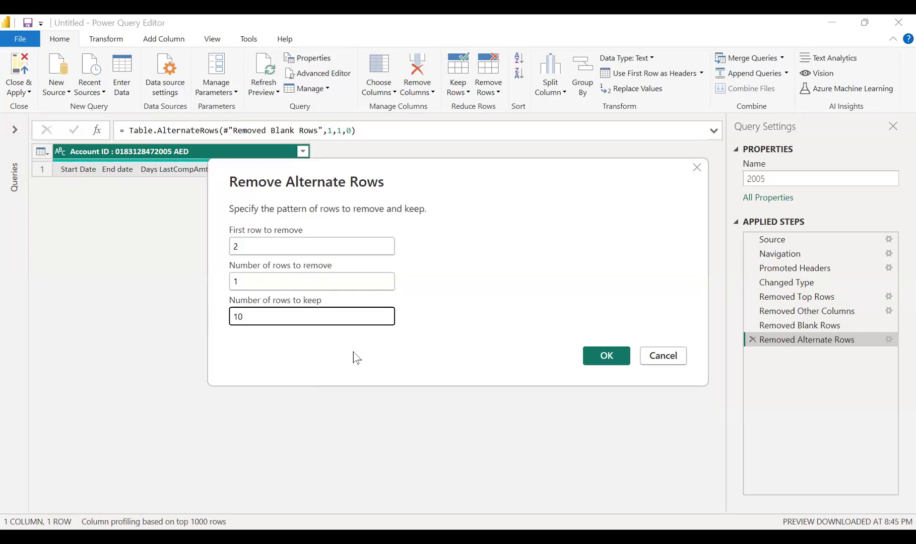
{"action": "left_click", "coordinate": [597, 362]}
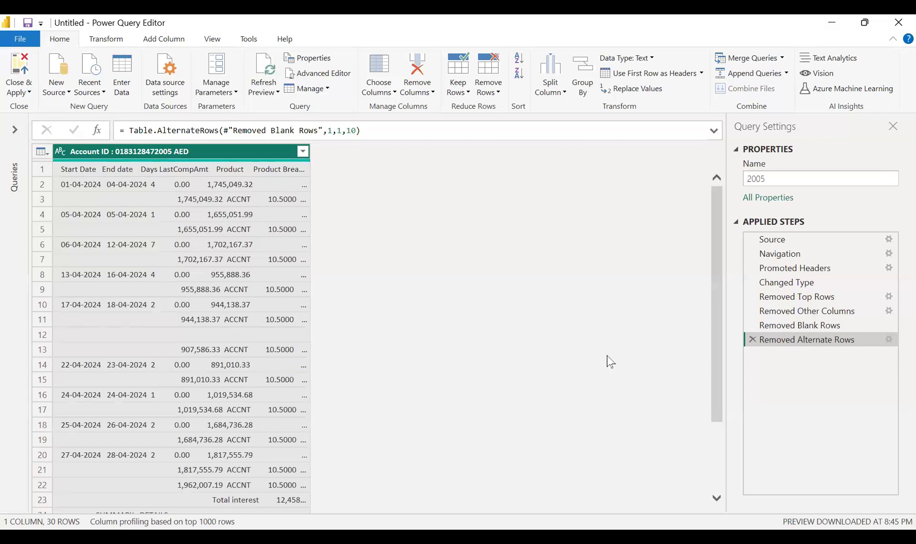
Delete the Removed Alternate Rows step to return the query to Removed Blank Rows
{"action": "left_click", "coordinate": [753, 340]}
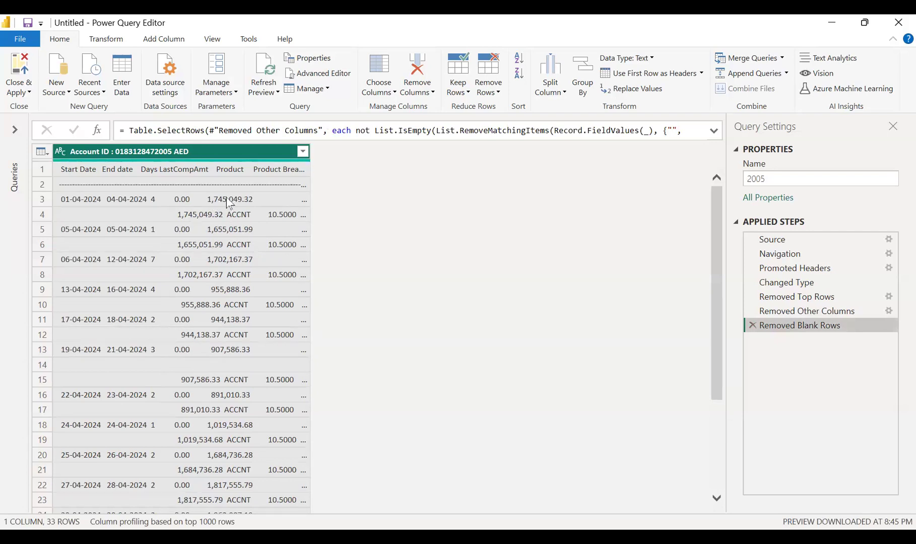
{"action": "left_click", "coordinate": [489, 91]}
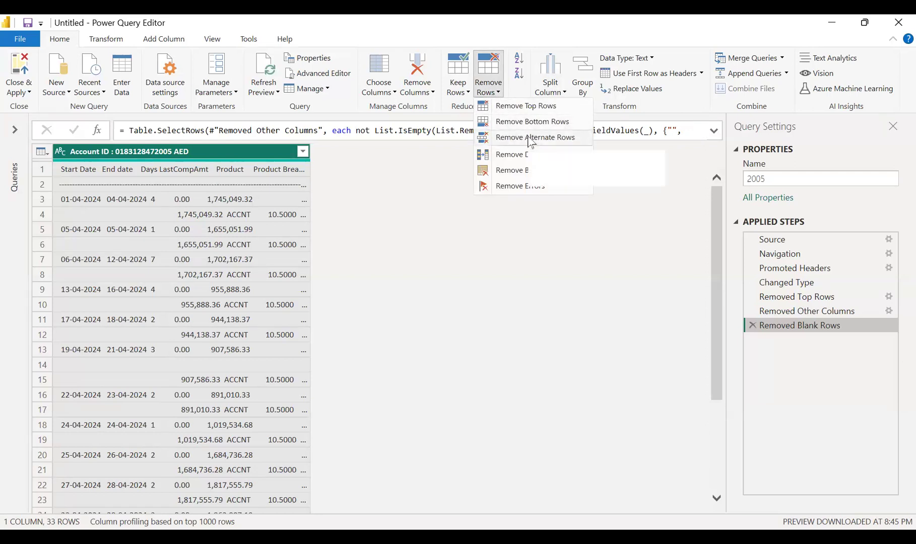
{"action": "key", "text": "Escape"}
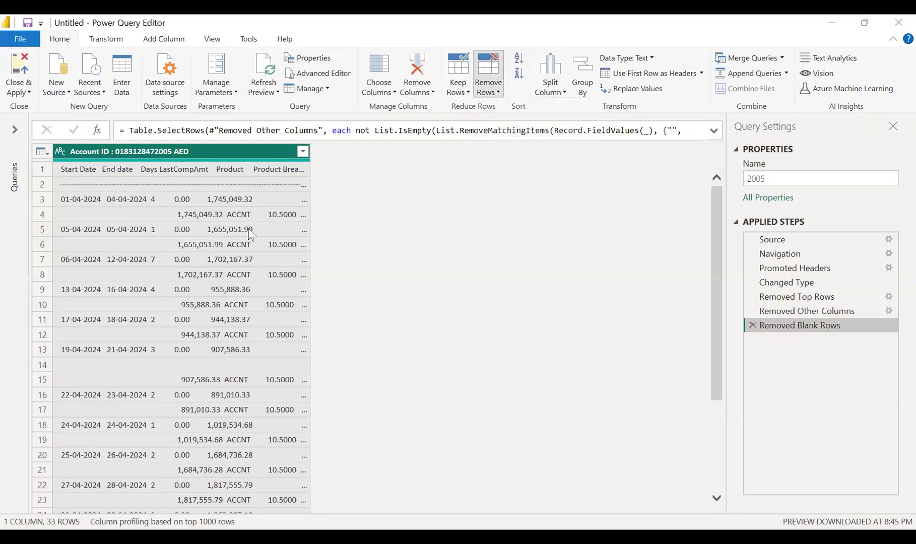
{"action": "left_click", "coordinate": [671, 364]}
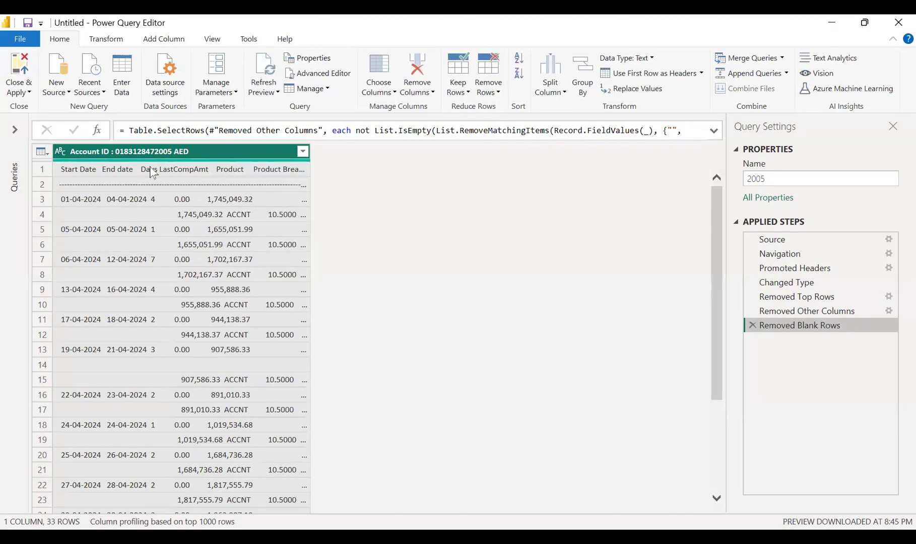
Add an index column starting from 1
{"action": "left_click", "coordinate": [160, 40]}
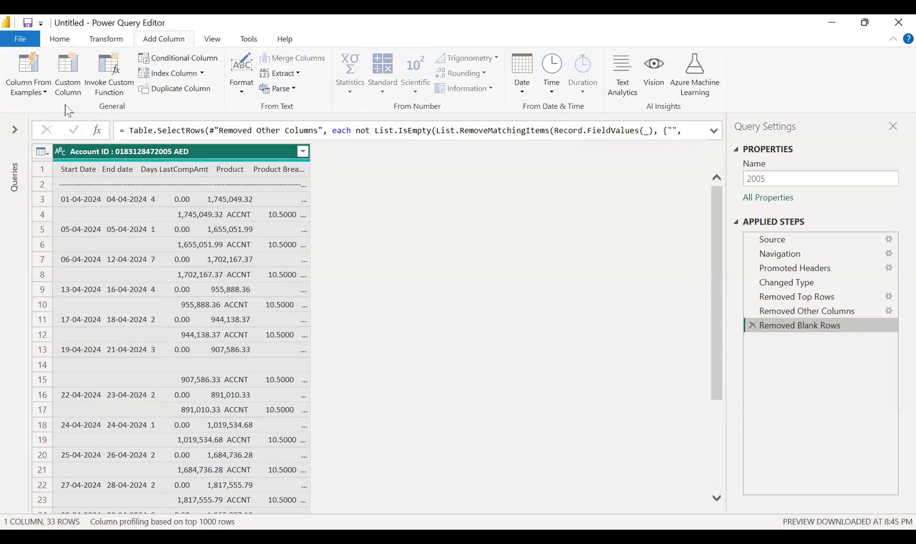
{"action": "left_click", "coordinate": [200, 73]}
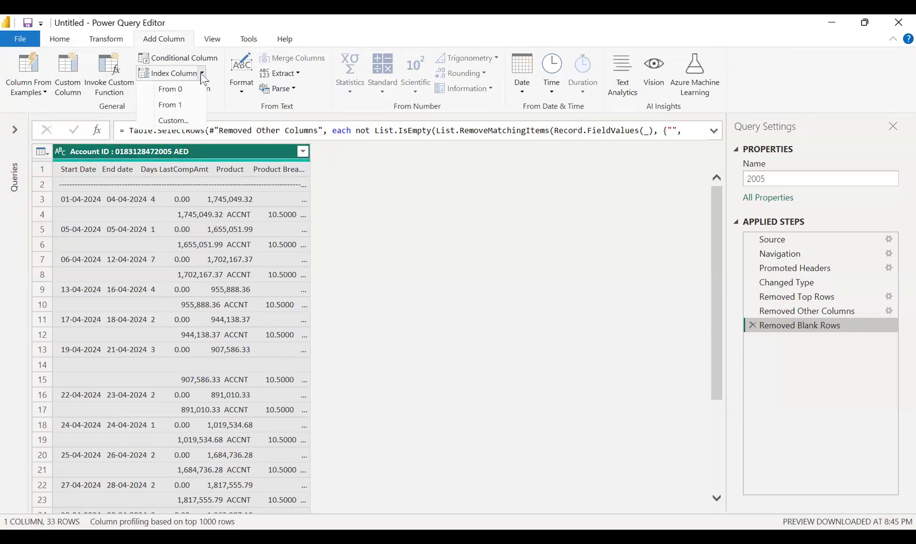
{"action": "left_click", "coordinate": [183, 107]}
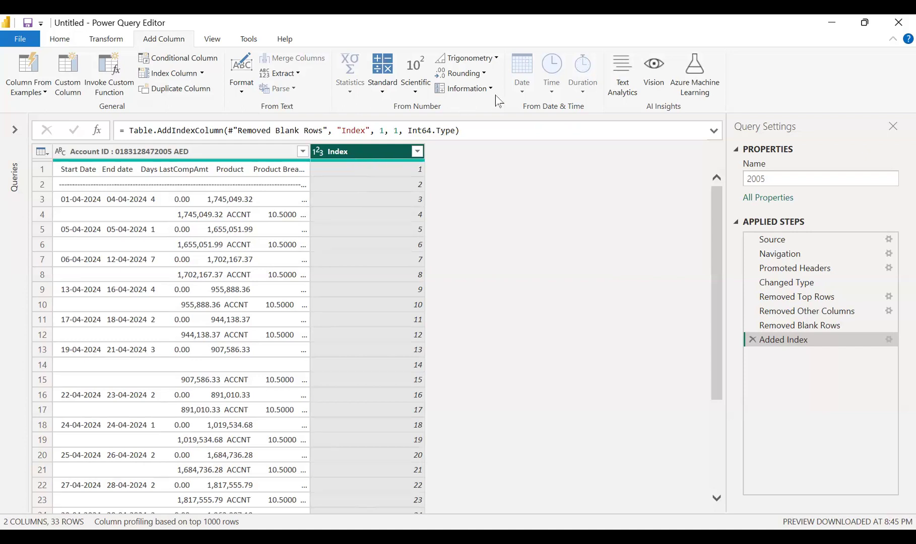
{"action": "left_click", "coordinate": [382, 89]}
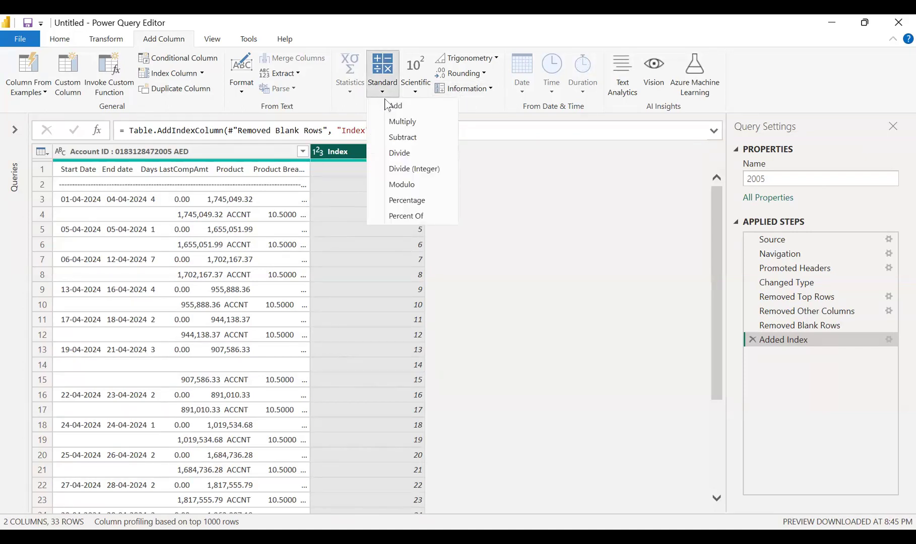
{"action": "left_click", "coordinate": [408, 154]}
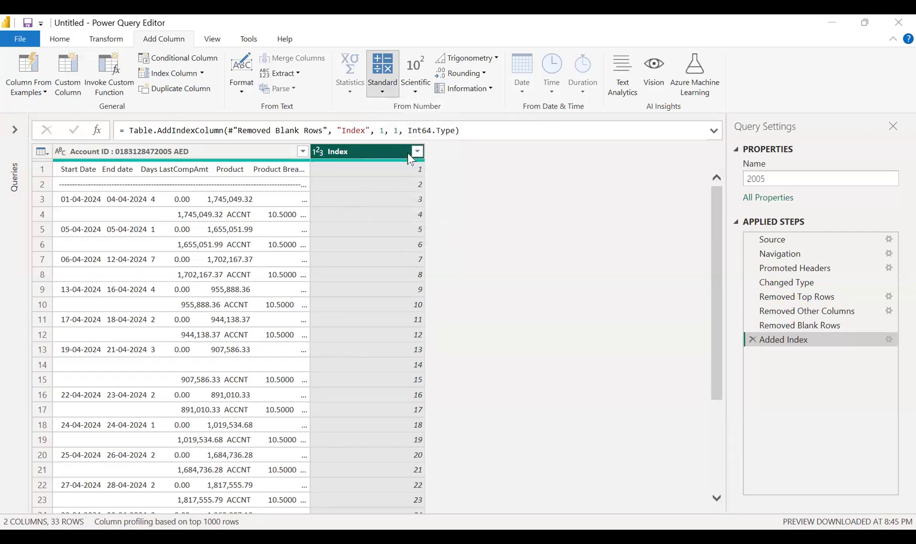
{"action": "left_click", "coordinate": [657, 321]}
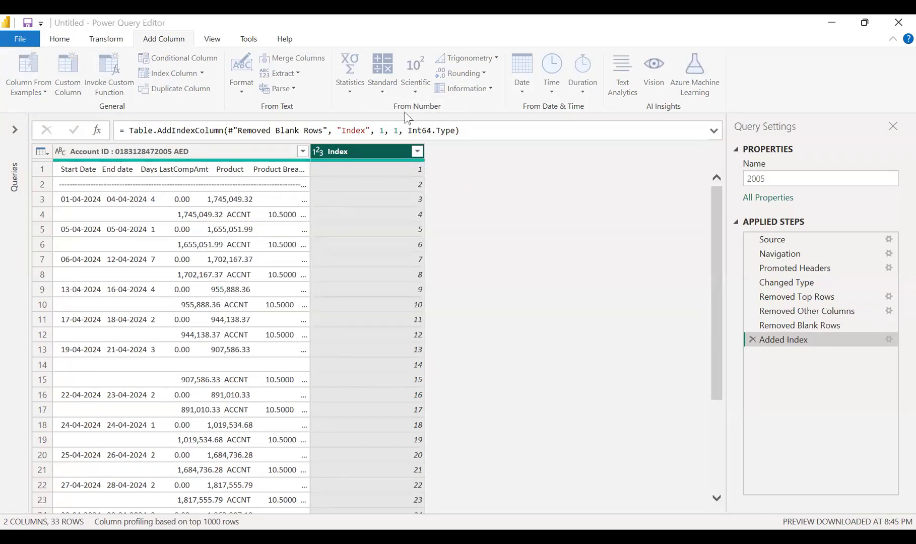
Add a column that divides the Index values by 2
{"action": "left_click", "coordinate": [384, 94]}
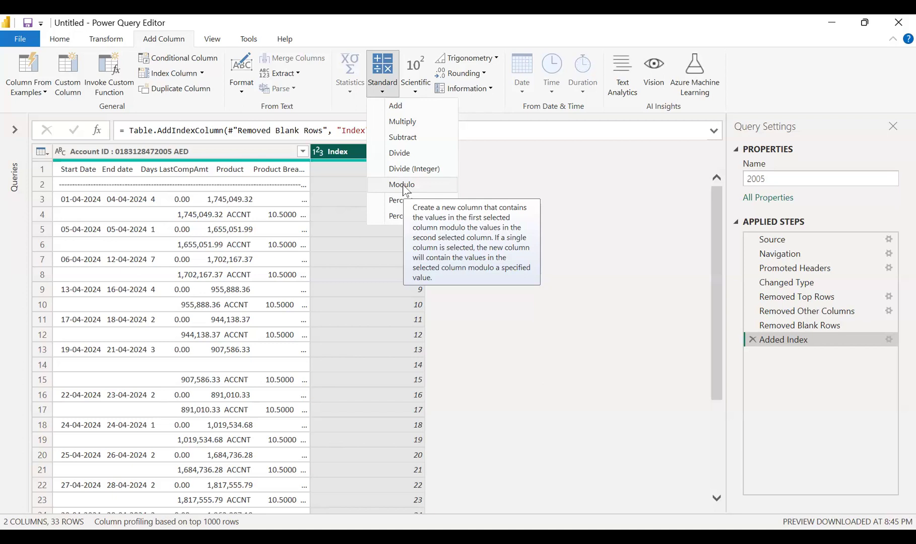
{"action": "left_click", "coordinate": [403, 154]}
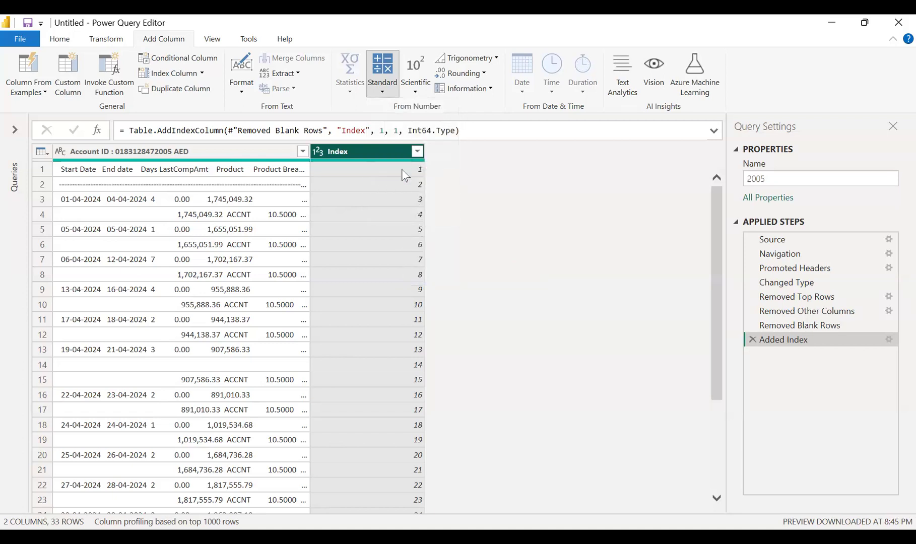
{"action": "type", "text": "2"}
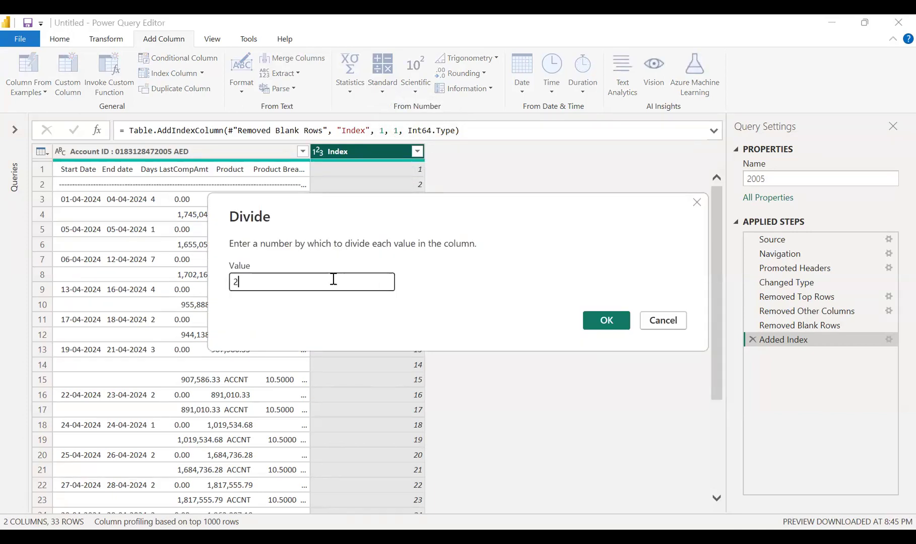
{"action": "left_click", "coordinate": [597, 320]}
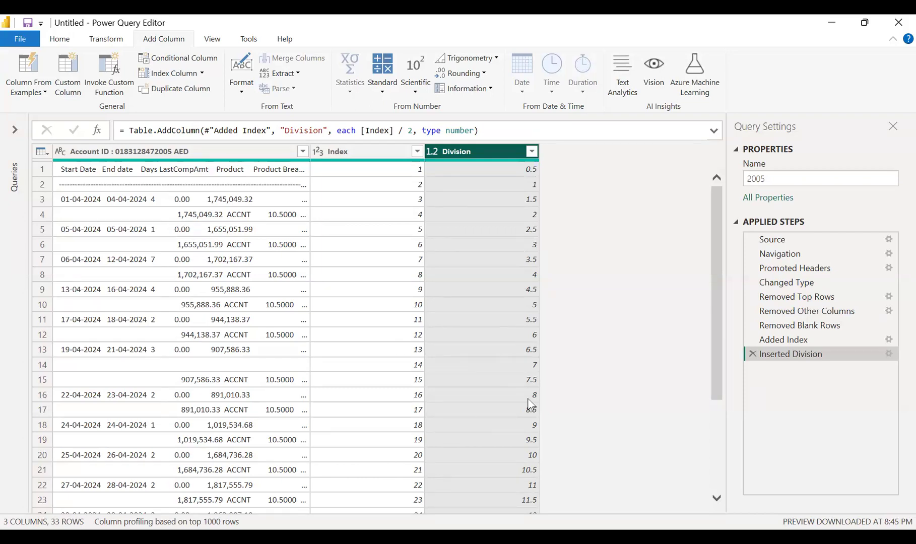
{"action": "left_click", "coordinate": [368, 151]}
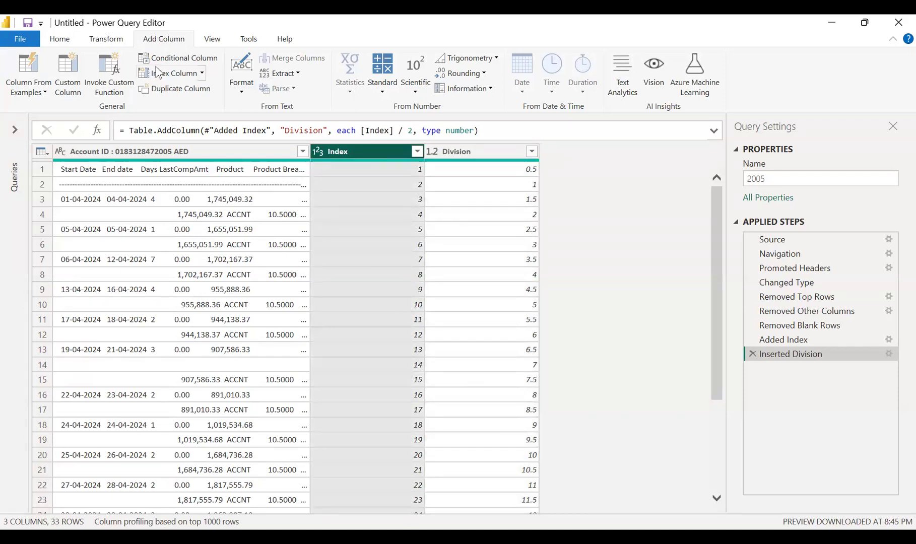
{"action": "left_click", "coordinate": [201, 74]}
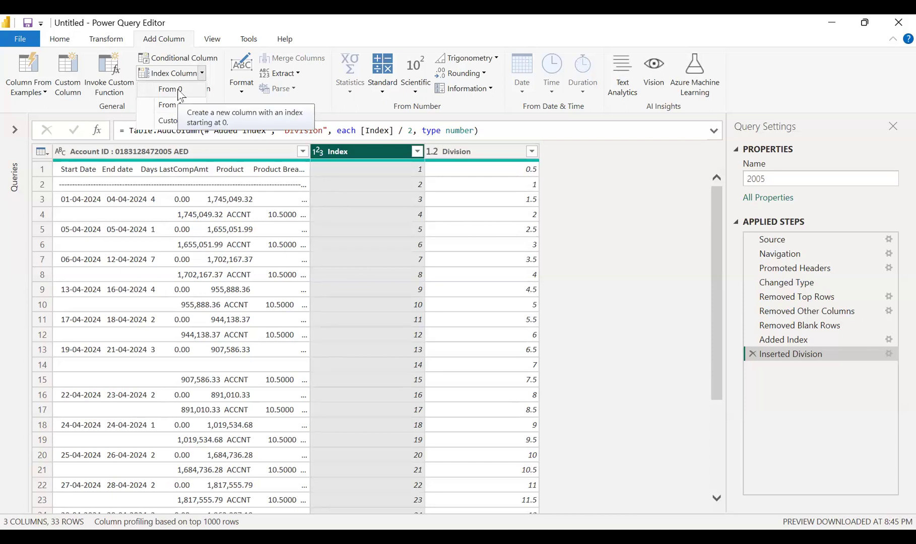
{"action": "left_click", "coordinate": [595, 225]}
Change the Division column's data type to Text
{"action": "left_click", "coordinate": [444, 153]}
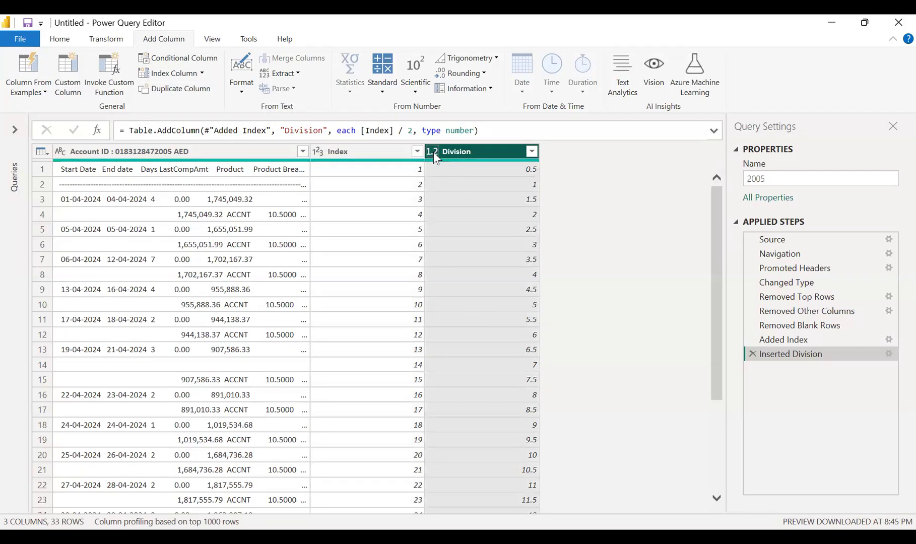
{"action": "left_click", "coordinate": [433, 152]}
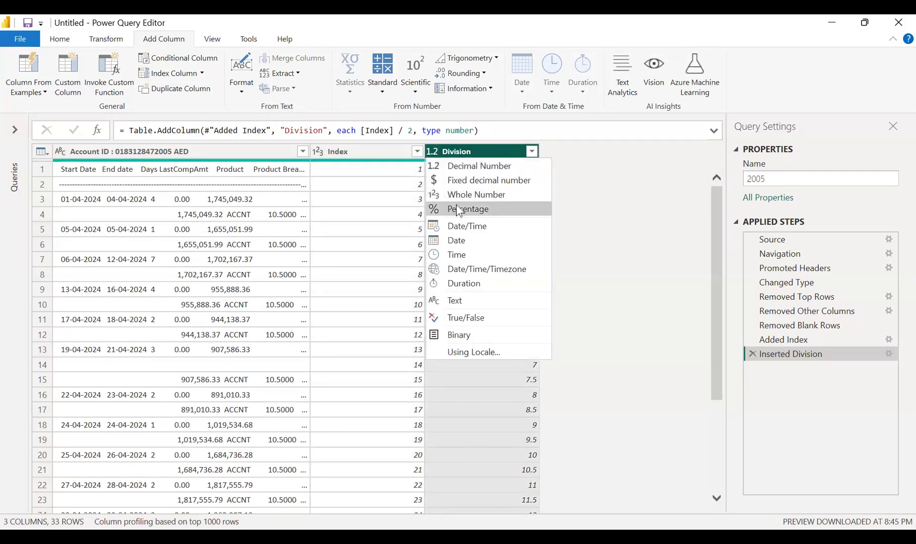
{"action": "left_click", "coordinate": [456, 301]}
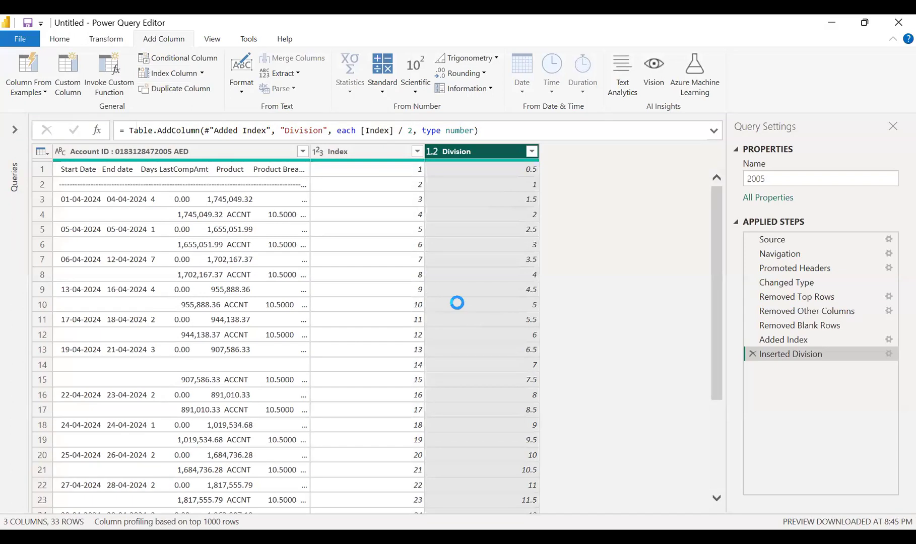
Filter the Division column to keep only rows containing ".5", and preview the full text of the first dated row
{"action": "left_click", "coordinate": [532, 153]}
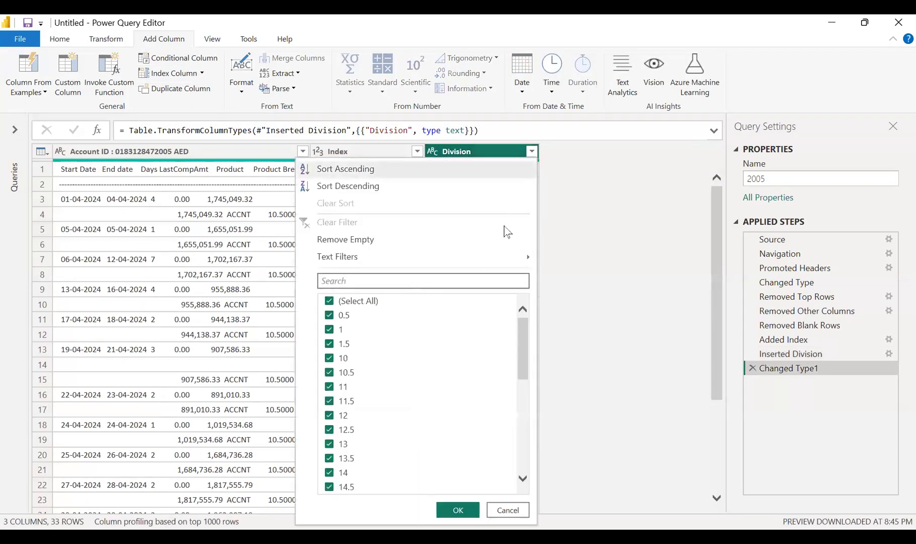
{"action": "mouse_move", "coordinate": [496, 262]}
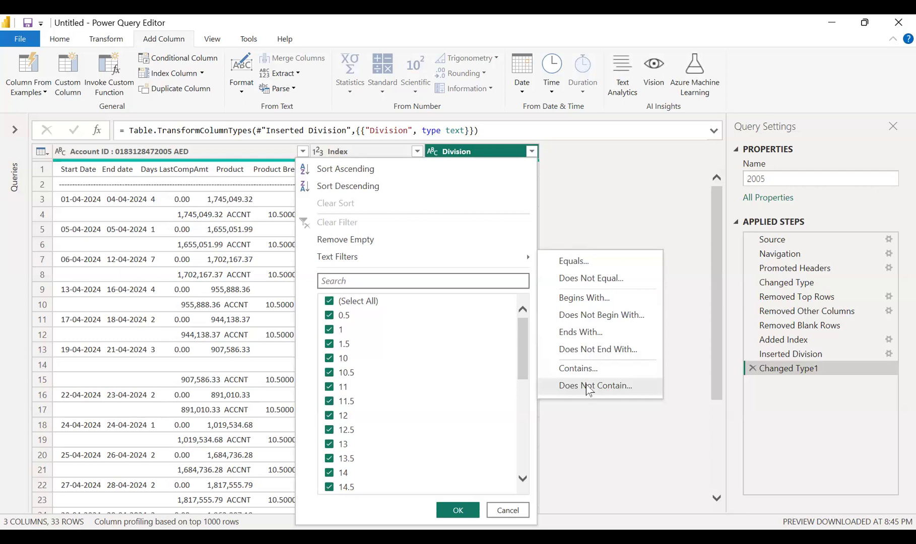
{"action": "left_click", "coordinate": [596, 207]}
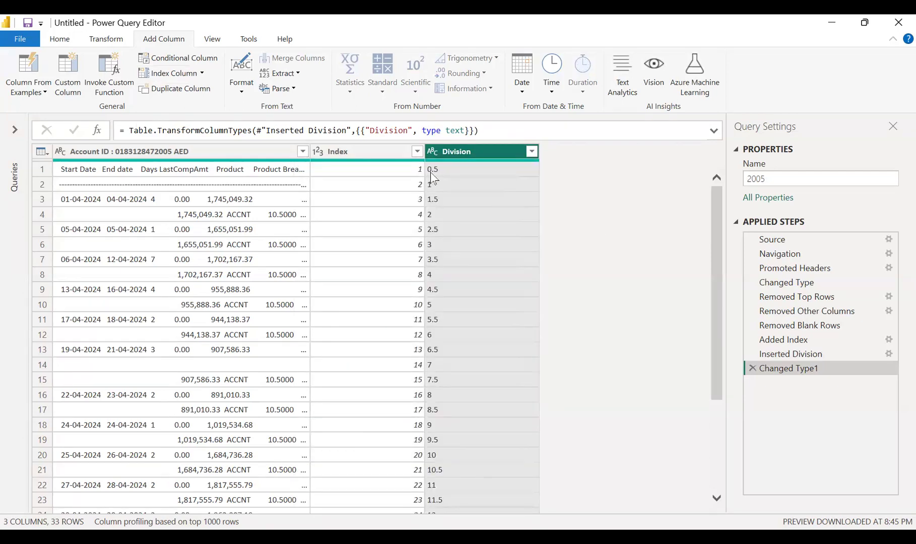
{"action": "left_click", "coordinate": [531, 152]}
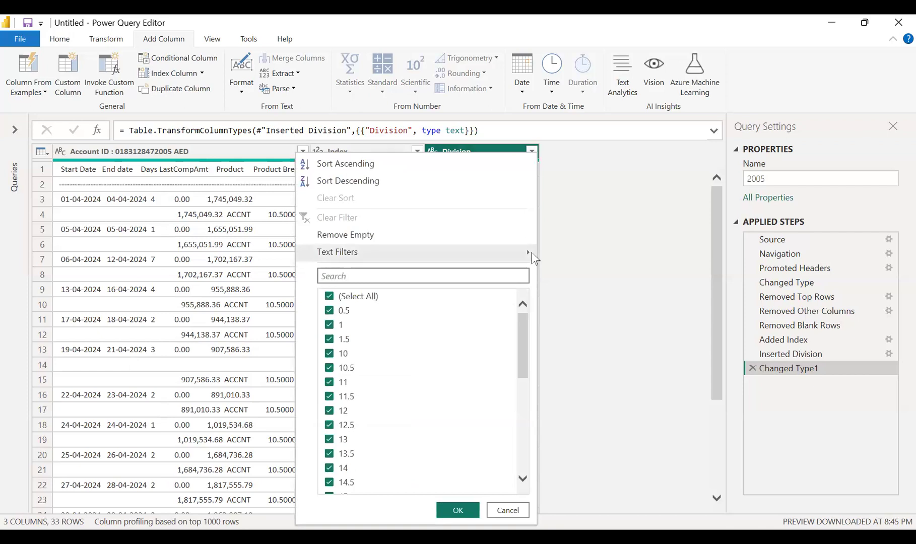
{"action": "mouse_move", "coordinate": [533, 256]}
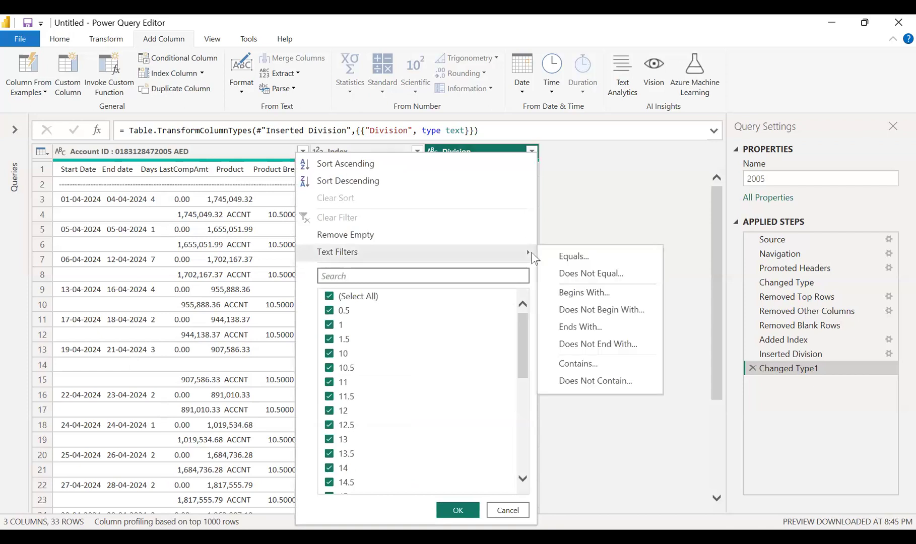
{"action": "left_click", "coordinate": [579, 364]}
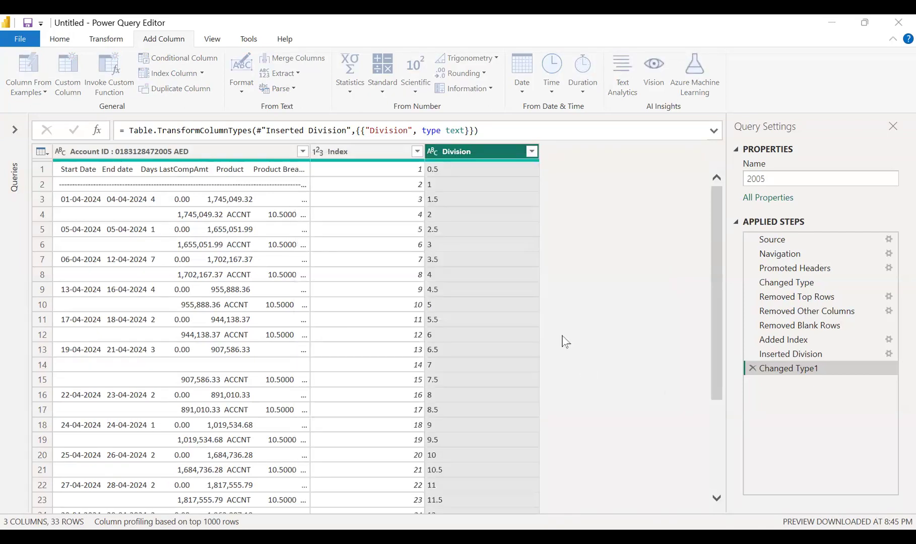
{"action": "left_click", "coordinate": [406, 278]}
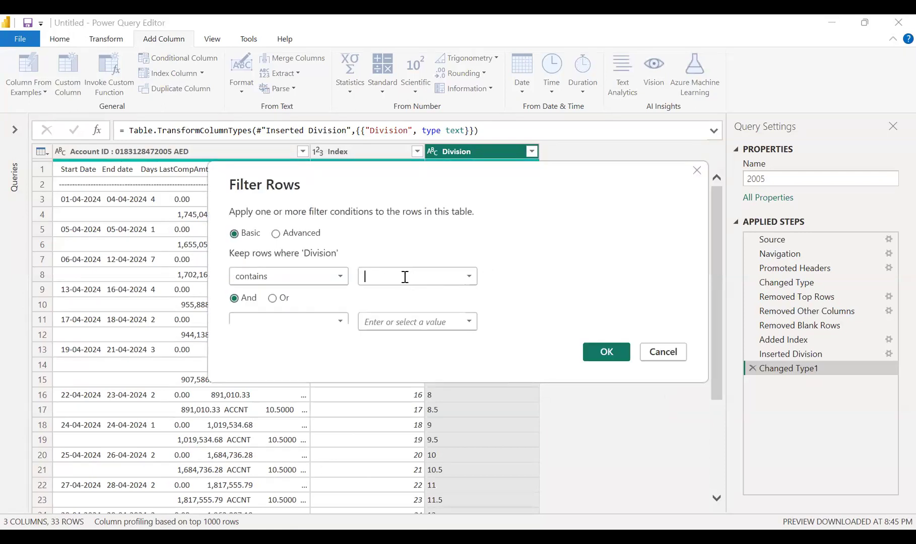
{"action": "type", "text": ".5"}
{"action": "left_click", "coordinate": [605, 352]}
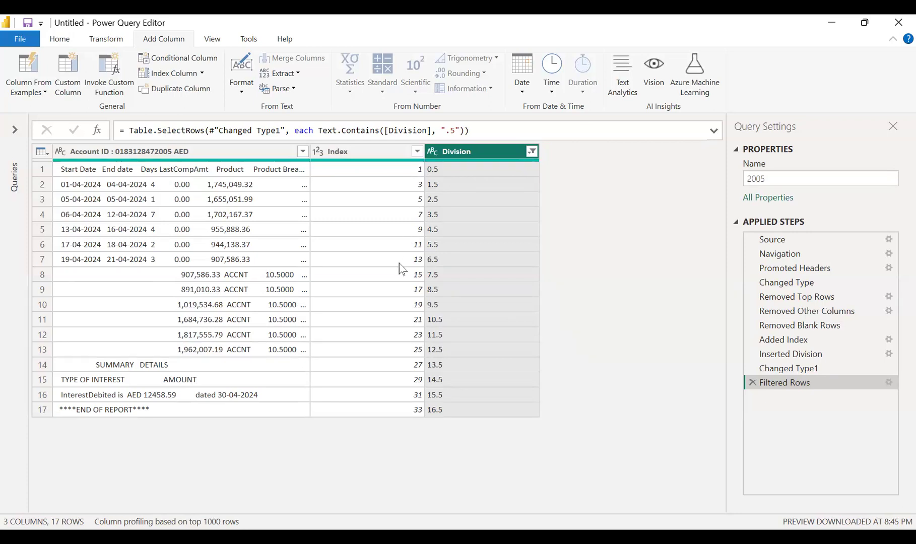
{"action": "left_click", "coordinate": [245, 185]}
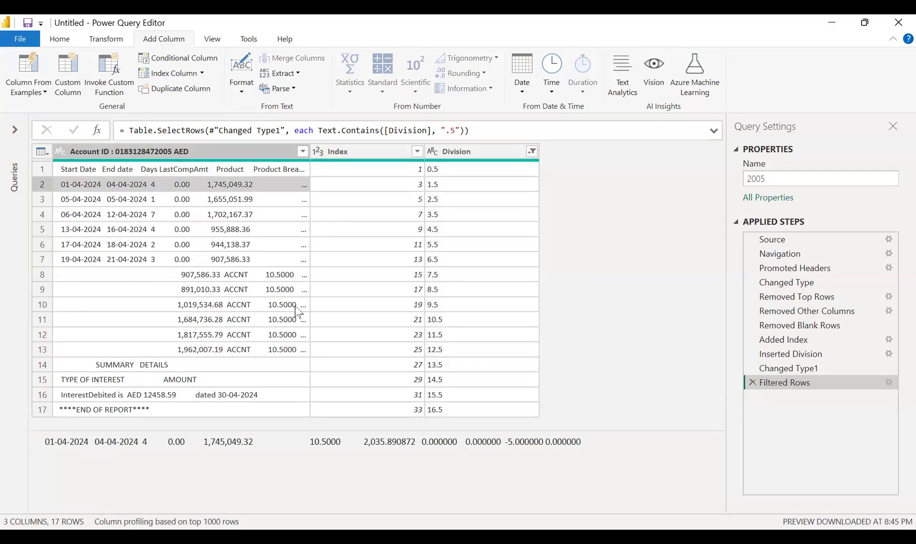
Delete the Filtered Rows, Changed Type1, Inserted Division and Added Index steps from the query
{"action": "left_click", "coordinate": [752, 383]}
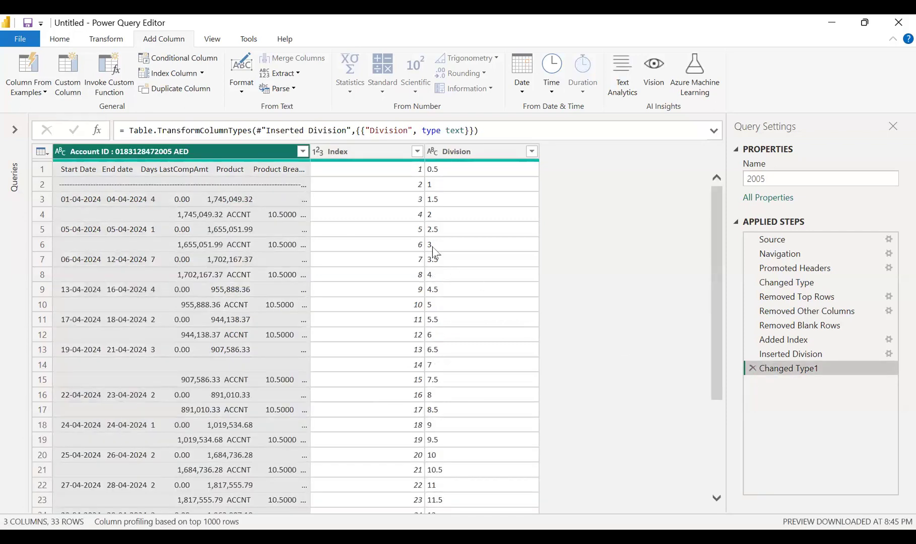
{"action": "left_click", "coordinate": [751, 367]}
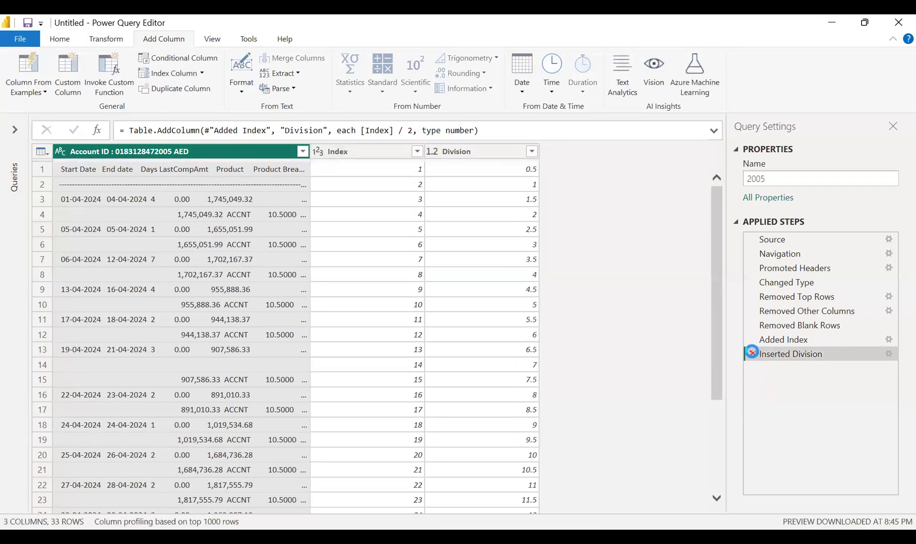
{"action": "left_click", "coordinate": [752, 354]}
{"action": "left_click", "coordinate": [752, 340]}
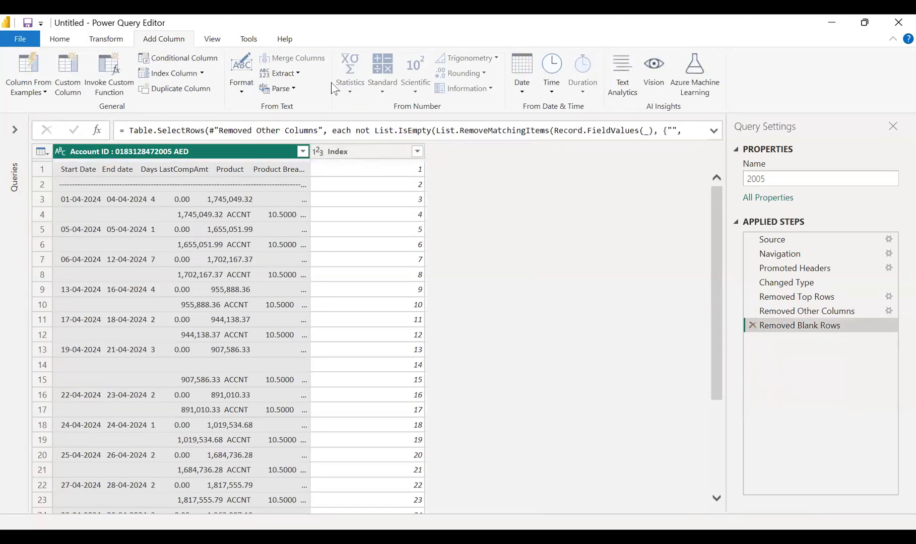
Remove the bottom 7 rows of the table, covering the summary details and end-of-report lines
{"action": "left_click", "coordinate": [58, 40]}
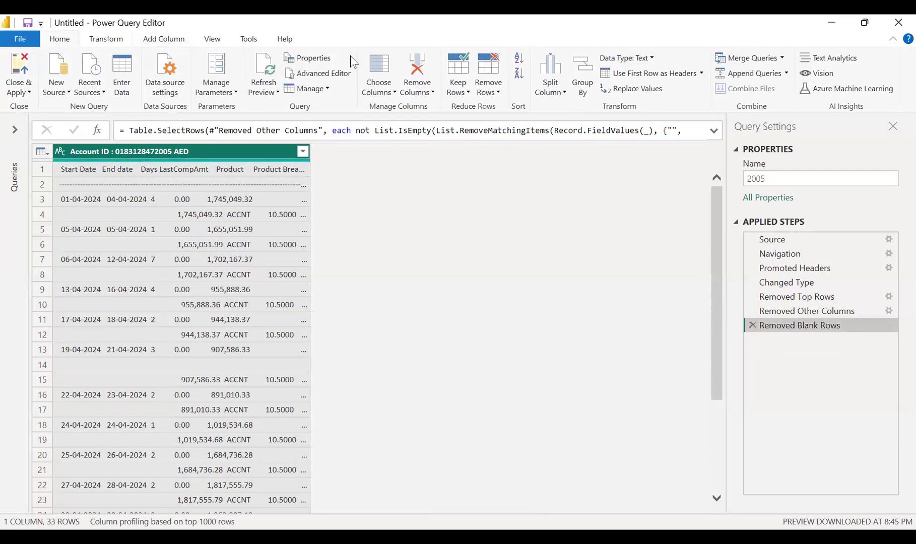
{"action": "left_click", "coordinate": [488, 90]}
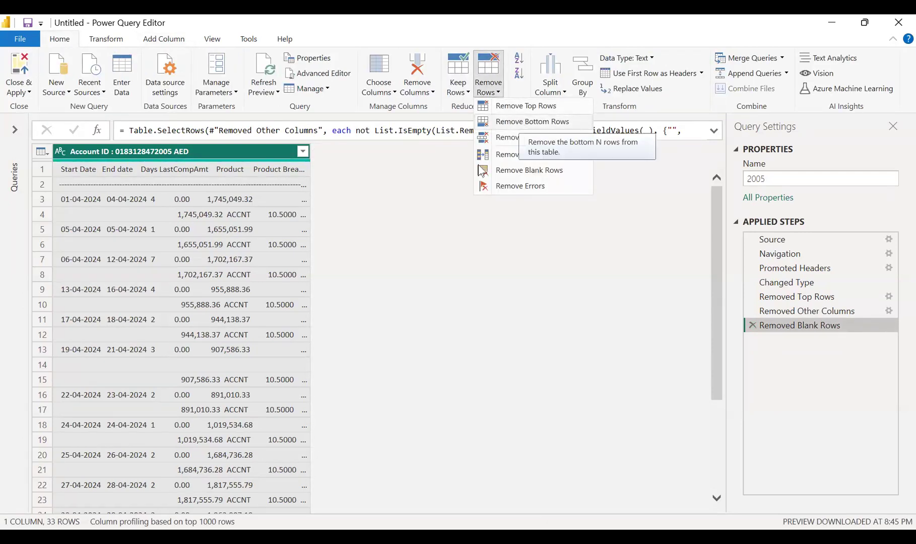
{"action": "scroll", "coordinate": [267, 352], "scroll_direction": "down", "scroll_amount": 4}
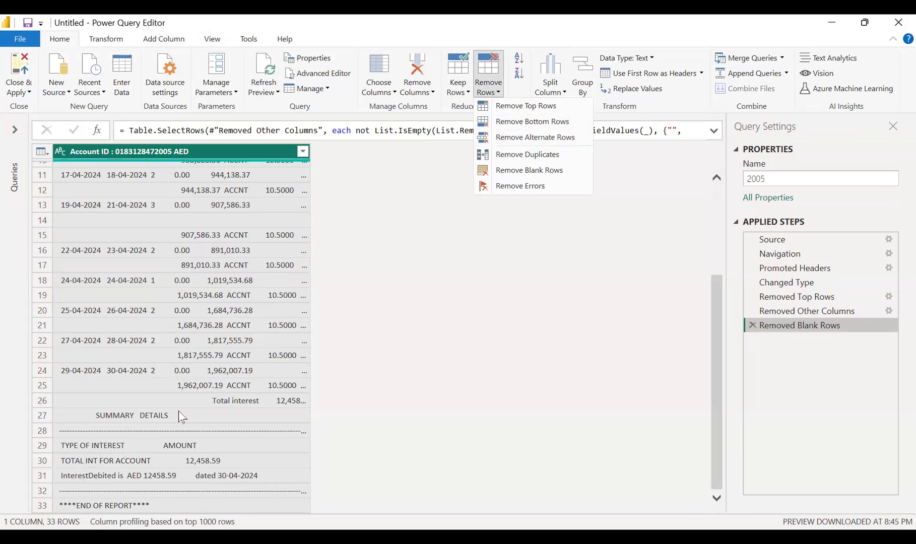
{"action": "scroll", "coordinate": [174, 337], "scroll_direction": "up", "scroll_amount": 1}
{"action": "scroll", "coordinate": [174, 337], "scroll_direction": "up", "scroll_amount": 5}
{"action": "scroll", "coordinate": [169, 383], "scroll_direction": "down", "scroll_amount": 6}
{"action": "left_click", "coordinate": [525, 131]}
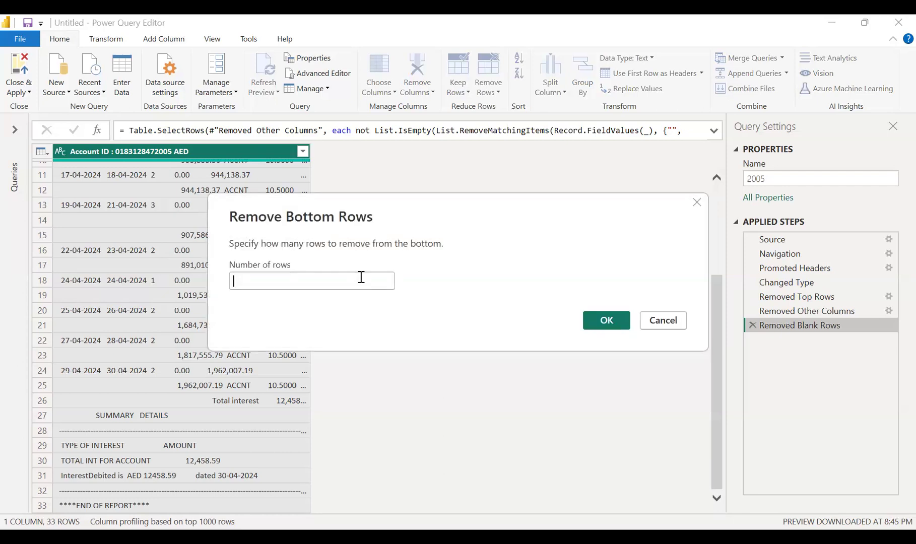
{"action": "left_click", "coordinate": [361, 277]}
{"action": "type", "text": "7"}
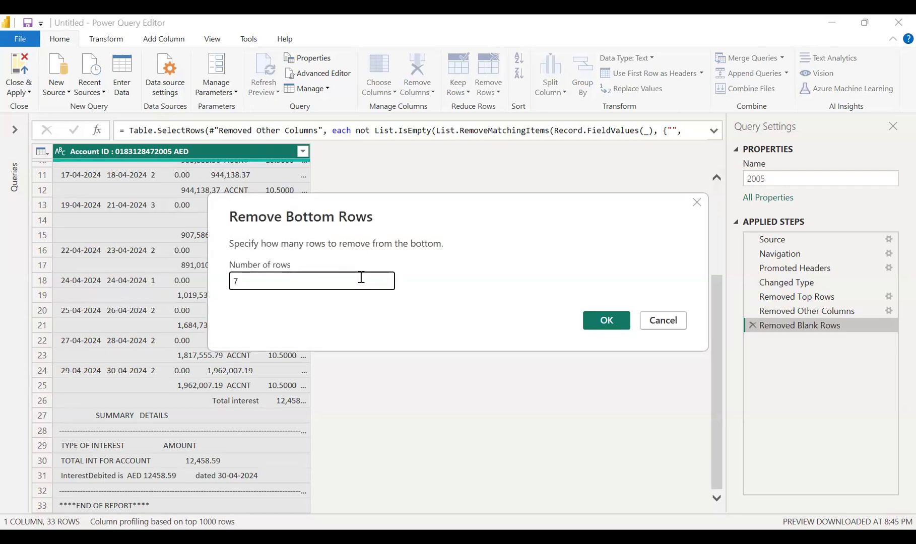
{"action": "left_click", "coordinate": [607, 321]}
{"action": "scroll", "coordinate": [333, 319], "scroll_direction": "down", "scroll_amount": 1}
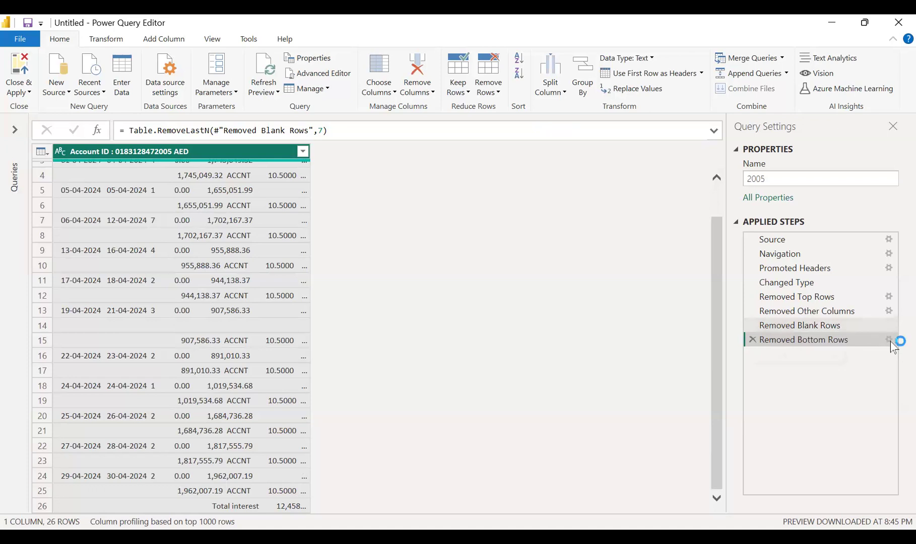
Set the number of rows in the Removed Bottom Rows step to 8
{"action": "double_click", "coordinate": [872, 338]}
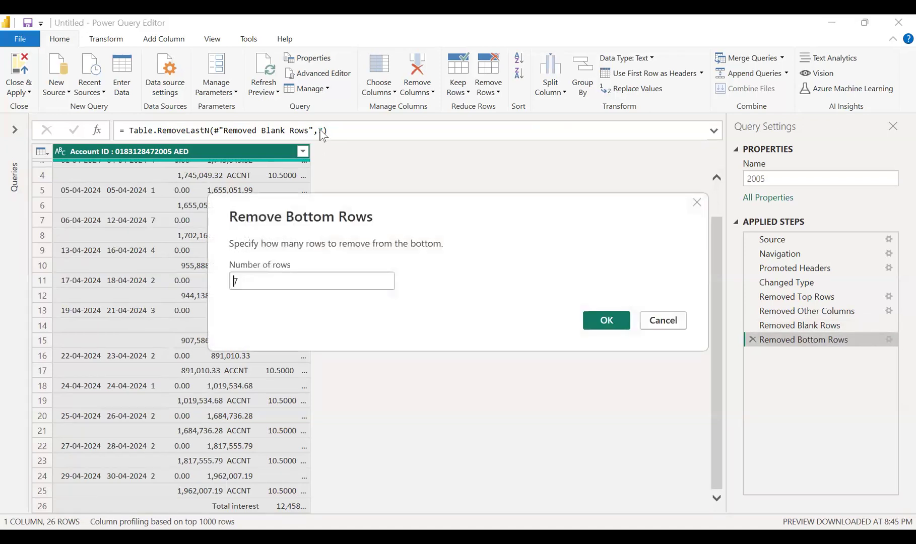
{"action": "double_click", "coordinate": [235, 281]}
{"action": "type", "text": "8"}
{"action": "left_click", "coordinate": [605, 321]}
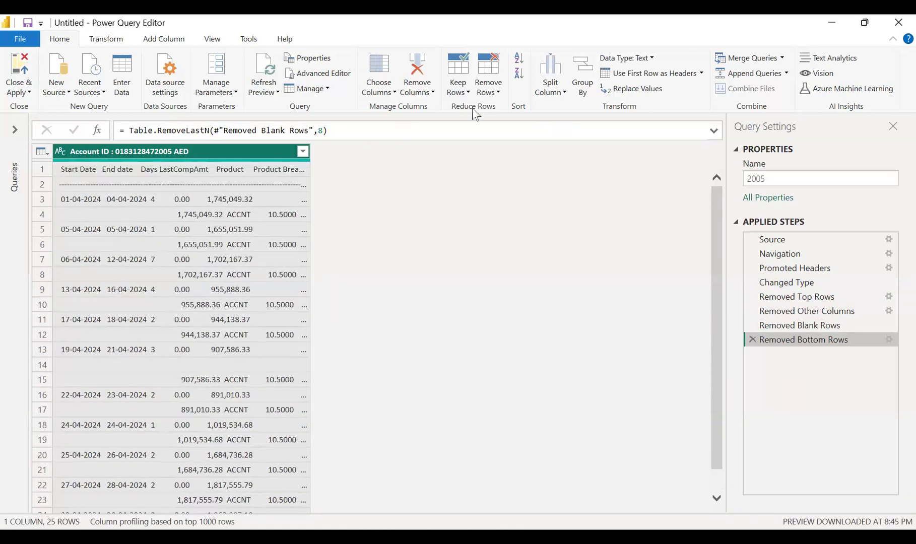
{"action": "left_click", "coordinate": [499, 92]}
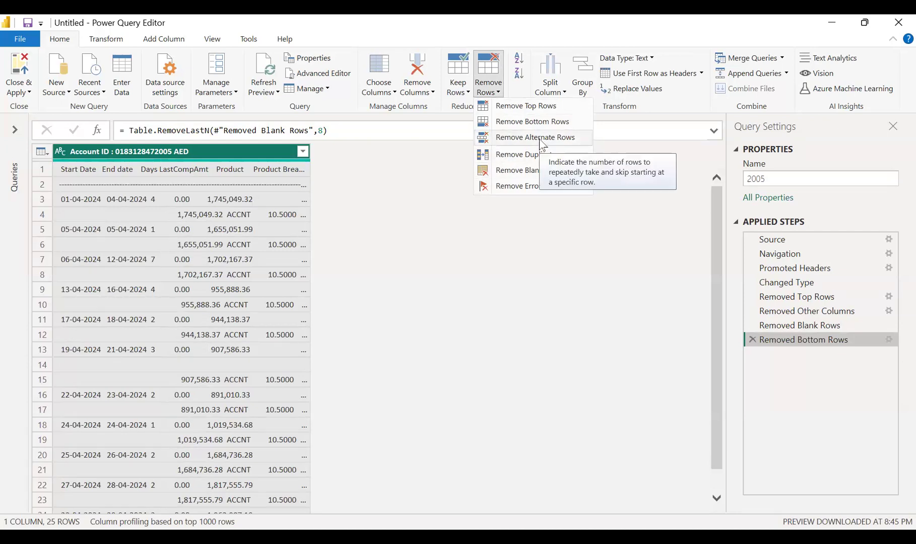
{"action": "scroll", "coordinate": [388, 323], "scroll_direction": "down", "scroll_amount": 1}
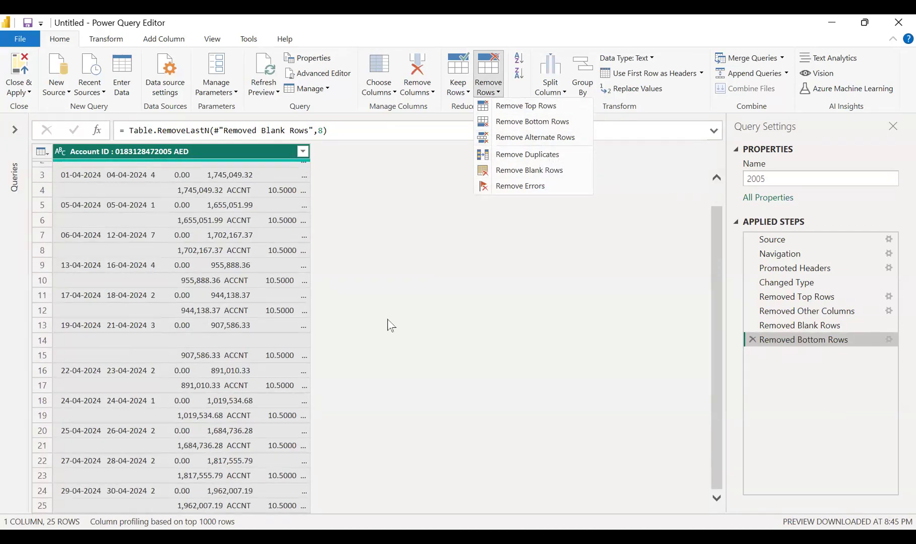
{"action": "left_click", "coordinate": [390, 325]}
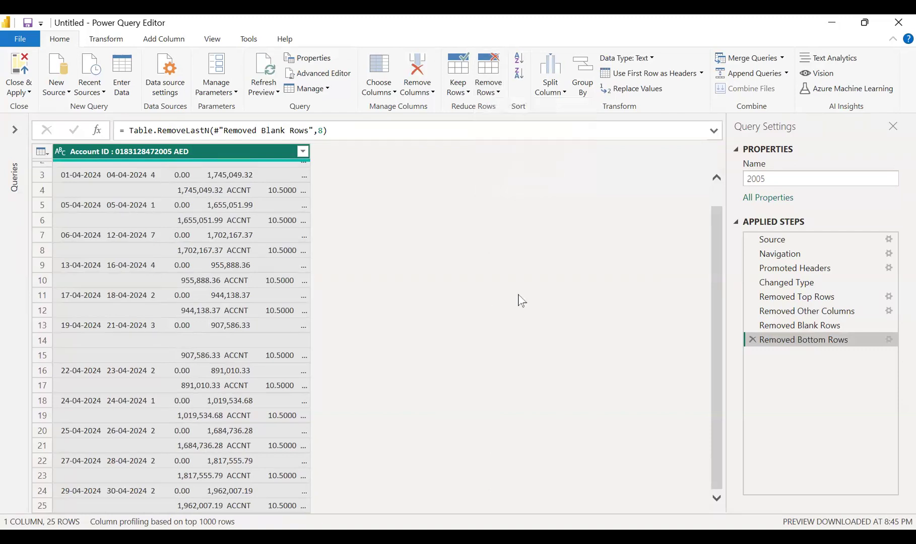
Filter the Account ID column to exclude the blank entry, keeping all other values
{"action": "left_click", "coordinate": [295, 339]}
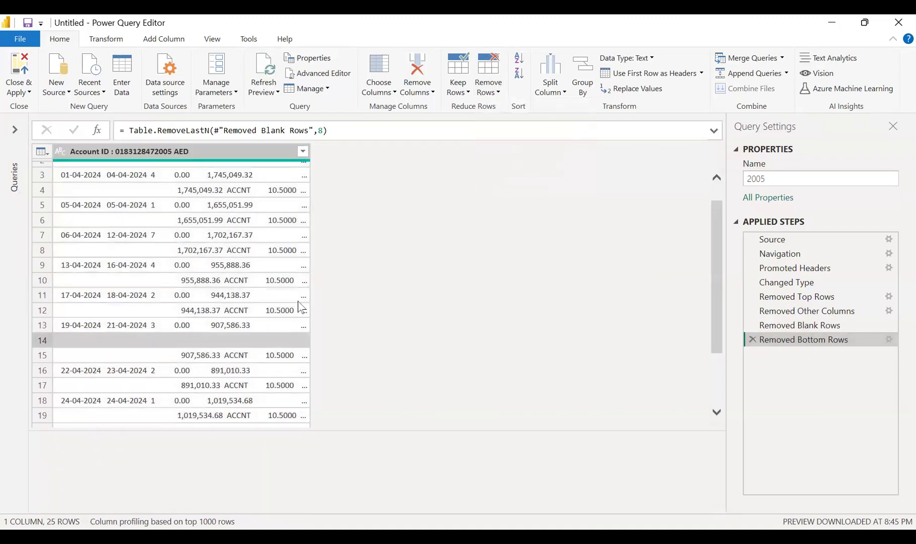
{"action": "left_click", "coordinate": [297, 155]}
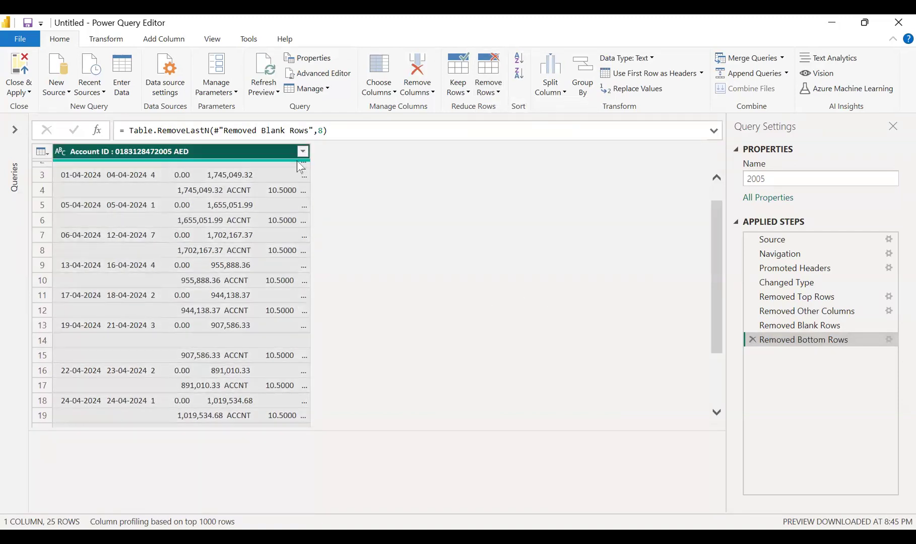
{"action": "left_click", "coordinate": [302, 151]}
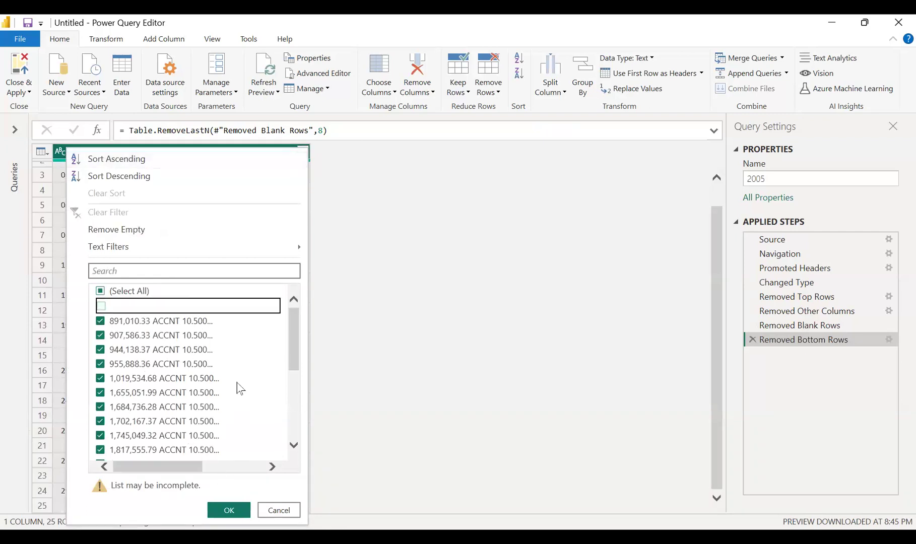
{"action": "scroll", "coordinate": [241, 388], "scroll_direction": "down", "scroll_amount": 5}
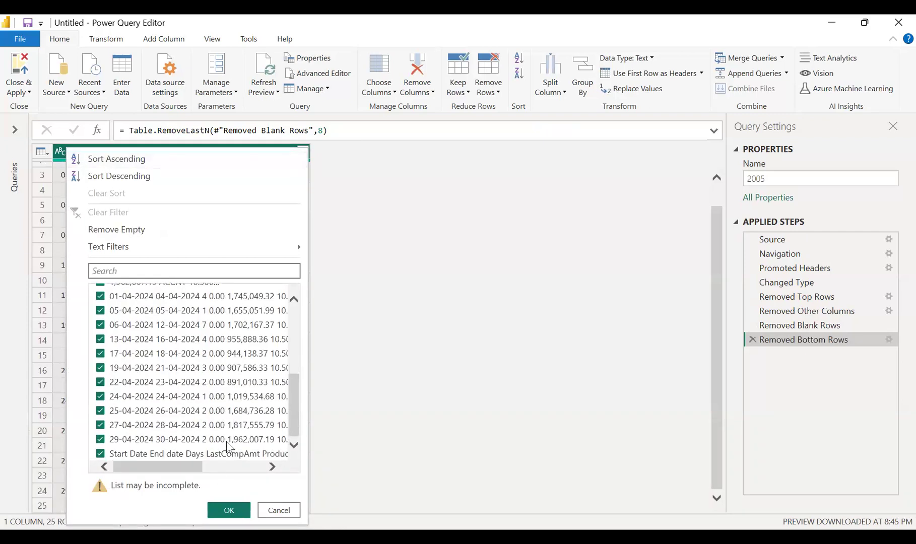
{"action": "left_click", "coordinate": [229, 510]}
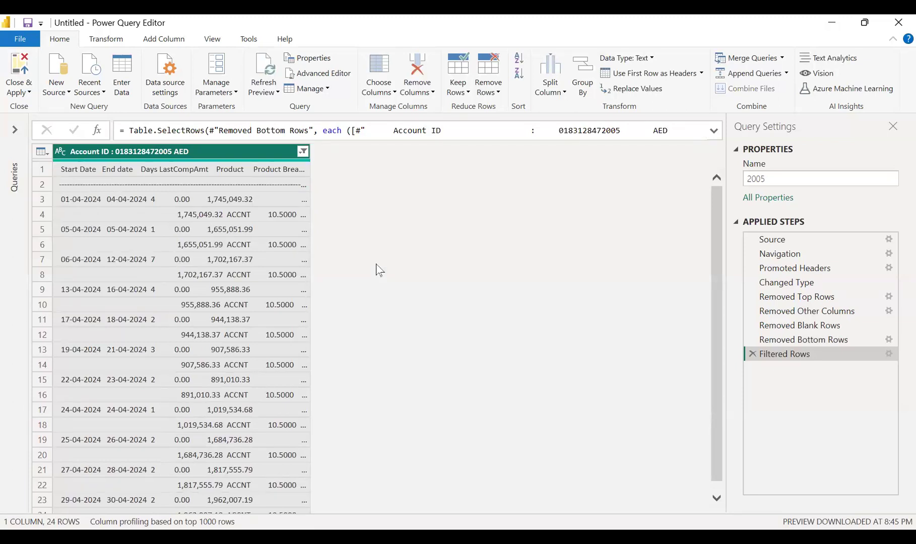
Remove alternate rows from the table, starting at row 2, removing 1 row and keeping 1 row
{"action": "left_click", "coordinate": [498, 95]}
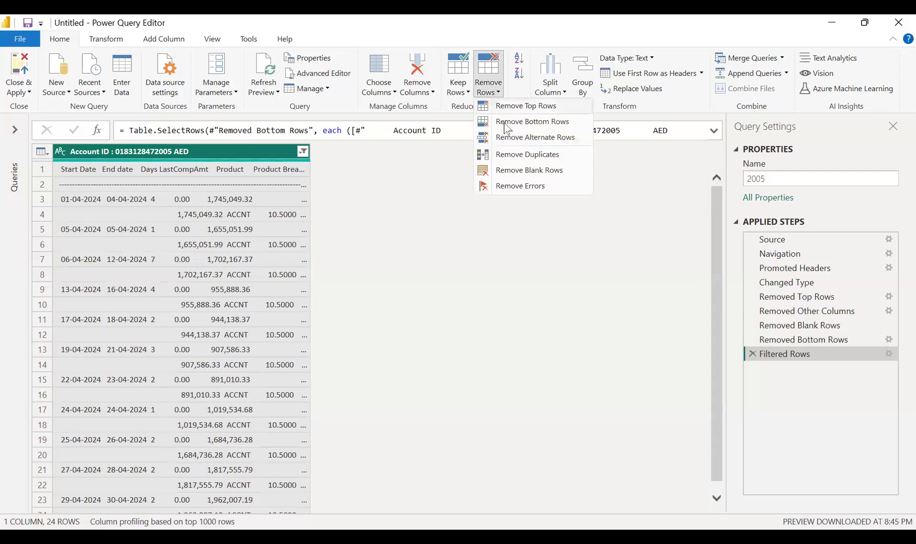
{"action": "left_click", "coordinate": [524, 139]}
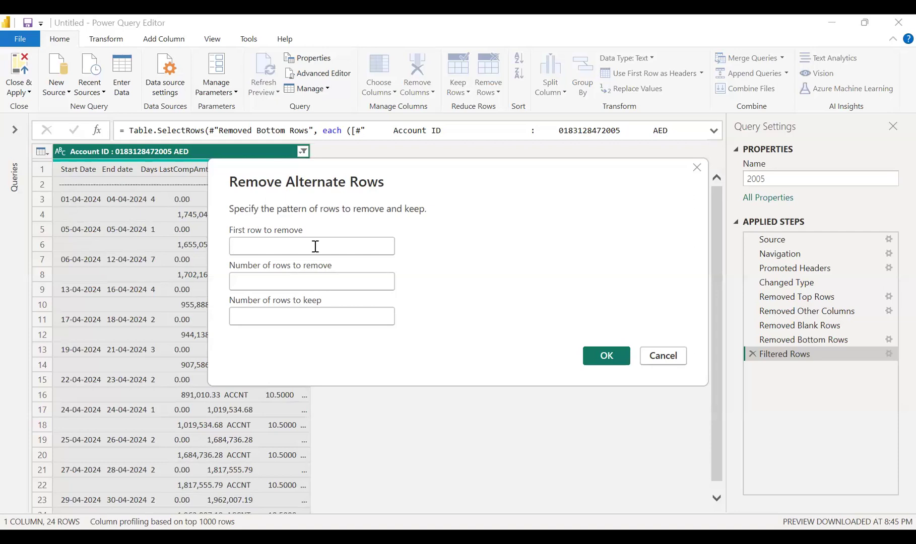
{"action": "left_click", "coordinate": [315, 247]}
{"action": "type", "text": "2"}
{"action": "type", "text": "1"}
{"action": "left_click", "coordinate": [298, 314]}
{"action": "left_click", "coordinate": [298, 314]}
{"action": "type", "text": "1"}
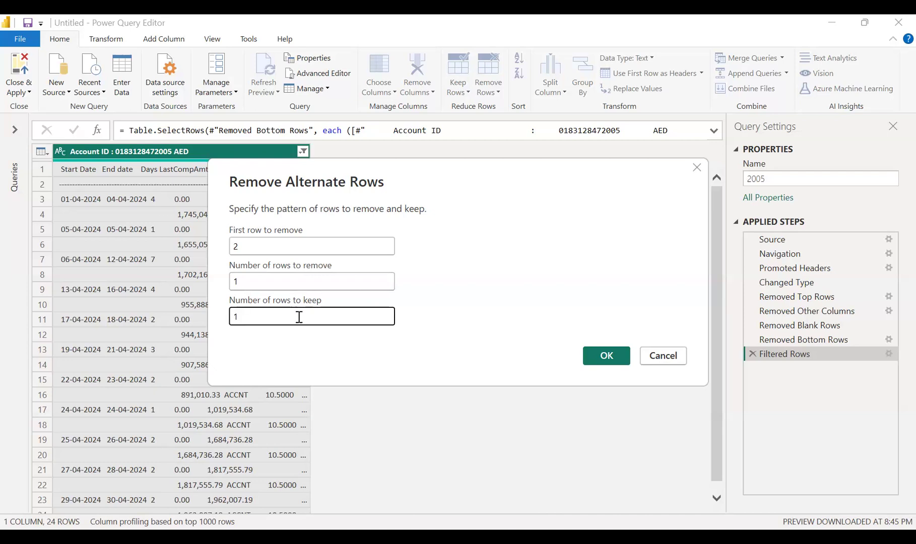
{"action": "left_click", "coordinate": [601, 357]}
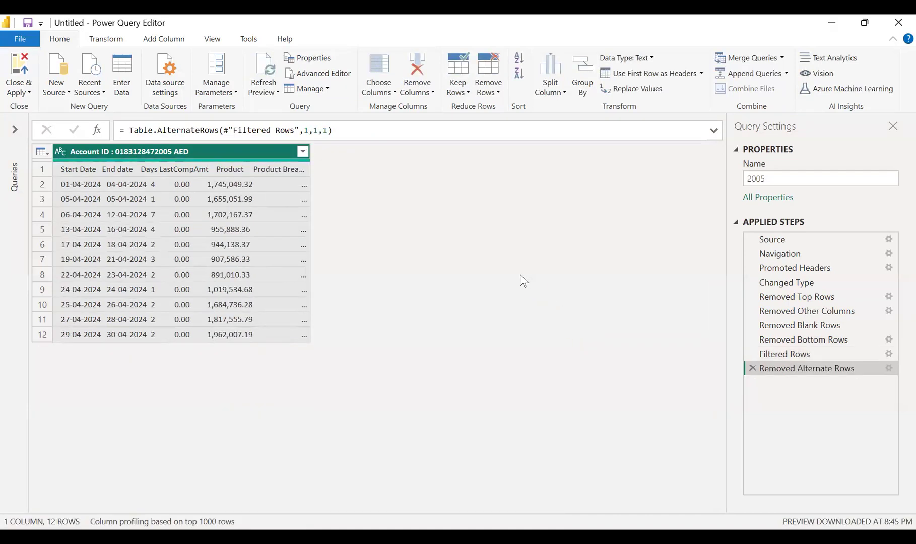
Examine the full text of the remaining rows 2 to 8 to see how their values are spaced
{"action": "left_click", "coordinate": [260, 182]}
{"action": "left_click", "coordinate": [246, 200]}
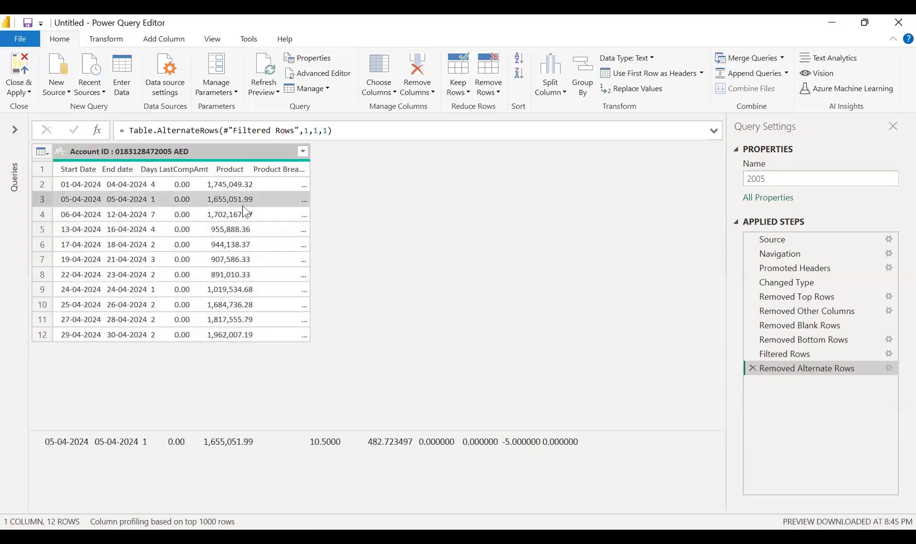
{"action": "left_click", "coordinate": [246, 215]}
{"action": "left_click", "coordinate": [246, 230]}
{"action": "left_click", "coordinate": [247, 245]}
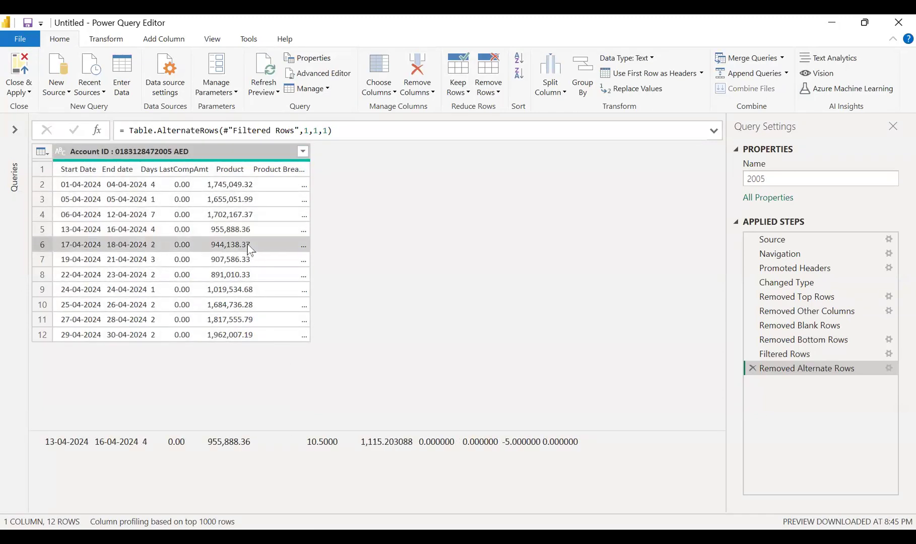
{"action": "left_click", "coordinate": [247, 260]}
{"action": "left_click", "coordinate": [248, 275]}
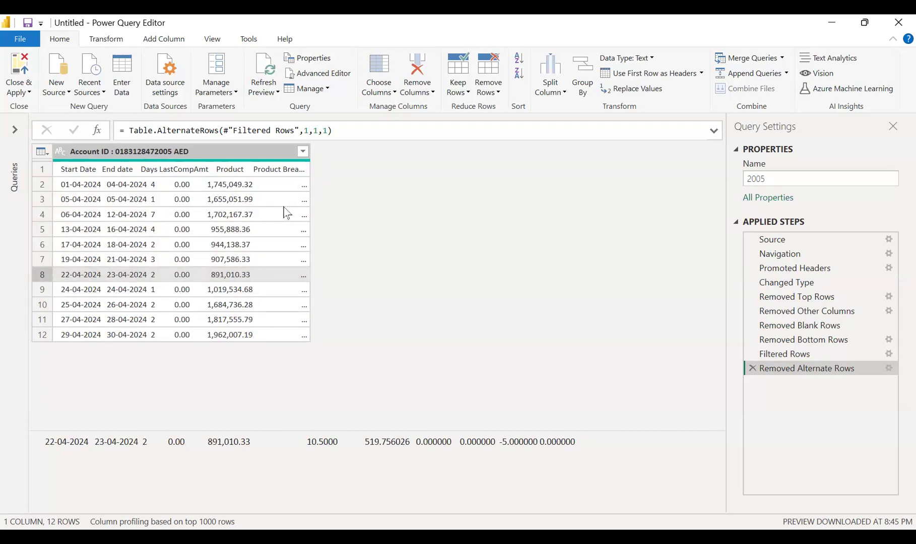
Split the Account ID column by the Space delimiter at each occurrence
{"action": "left_click", "coordinate": [244, 151]}
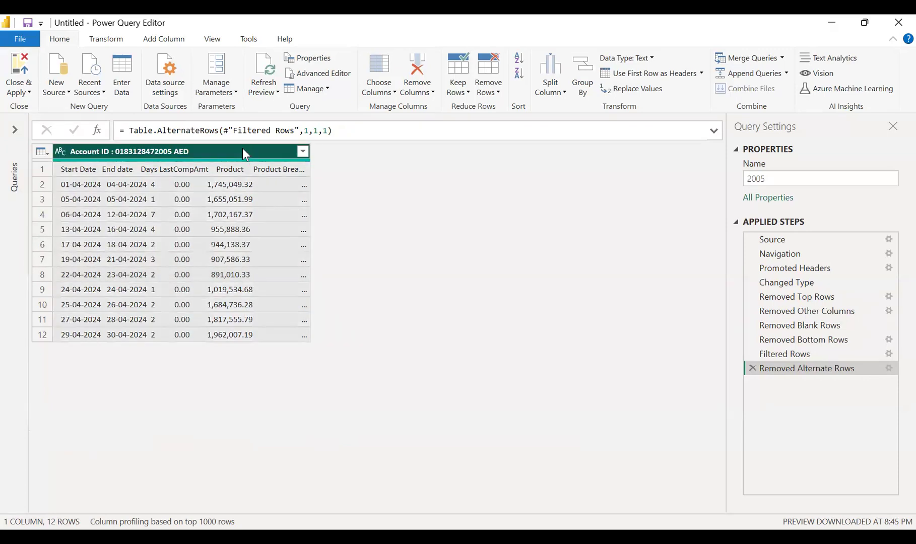
{"action": "left_click", "coordinate": [120, 40]}
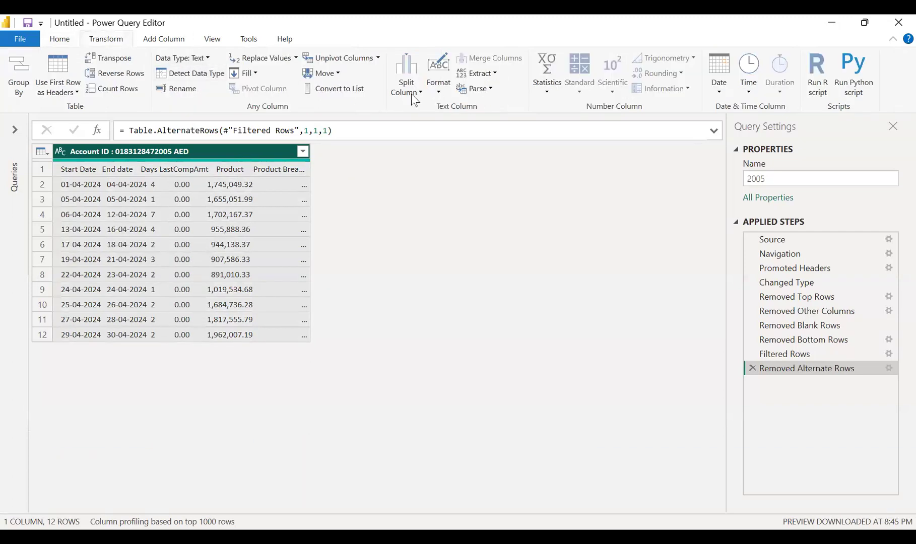
{"action": "left_click", "coordinate": [162, 190]}
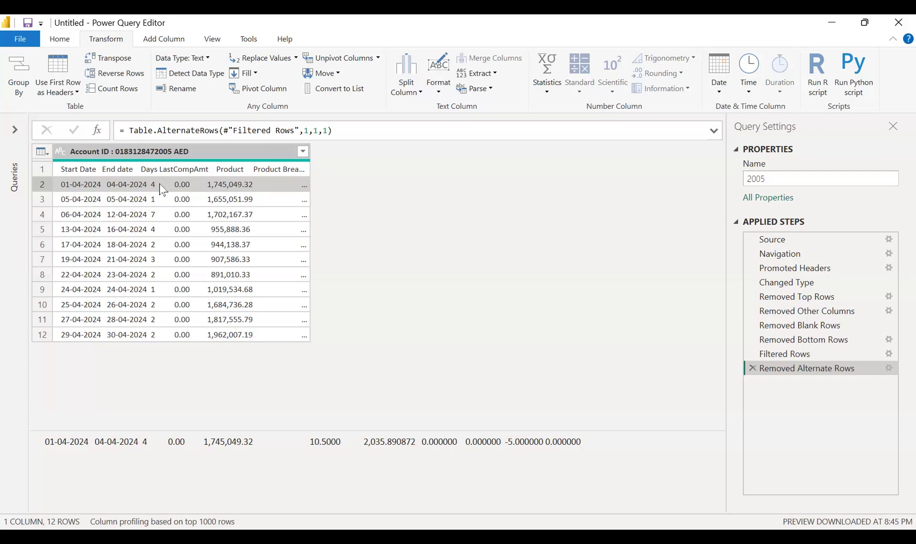
{"action": "left_click", "coordinate": [225, 140]}
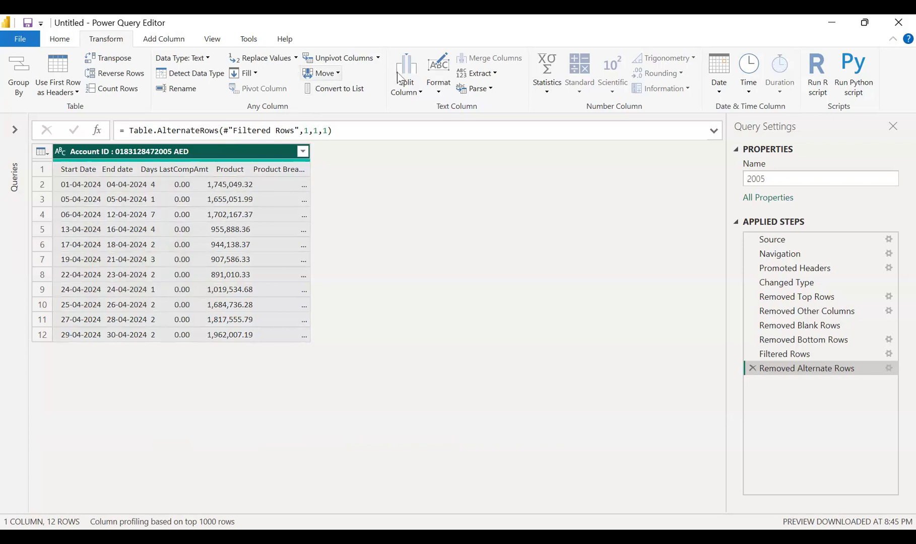
{"action": "left_click", "coordinate": [420, 93]}
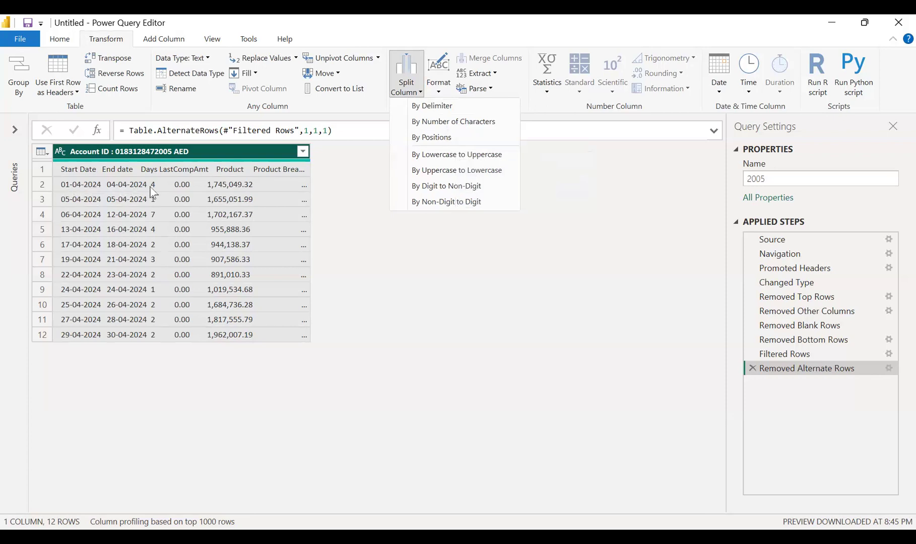
{"action": "left_click", "coordinate": [437, 108]}
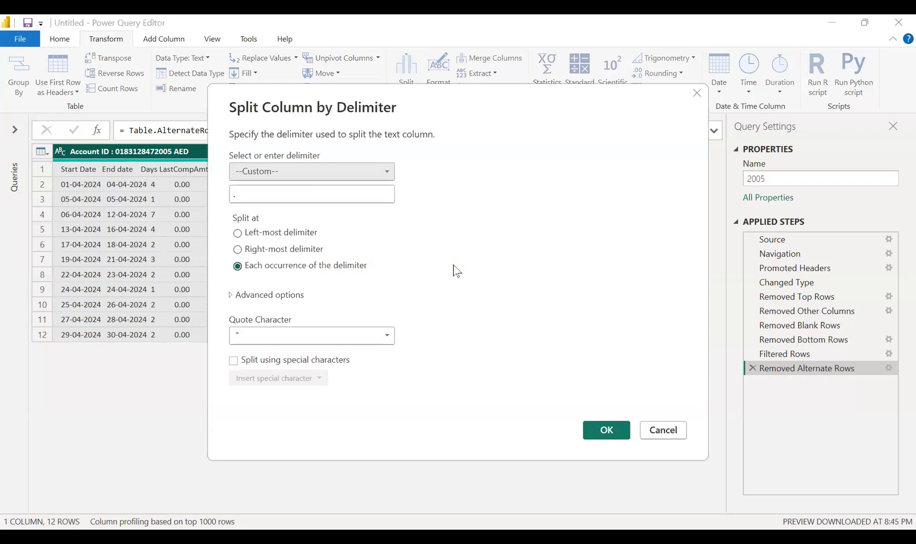
{"action": "left_click", "coordinate": [370, 172]}
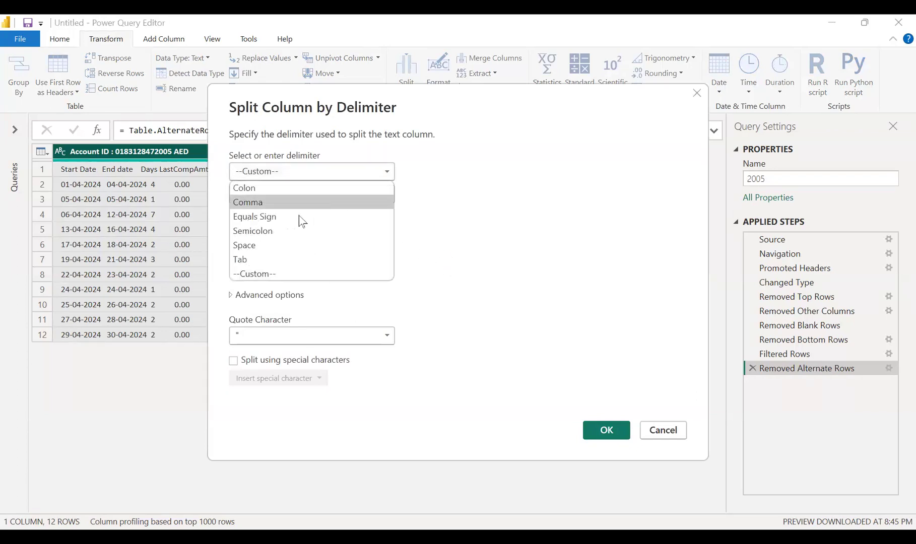
{"action": "left_click", "coordinate": [263, 247]}
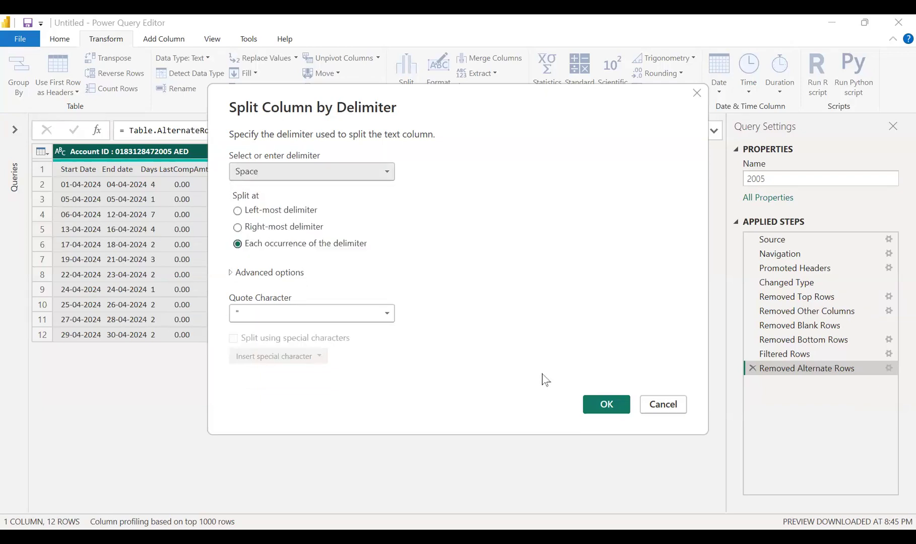
{"action": "left_click", "coordinate": [607, 406]}
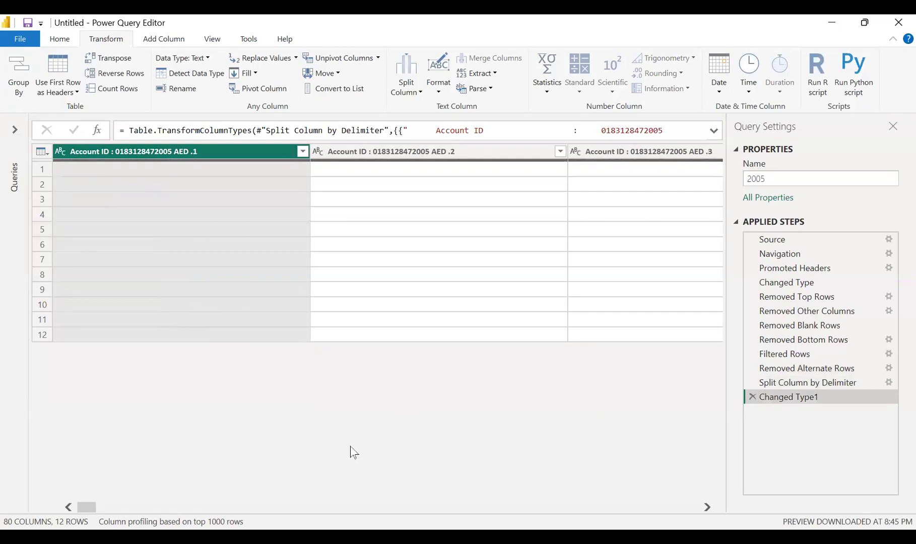
{"action": "left_click_drag", "start_coordinate": [89, 510], "coordinate": [63, 512]}
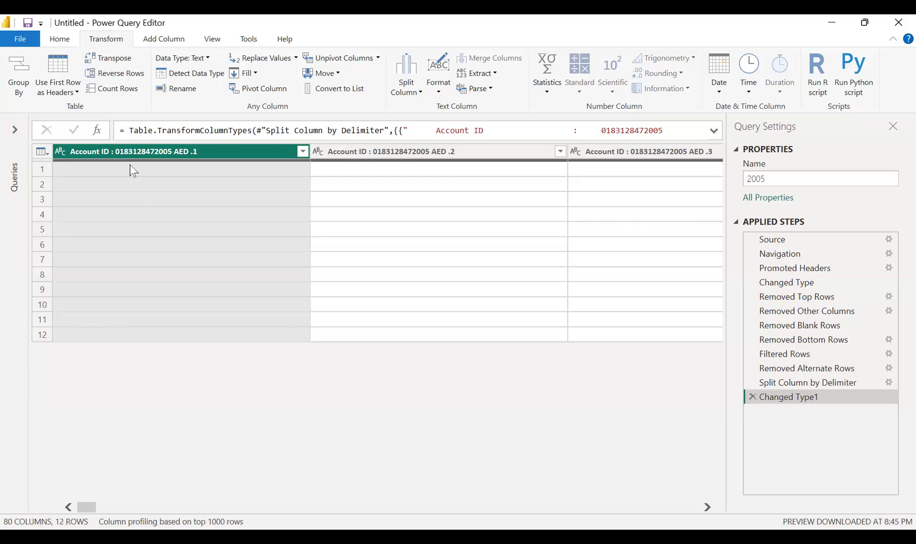
{"action": "left_click", "coordinate": [63, 39]}
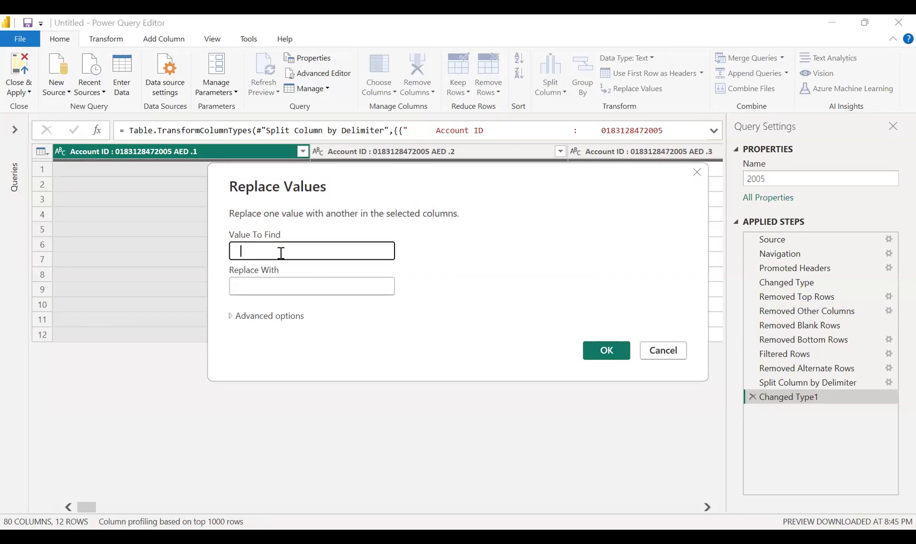
{"action": "left_click", "coordinate": [254, 286]}
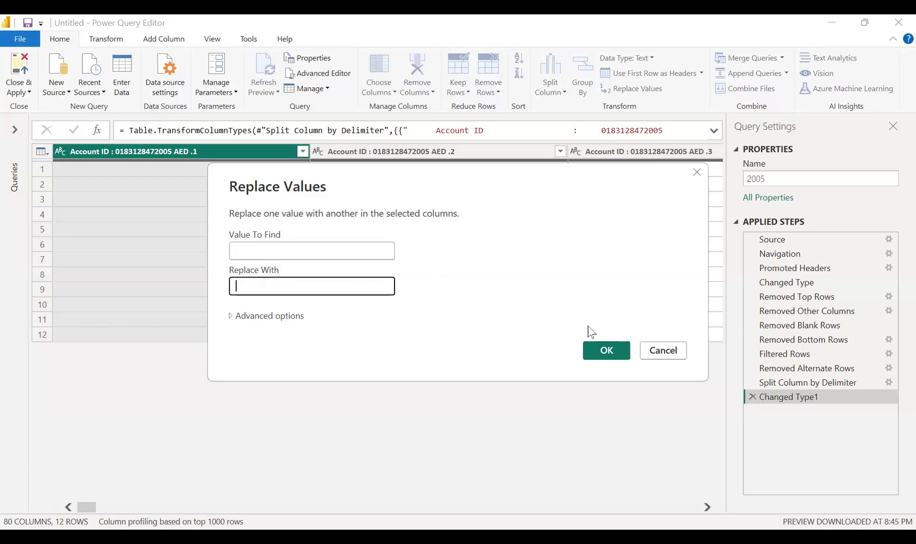
{"action": "left_click", "coordinate": [665, 350]}
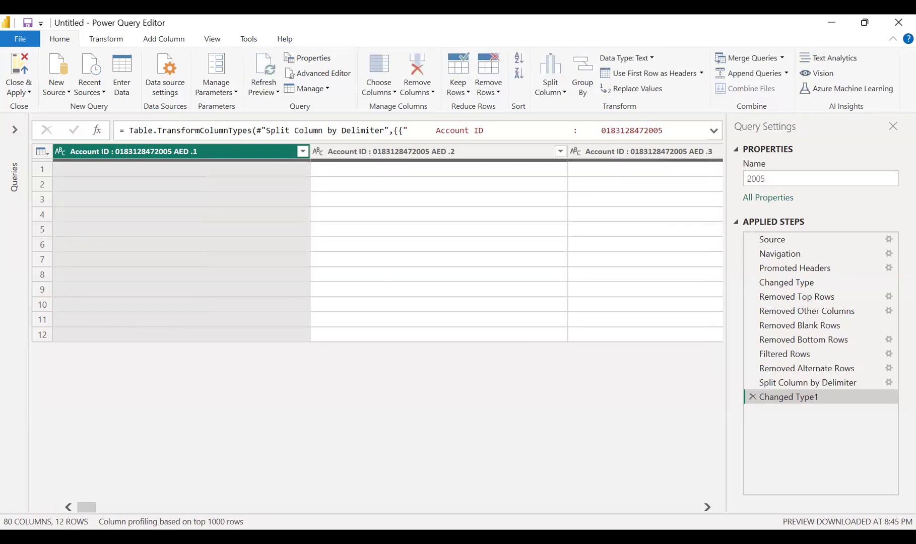
Close the Power Query Editor and apply the query changes
{"action": "left_click", "coordinate": [23, 64]}
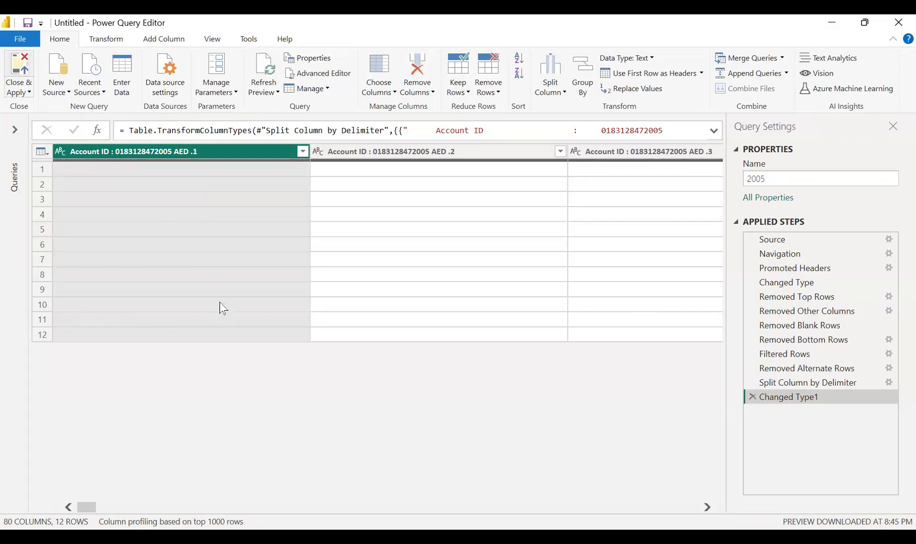
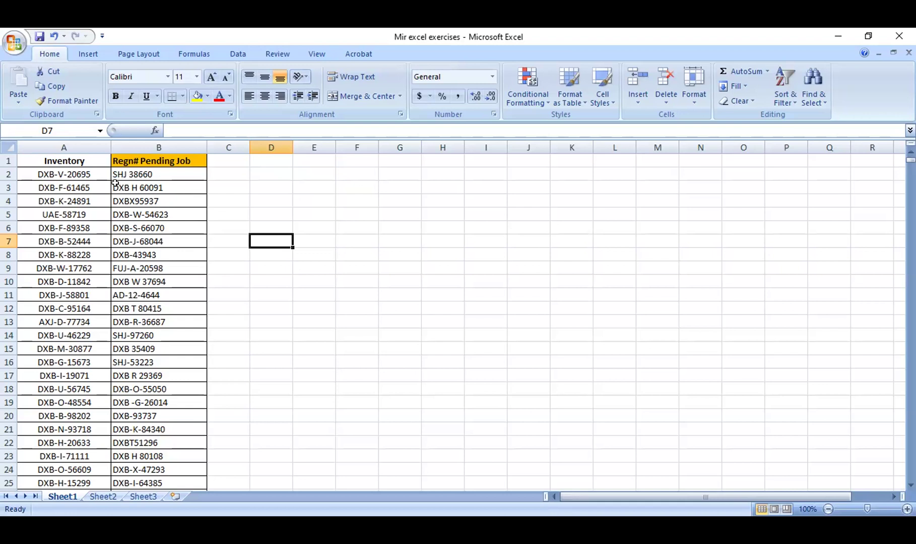
Switch to the Excel exercises workbook and examine the registration formats in the Inventory and Regn# Pending Job columns of Sheet1
{"action": "left_click", "coordinate": [98, 176]}
{"action": "left_click", "coordinate": [149, 201]}
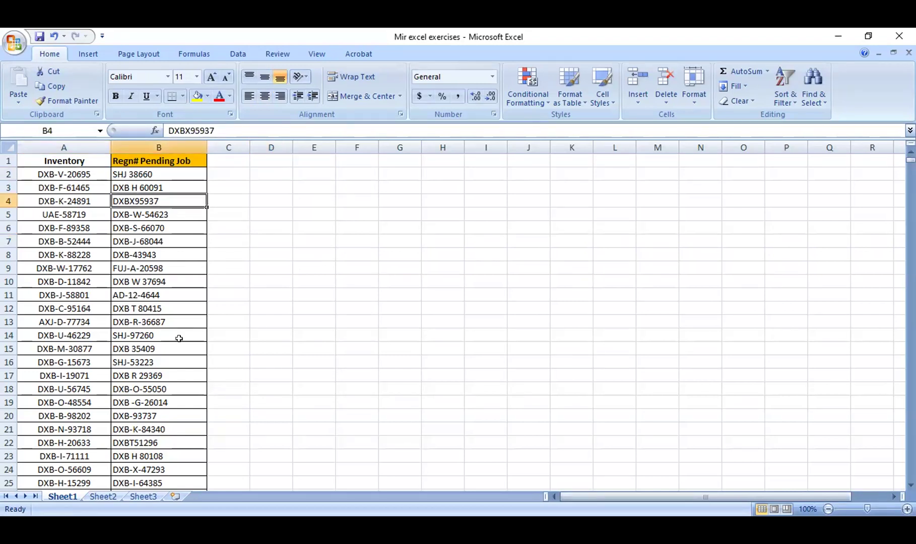
{"action": "scroll", "coordinate": [82, 390], "scroll_direction": "down", "scroll_amount": 20}
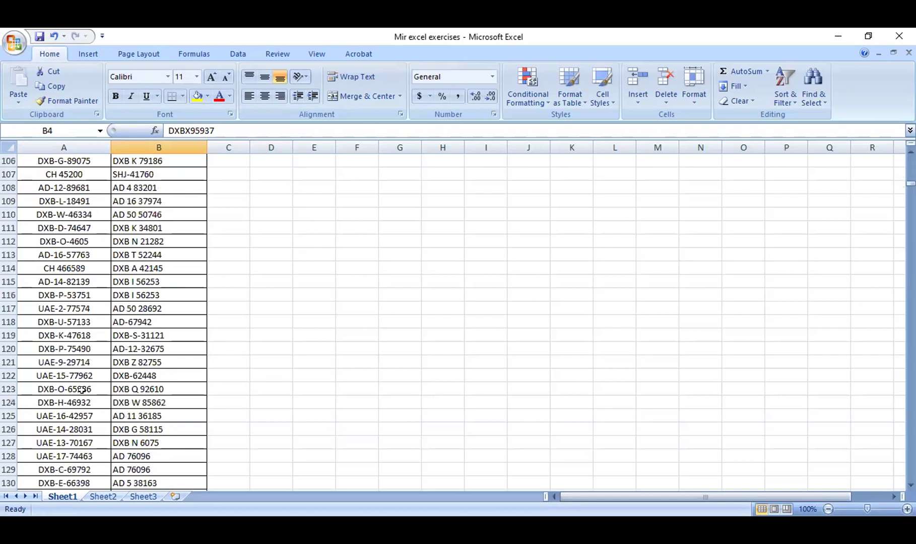
{"action": "scroll", "coordinate": [82, 389], "scroll_direction": "down", "scroll_amount": 10}
{"action": "left_click", "coordinate": [177, 430]}
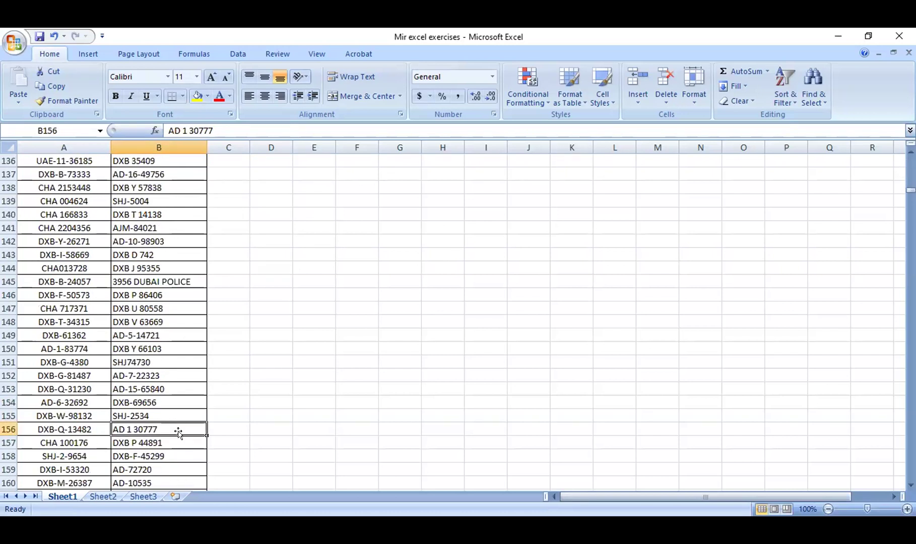
{"action": "scroll", "coordinate": [179, 433], "scroll_direction": "down", "scroll_amount": 10}
{"action": "scroll", "coordinate": [179, 440], "scroll_direction": "up", "scroll_amount": 20}
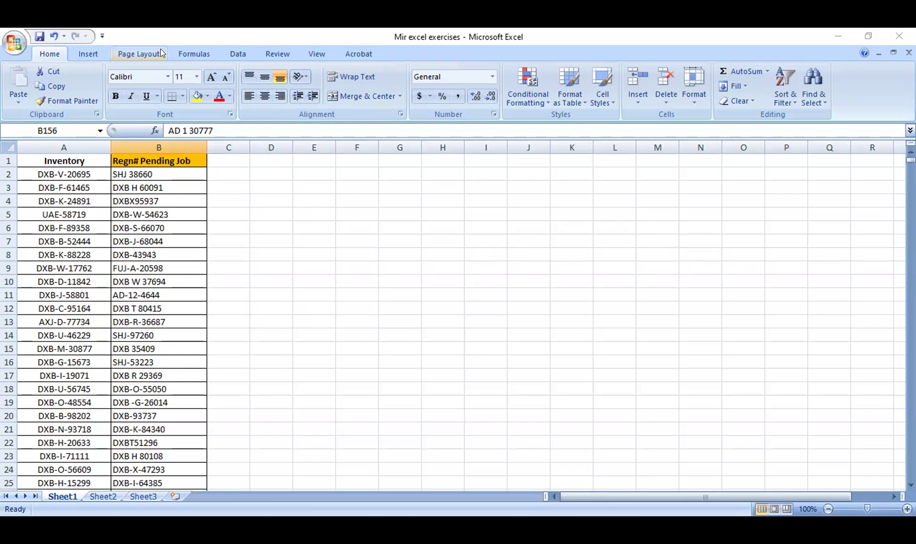
{"action": "left_click", "coordinate": [239, 172]}
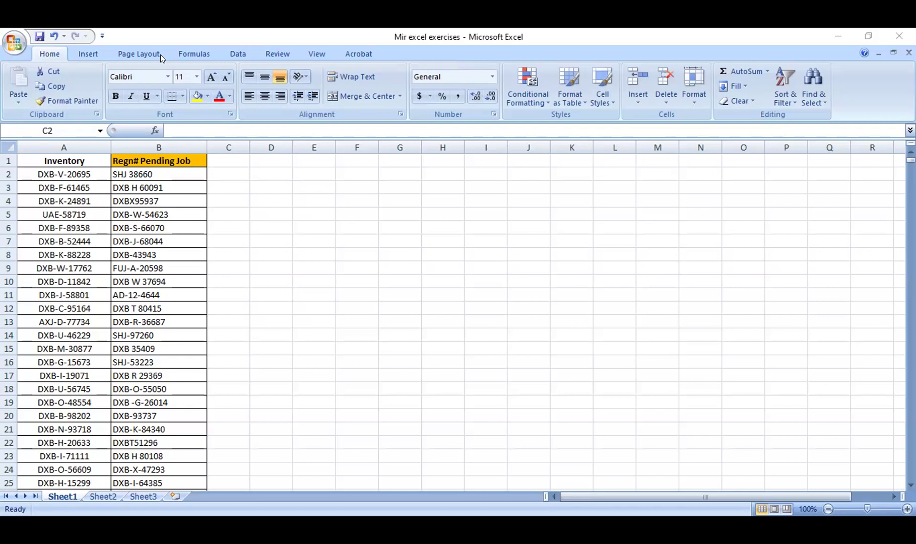
{"action": "scroll", "coordinate": [168, 406], "scroll_direction": "down", "scroll_amount": 10}
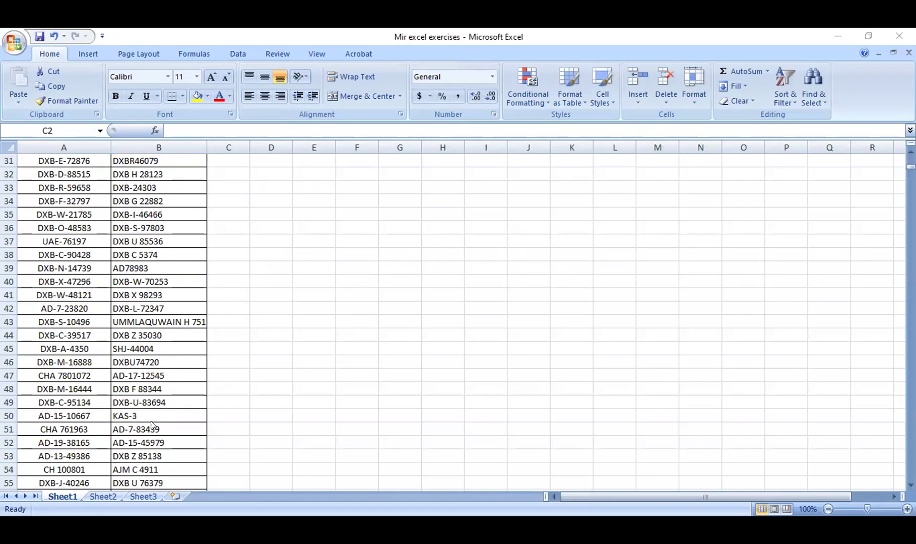
{"action": "left_click", "coordinate": [161, 468]}
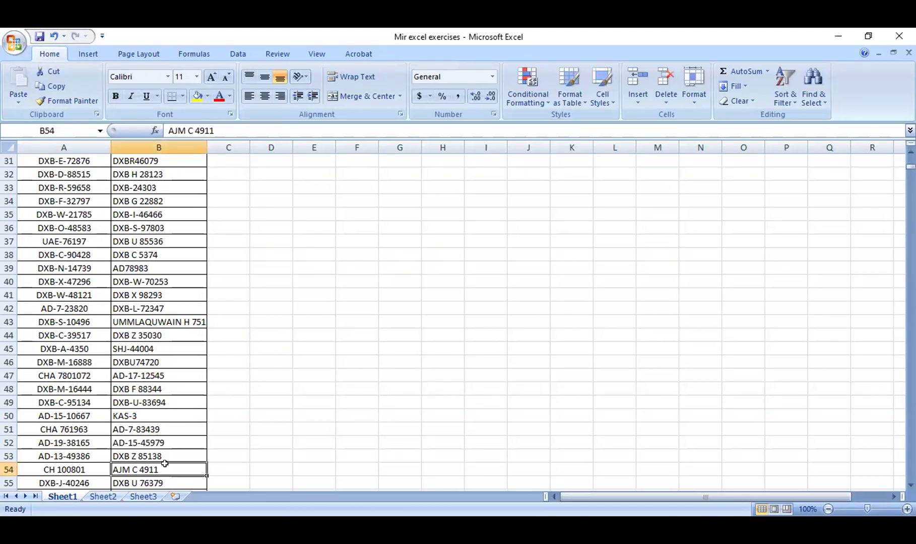
{"action": "left_click", "coordinate": [91, 467]}
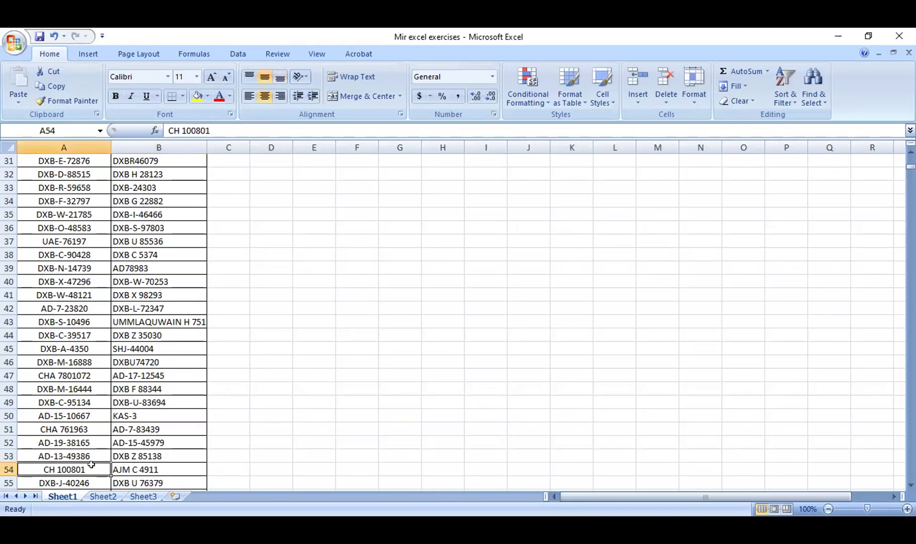
{"action": "left_click", "coordinate": [158, 268]}
{"action": "scroll", "coordinate": [158, 268], "scroll_direction": "up", "scroll_amount": 10}
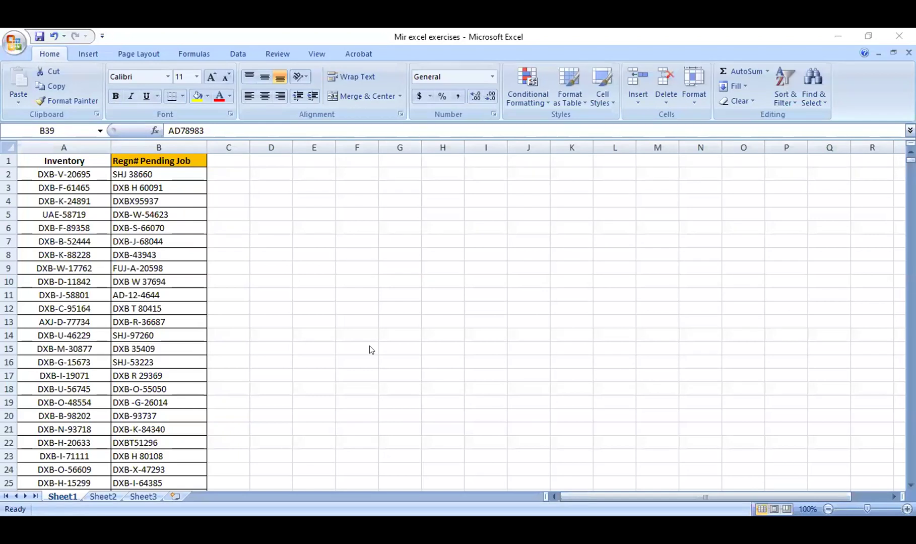
{"action": "left_click", "coordinate": [234, 171]}
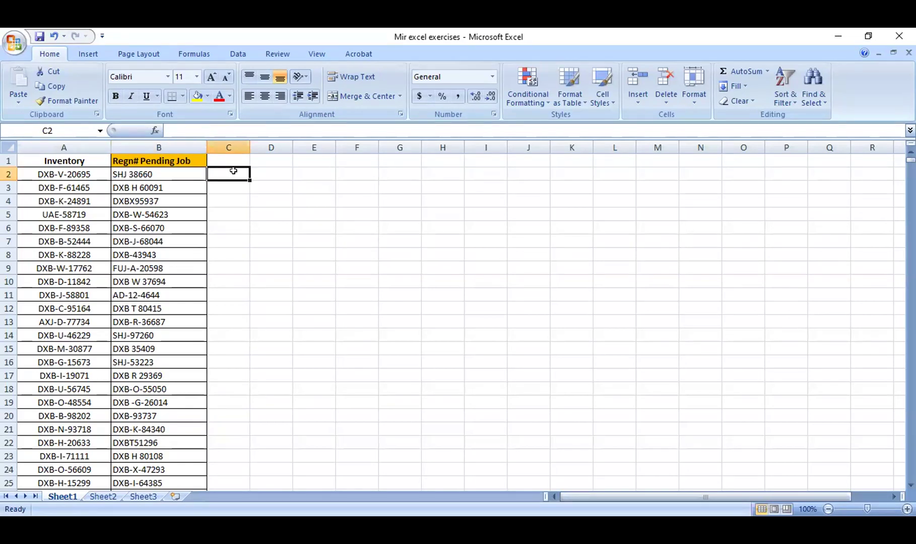
{"action": "type", "text": "s"}
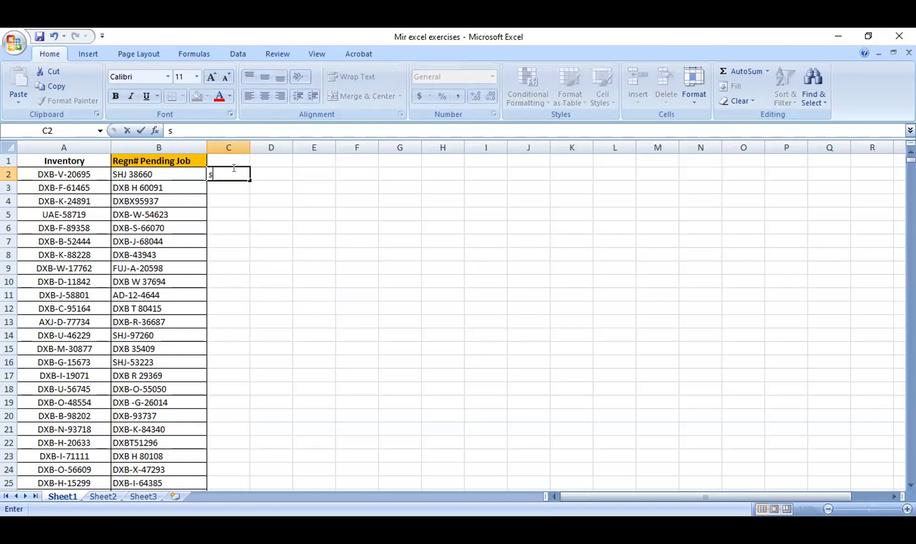
{"action": "key", "text": "BackSpace"}
{"action": "key", "text": "Escape"}
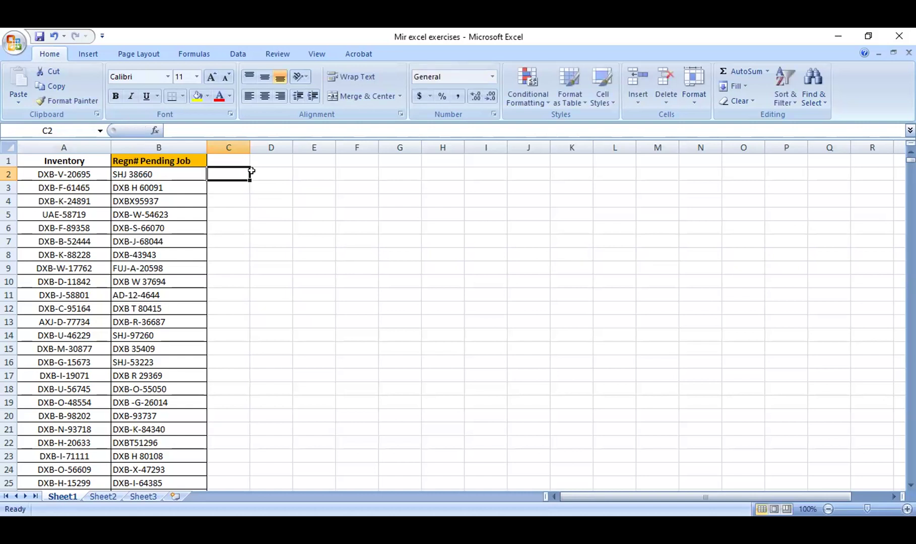
{"action": "left_click", "coordinate": [278, 154]}
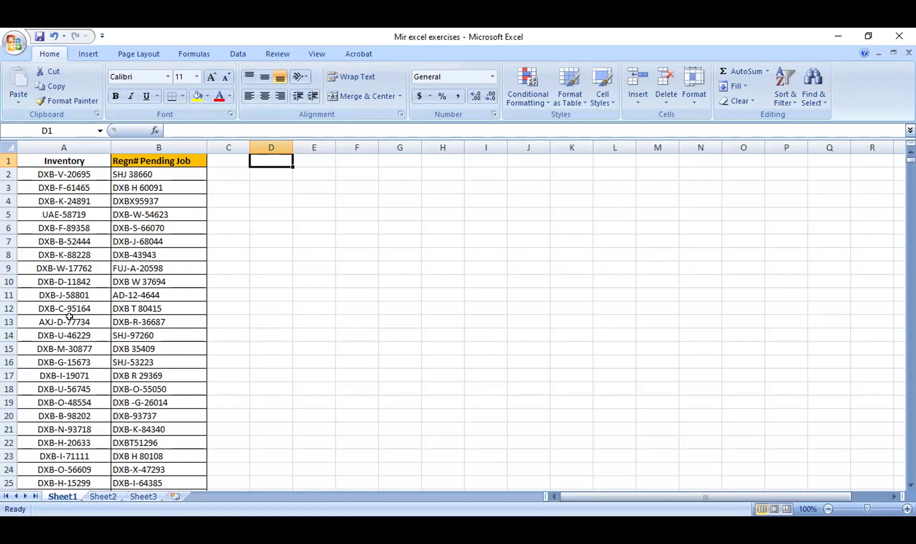
Enter the heading Substitute in cell D1
{"action": "type", "text": "Sub"}
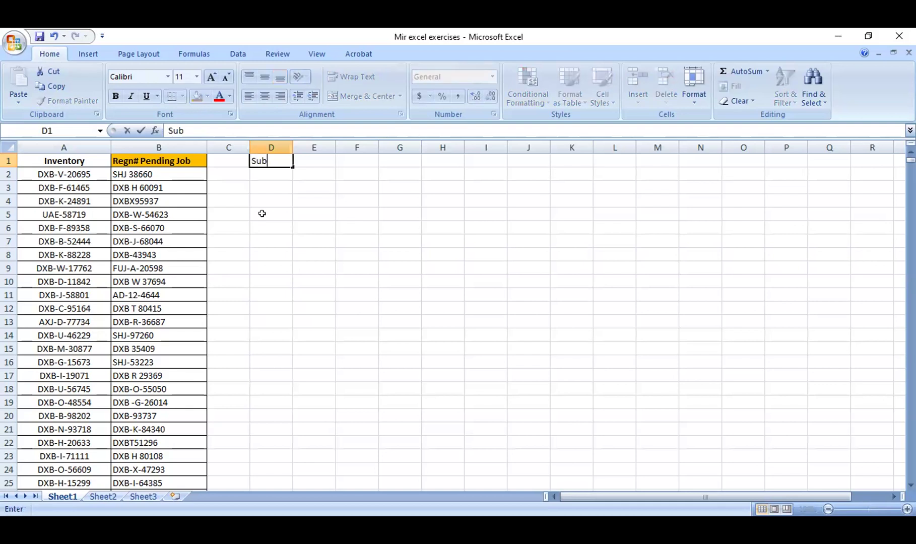
{"action": "type", "text": "Stritueb"}
{"action": "key", "text": "BackSpace"}
{"action": "key", "text": "BackSpace"}
{"action": "key", "text": "BackSpace"}
{"action": "key", "text": "BackSpace"}
{"action": "key", "text": "BackSpace"}
{"action": "key", "text": "BackSpace"}
{"action": "key", "text": "BackSpace"}
{"action": "key", "text": "BackSpace"}
{"action": "key", "text": "BackSpace"}
{"action": "type", "text": "bstitute"}
{"action": "key", "text": "Return"}
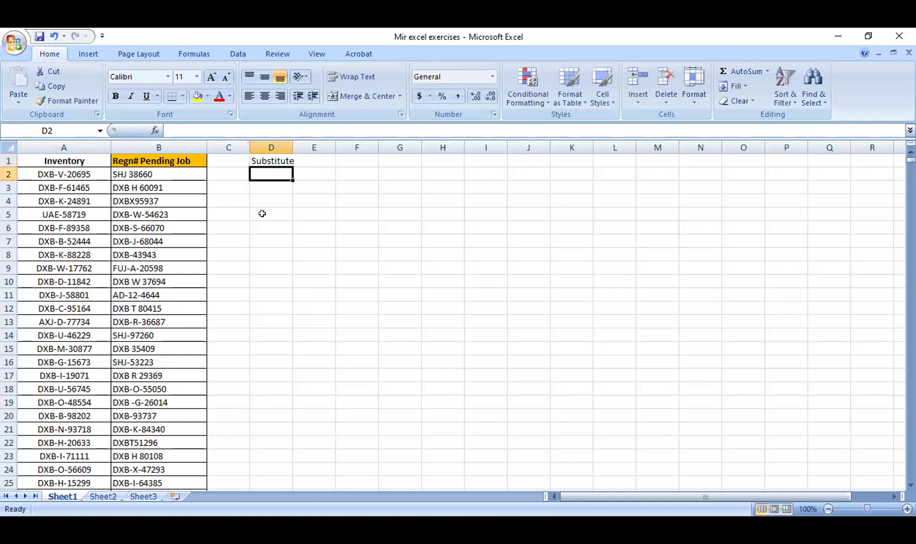
Enter =SUBSTITUTE(A2,"-","") in cell D2 to strip the hyphens from the first Inventory value
{"action": "type", "text": "=s"}
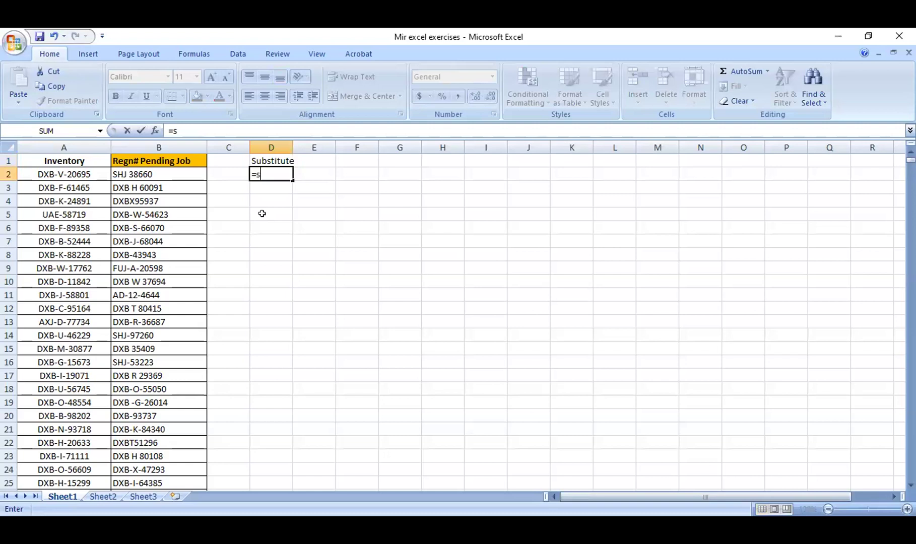
{"action": "type", "text": "ub"}
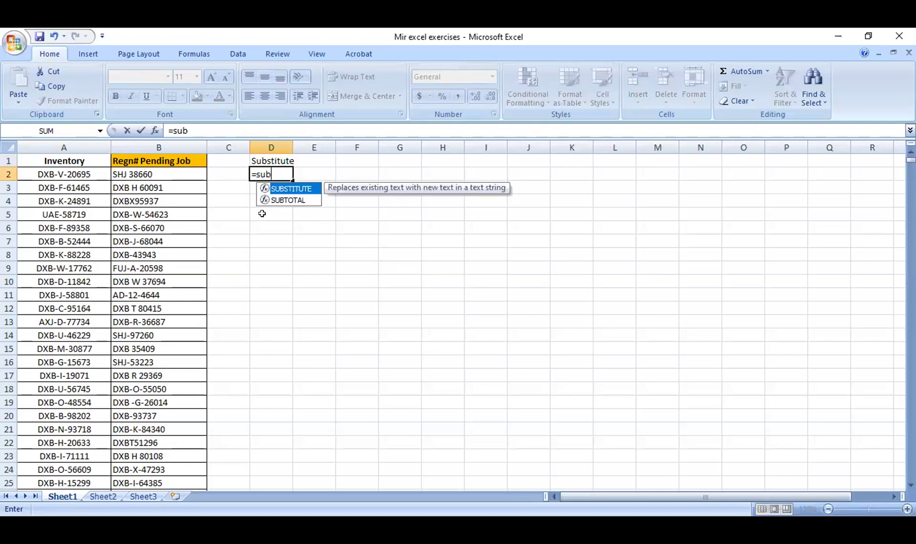
{"action": "key", "text": "Tab"}
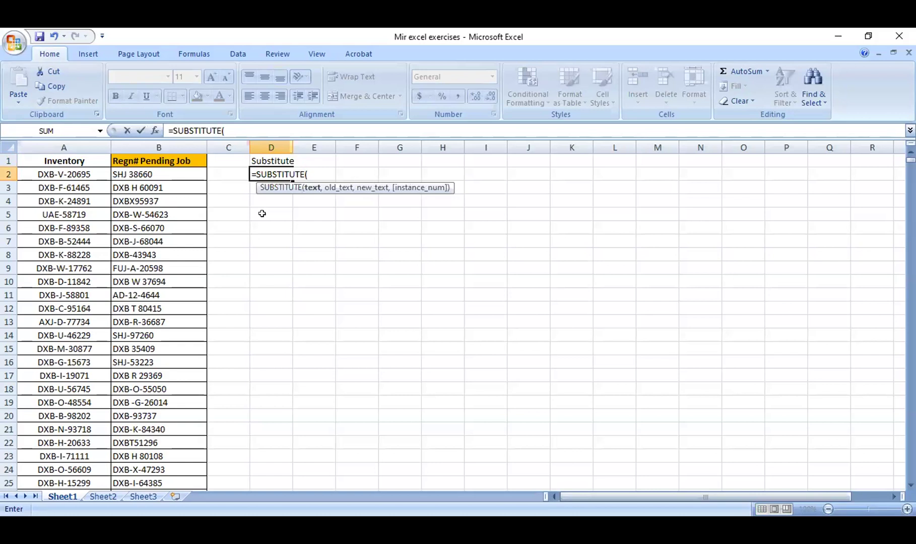
{"action": "left_click", "coordinate": [83, 173]}
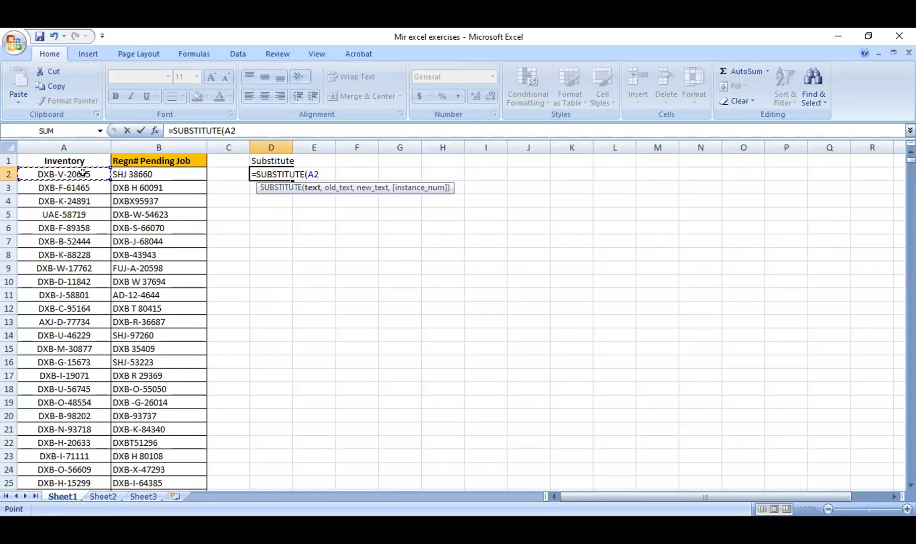
{"action": "type", "text": ","}
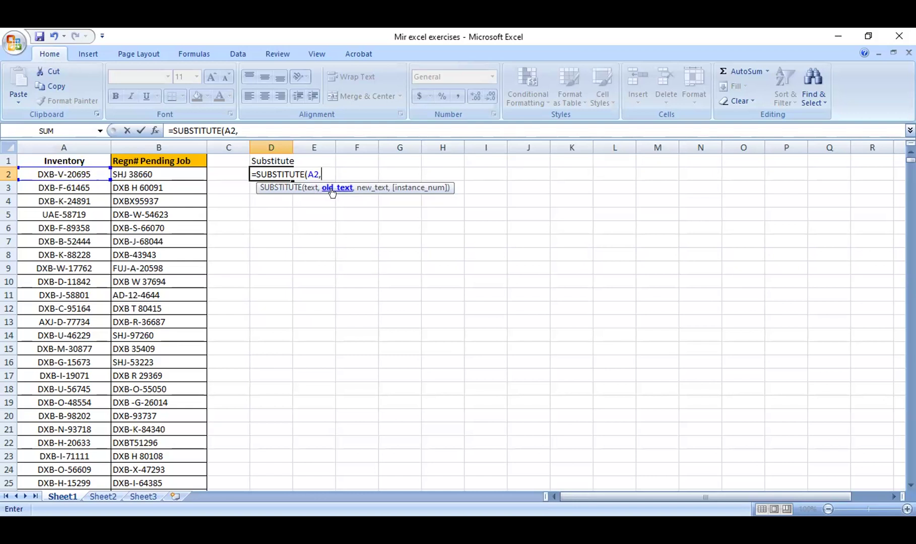
{"action": "type", "text": "-"}
{"action": "key", "text": "BackSpace"}
{"action": "type", "text": "\"-\","}
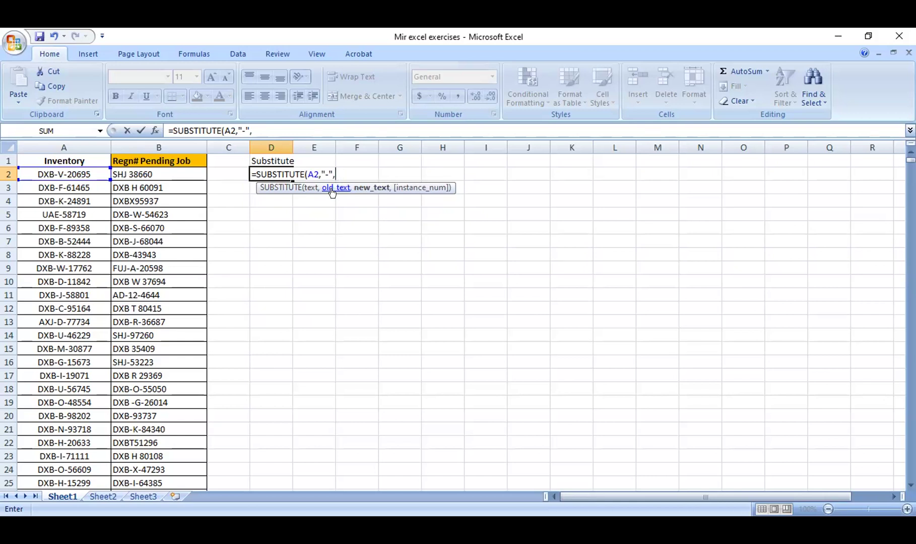
{"action": "type", "text": "\"\""}
{"action": "type", "text": ")"}
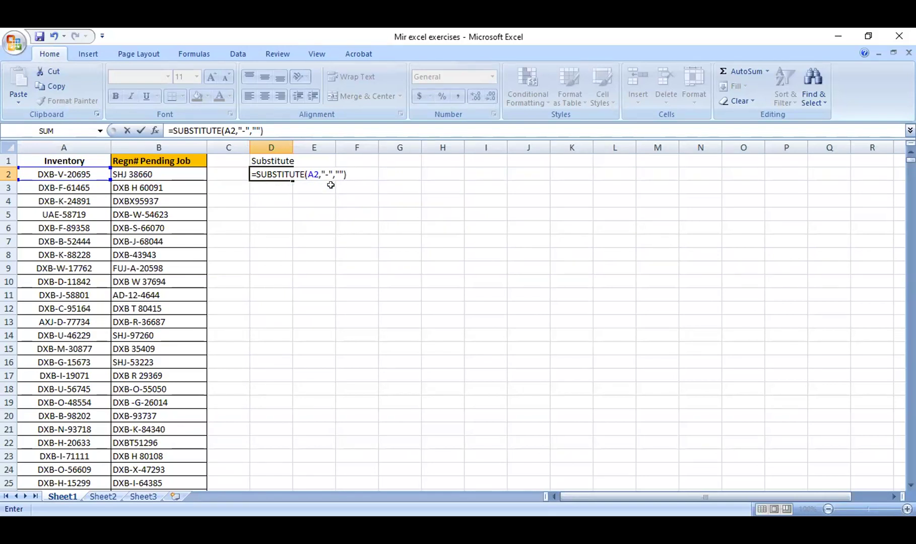
{"action": "key", "text": "Return"}
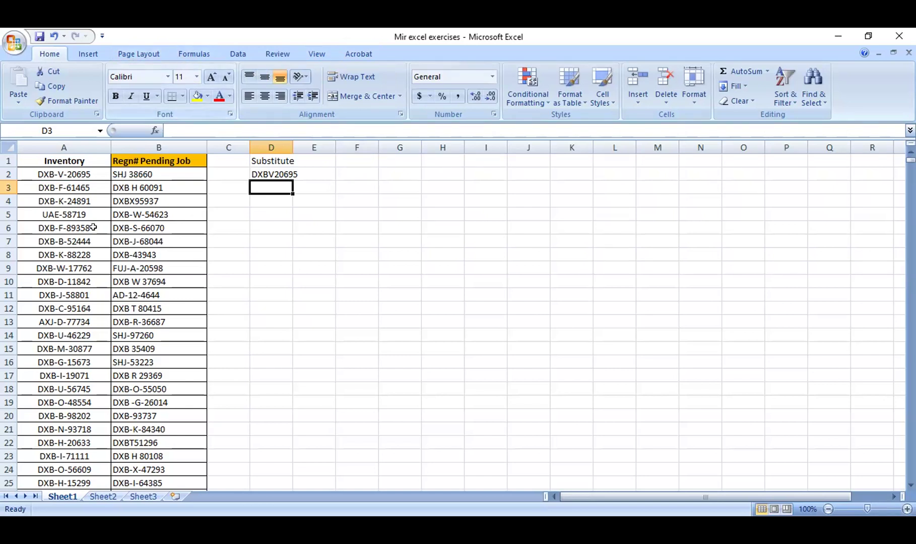
Check the Inventory column for values containing spaces and extend the D2 formula to =SUBSTITUTE(SUBSTITUTE(A2,"-","")," ","")
{"action": "scroll", "coordinate": [63, 241], "scroll_direction": "down", "scroll_amount": 20}
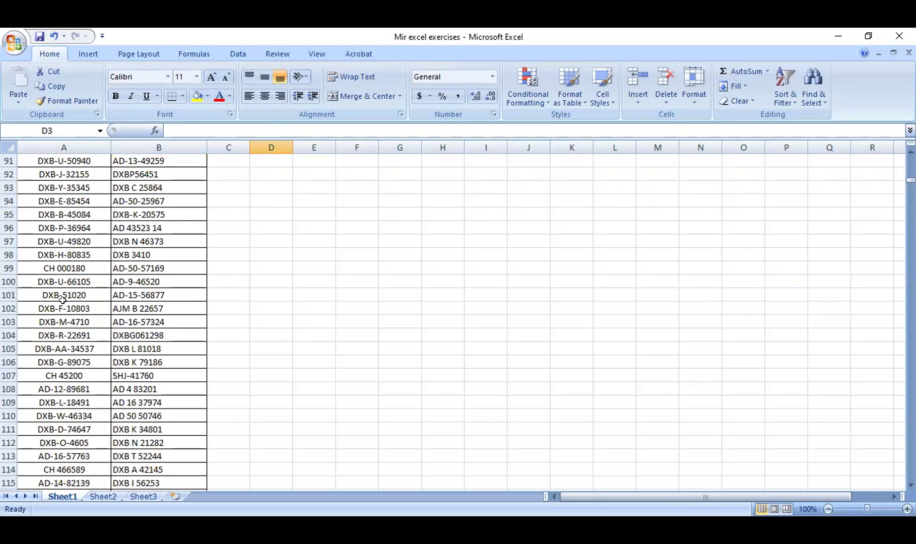
{"action": "left_click", "coordinate": [48, 262]}
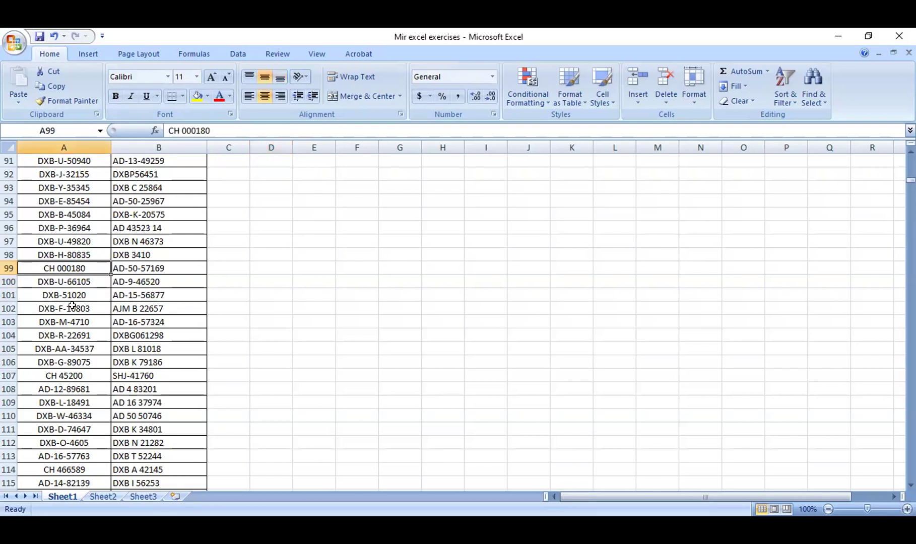
{"action": "scroll", "coordinate": [66, 266], "scroll_direction": "up", "scroll_amount": 20}
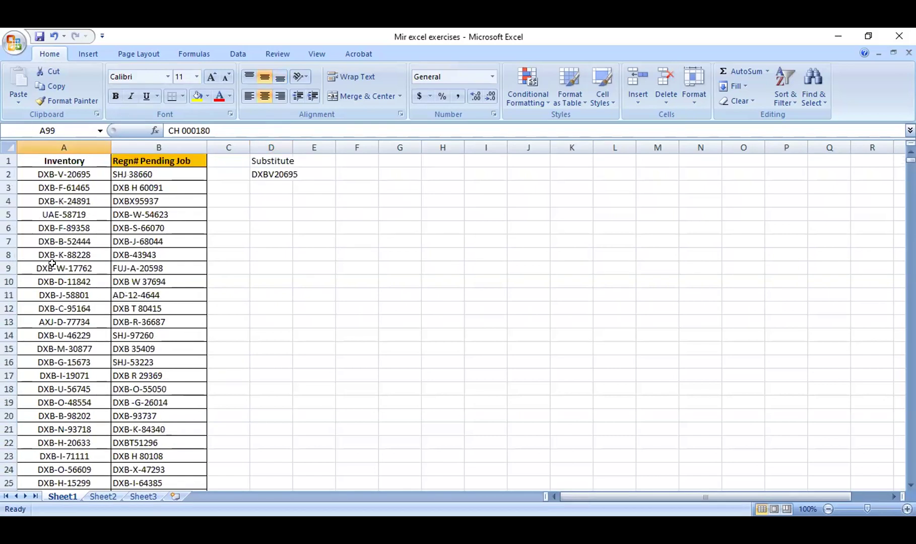
{"action": "left_click", "coordinate": [278, 173]}
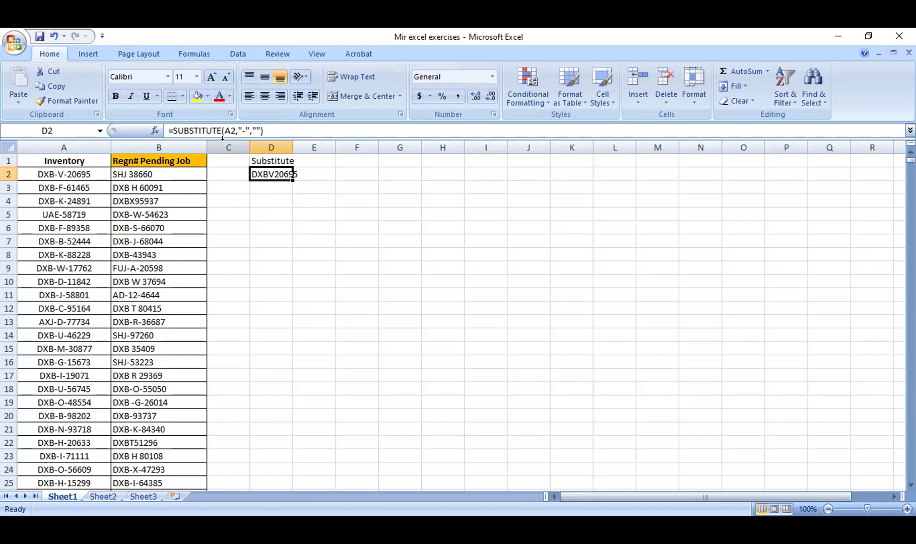
{"action": "left_click", "coordinate": [169, 126]}
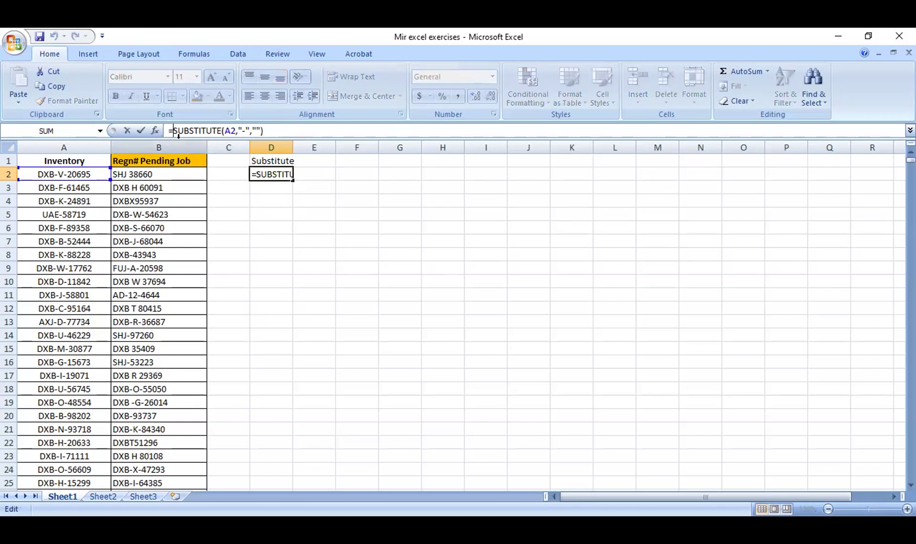
{"action": "type", "text": "s"}
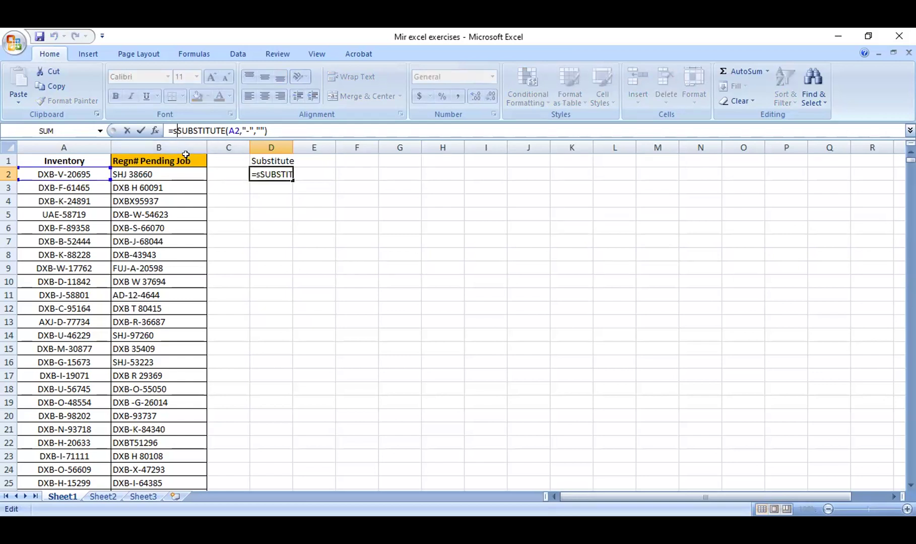
{"action": "type", "text": "ub"}
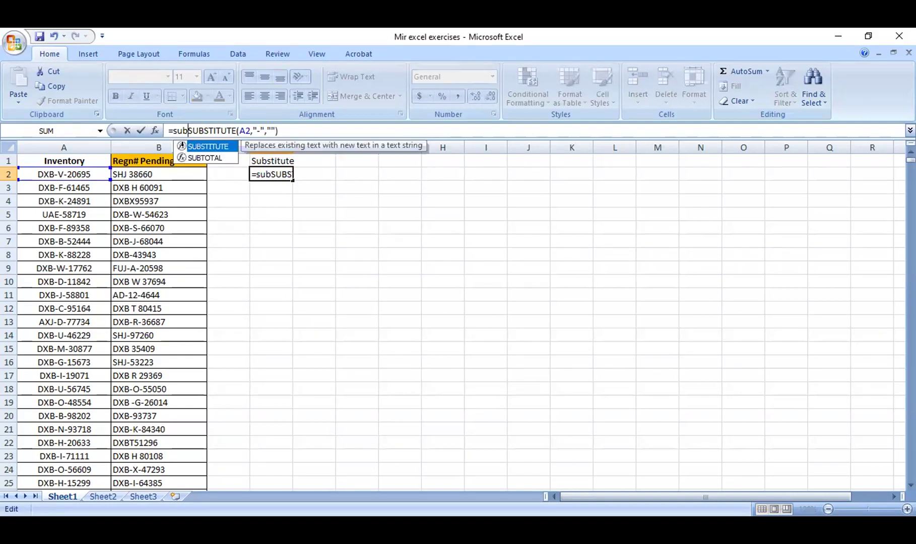
{"action": "double_click", "coordinate": [204, 146]}
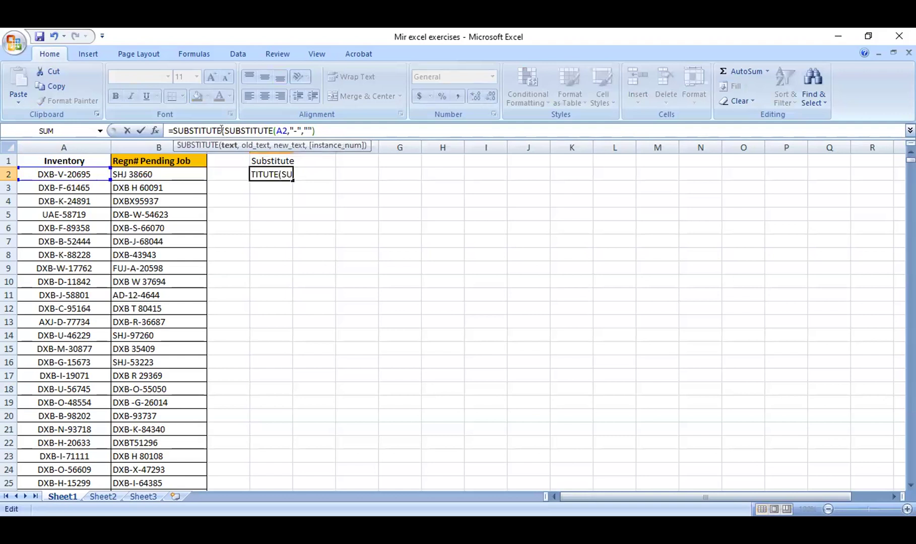
{"action": "left_click_drag", "start_coordinate": [225, 131], "coordinate": [318, 124]}
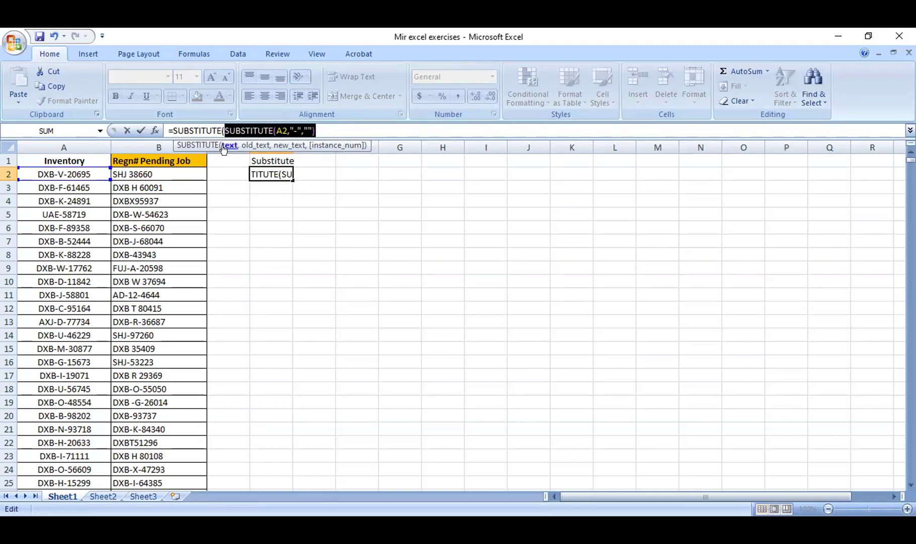
{"action": "left_click", "coordinate": [317, 124]}
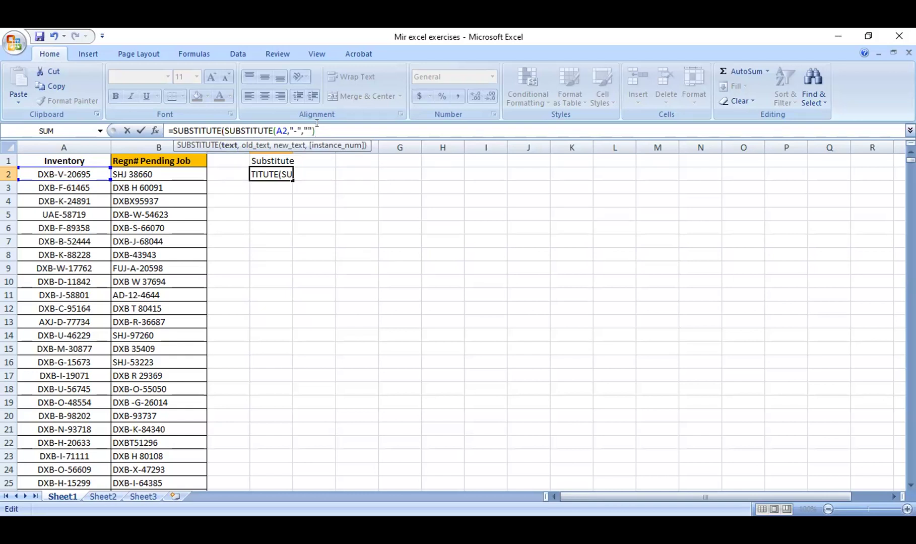
{"action": "type", "text": ",\""}
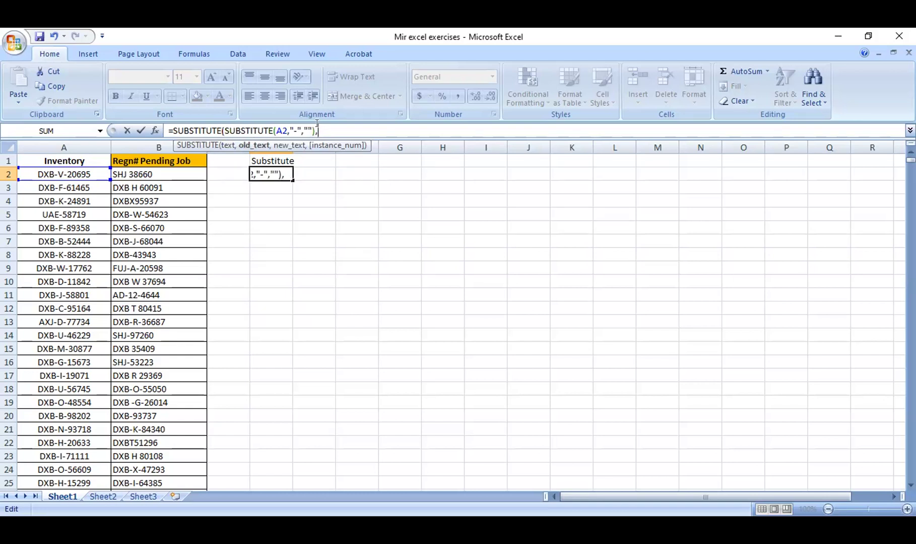
{"action": "type", "text": " \",\"\""}
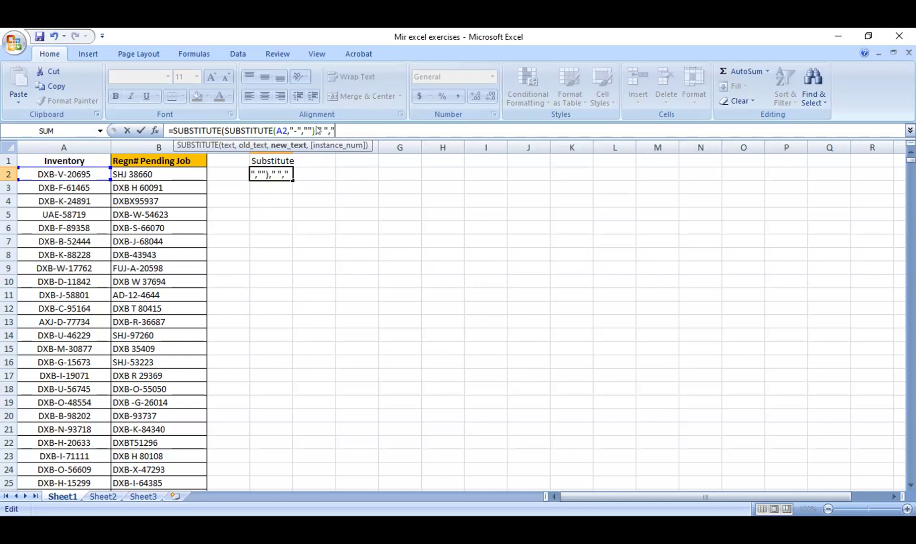
{"action": "type", "text": ")"}
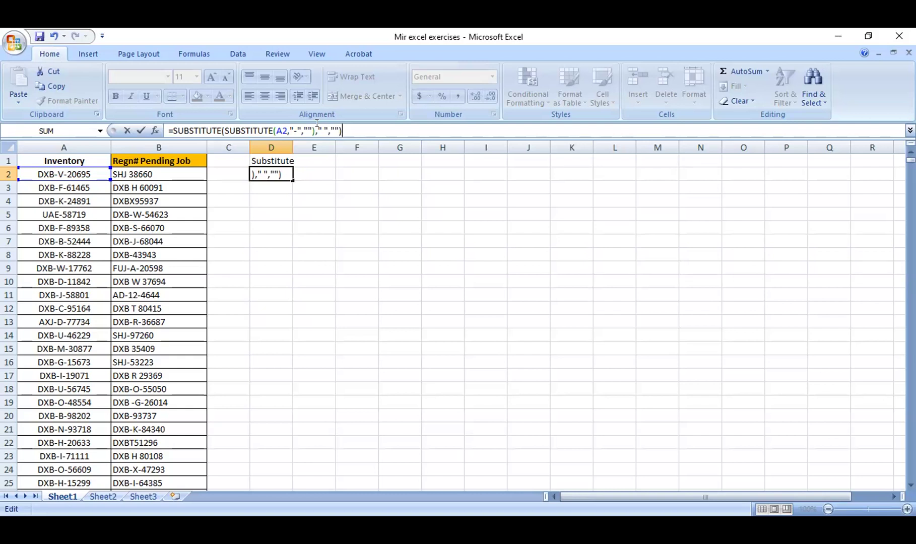
{"action": "key", "text": "Return"}
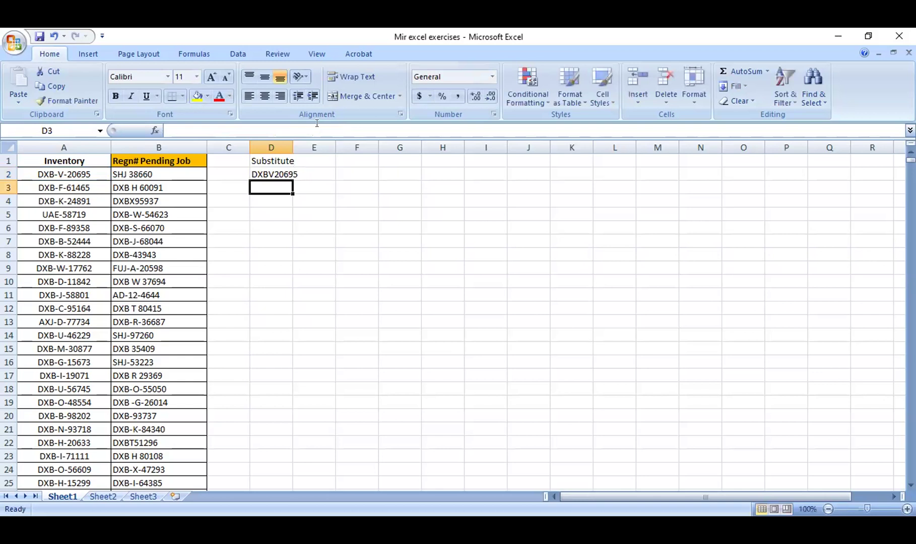
Delete the empty column C and fill the nested SUBSTITUTE formula down the whole Substitute column
{"action": "left_click", "coordinate": [224, 144]}
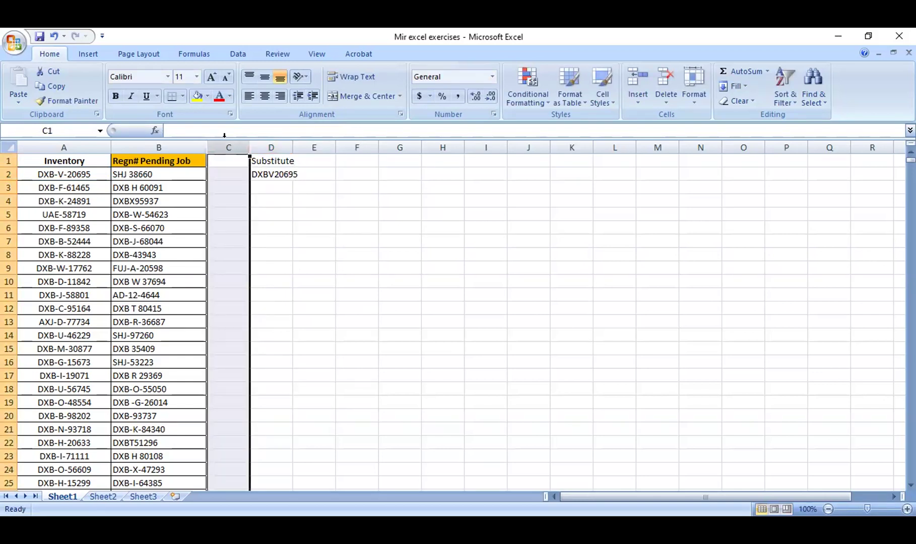
{"action": "key", "text": "ctrl+minus"}
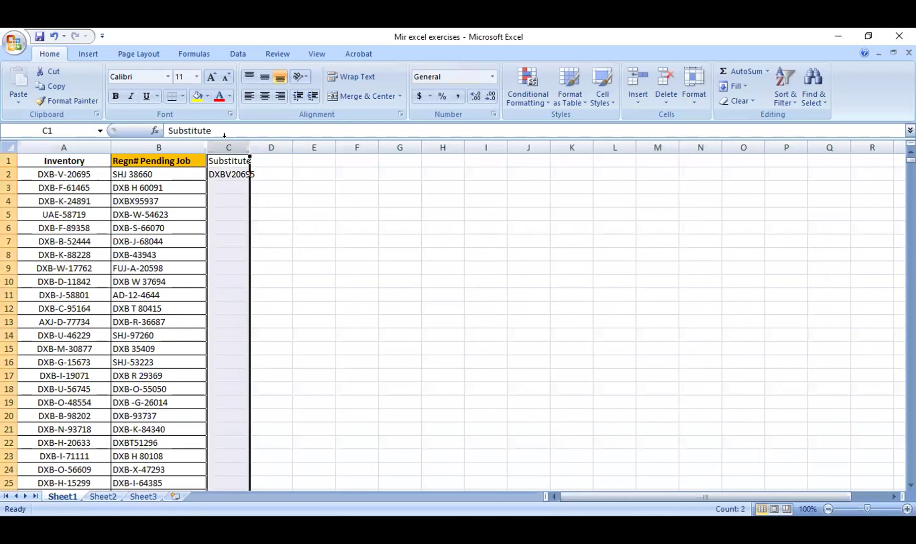
{"action": "left_click", "coordinate": [234, 174]}
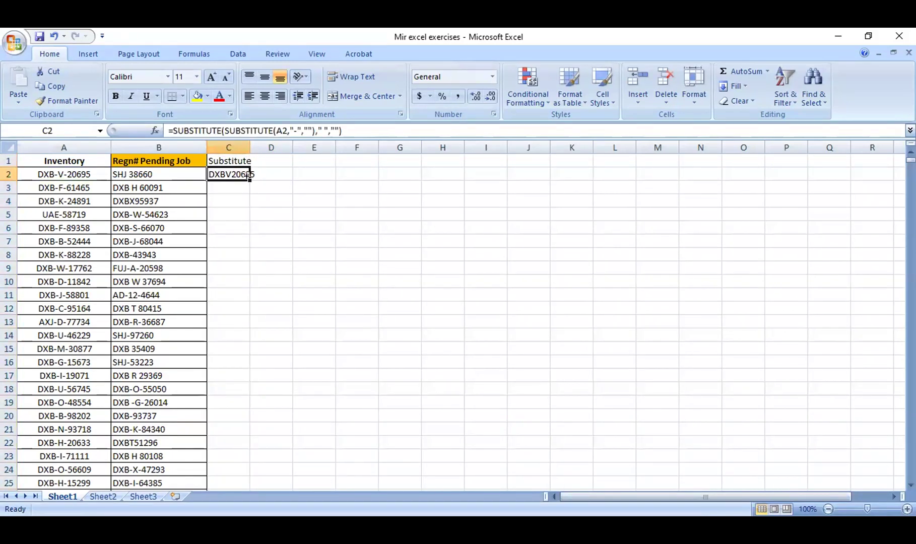
{"action": "double_click", "coordinate": [249, 179]}
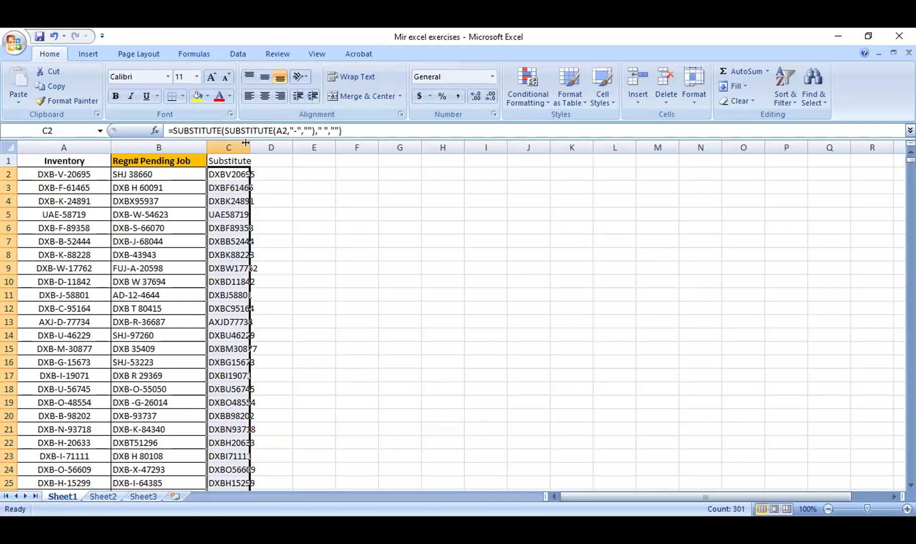
Autofit the width of the Substitute column to its contents
{"action": "key", "text": "alt+h"}
{"action": "key", "text": "o"}
{"action": "key", "text": "i"}
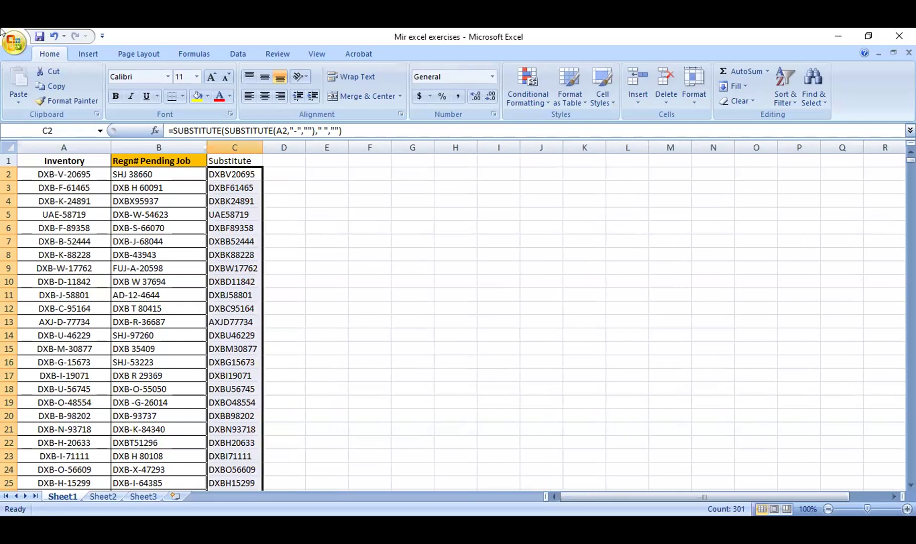
{"action": "left_click_drag", "start_coordinate": [242, 216], "coordinate": [242, 227]}
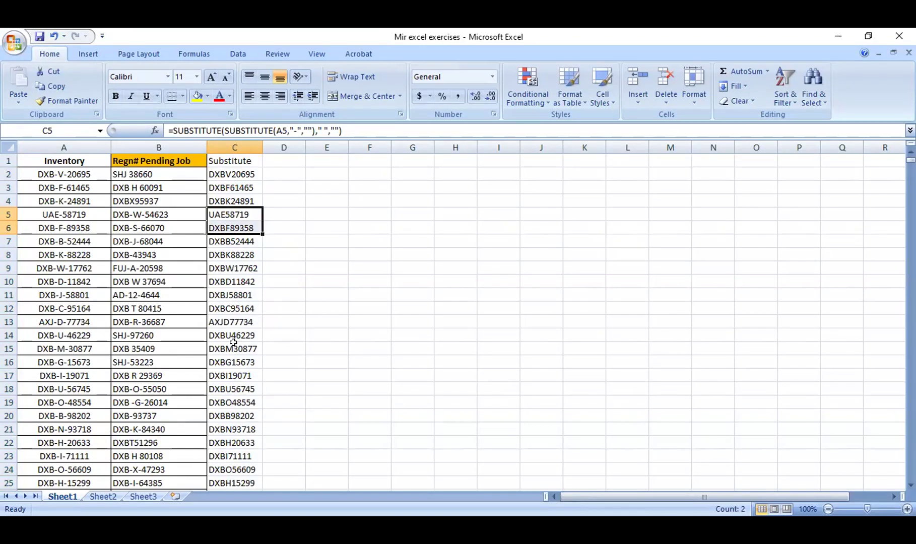
{"action": "left_click", "coordinate": [241, 152]}
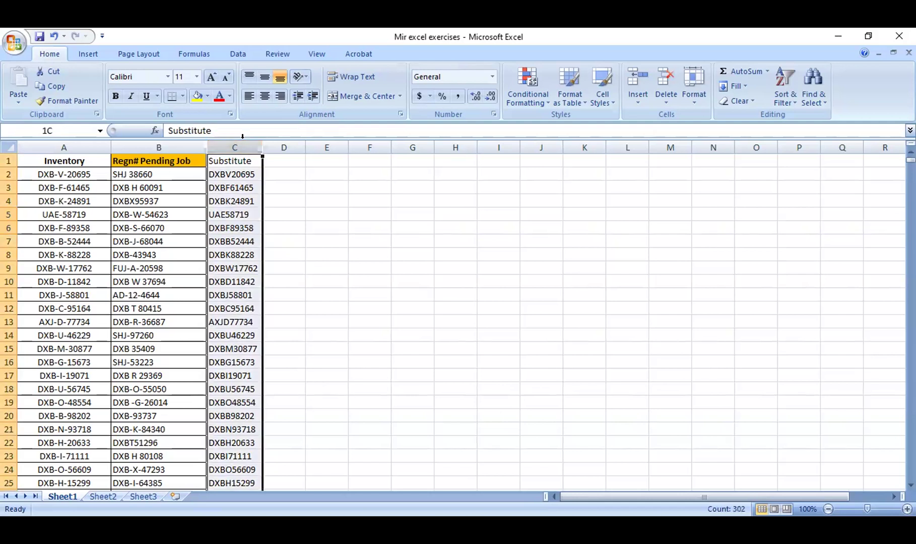
{"action": "left_click", "coordinate": [266, 157]}
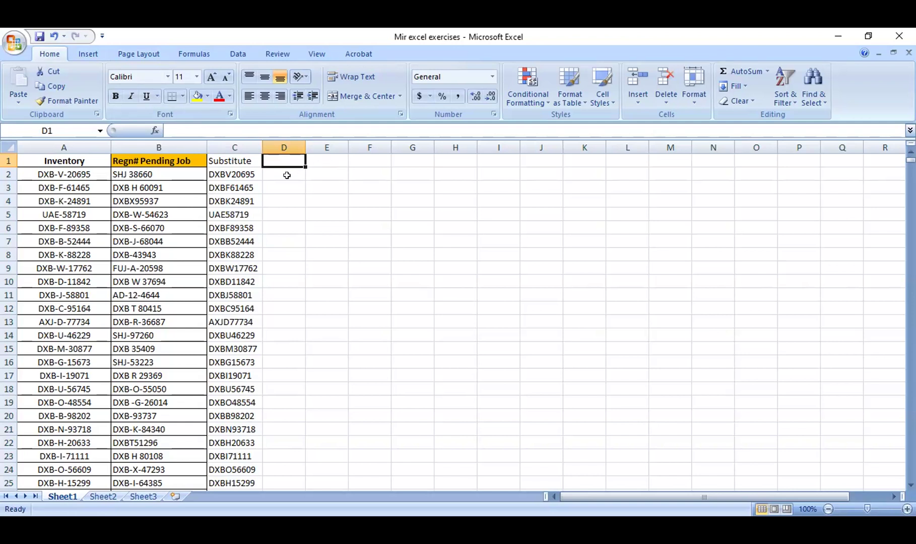
Copy the nested SUBSTITUTE formula from C2 into D2 and point it at B2: =SUBSTITUTE(SUBSTITUTE(B2,"-","")," ","")
{"action": "left_click", "coordinate": [236, 174]}
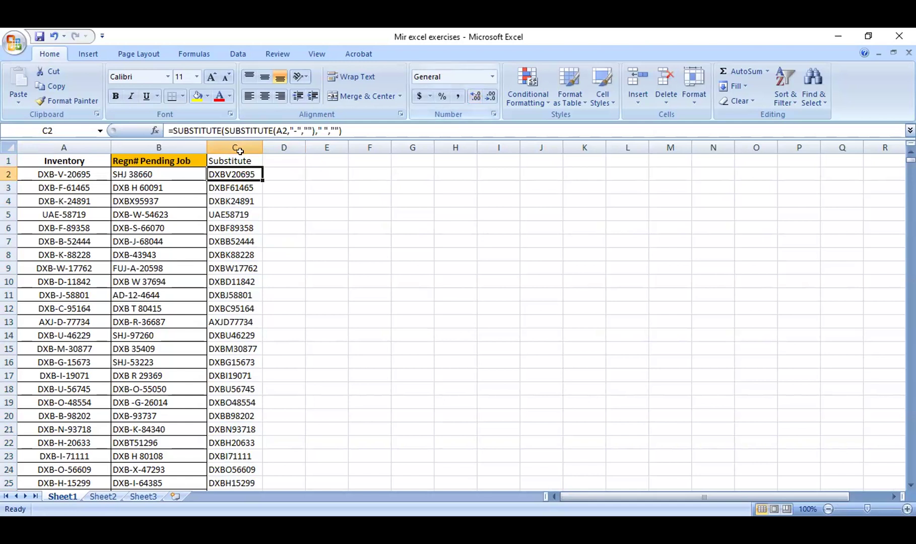
{"action": "left_click_drag", "start_coordinate": [342, 131], "coordinate": [164, 125]}
{"action": "key", "text": "ctrl+c"}
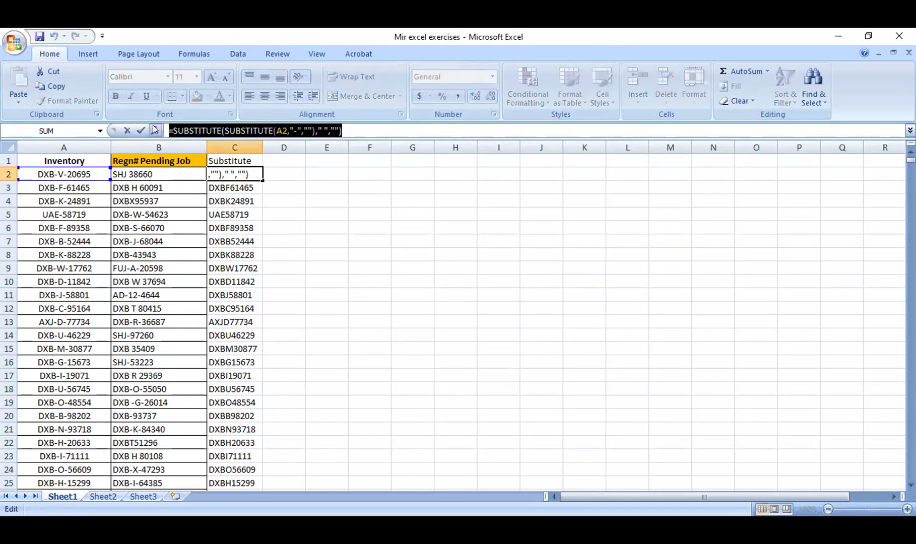
{"action": "key", "text": "Escape"}
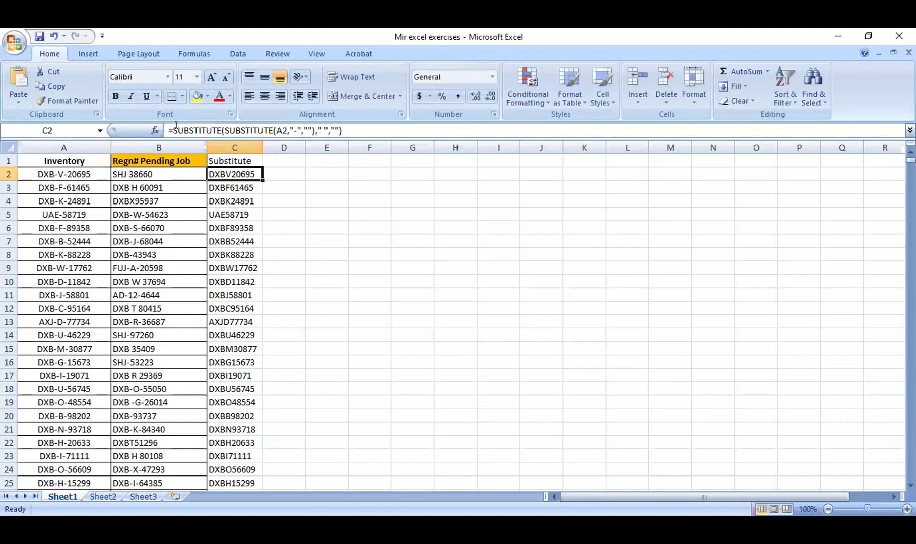
{"action": "left_click", "coordinate": [273, 172]}
{"action": "left_click", "coordinate": [233, 129]}
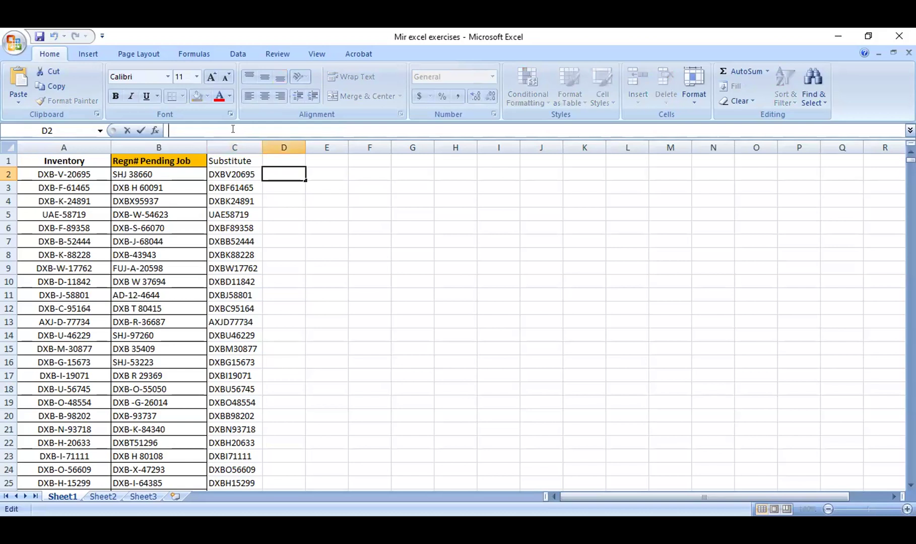
{"action": "key", "text": "ctrl+v"}
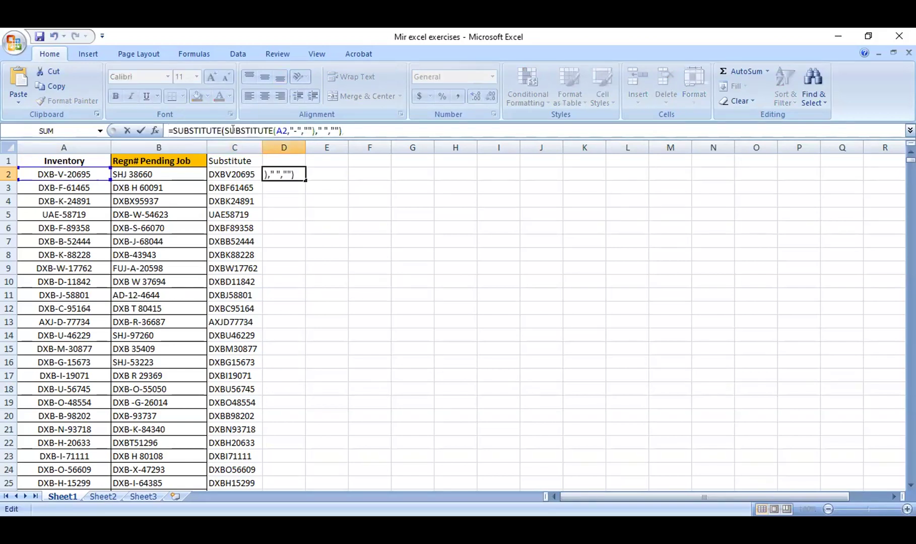
{"action": "left_click", "coordinate": [278, 130]}
{"action": "key", "text": "Delete"}
{"action": "type", "text": "B"}
{"action": "key", "text": "Return"}
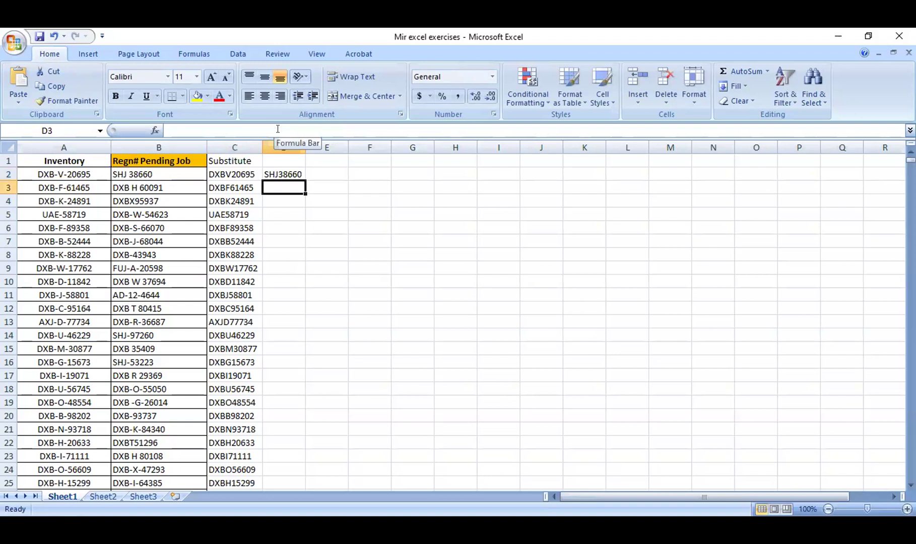
Fill the D2 formula down column D and widen the column so its values fit
{"action": "left_click", "coordinate": [292, 174]}
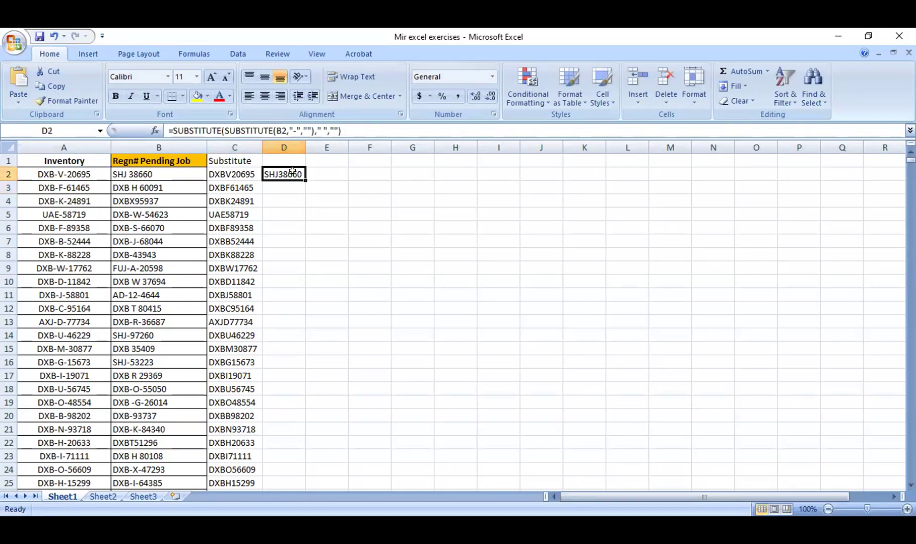
{"action": "double_click", "coordinate": [304, 178]}
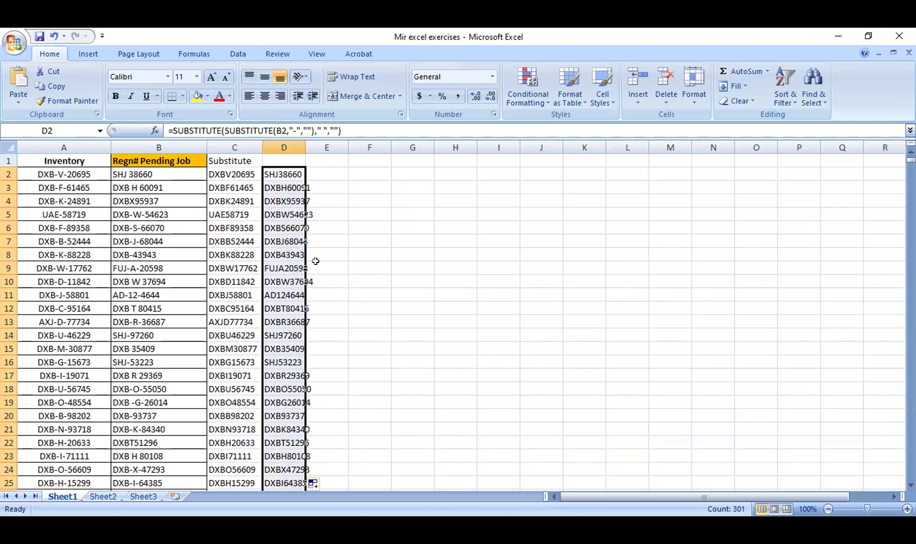
{"action": "scroll", "coordinate": [313, 259], "scroll_direction": "down", "scroll_amount": 20}
{"action": "left_click_drag", "start_coordinate": [305, 143], "coordinate": [279, 142]}
{"action": "scroll", "coordinate": [313, 150], "scroll_direction": "down", "scroll_amount": 5}
{"action": "scroll", "coordinate": [341, 215], "scroll_direction": "down", "scroll_amount": 5}
{"action": "left_click", "coordinate": [341, 214]}
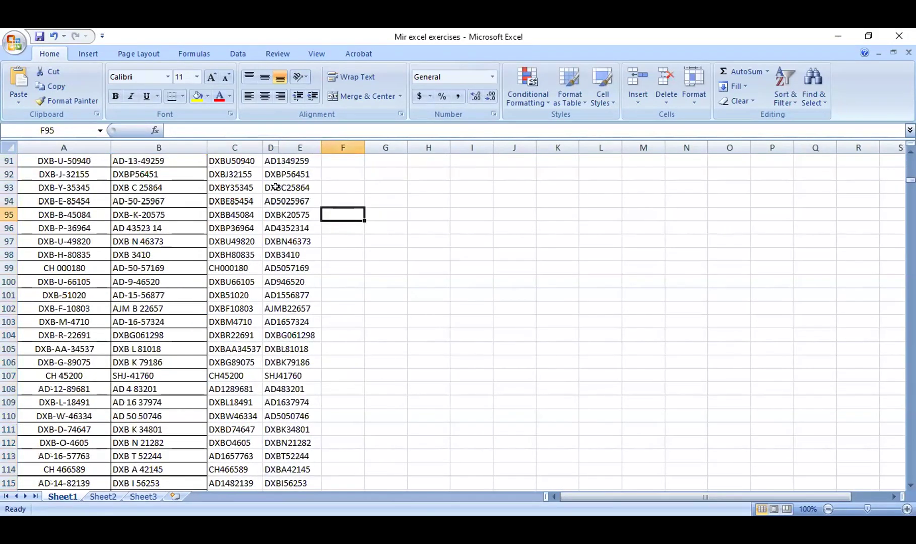
{"action": "scroll", "coordinate": [332, 197], "scroll_direction": "up", "scroll_amount": 20}
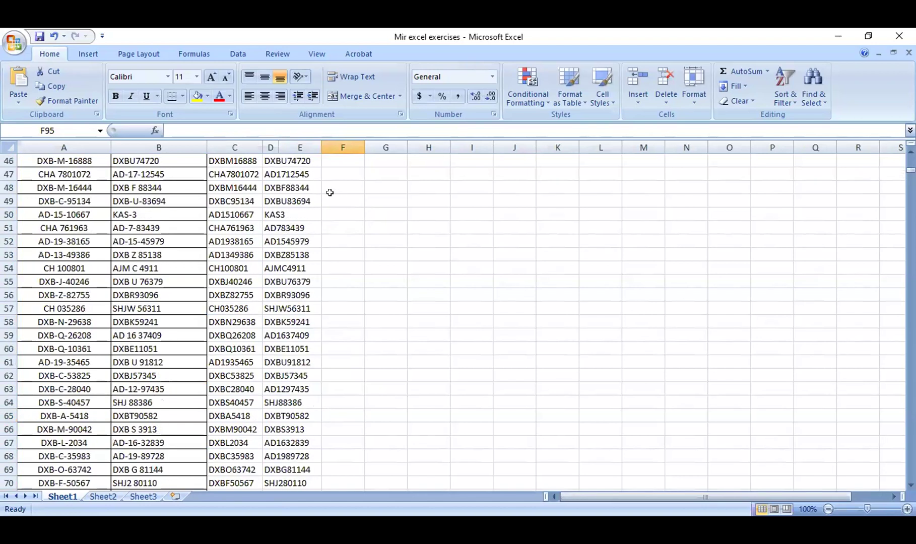
{"action": "left_click_drag", "start_coordinate": [276, 143], "coordinate": [331, 149]}
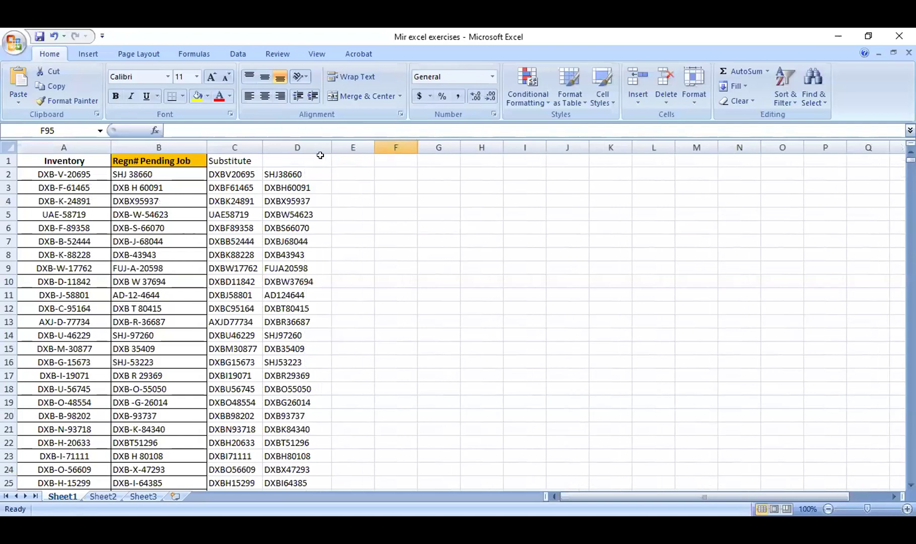
Highlight duplicate values across columns C and D with Light Red Fill with Dark Red Text
{"action": "left_click", "coordinate": [246, 143]}
{"action": "left_click_drag", "start_coordinate": [245, 135], "coordinate": [288, 138]}
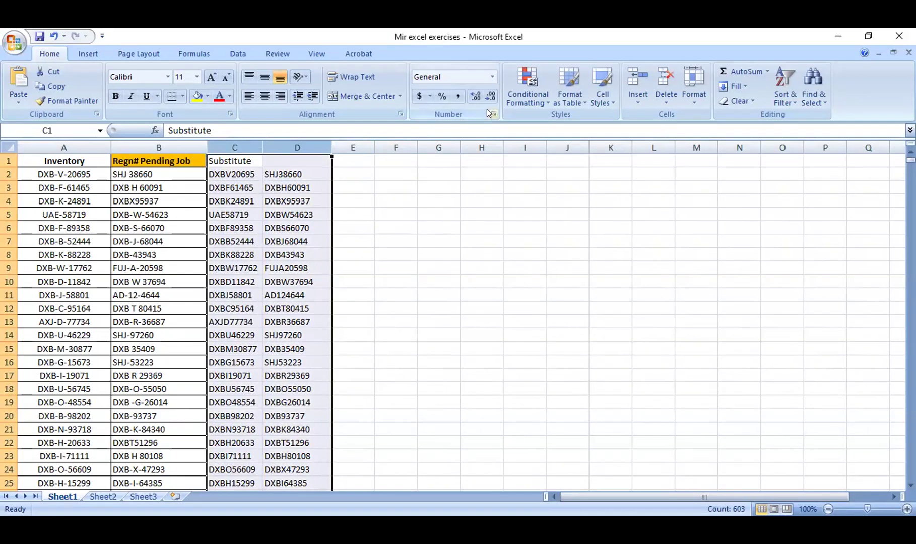
{"action": "left_click", "coordinate": [541, 97]}
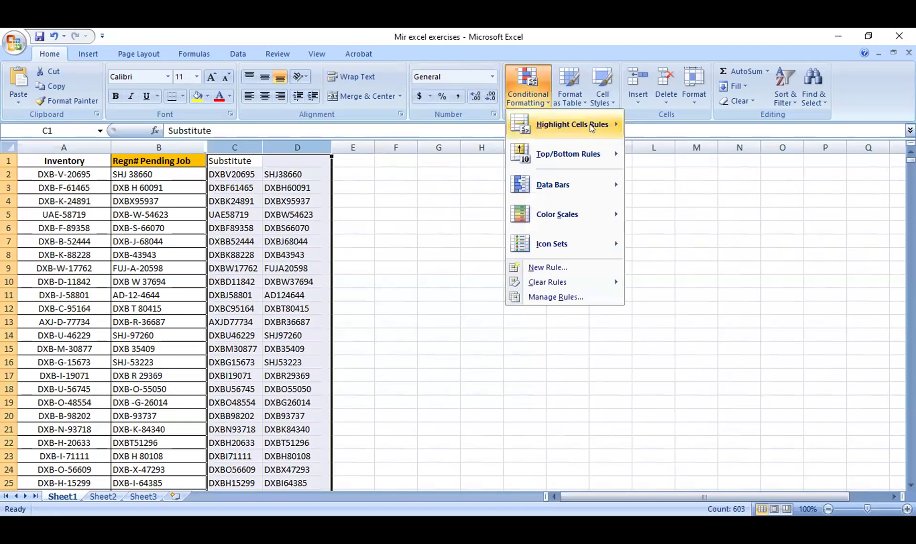
{"action": "mouse_move", "coordinate": [597, 126]}
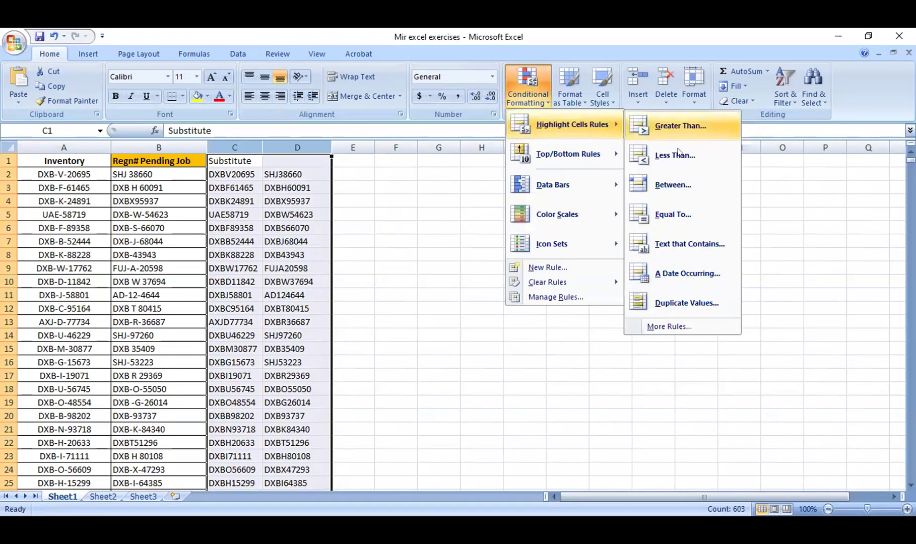
{"action": "left_click", "coordinate": [686, 302]}
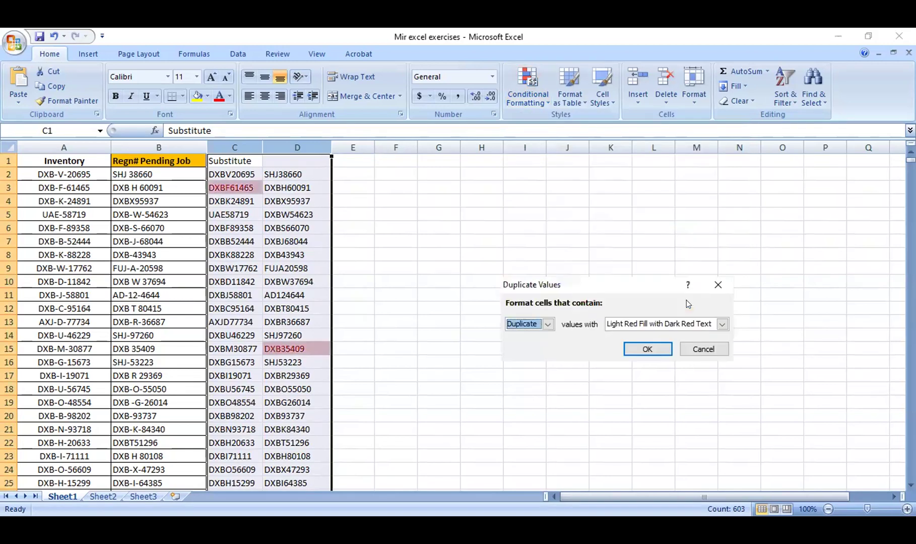
{"action": "left_click", "coordinate": [647, 352]}
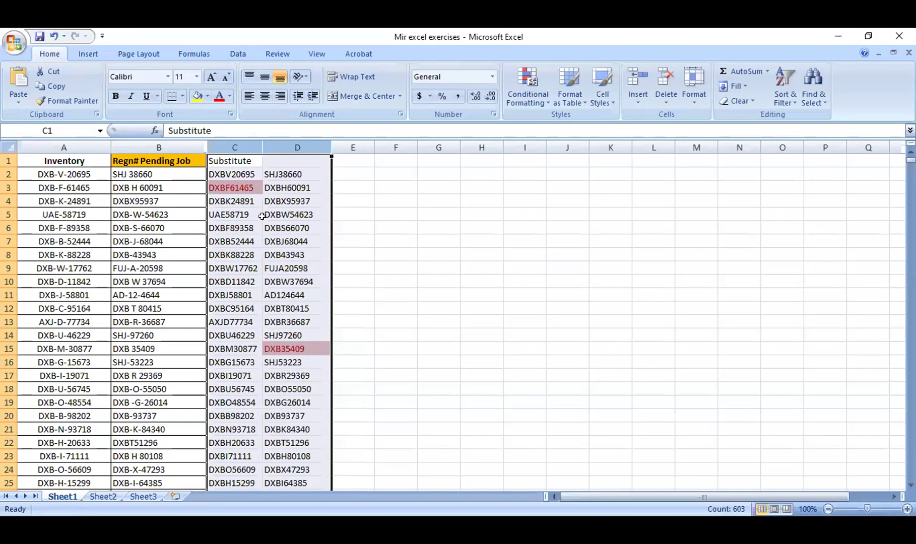
{"action": "left_click", "coordinate": [247, 208]}
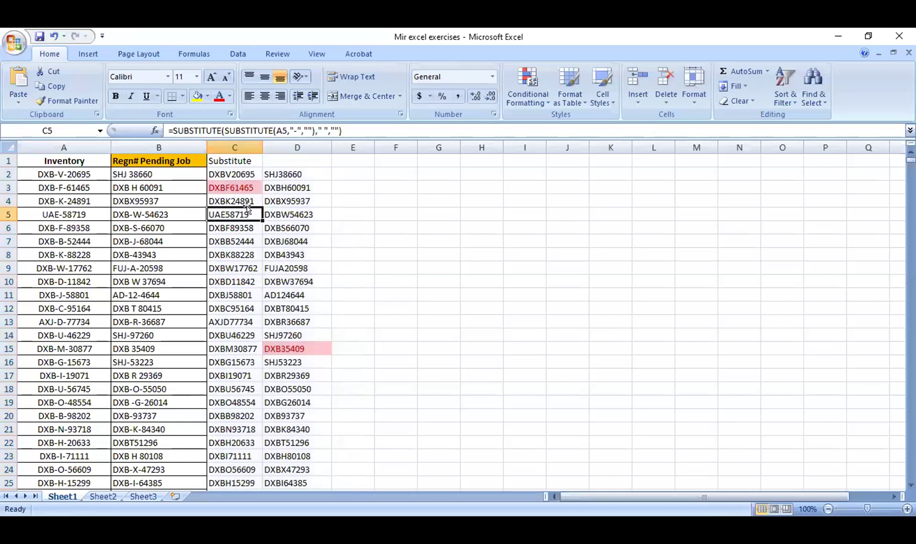
Start a MATCH formula in cell E2 with D2 as the lookup value
{"action": "left_click", "coordinate": [351, 173]}
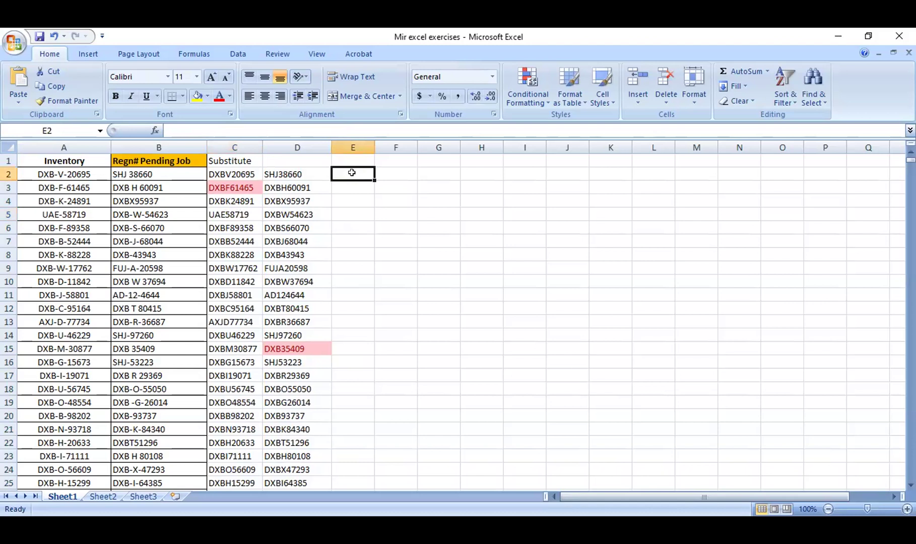
{"action": "type", "text": "=match"}
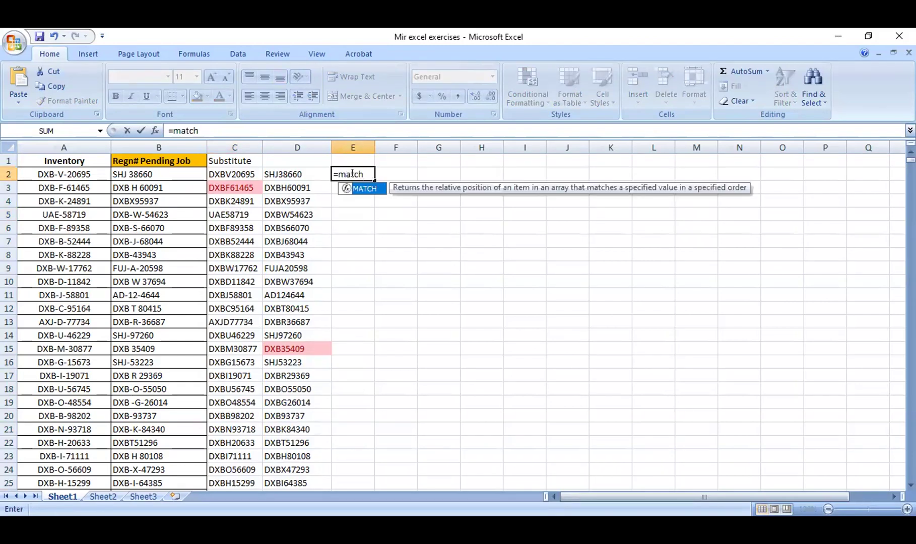
{"action": "key", "text": "Tab"}
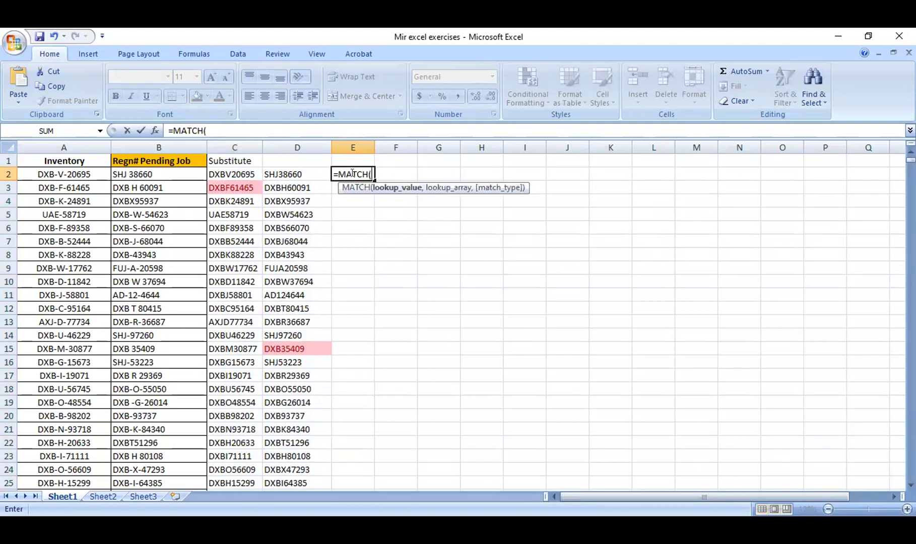
{"action": "left_click", "coordinate": [241, 173]}
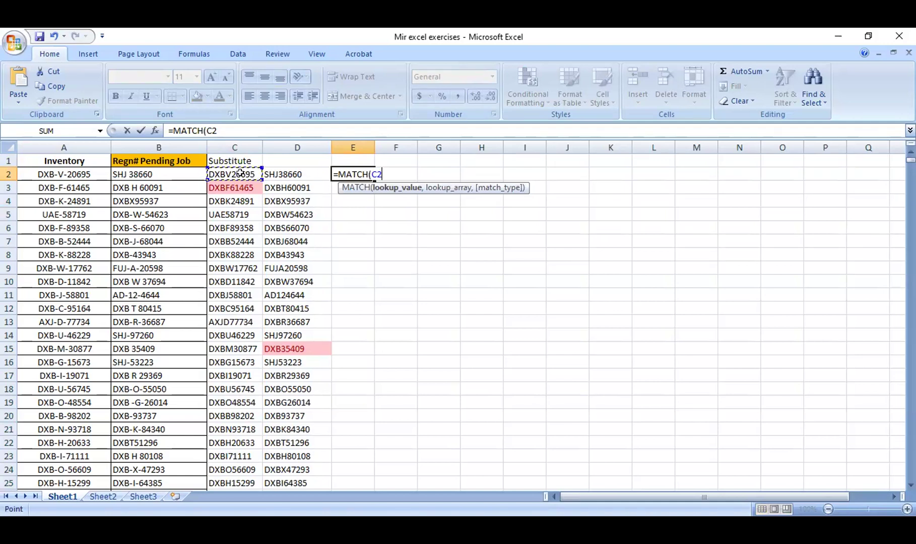
{"action": "left_click", "coordinate": [161, 45]}
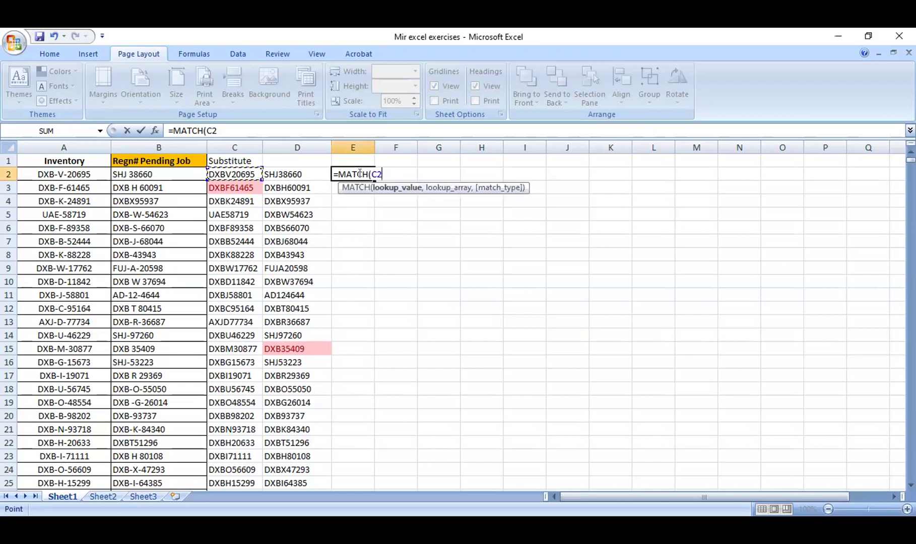
{"action": "left_click_drag", "start_coordinate": [380, 174], "coordinate": [371, 169]}
{"action": "left_click", "coordinate": [284, 175]}
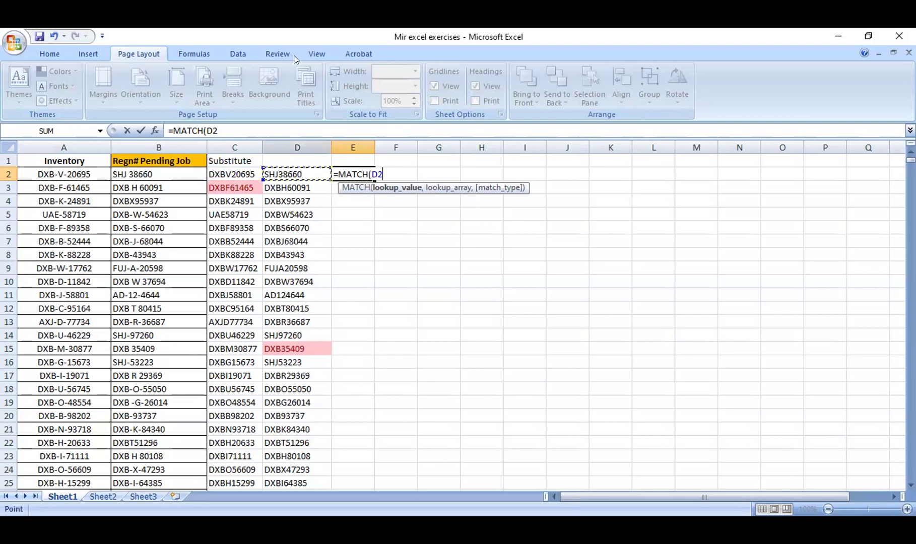
Complete the E2 formula as =MATCH(D2,C:C,0), using the whole column C as lookup array and an exact match
{"action": "type", "text": ","}
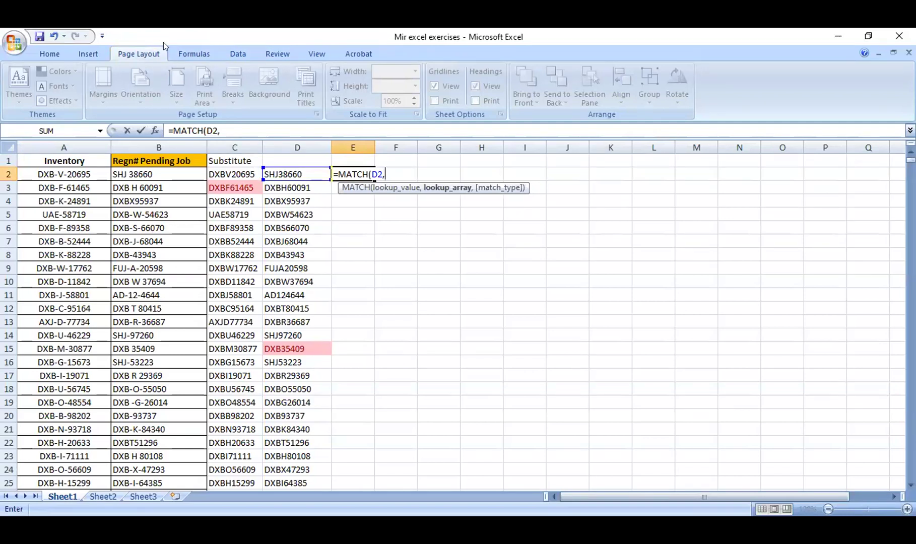
{"action": "left_click", "coordinate": [234, 147]}
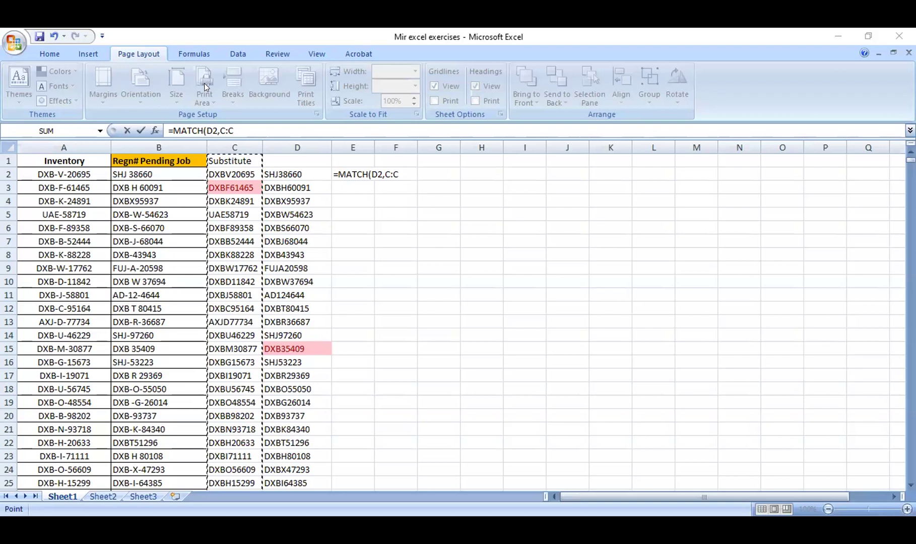
{"action": "left_click", "coordinate": [397, 174]}
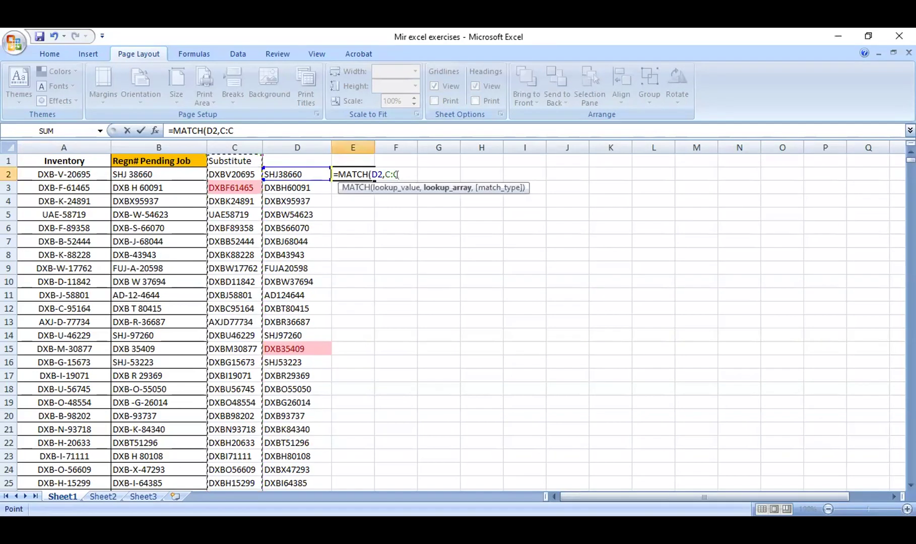
{"action": "type", "text": ",0"}
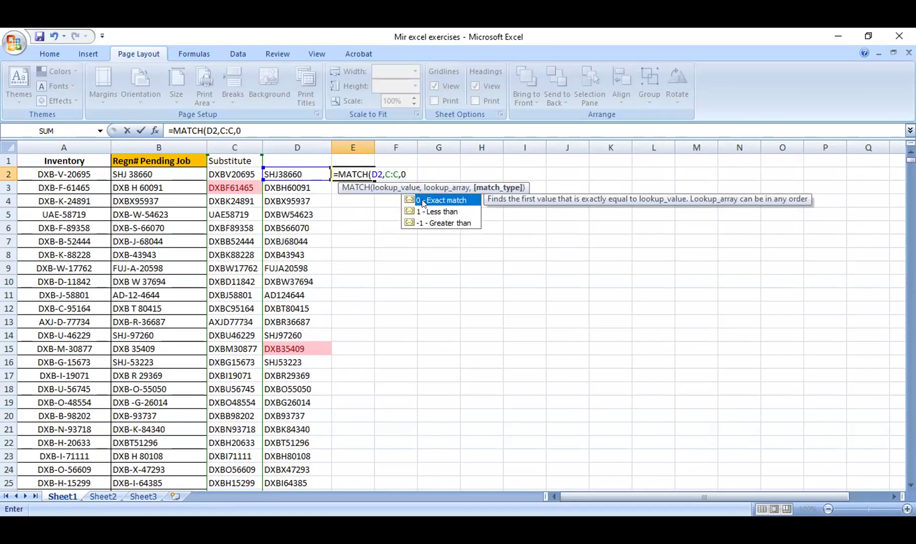
{"action": "type", "text": ")"}
{"action": "key", "text": "Return"}
{"action": "double_click", "coordinate": [353, 171]}
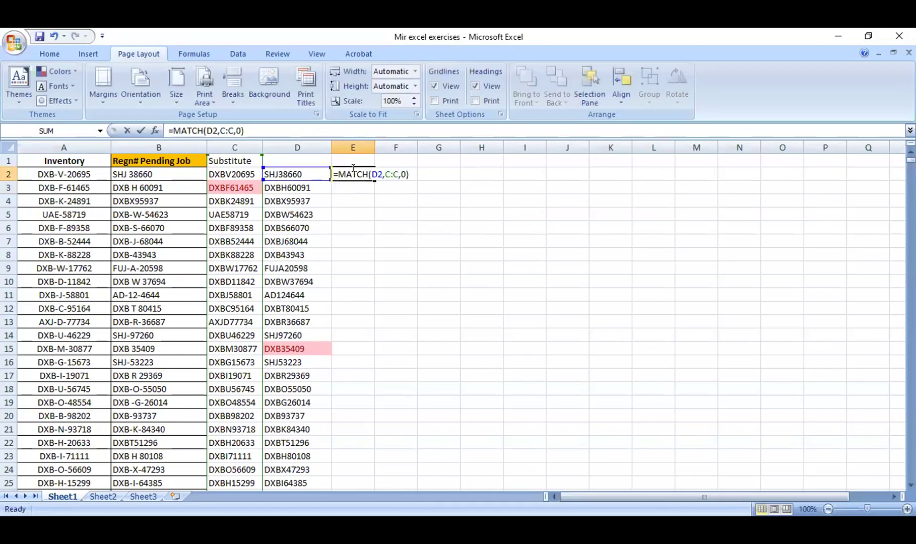
{"action": "left_click", "coordinate": [408, 171]}
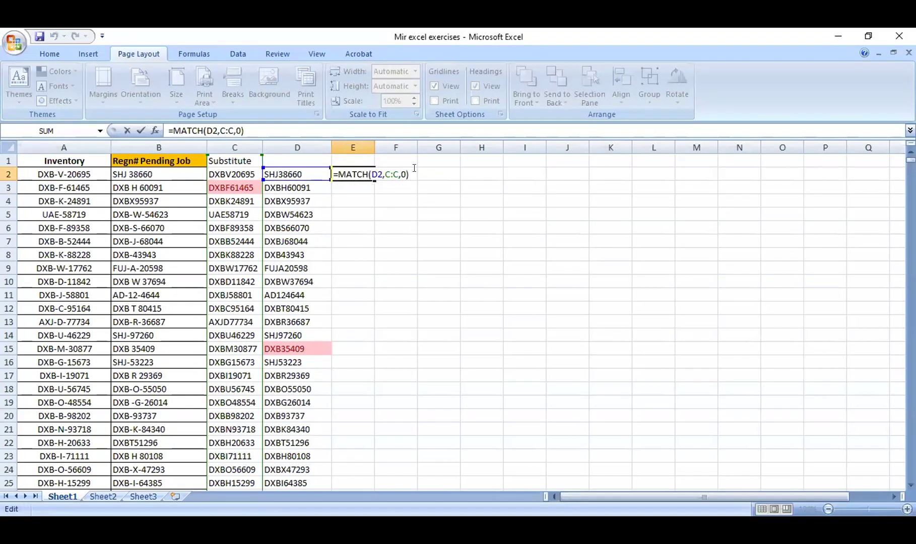
{"action": "key", "text": "Return"}
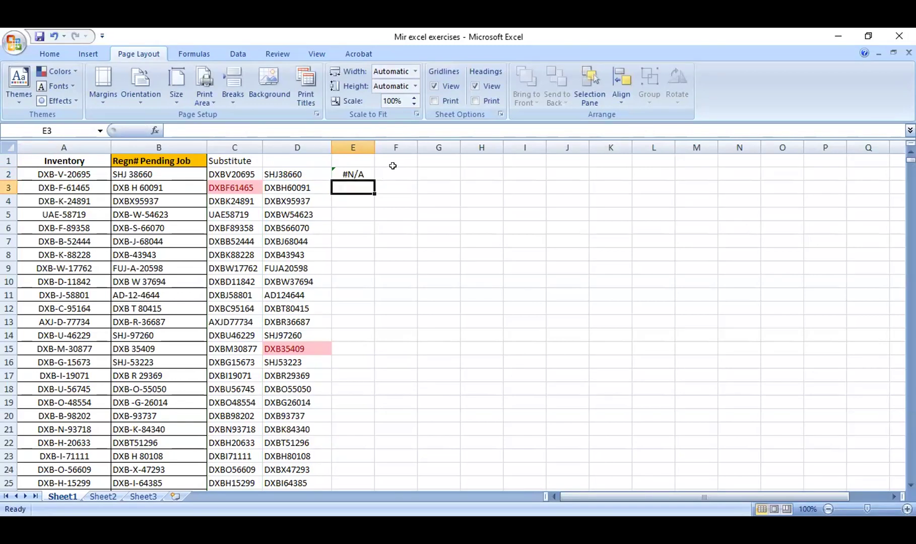
Fill the MATCH formula from E2 down column E and check the results to the end of the filled rows
{"action": "left_click", "coordinate": [358, 170]}
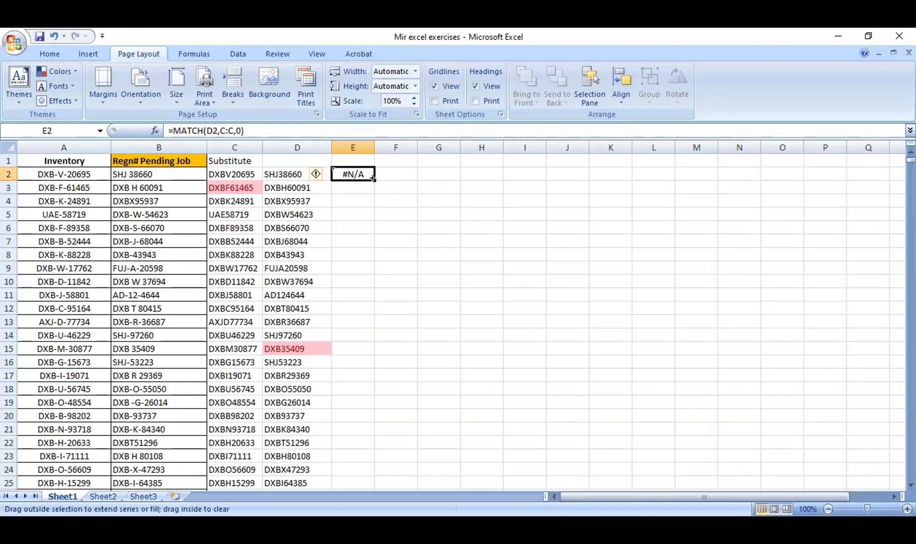
{"action": "double_click", "coordinate": [373, 182]}
{"action": "scroll", "coordinate": [357, 389], "scroll_direction": "down", "scroll_amount": 10}
{"action": "scroll", "coordinate": [357, 388], "scroll_direction": "down", "scroll_amount": 20}
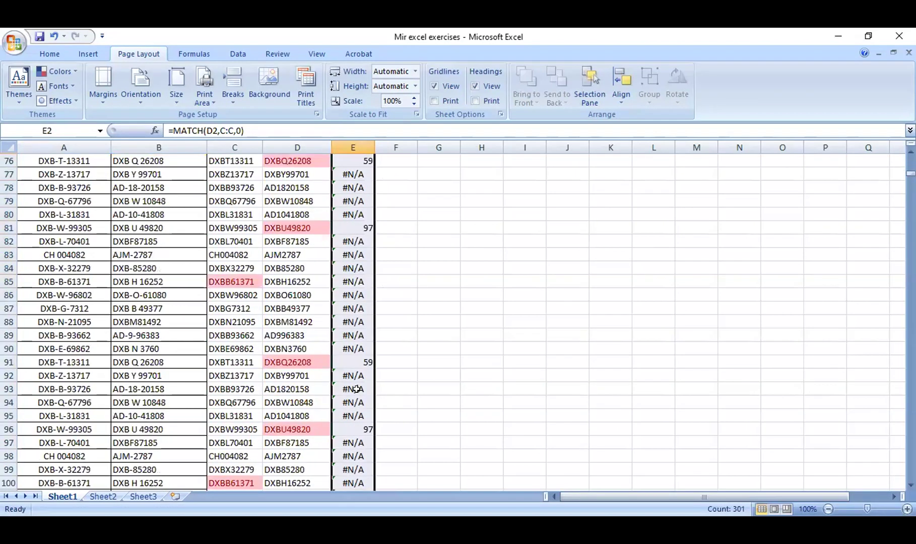
{"action": "scroll", "coordinate": [356, 388], "scroll_direction": "down", "scroll_amount": 20}
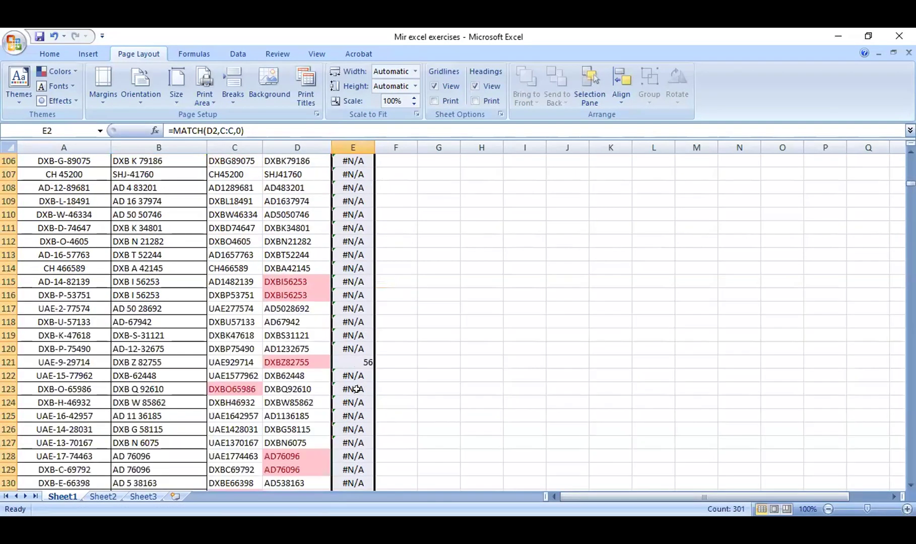
{"action": "scroll", "coordinate": [356, 389], "scroll_direction": "down", "scroll_amount": 20}
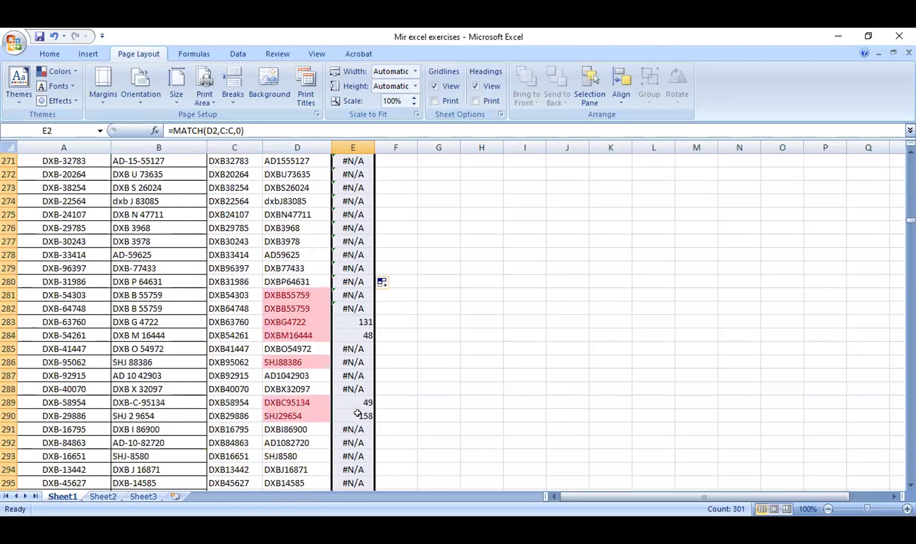
{"action": "scroll", "coordinate": [359, 413], "scroll_direction": "up", "scroll_amount": 5}
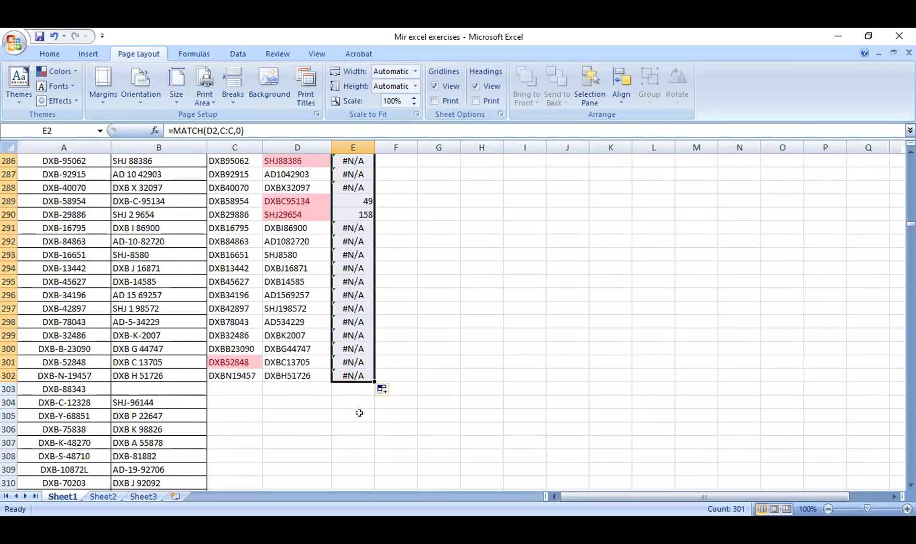
Extend the SUBSTITUTE formulas in columns C and D to the rows below row 302
{"action": "left_click", "coordinate": [247, 378]}
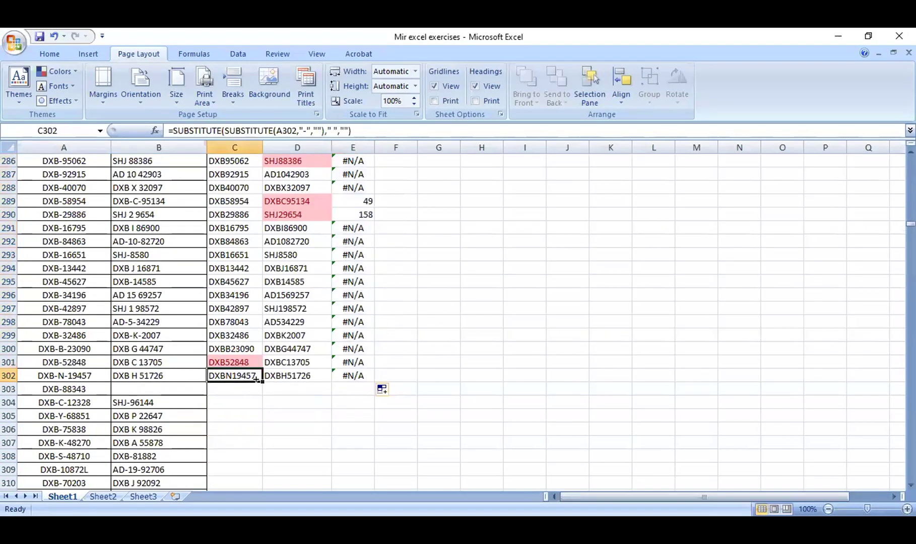
{"action": "left_click_drag", "start_coordinate": [261, 378], "coordinate": [264, 471]}
{"action": "left_click", "coordinate": [318, 342]}
{"action": "left_click_drag", "start_coordinate": [318, 342], "coordinate": [322, 482]}
{"action": "scroll", "coordinate": [321, 386], "scroll_direction": "up", "scroll_amount": 20}
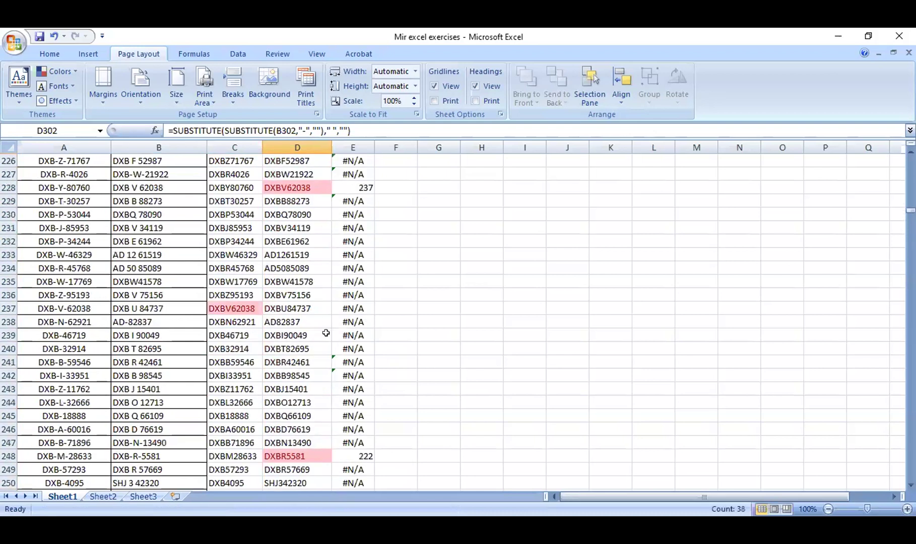
{"action": "scroll", "coordinate": [403, 194], "scroll_direction": "up", "scroll_amount": 20}
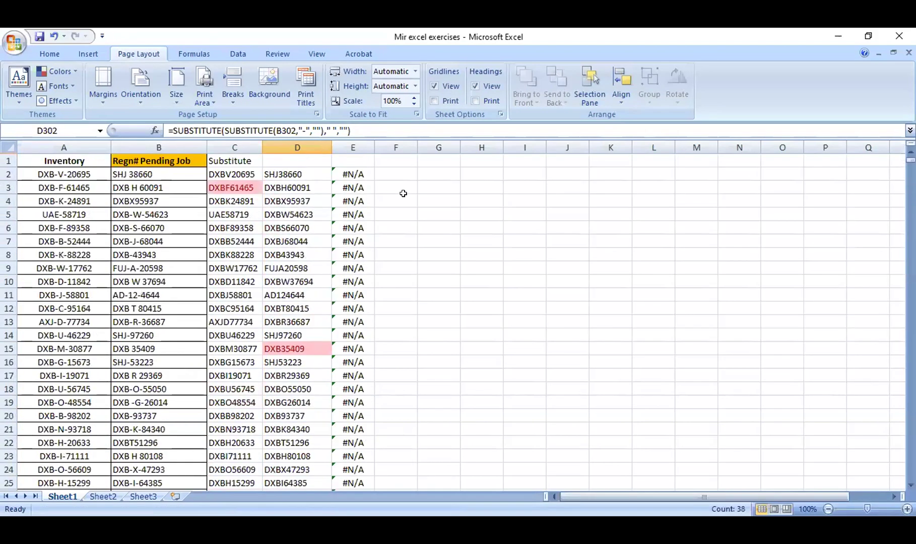